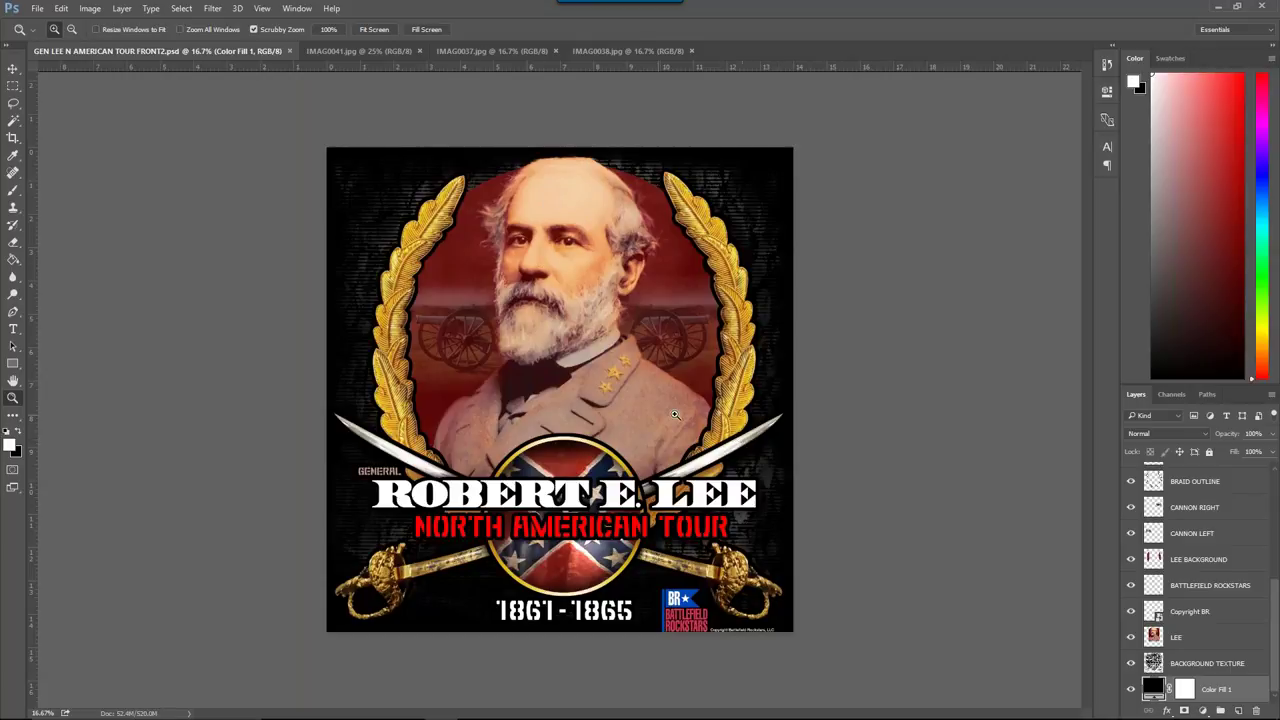
# Step: Examine the details of the General Lee tour artwork from the portrait down to the swords and lettering
pyautogui.moveTo(561, 537); pyautogui.dragTo(784, 400)
pyautogui.scroll(5, 784, 400)
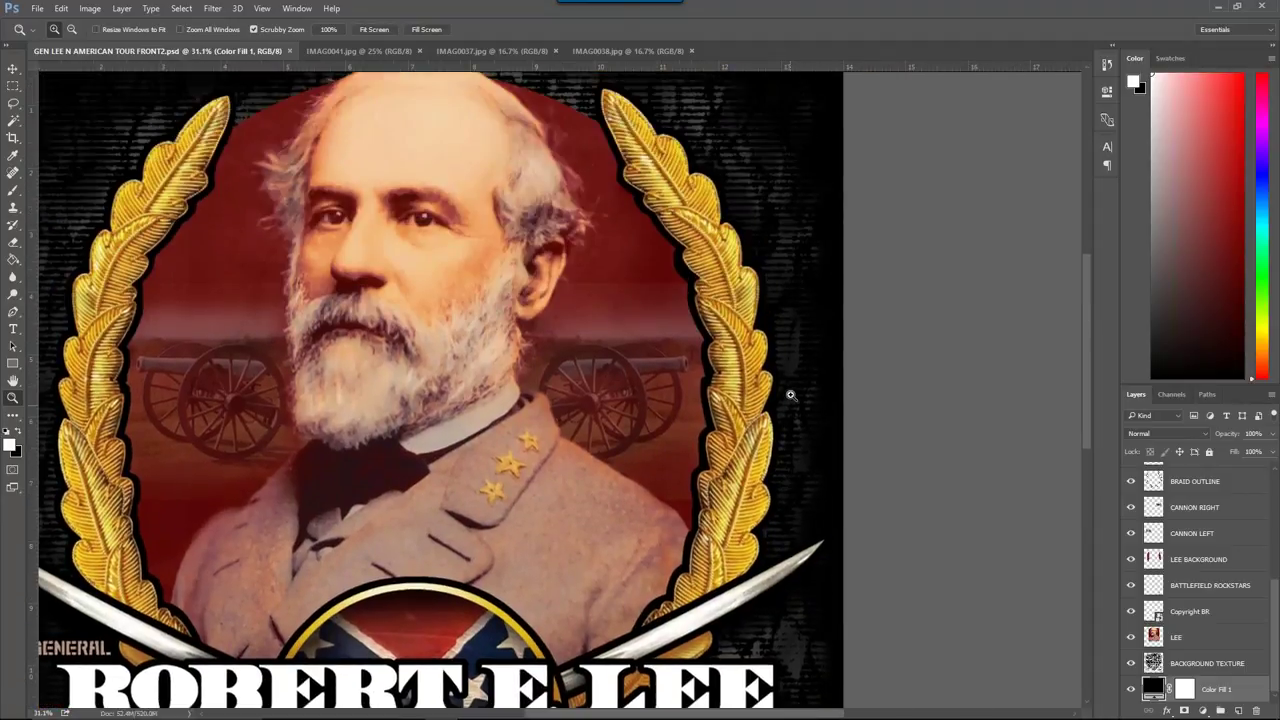
pyautogui.scroll(-5, 234, 513)
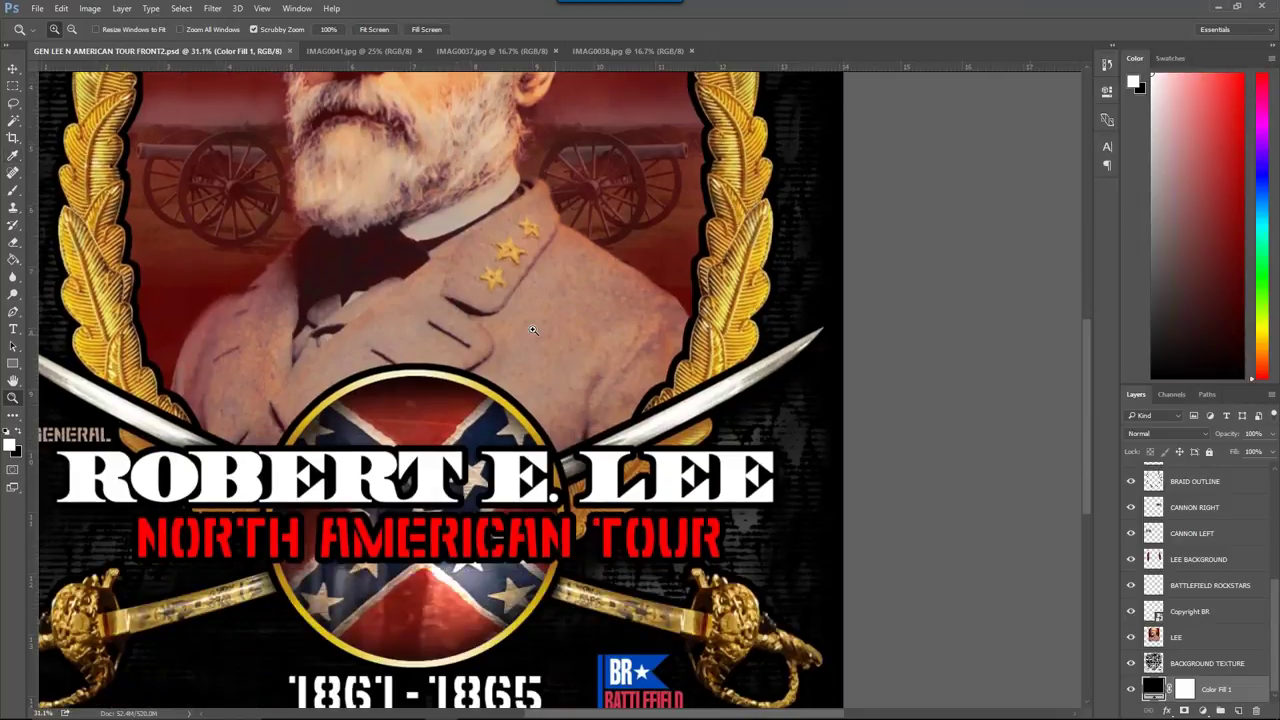
pyautogui.moveTo(533, 330); pyautogui.dragTo(488, 335)
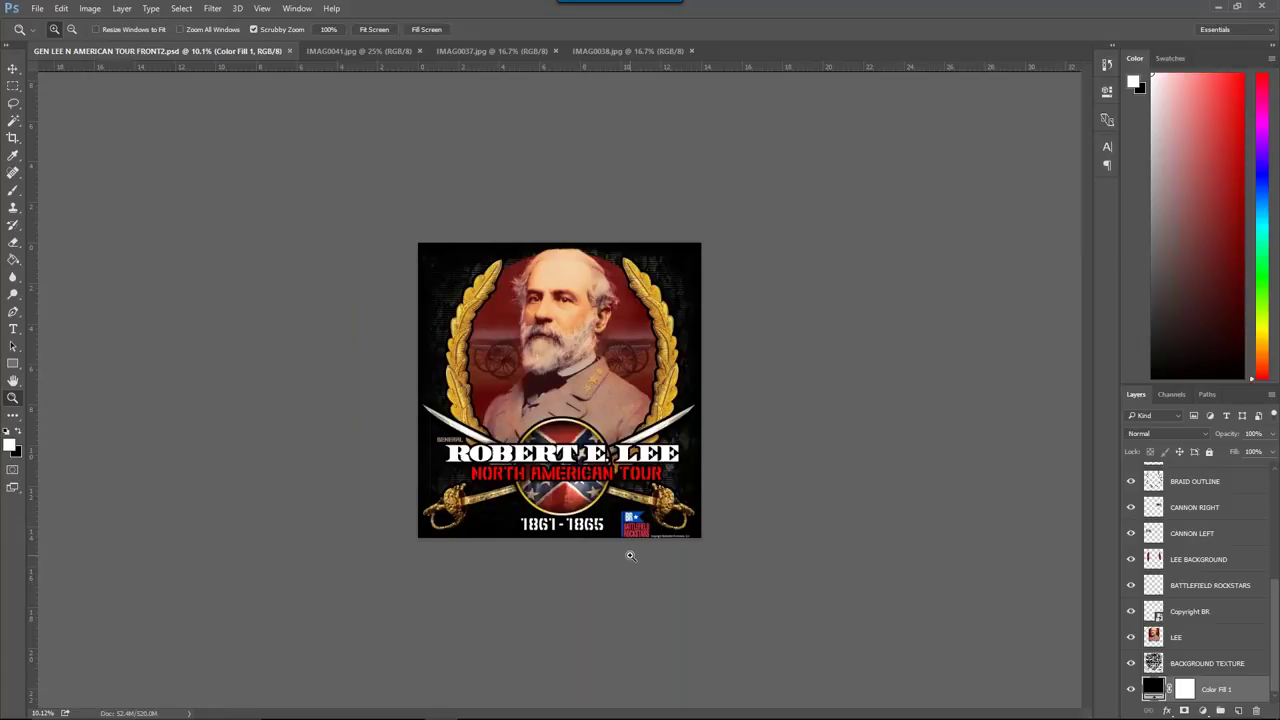
# Step: Rotate the sideways shirt photo IMAG0041.jpg 90° clockwise so the design stands upright
pyautogui.click(334, 52)
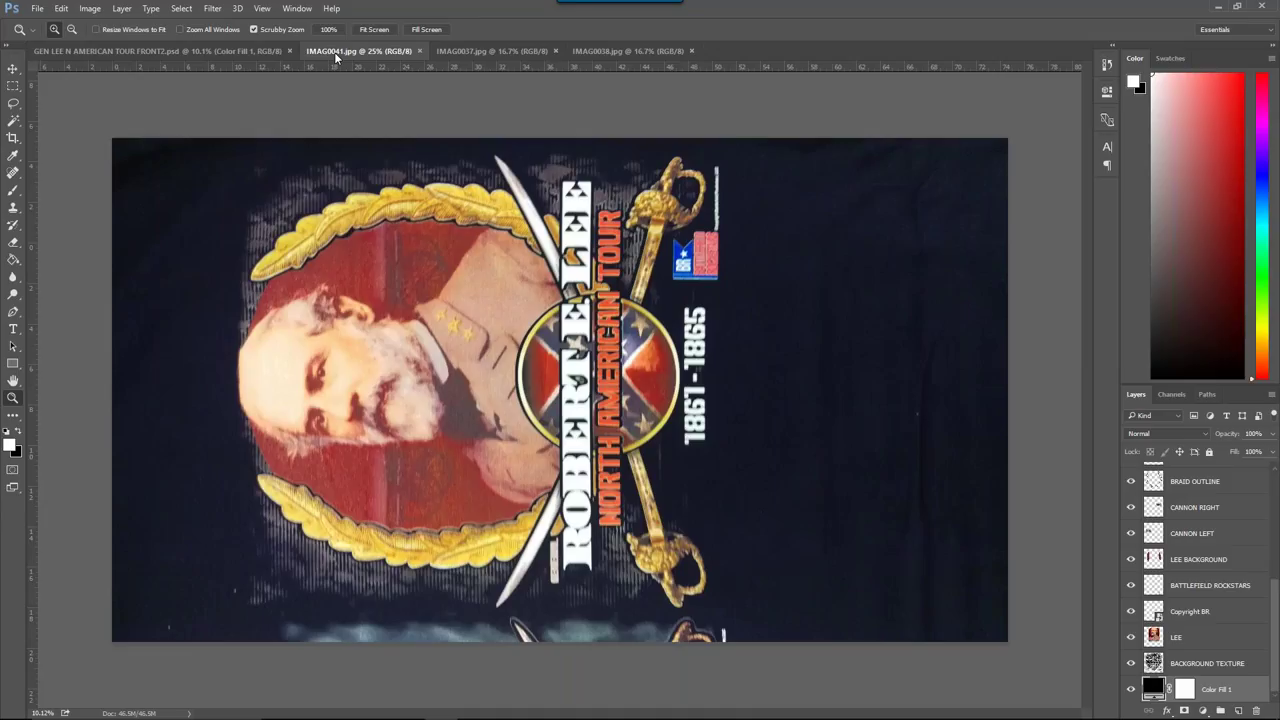
pyautogui.click(89, 9)
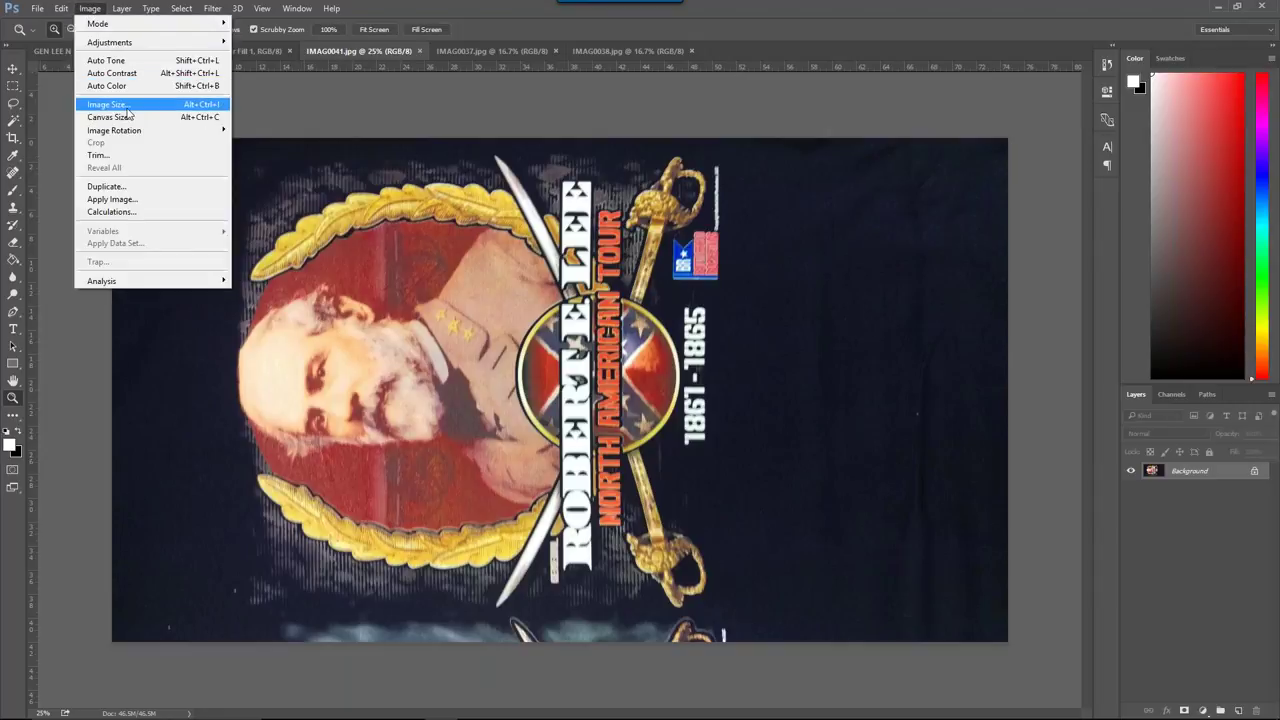
pyautogui.moveTo(190, 130)
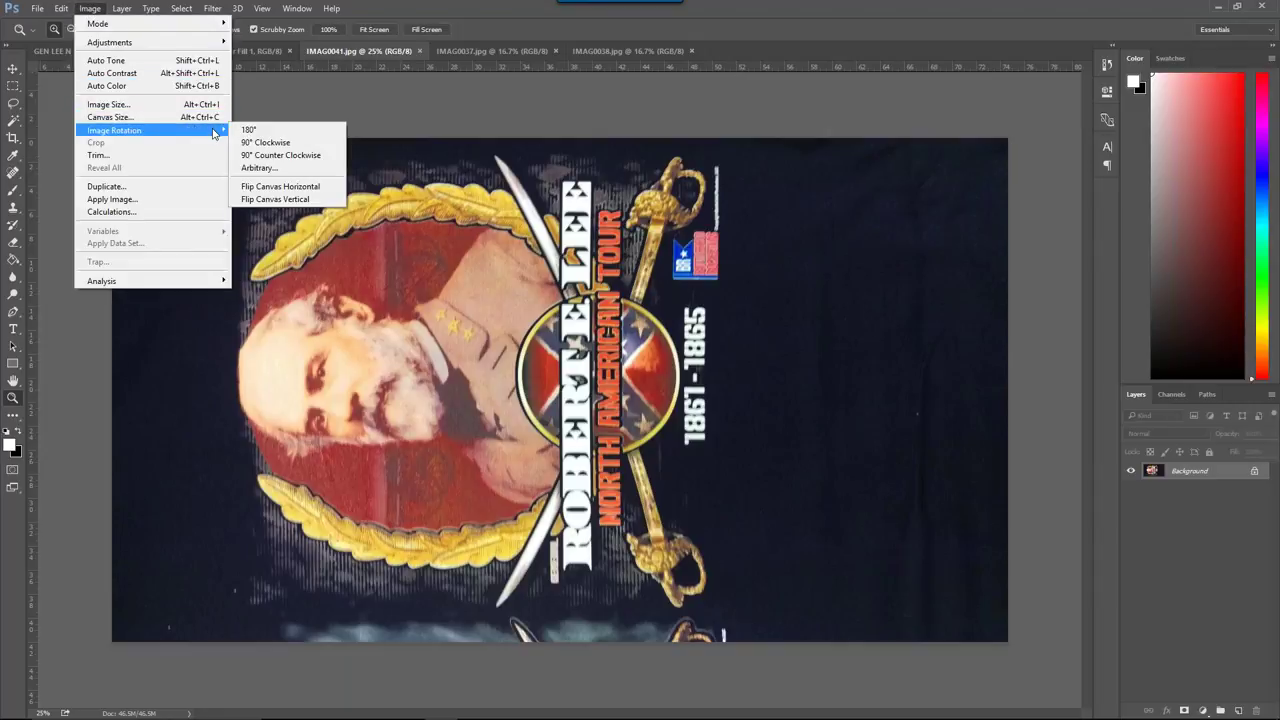
pyautogui.click(293, 146)
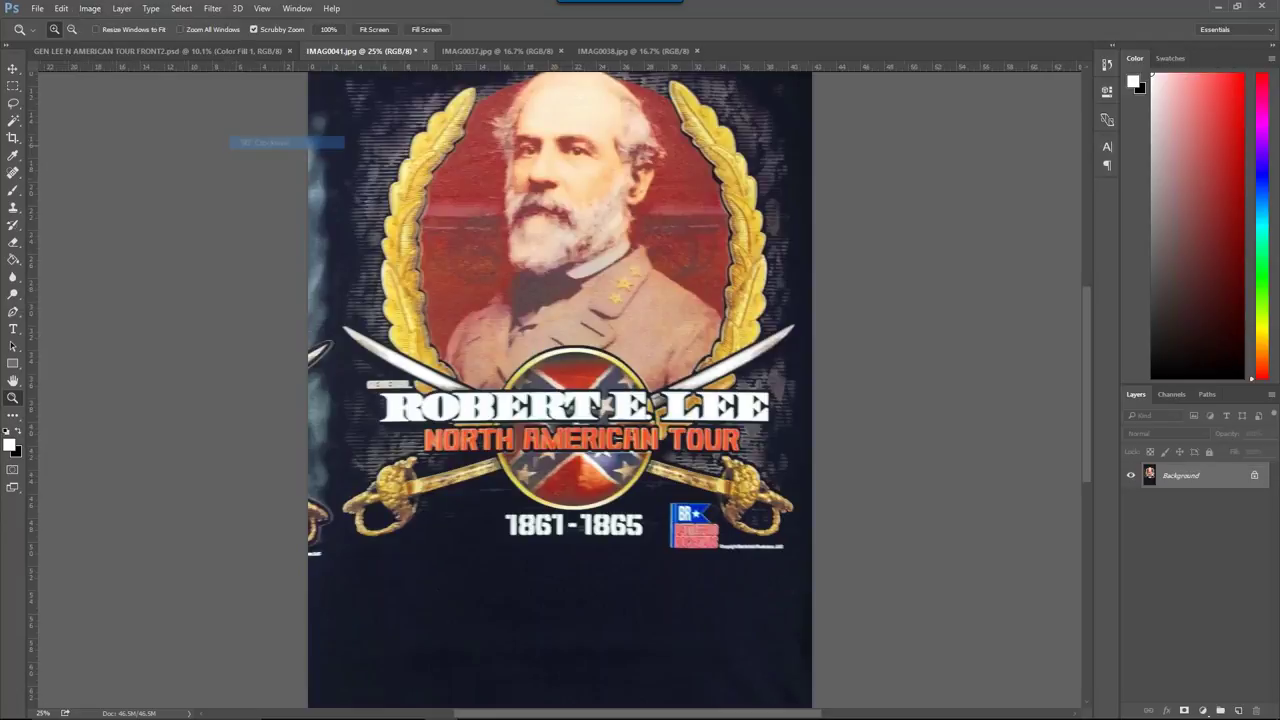
pyautogui.scroll(2, 701, 398)
pyautogui.scroll(1, 701, 398)
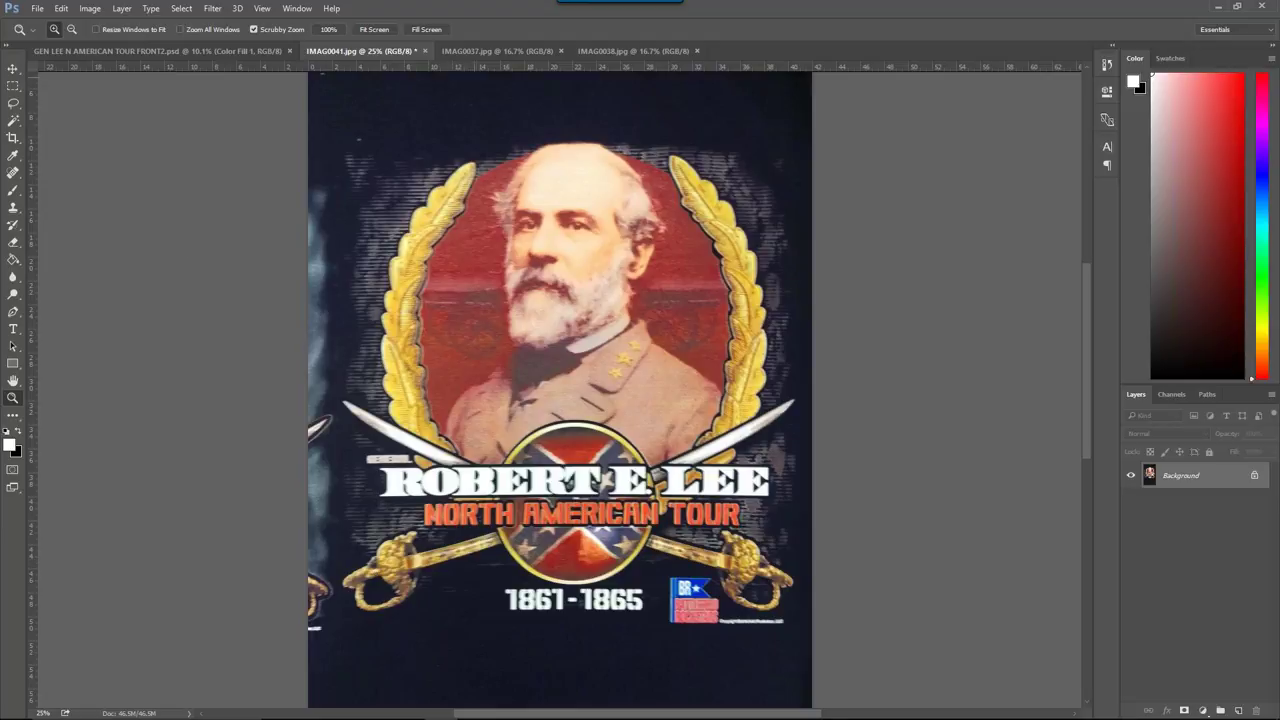
# Step: Compare the print photos IMAG0037.jpg and IMAG0038.jpg, and review the full layer stack of GEN LEE N AMERICAN TOUR FRONT2.psd
pyautogui.click(476, 49)
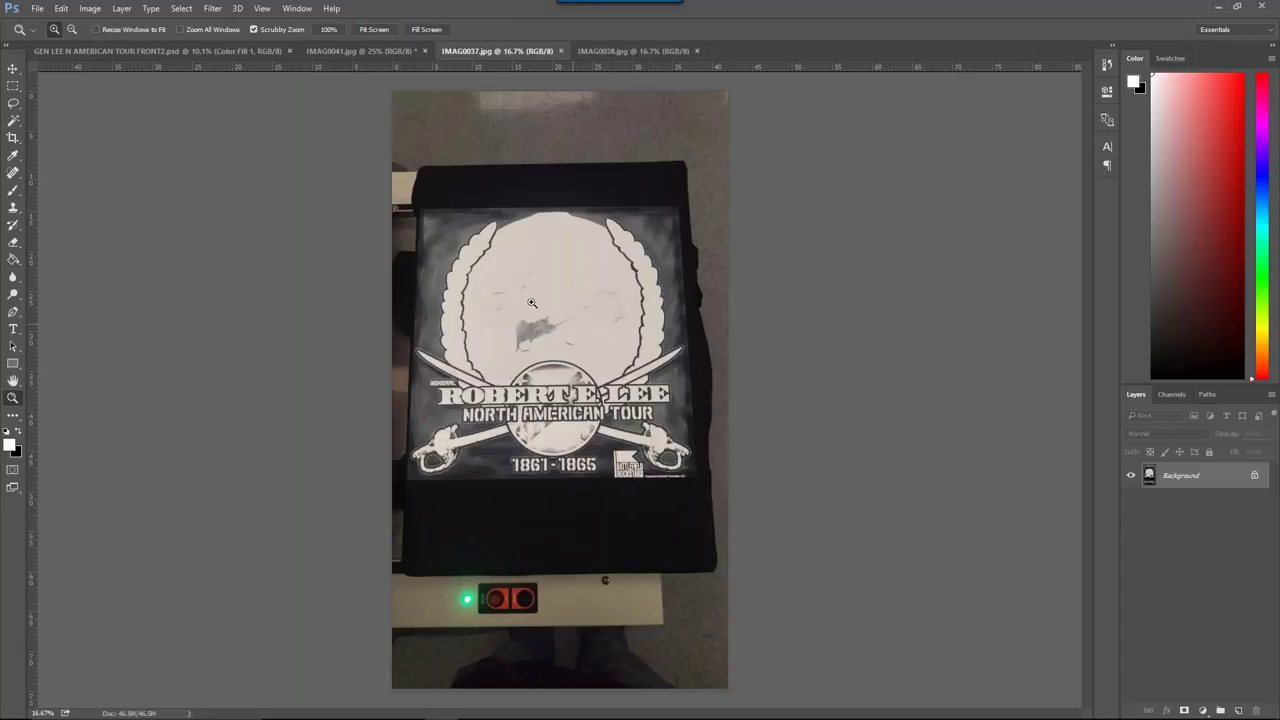
pyautogui.click(601, 51)
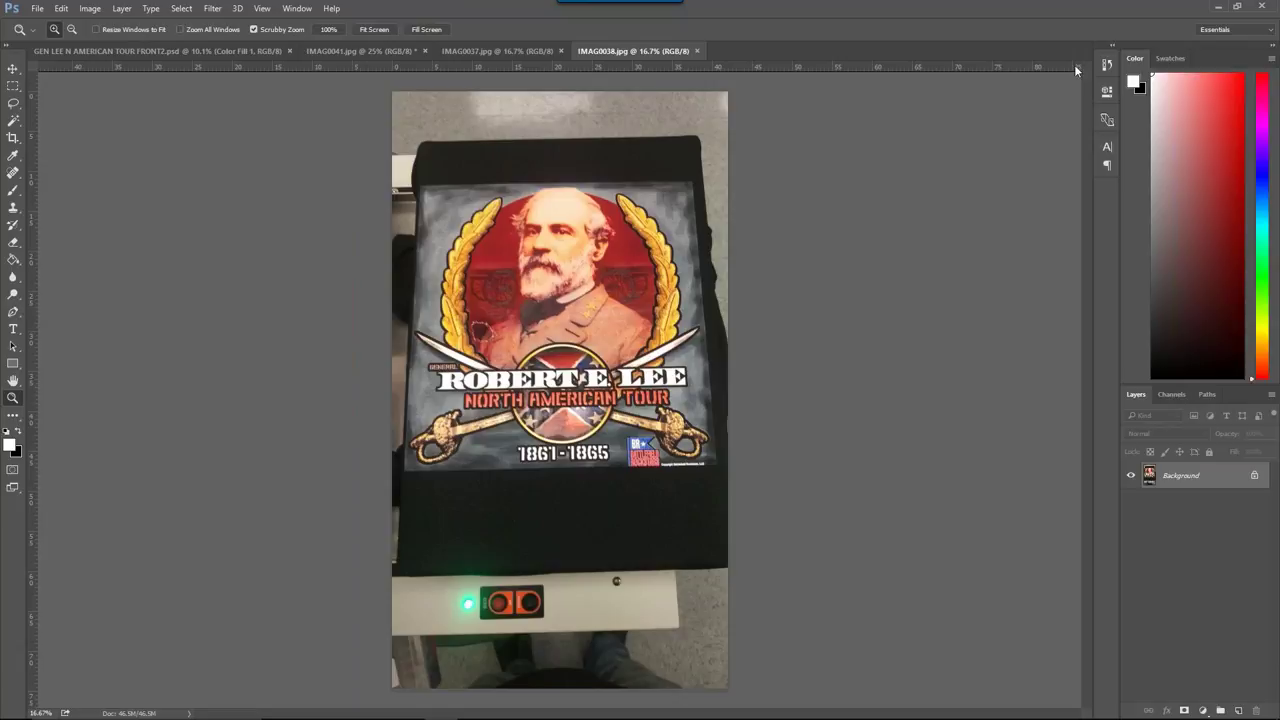
pyautogui.click(121, 52)
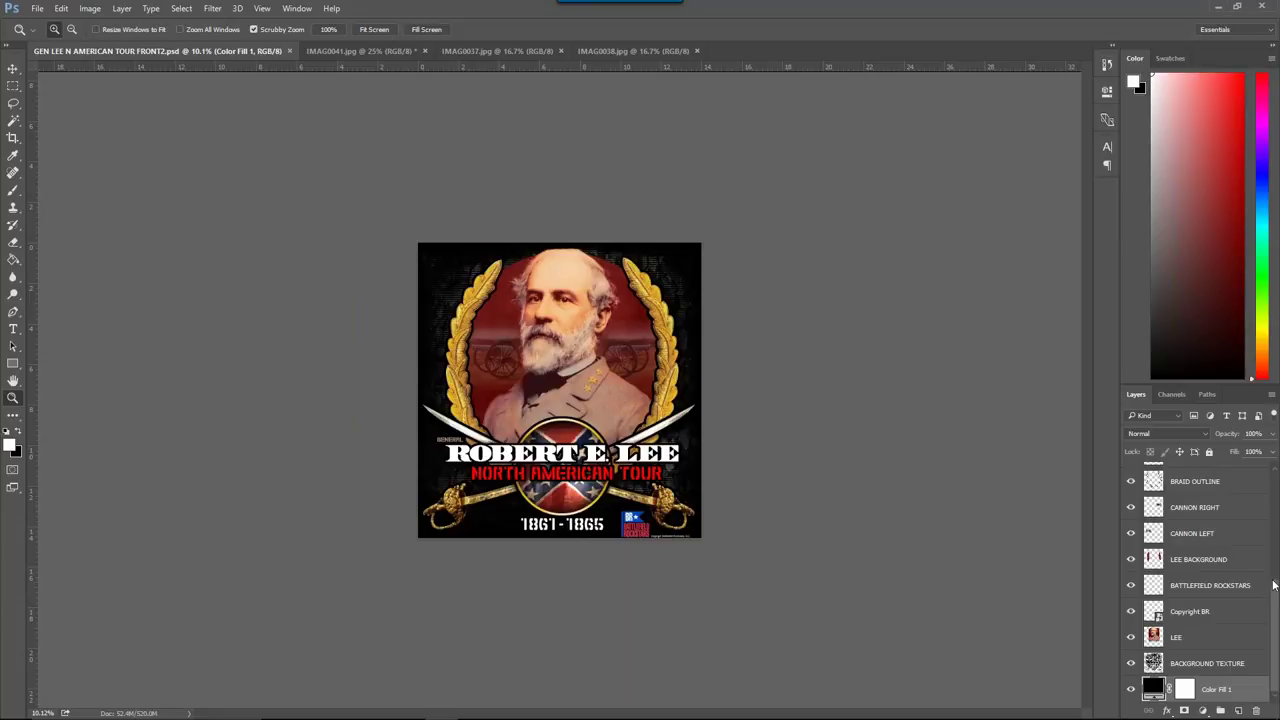
pyautogui.moveTo(1275, 593); pyautogui.dragTo(1277, 651)
pyautogui.scroll(5, 1200, 583)
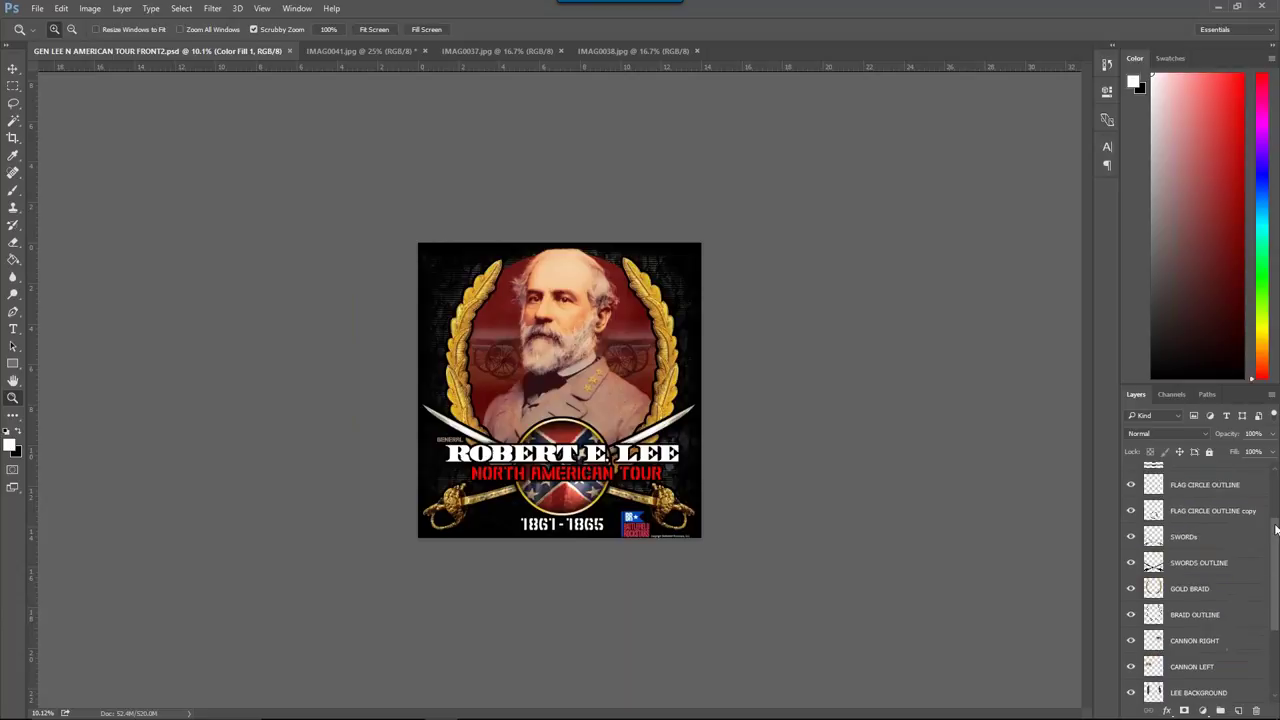
pyautogui.scroll(-4, 1200, 583)
pyautogui.scroll(-1, 1265, 600)
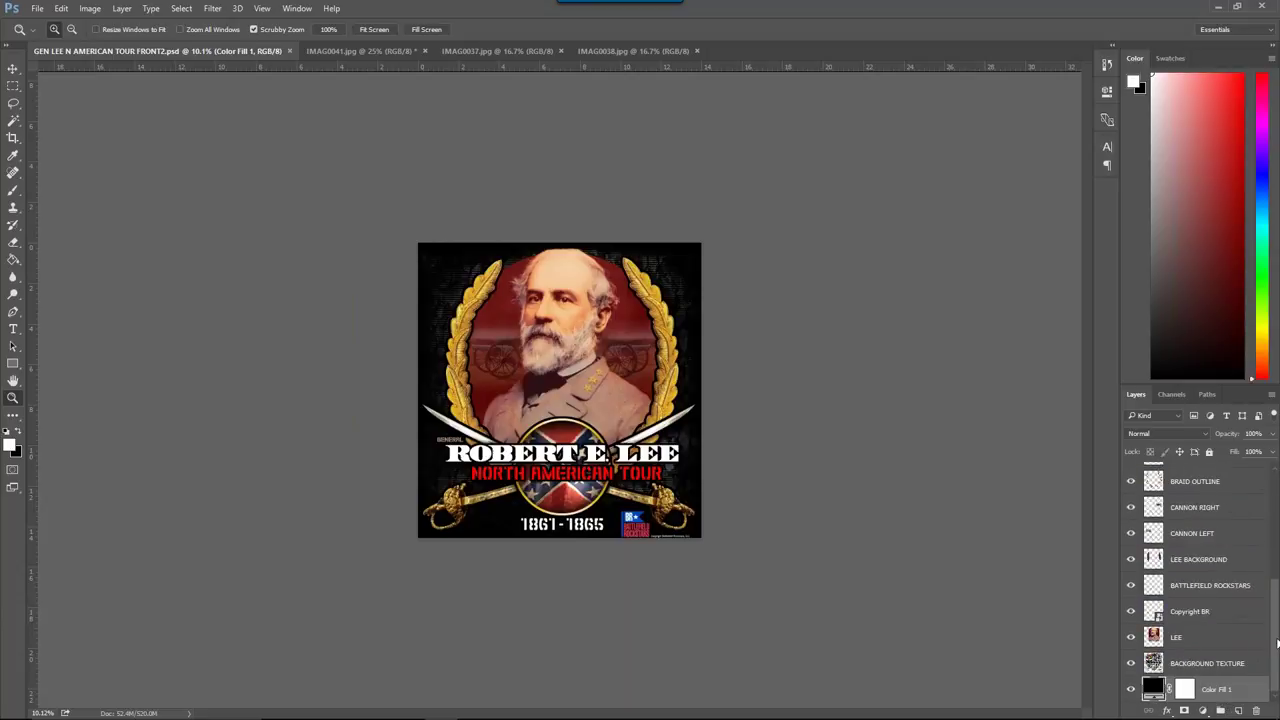
pyautogui.moveTo(1273, 634); pyautogui.dragTo(1278, 519)
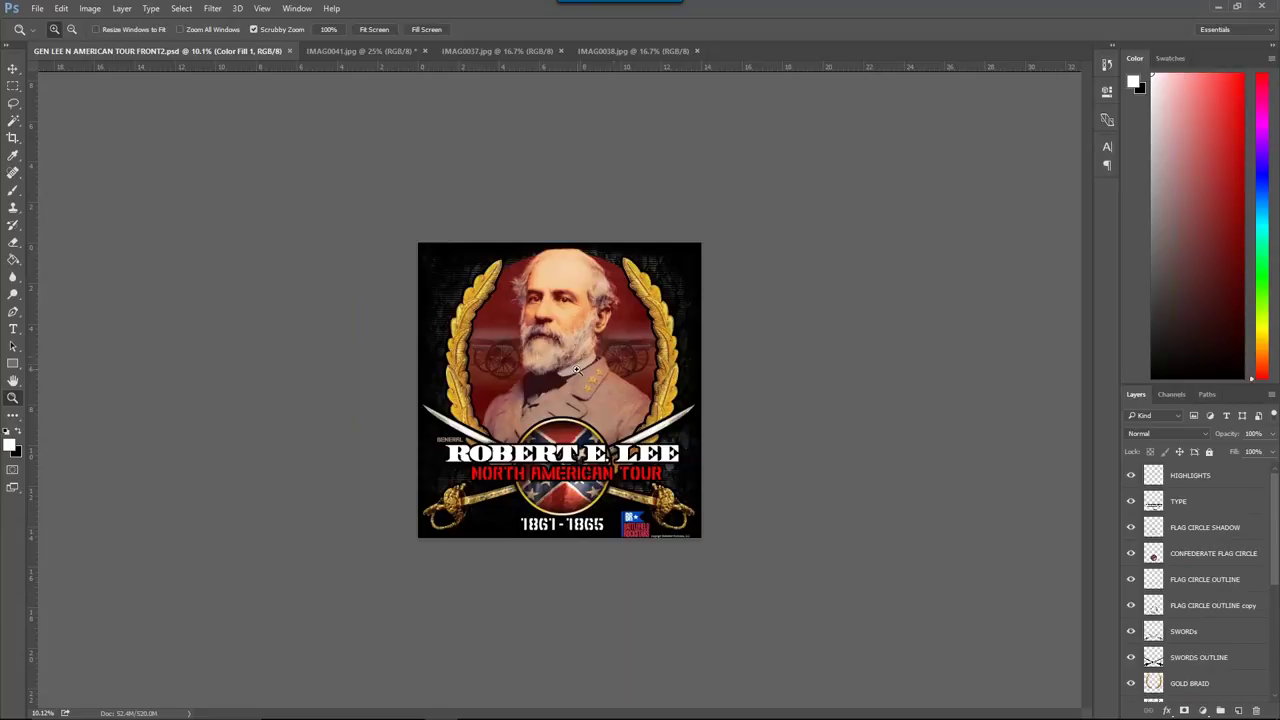
# Step: Hide the HIGHLIGHTS and TYPE layers and all four flag circle layers, including the shadow and both outlines
pyautogui.click(1131, 477)
pyautogui.click(1131, 501)
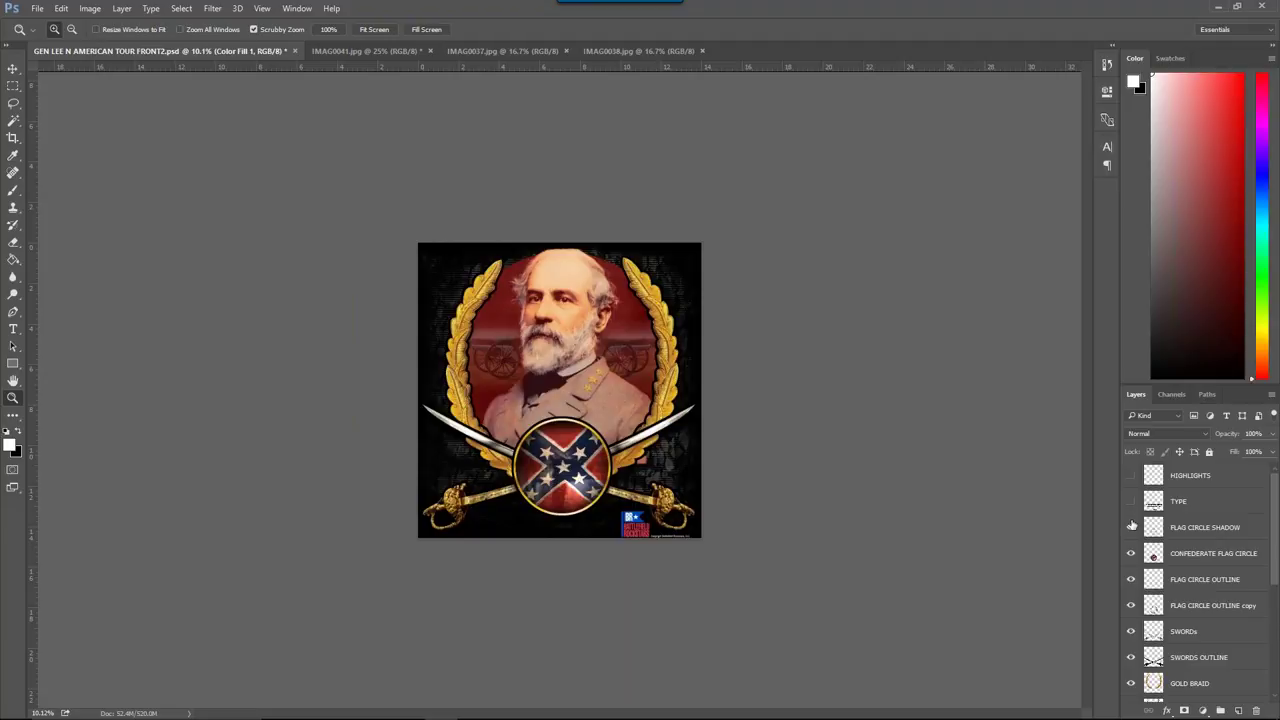
pyautogui.click(1131, 527)
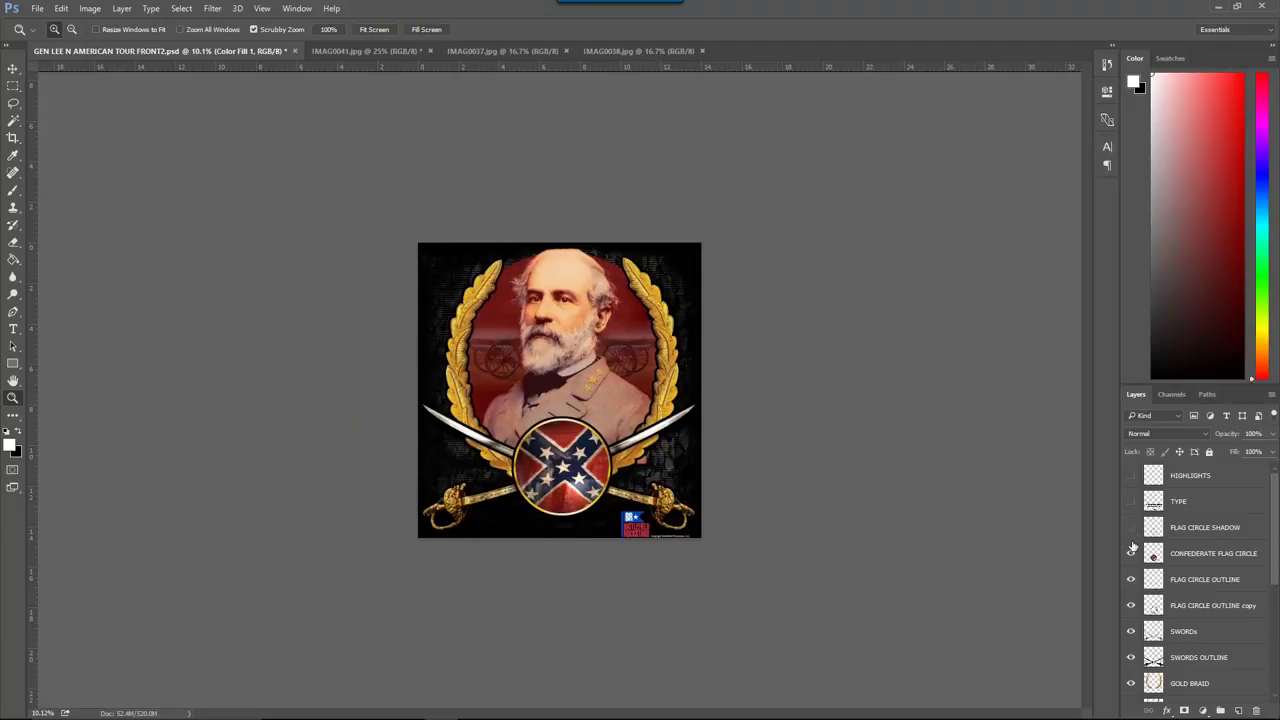
pyautogui.click(1131, 553)
pyautogui.click(1131, 580)
pyautogui.click(1131, 605)
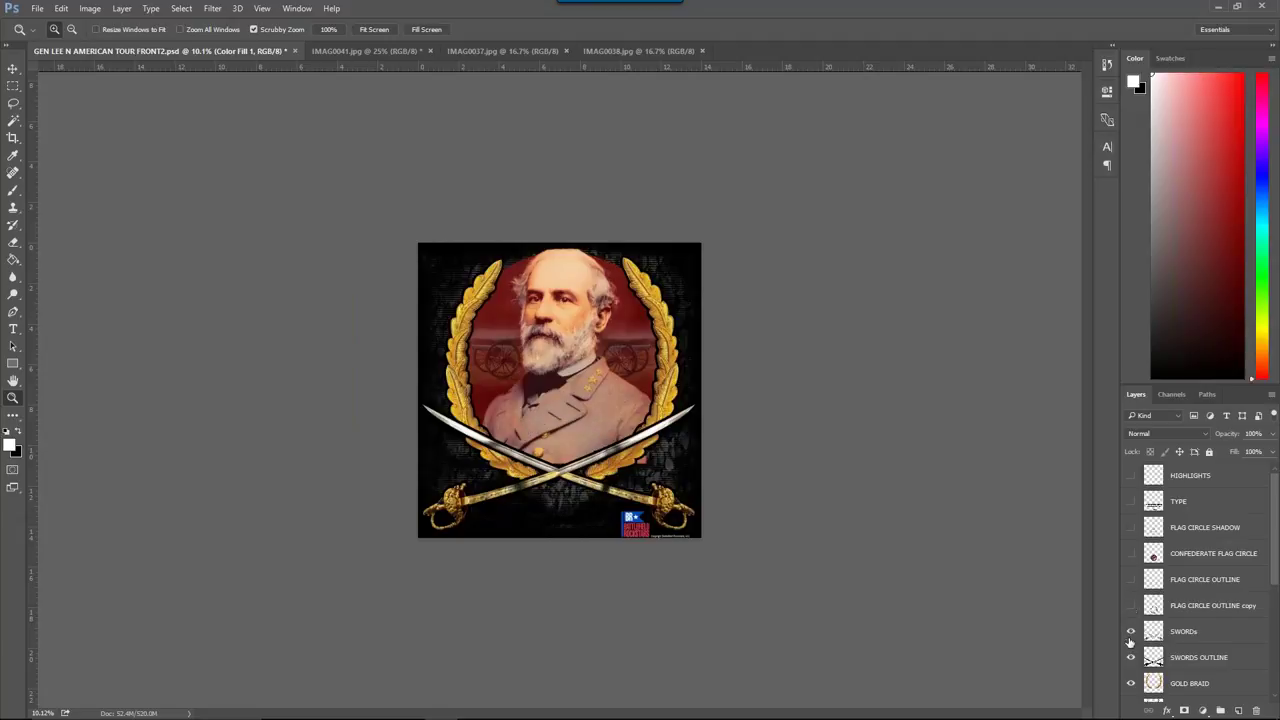
# Step: Hide the SWORDs, SWORDS OUTLINE, GOLD BRAID and BRAID OUTLINE layers
pyautogui.click(1131, 631)
pyautogui.click(1131, 657)
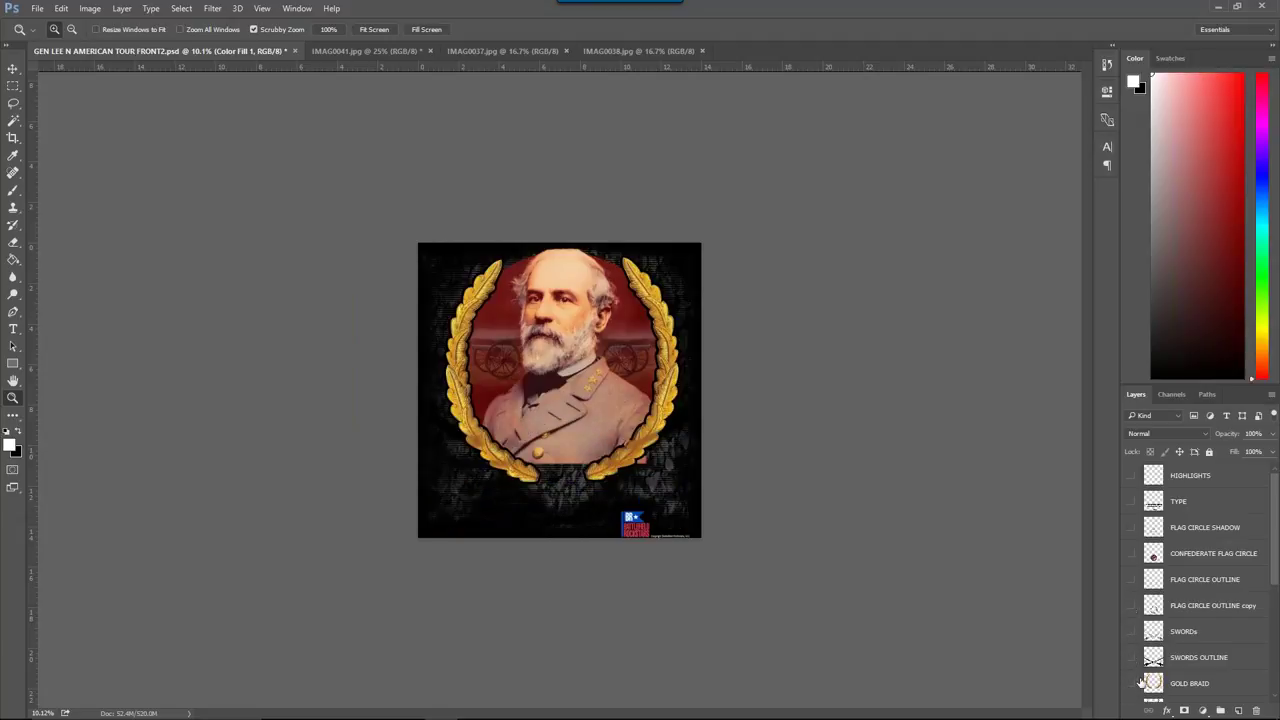
pyautogui.click(1131, 683)
pyautogui.scroll(-3, 1203, 580)
pyautogui.scroll(-1, 1203, 580)
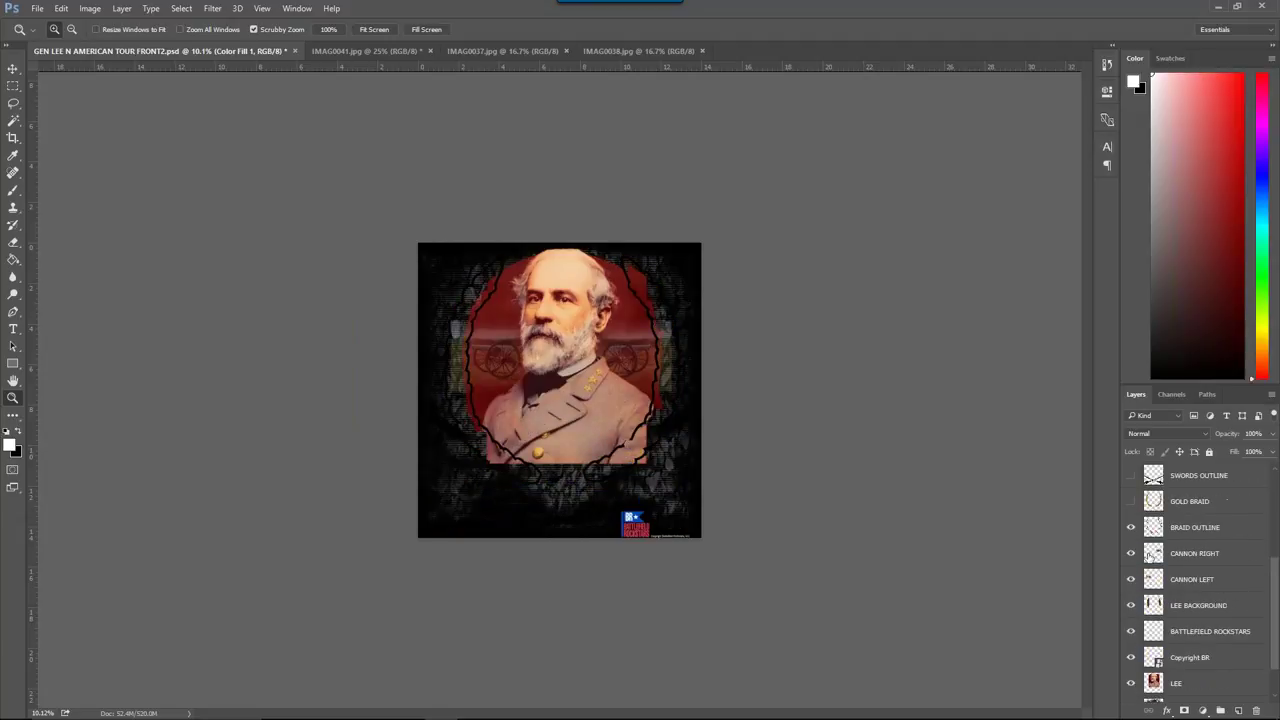
pyautogui.click(1131, 527)
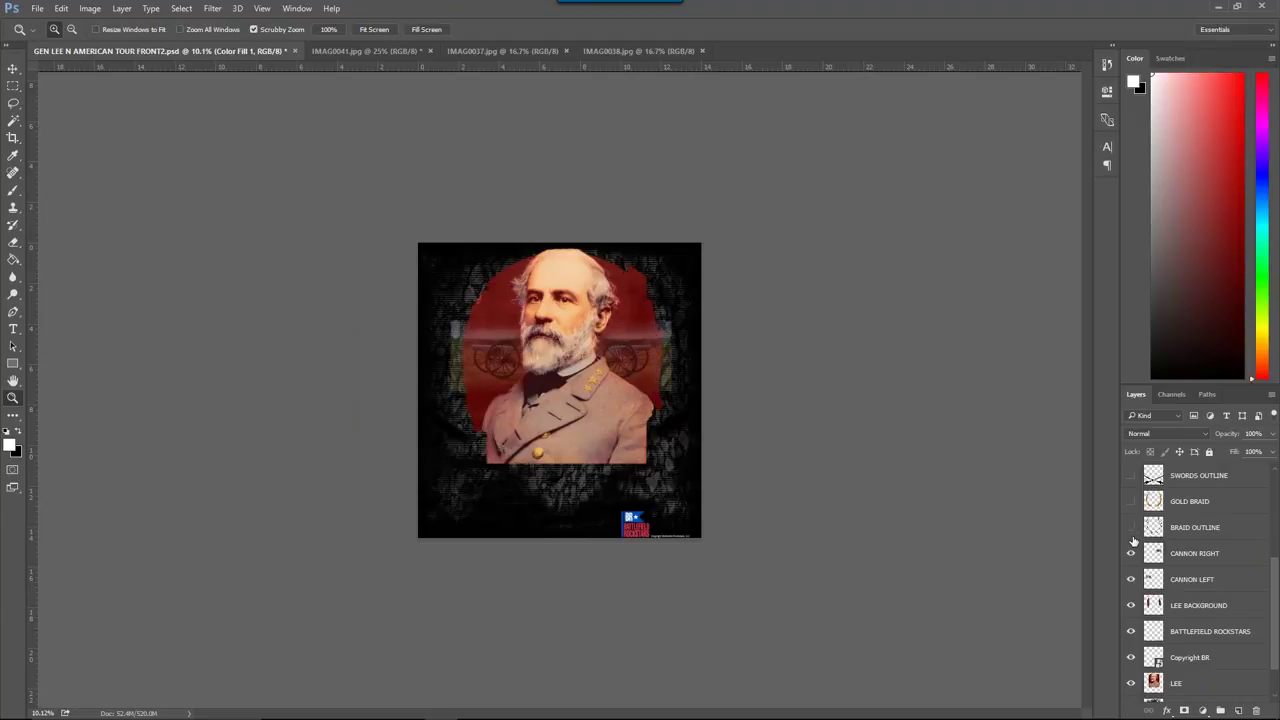
# Step: Hide the CANNON RIGHT, CANNON LEFT, LEE BACKGROUND, BATTLEFIELD ROCKSTARS, Copyright BR and LEE layers
pyautogui.click(1131, 553)
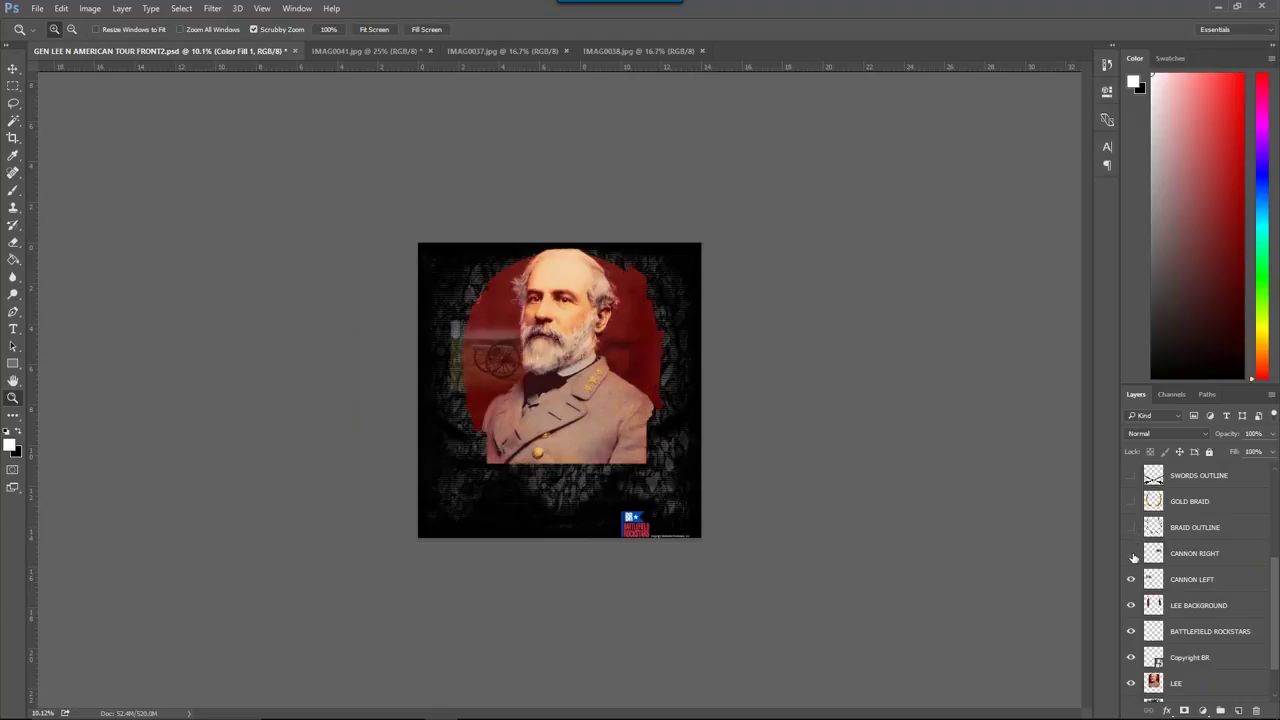
pyautogui.click(1131, 580)
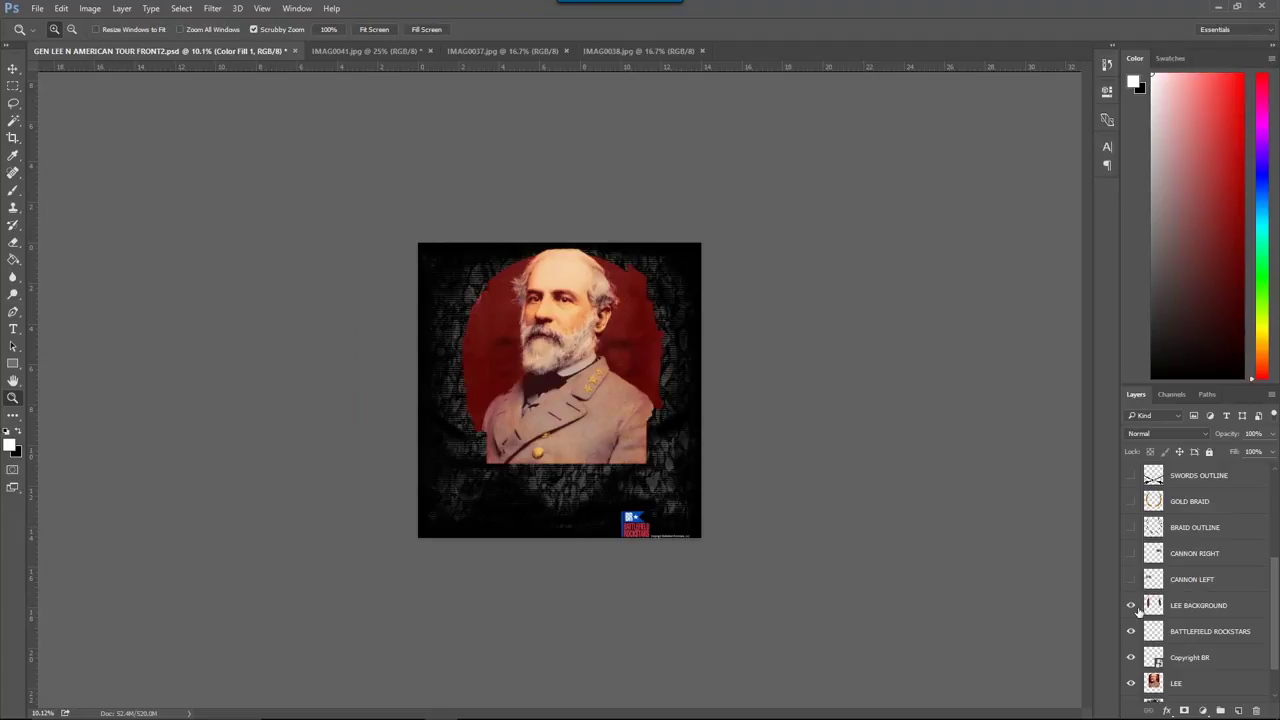
pyautogui.click(1131, 606)
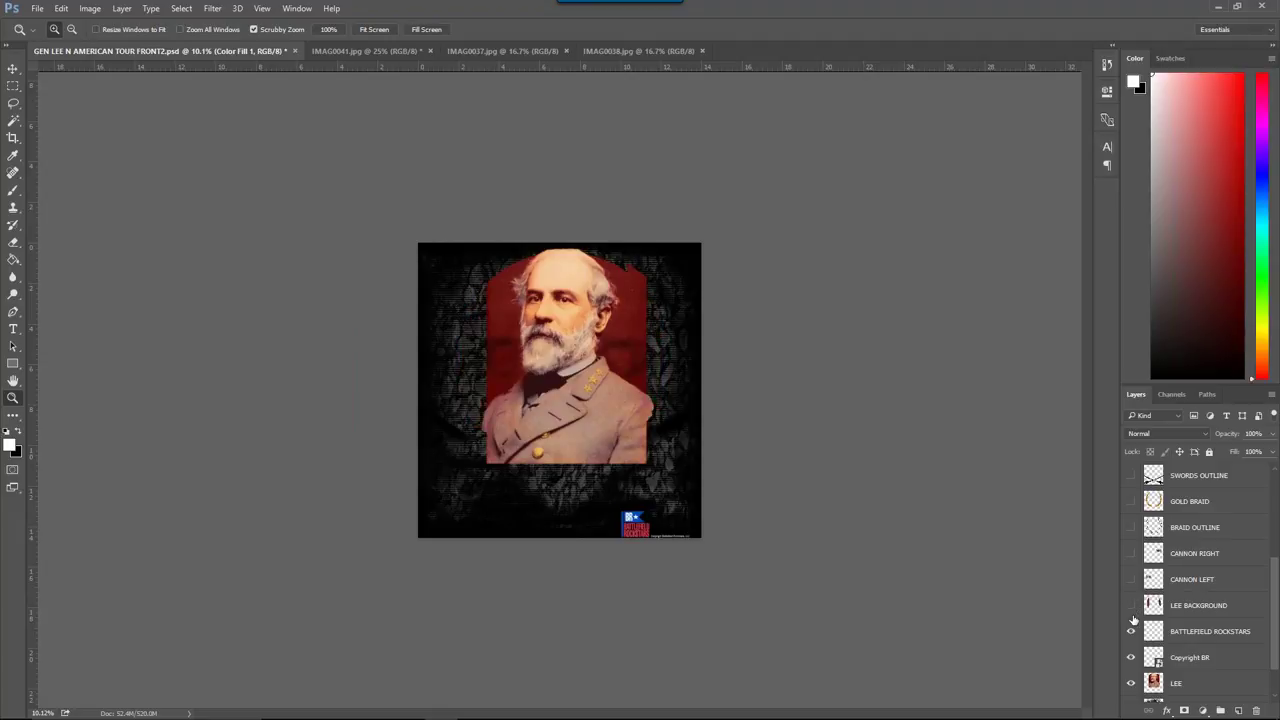
pyautogui.click(1131, 632)
pyautogui.click(1131, 658)
pyautogui.scroll(-1, 1132, 655)
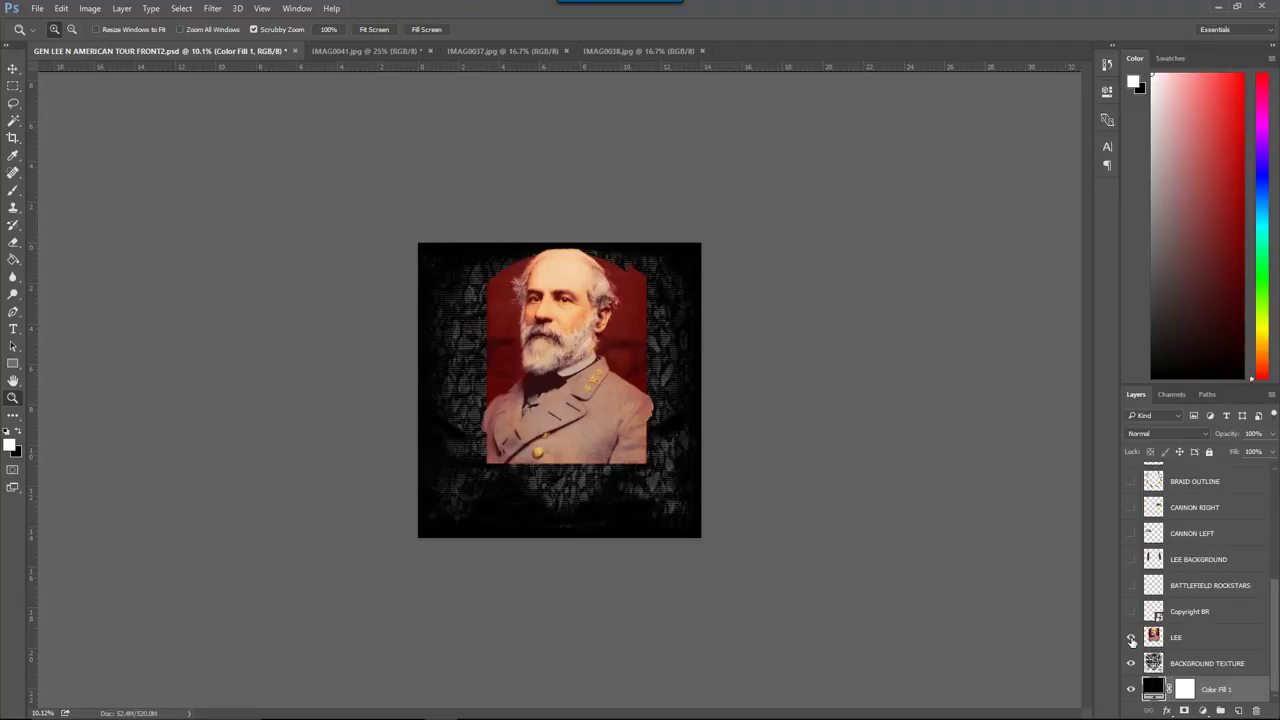
pyautogui.click(1131, 638)
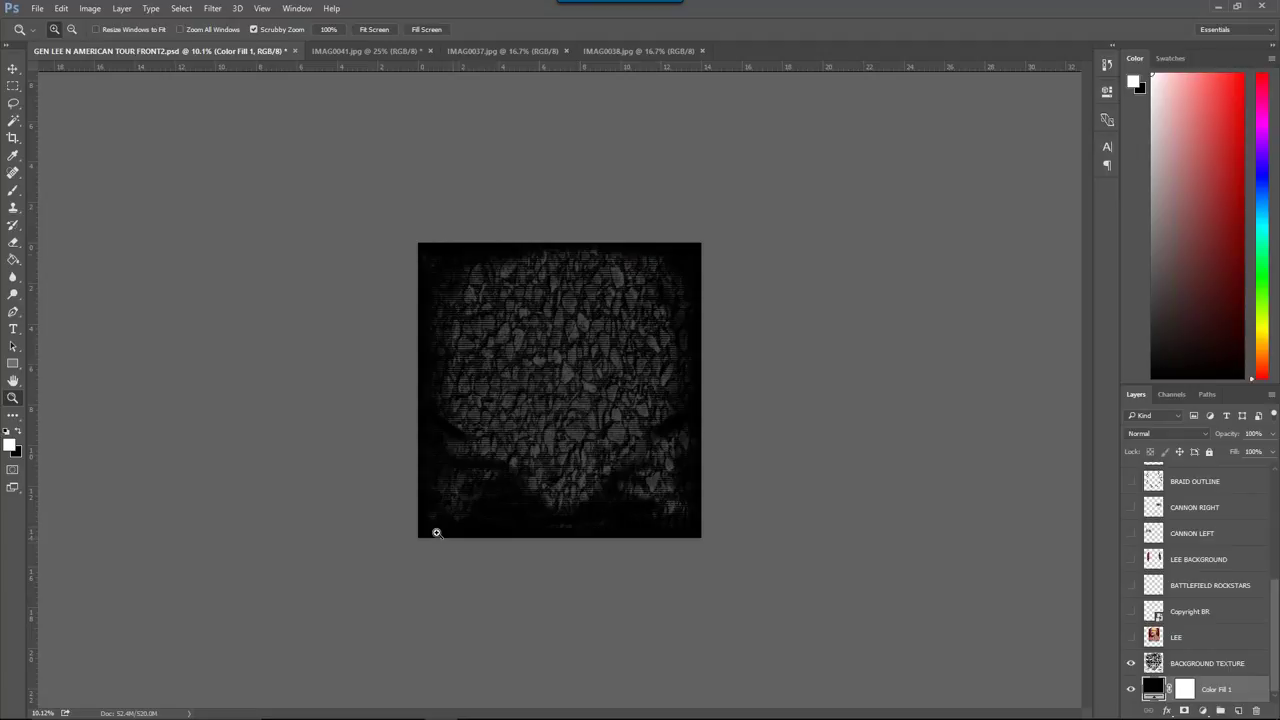
# Step: Set the BACKGROUND TEXTURE layer's opacity to 100% and hide the black Color Fill 1 layer, comparing the texture with and without it
pyautogui.click(1130, 662)
pyautogui.click(1195, 667)
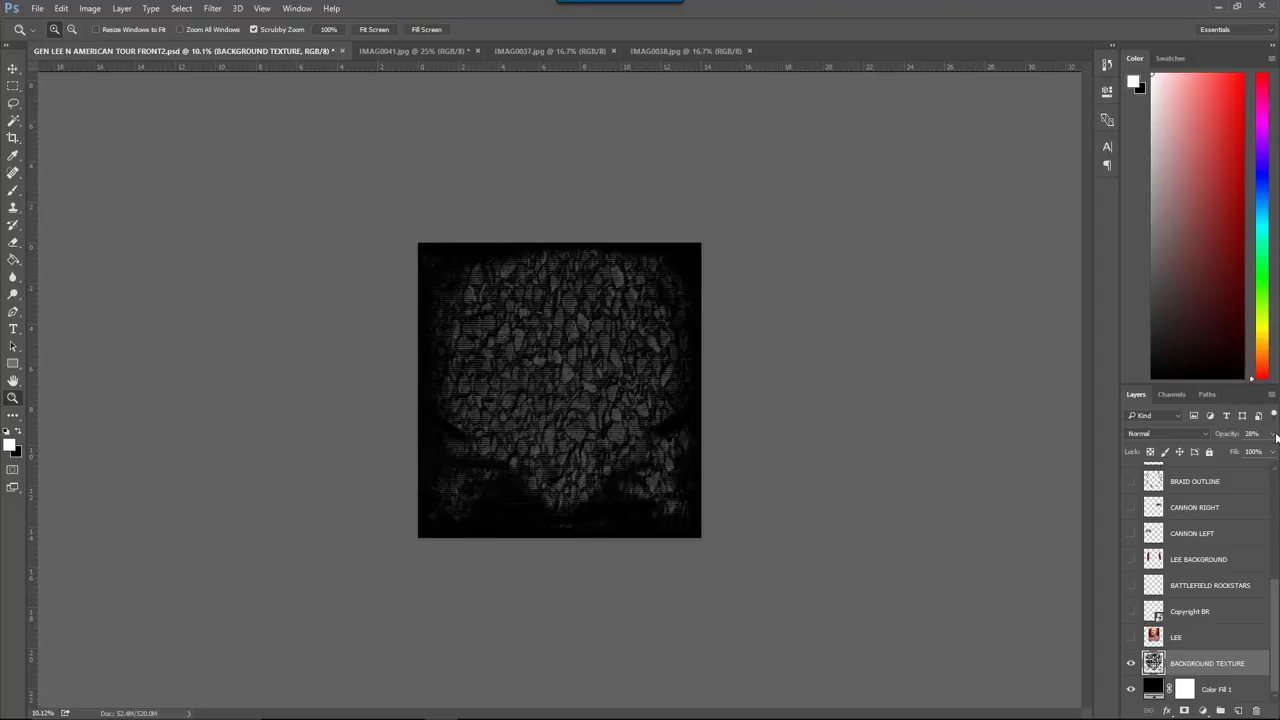
pyautogui.click(1133, 690)
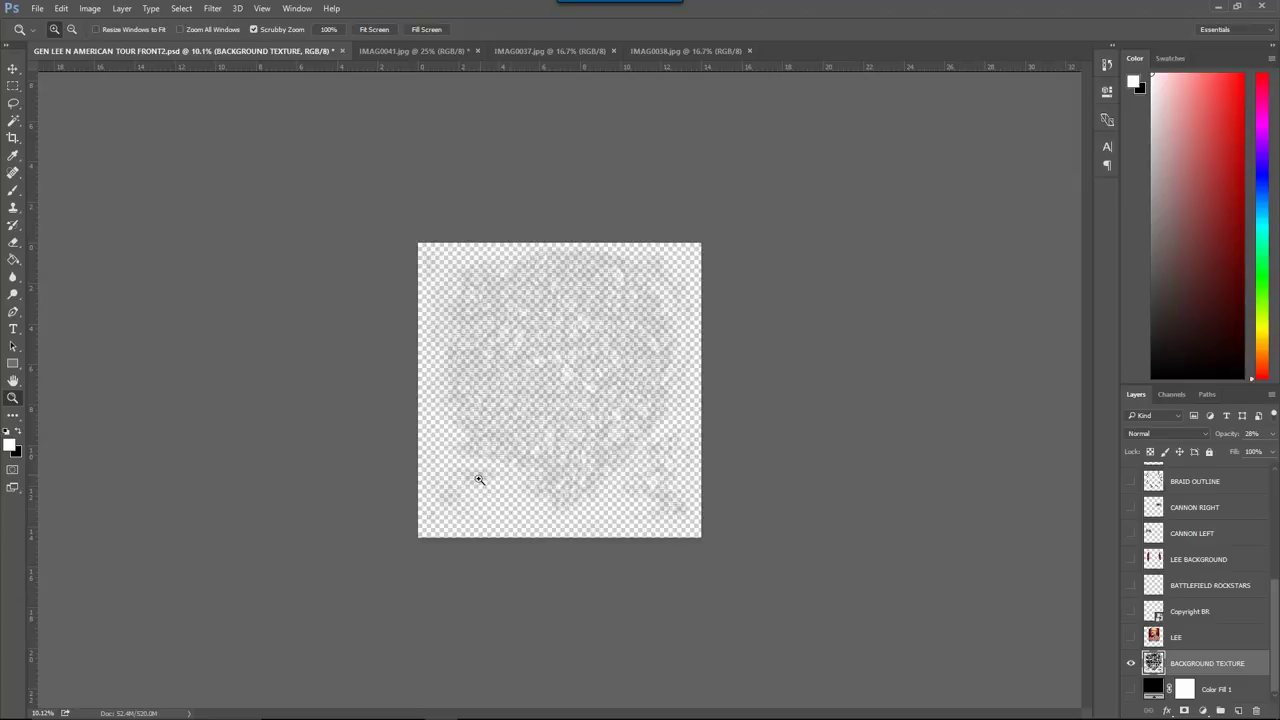
pyautogui.click(1273, 436)
pyautogui.moveTo(1230, 455); pyautogui.dragTo(1272, 455)
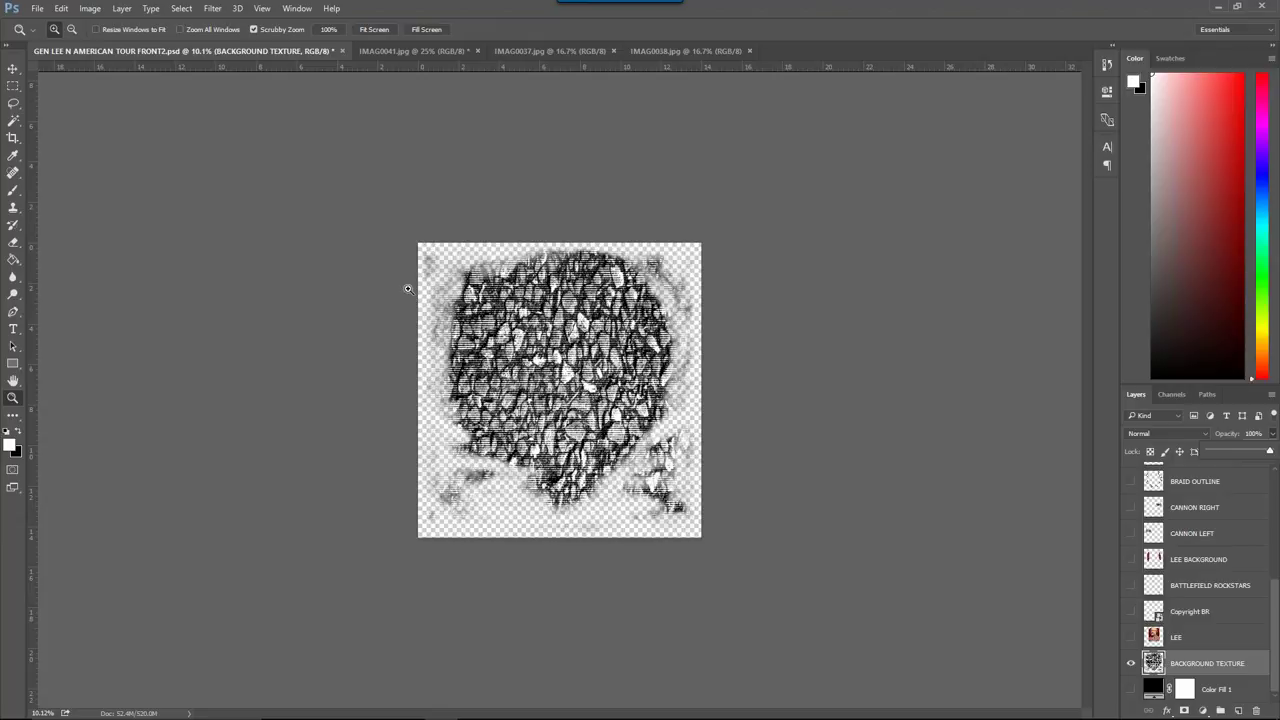
pyautogui.click(1131, 689)
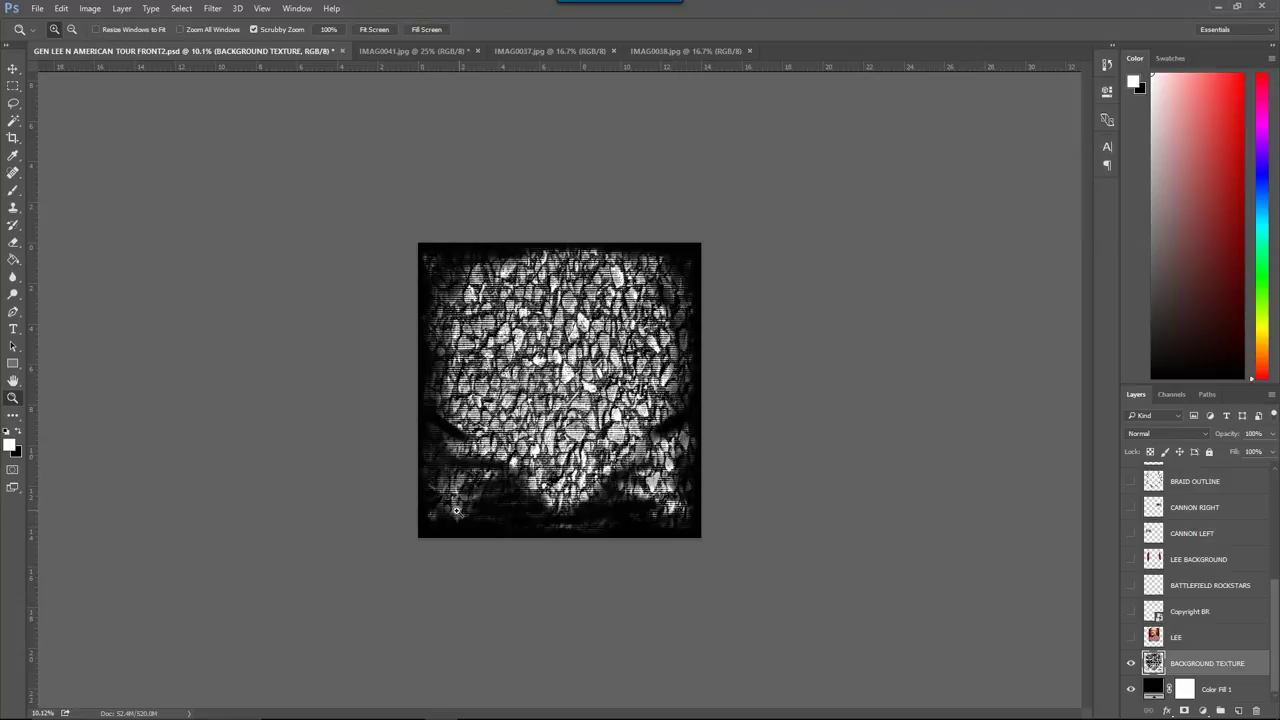
pyautogui.click(1132, 692)
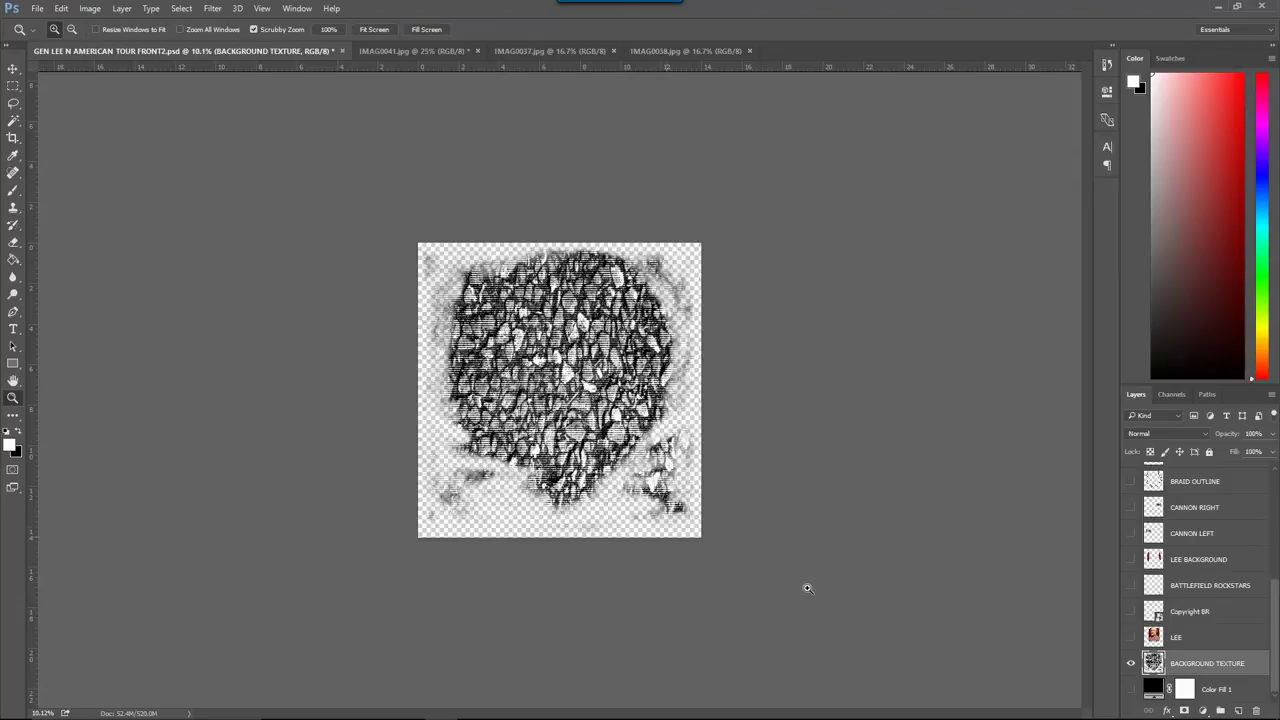
# Step: Add a 1 px red outside Stroke effect at 100% opacity to the BACKGROUND TEXTURE layer
pyautogui.click(1166, 711)
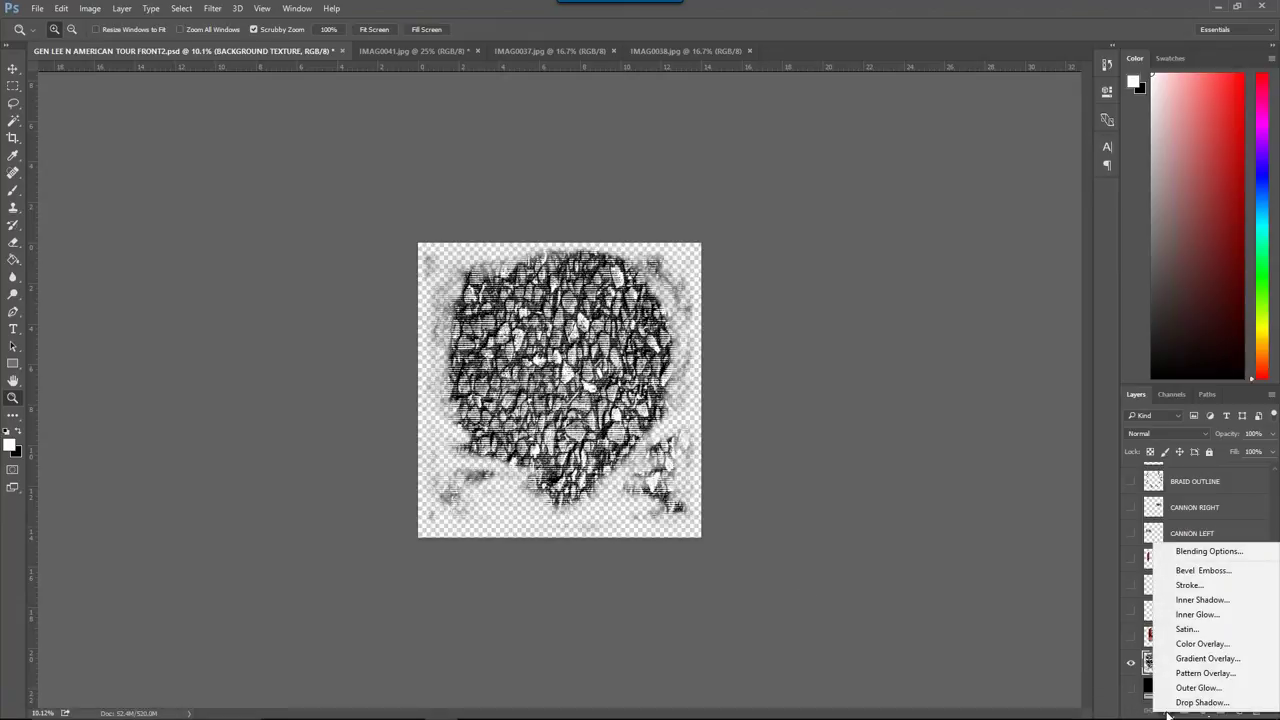
pyautogui.click(1190, 584)
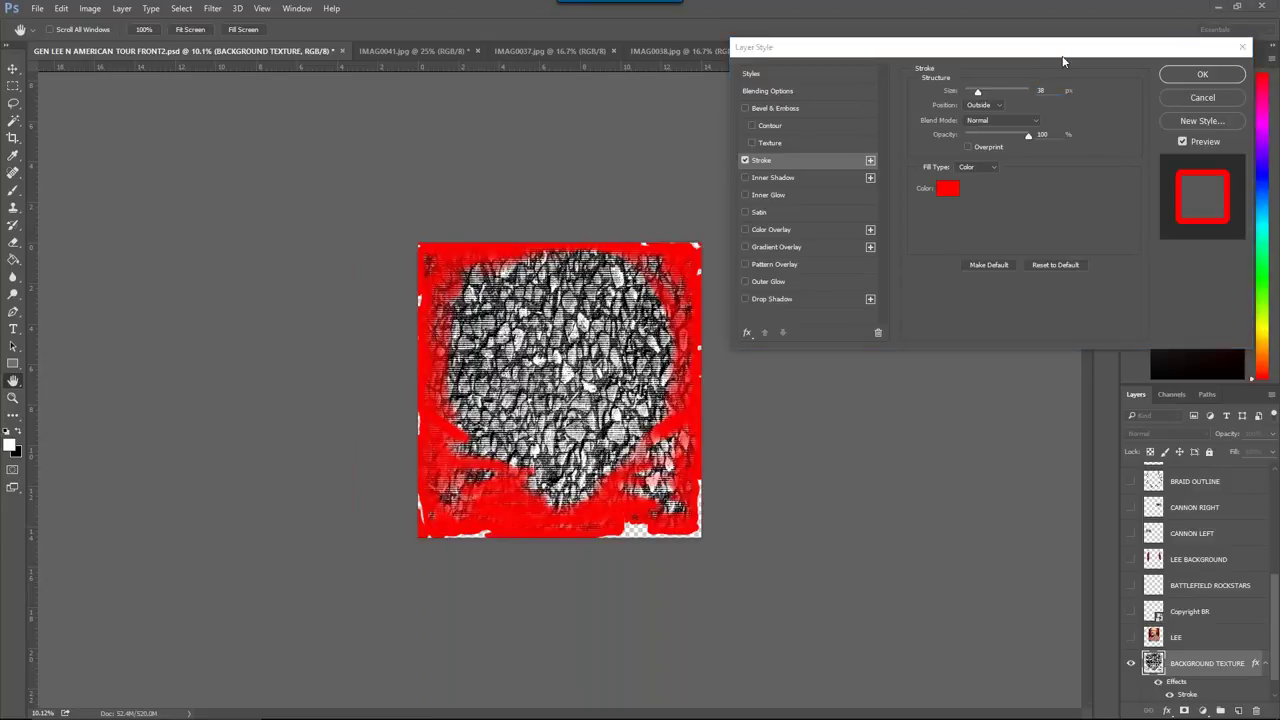
pyautogui.click(1051, 89)
pyautogui.write('3')
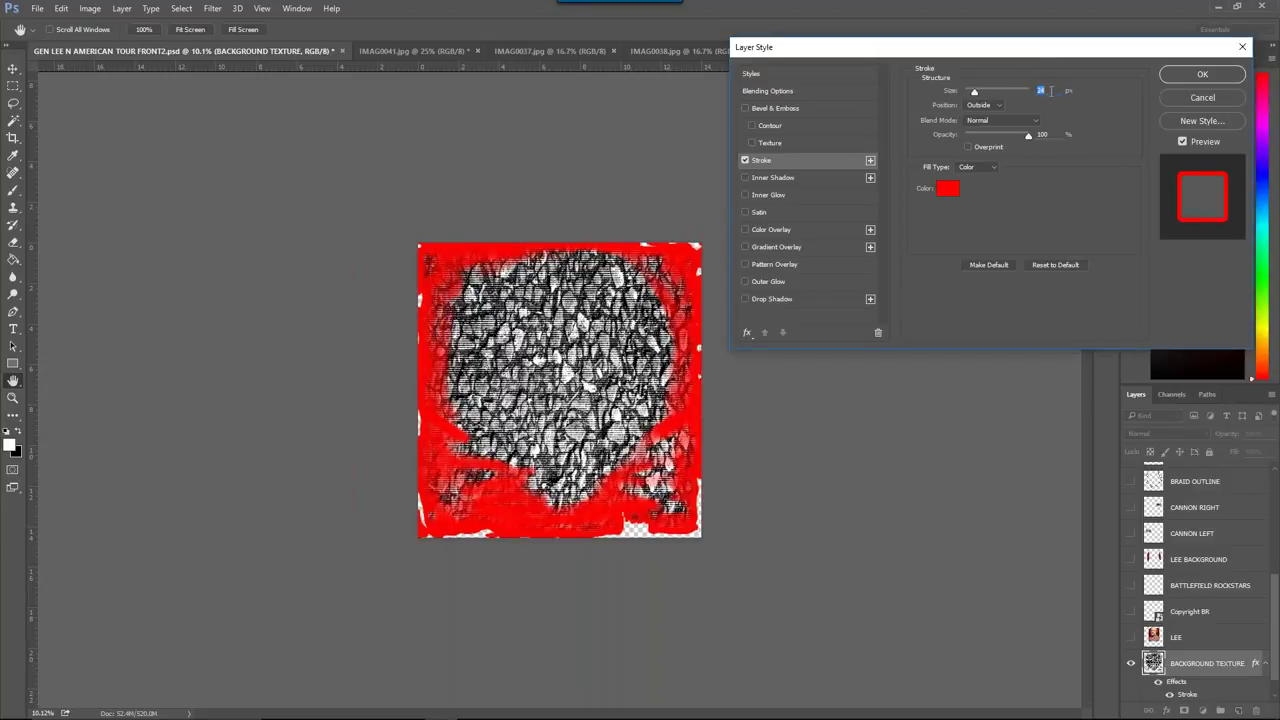
pyautogui.press('Down')
pyautogui.press('Down')
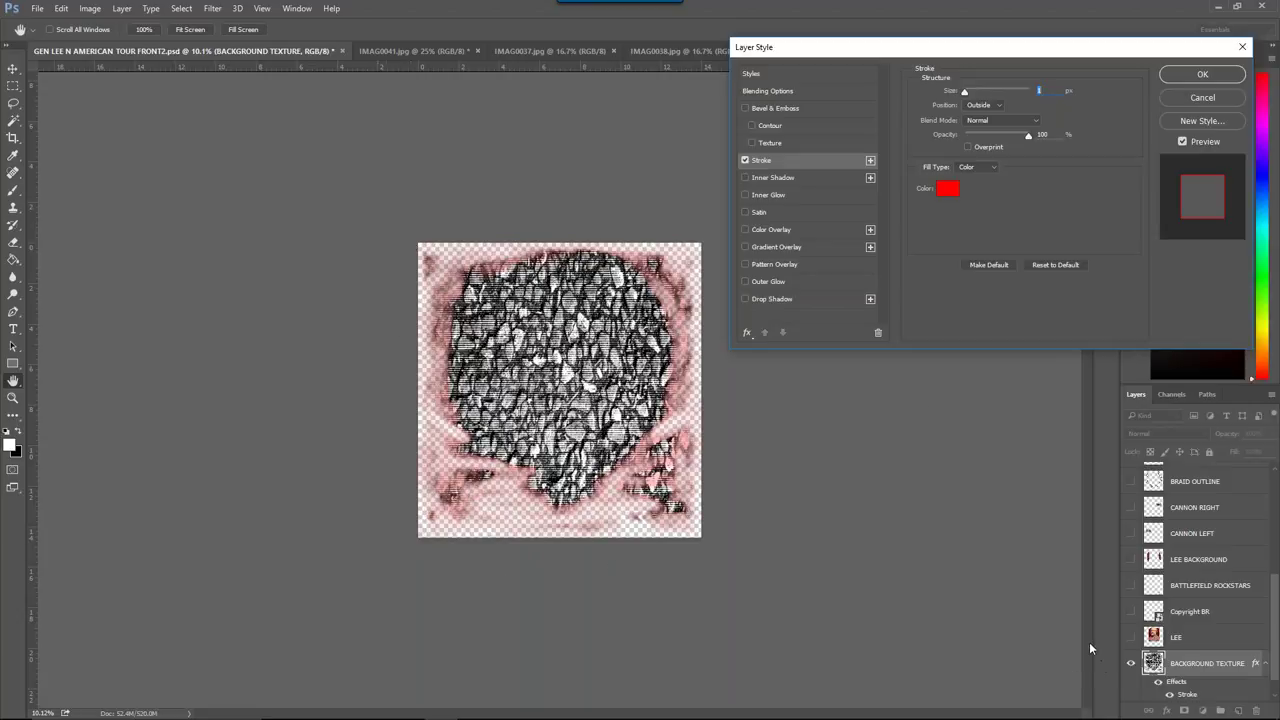
pyautogui.click(1203, 76)
pyautogui.press('z')
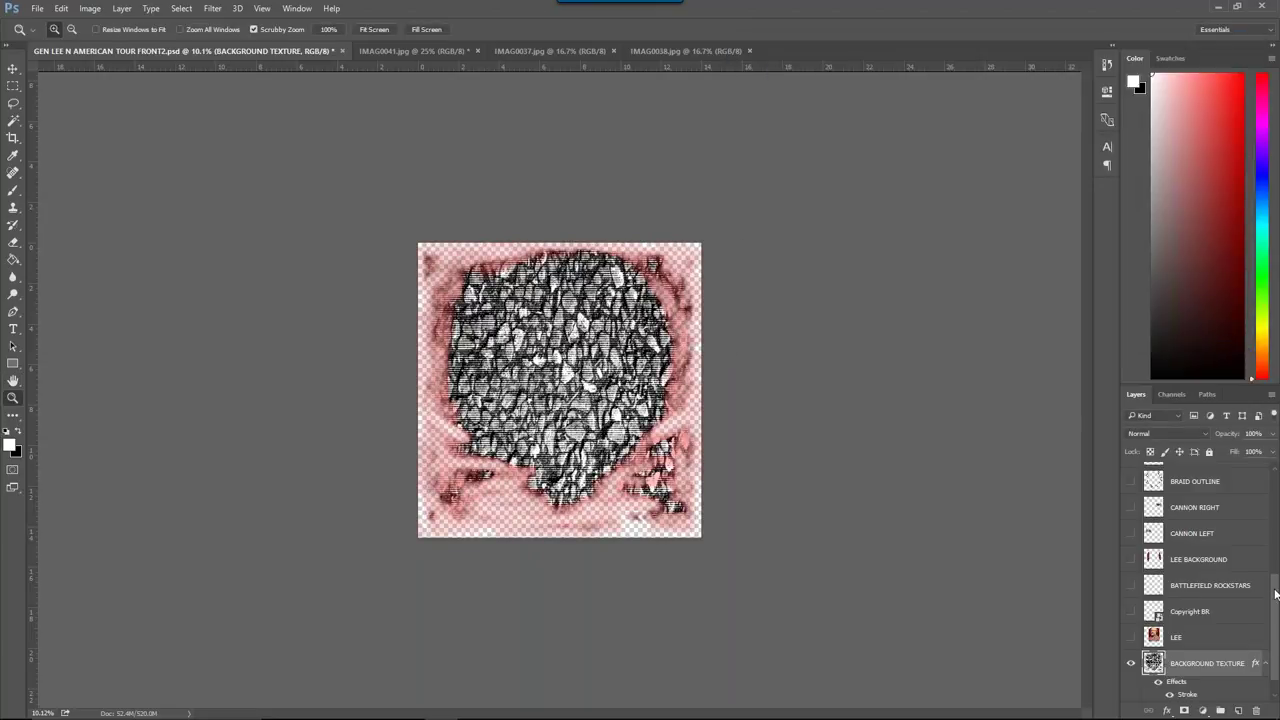
# Step: Show the black Color Fill 1 layer again and set the BACKGROUND TEXTURE layer's opacity to 28%
pyautogui.moveTo(1275, 584); pyautogui.dragTo(1275, 600)
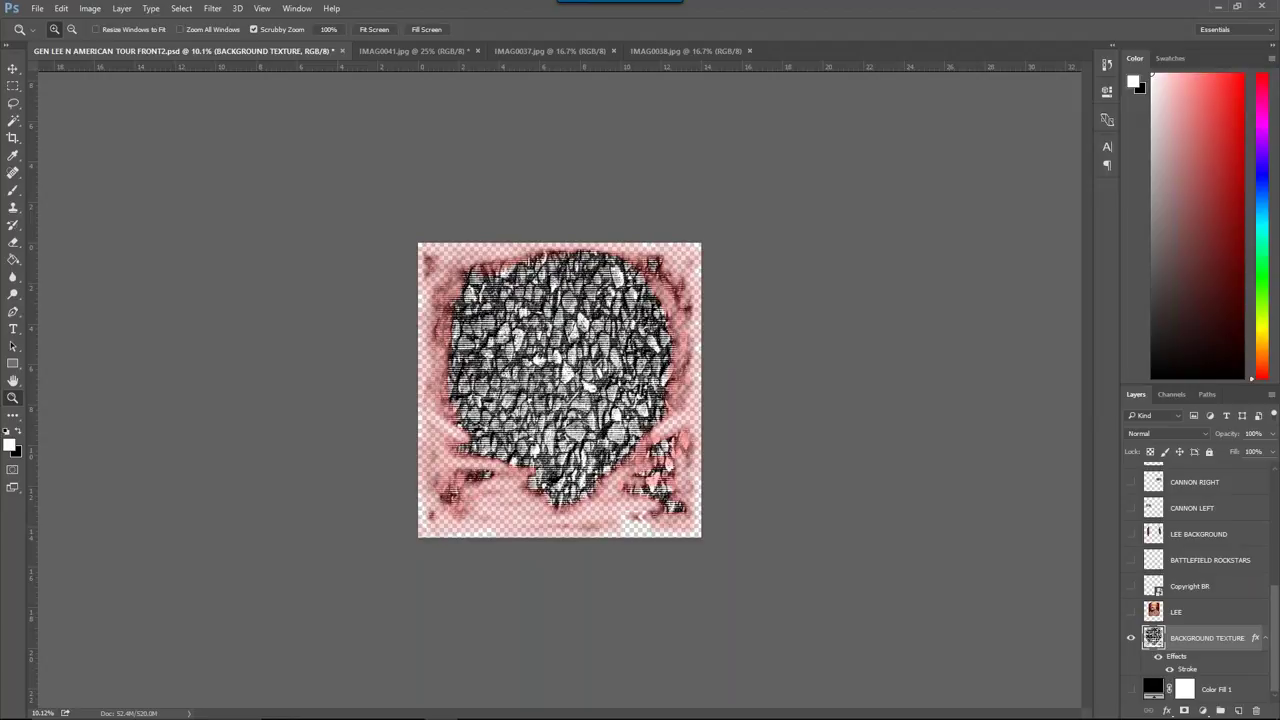
pyautogui.click(1131, 689)
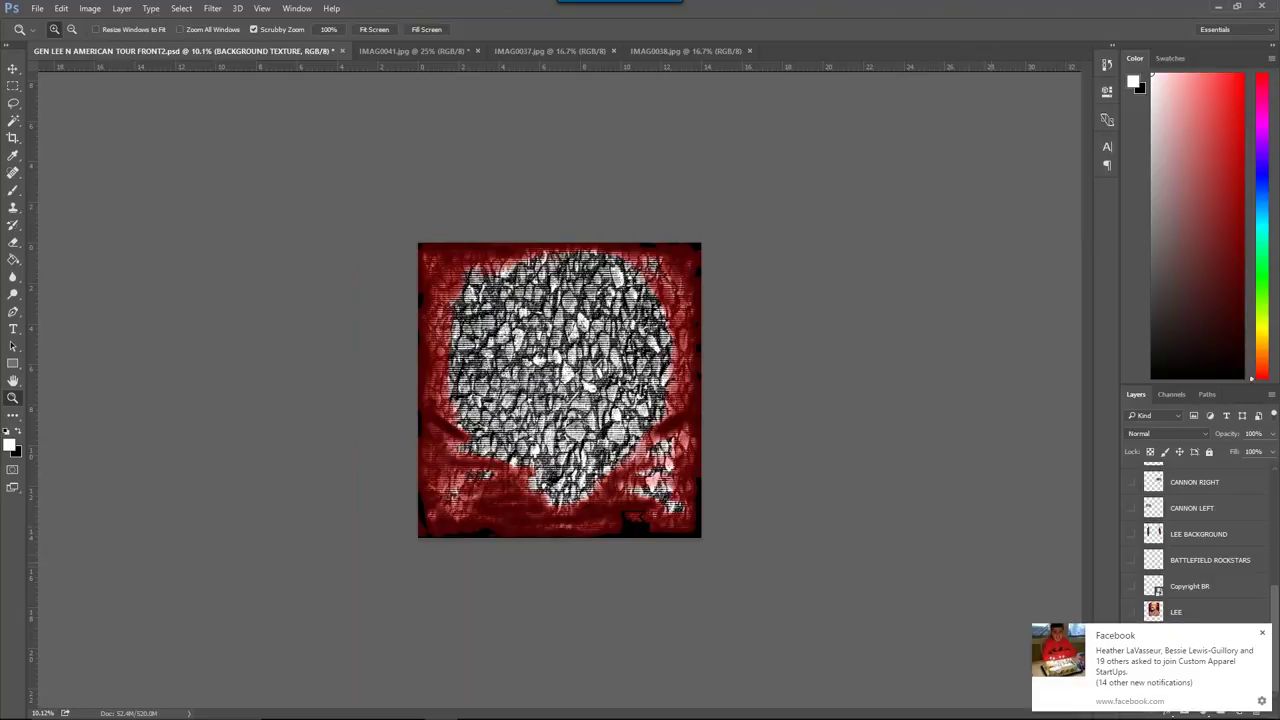
pyautogui.click(1262, 634)
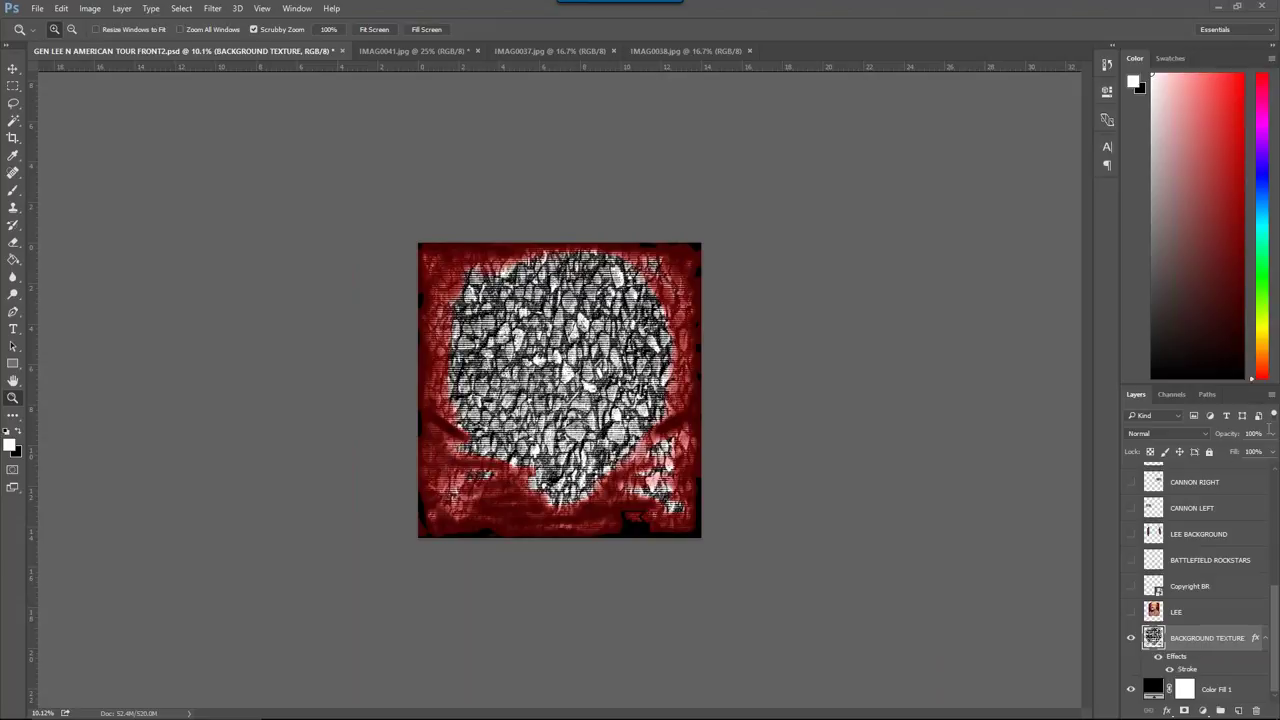
pyautogui.click(1266, 435)
pyautogui.write('70')
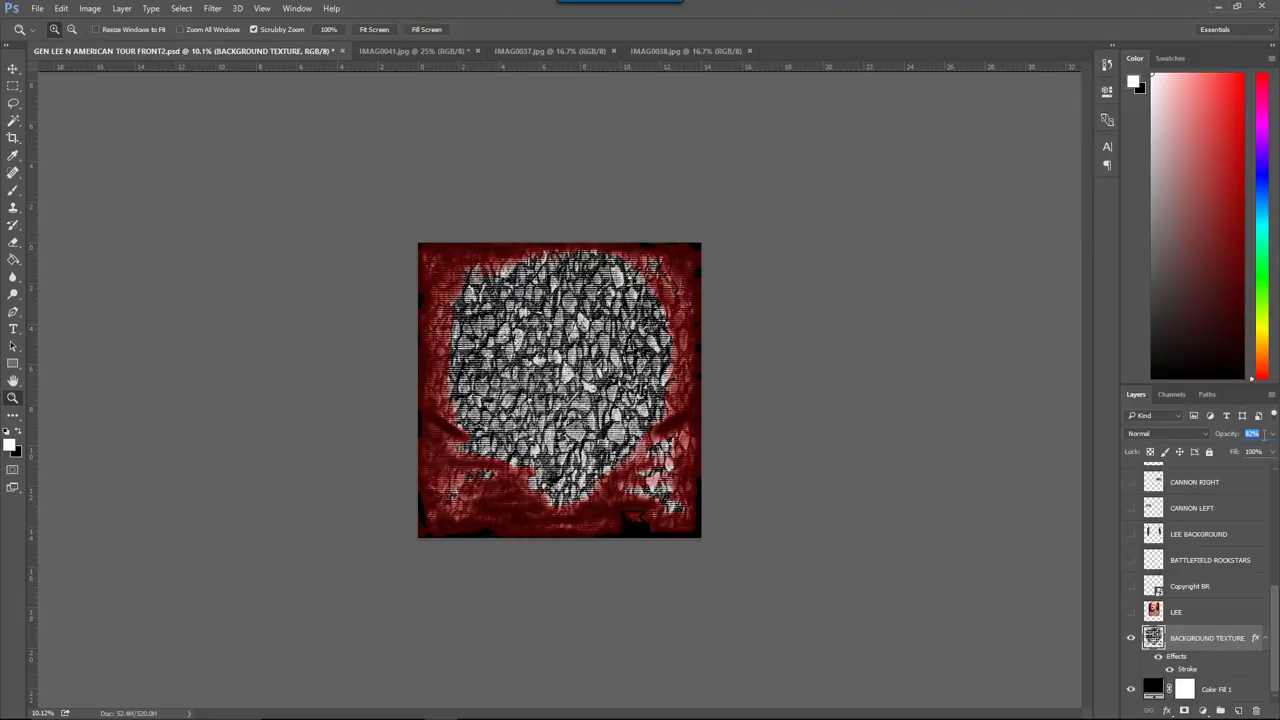
pyautogui.press('Return')
pyautogui.write('28')
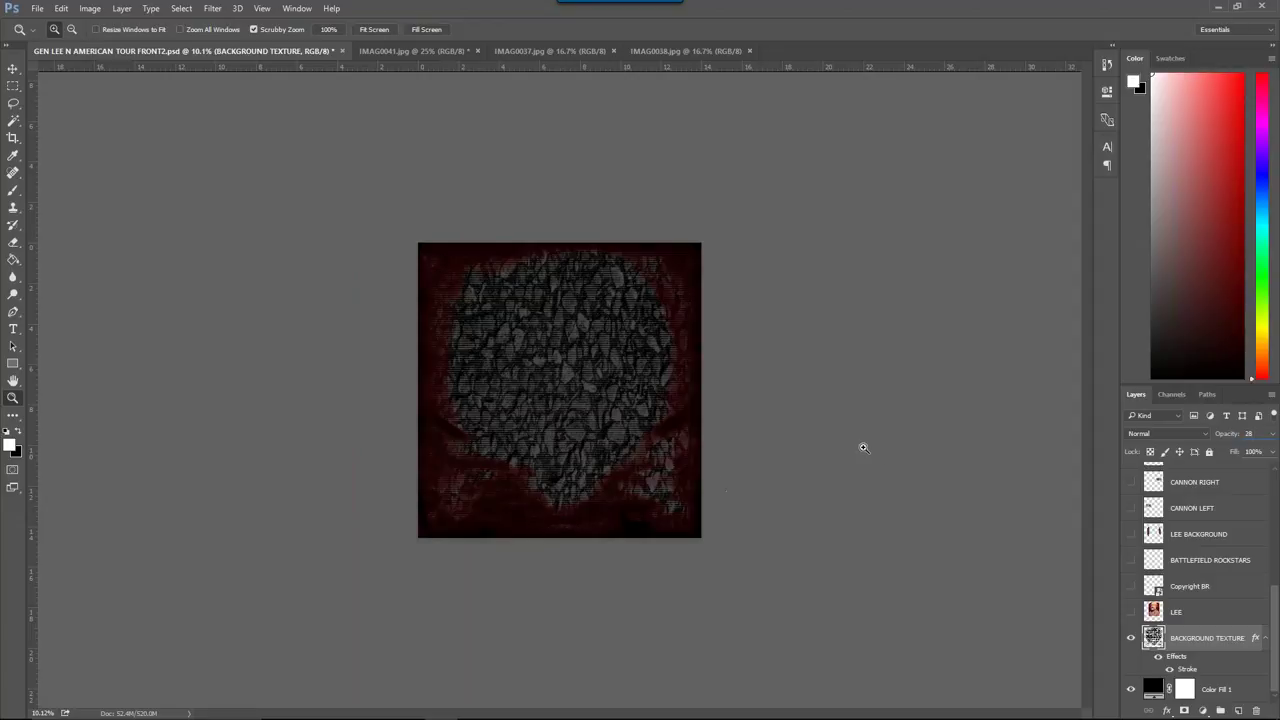
# Step: Increase the size of the BACKGROUND TEXTURE layer's red Stroke effect to 3 px
pyautogui.doubleClick(1190, 670)
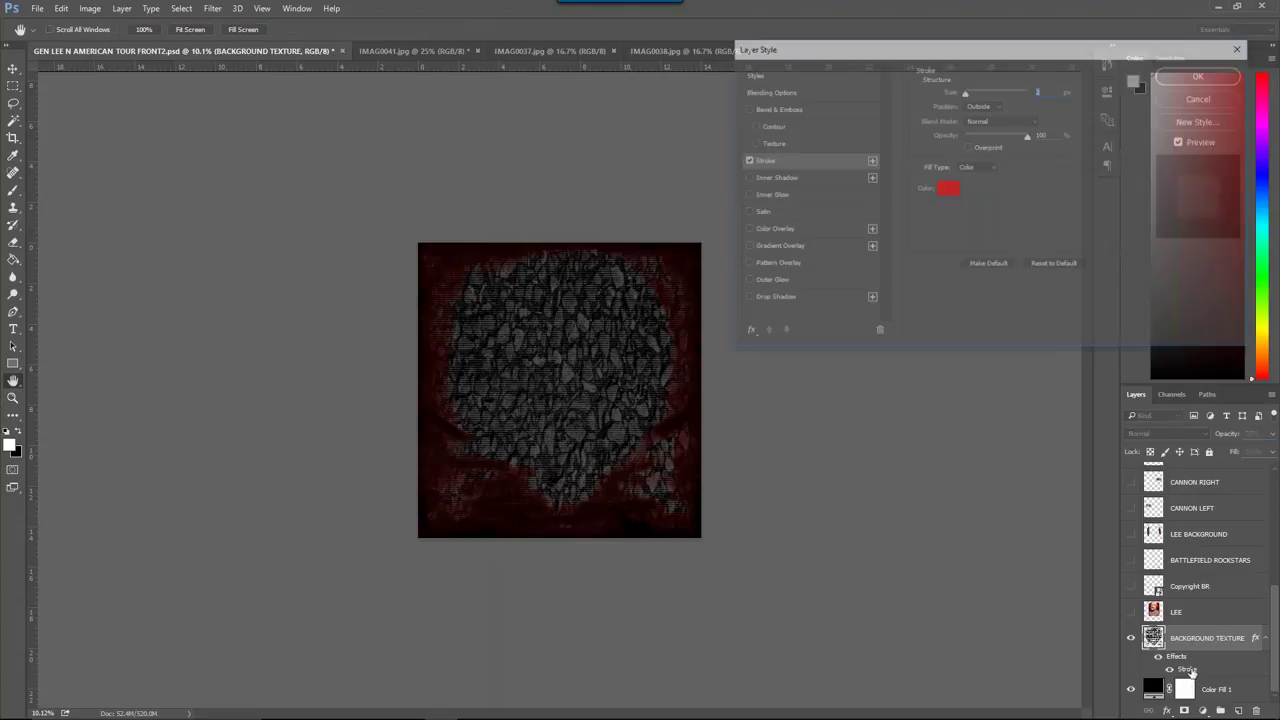
pyautogui.moveTo(933, 49); pyautogui.dragTo(892, 401)
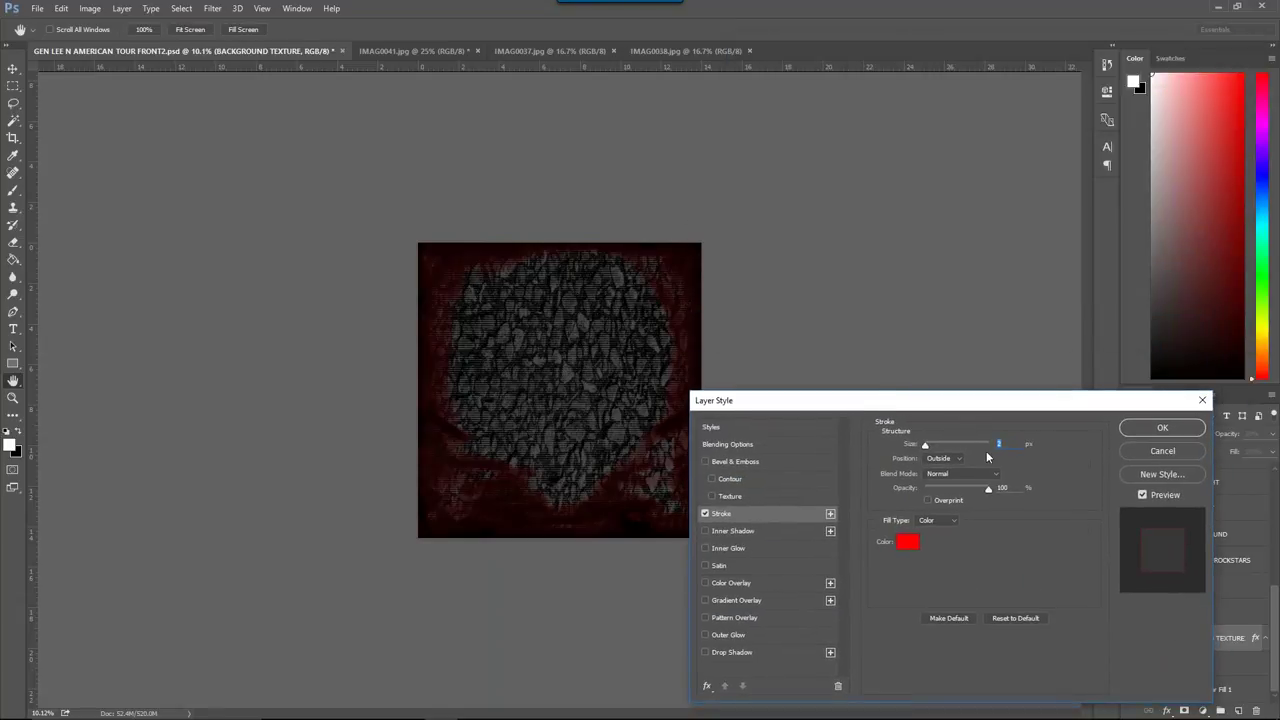
pyautogui.press('Up')
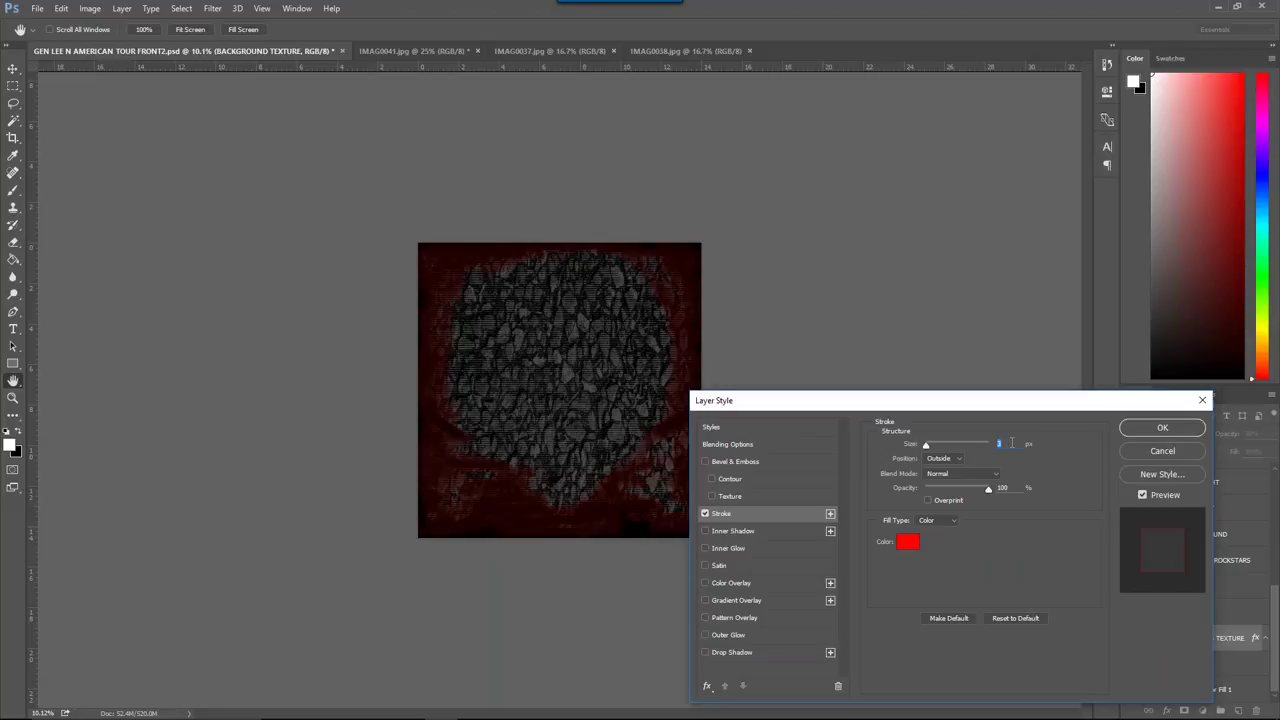
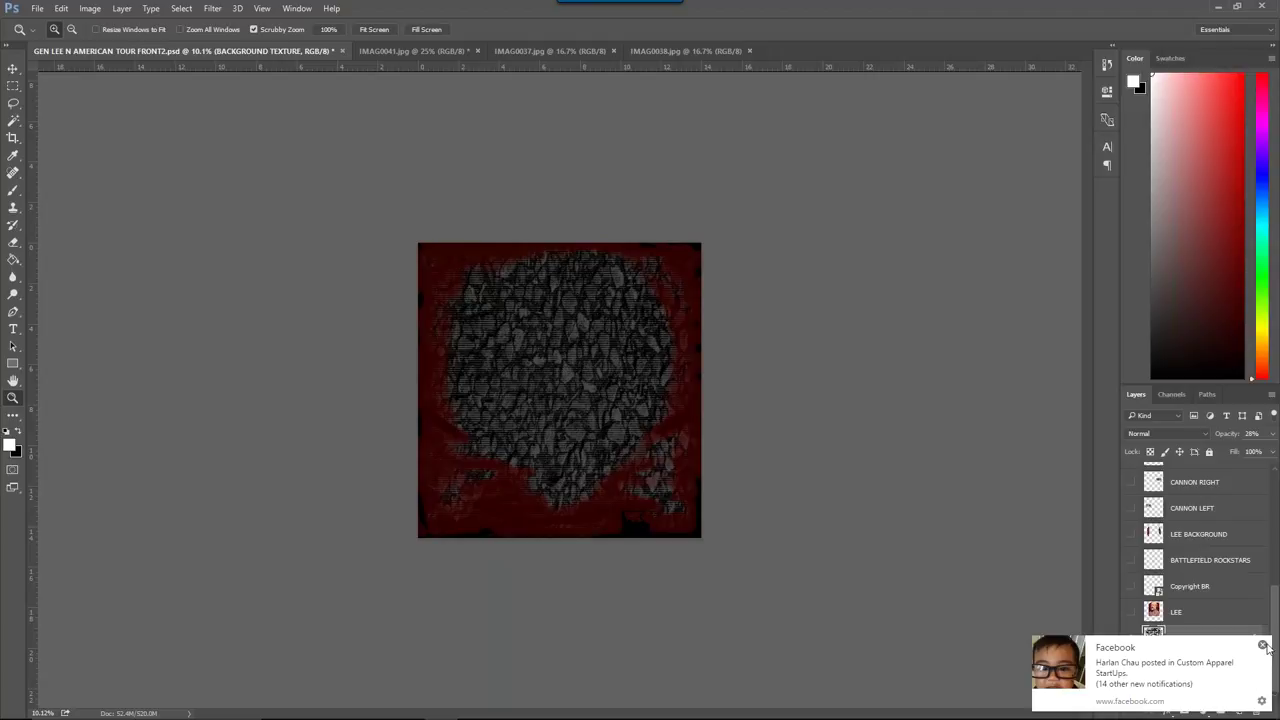
pyautogui.click(1263, 646)
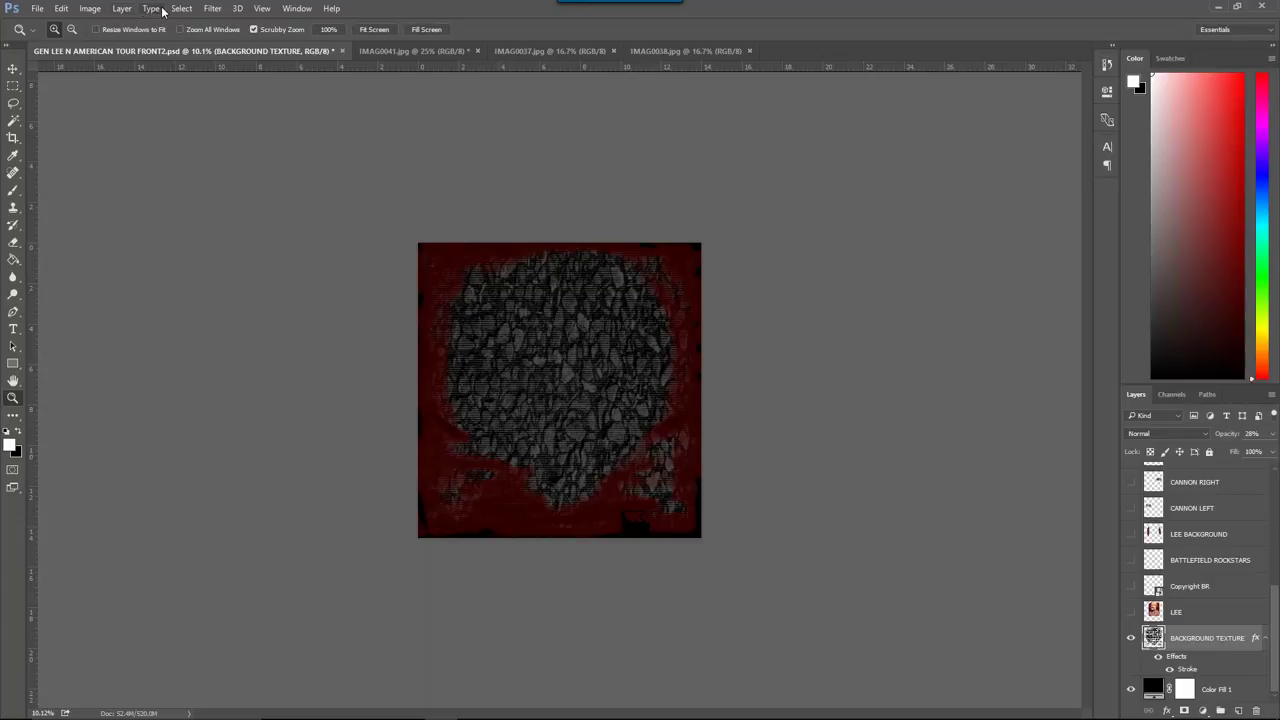
# Step: Enlarge the canvas to 16 by 16 inches around the centred artwork
pyautogui.click(89, 8)
pyautogui.click(105, 123)
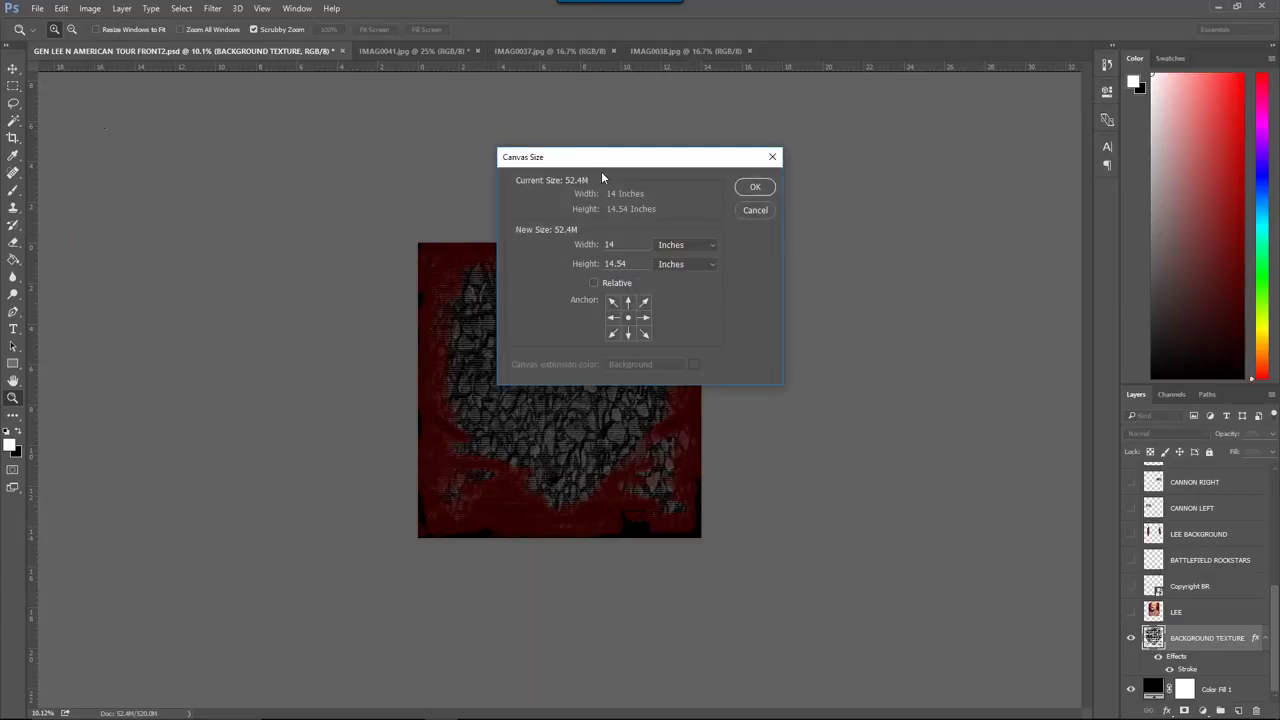
pyautogui.doubleClick(604, 244)
pyautogui.write('16')
pyautogui.doubleClick(615, 263)
pyautogui.write('16')
pyautogui.press('Return')
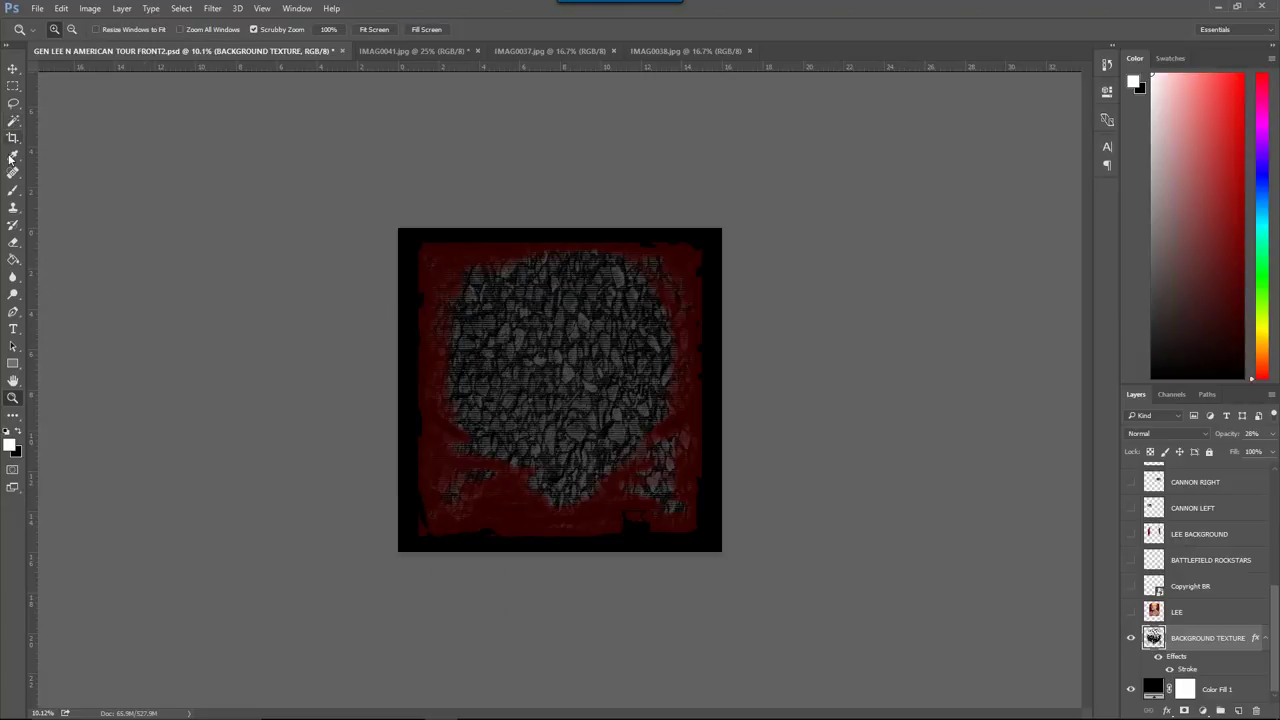
# Step: Erase stray semi-transparent edges of the BACKGROUND TEXTURE layer, including the lower-left corner, using a 700 px Eraser at minimum hardness
pyautogui.click(14, 242)
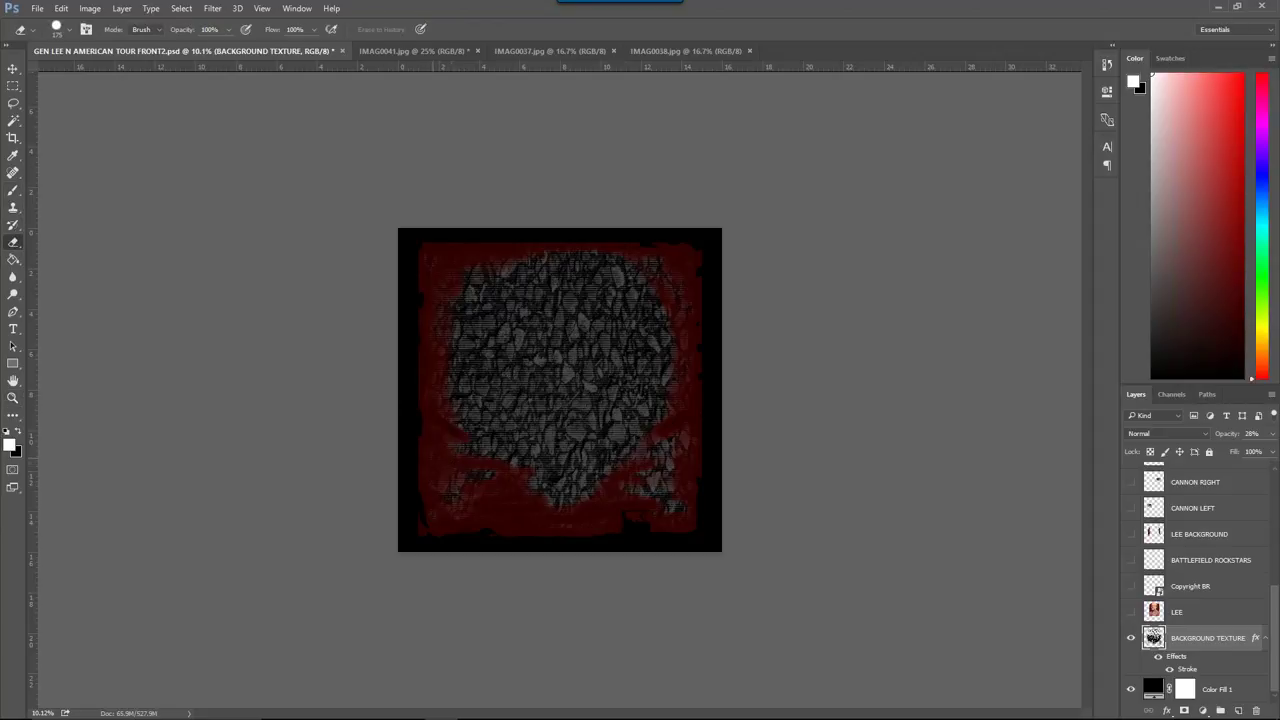
pyautogui.press('[')
pyautogui.rightClick(518, 361)
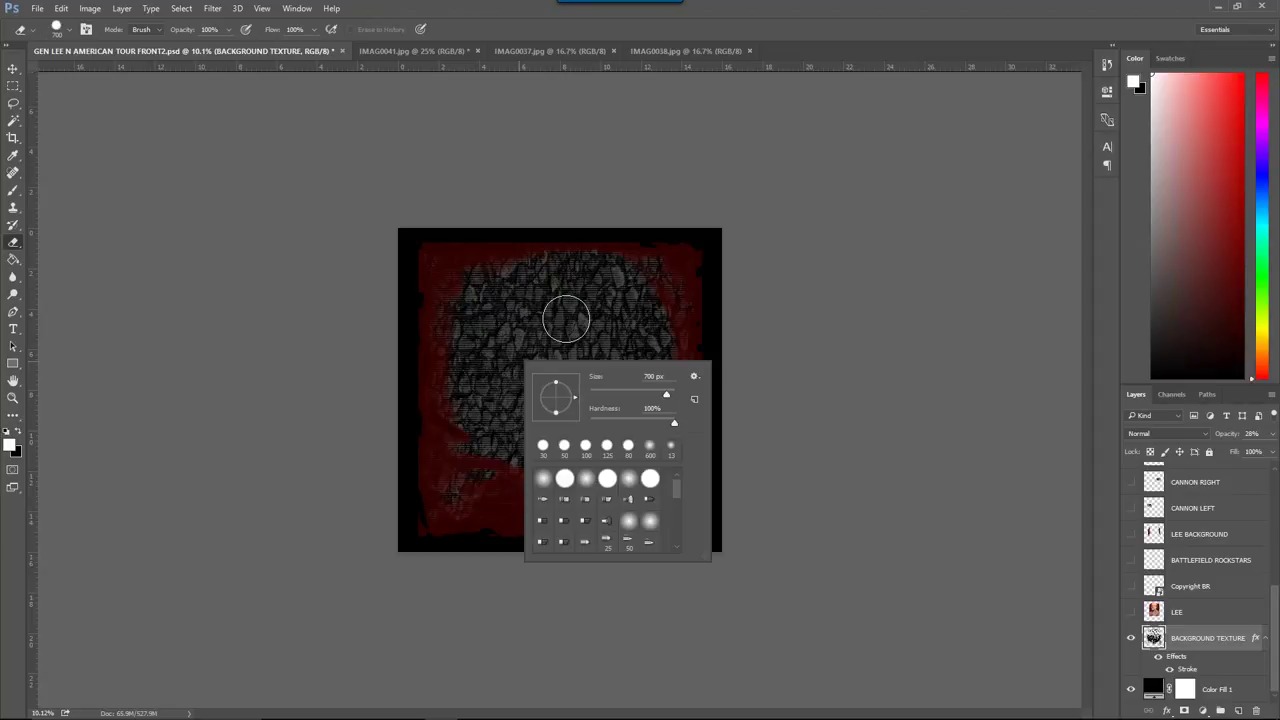
pyautogui.moveTo(676, 424); pyautogui.dragTo(589, 428)
pyautogui.press('Return')
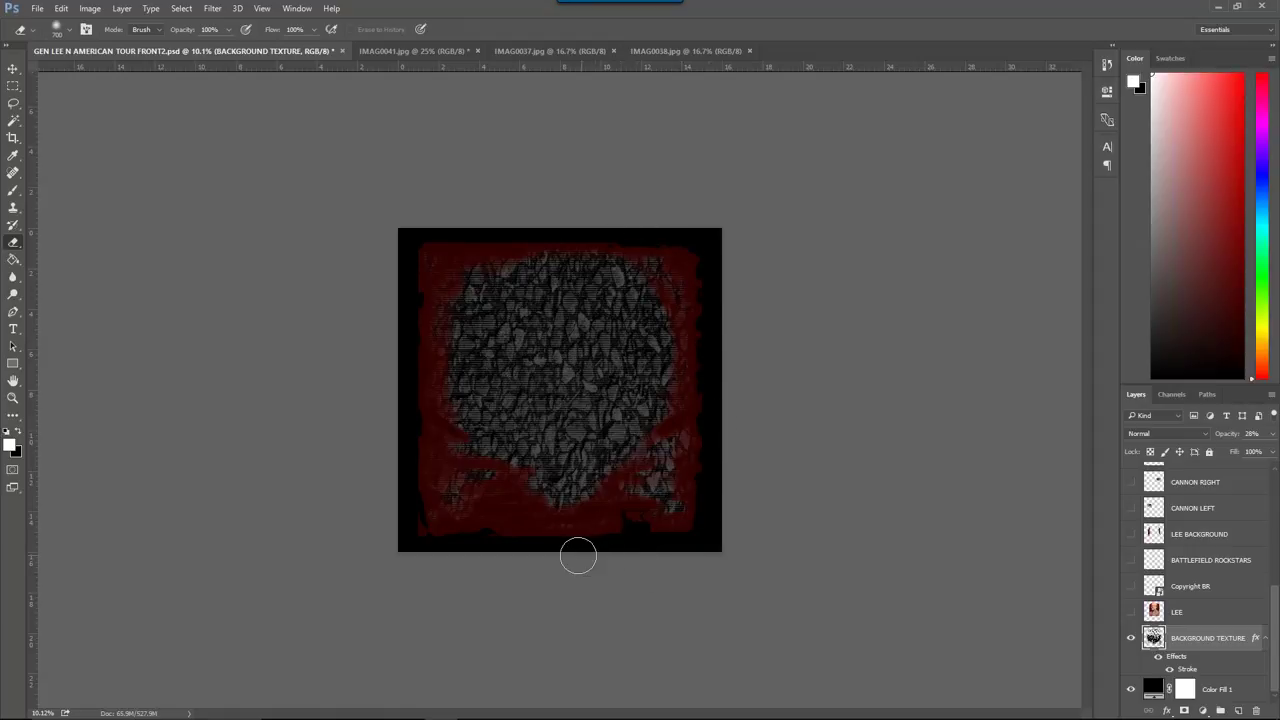
pyautogui.moveTo(518, 541)
pyautogui.mouseDown()
pyautogui.moveTo(466, 546)
pyautogui.moveTo(420, 509)
pyautogui.mouseUp()
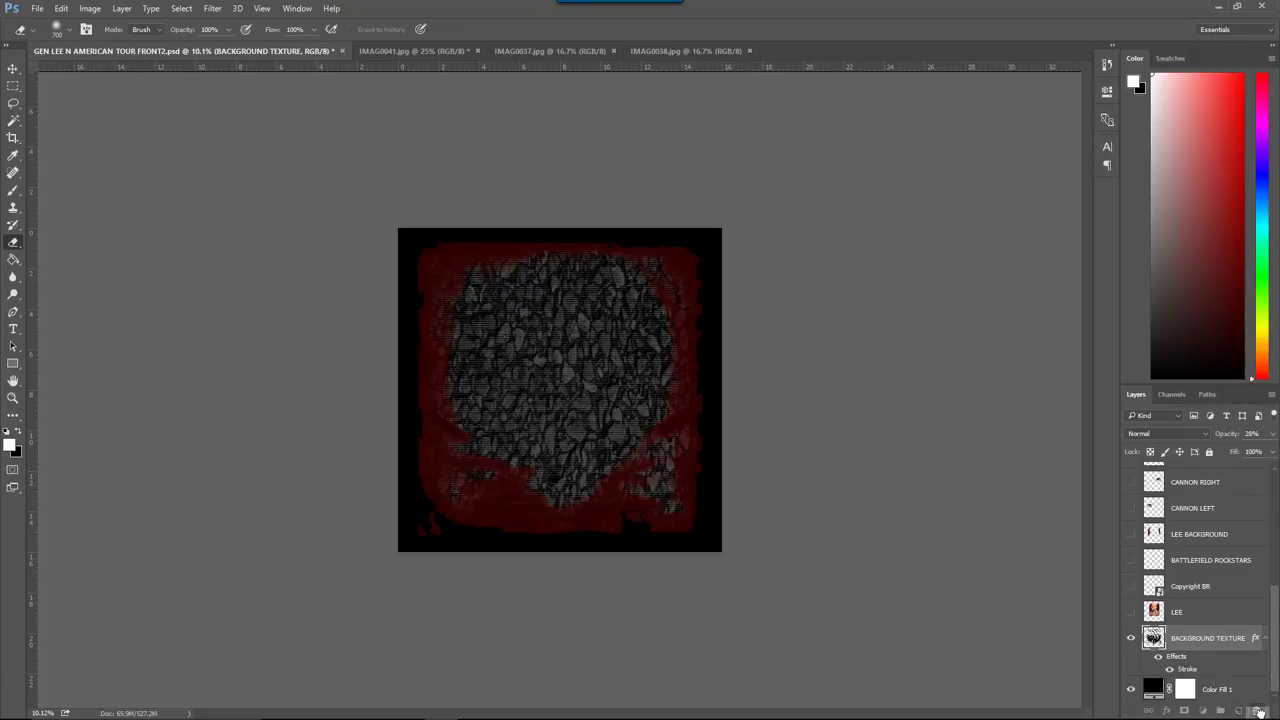
# Step: Delete the Stroke effect from the BACKGROUND TEXTURE layer and compare the texture with the black Color Fill 1 layer hidden and shown
pyautogui.moveTo(1259, 711); pyautogui.dragTo(1258, 711)
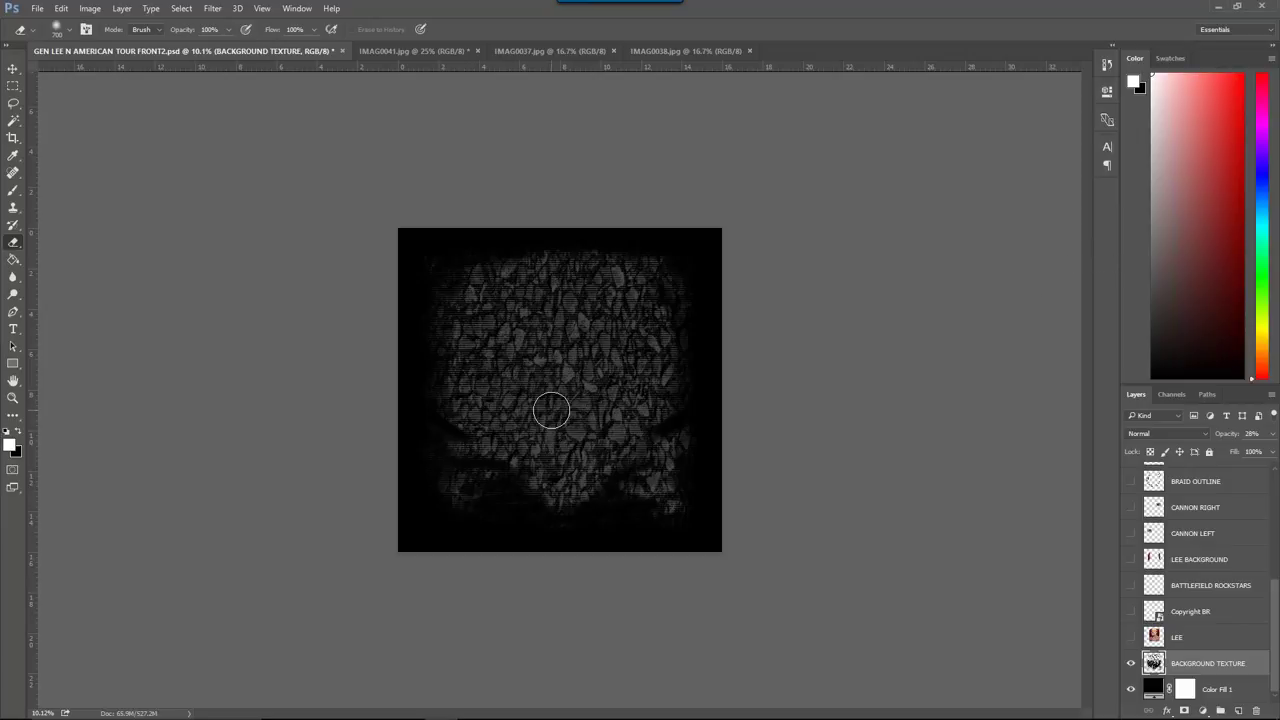
pyautogui.press('z')
pyautogui.moveTo(552, 410); pyautogui.dragTo(591, 419)
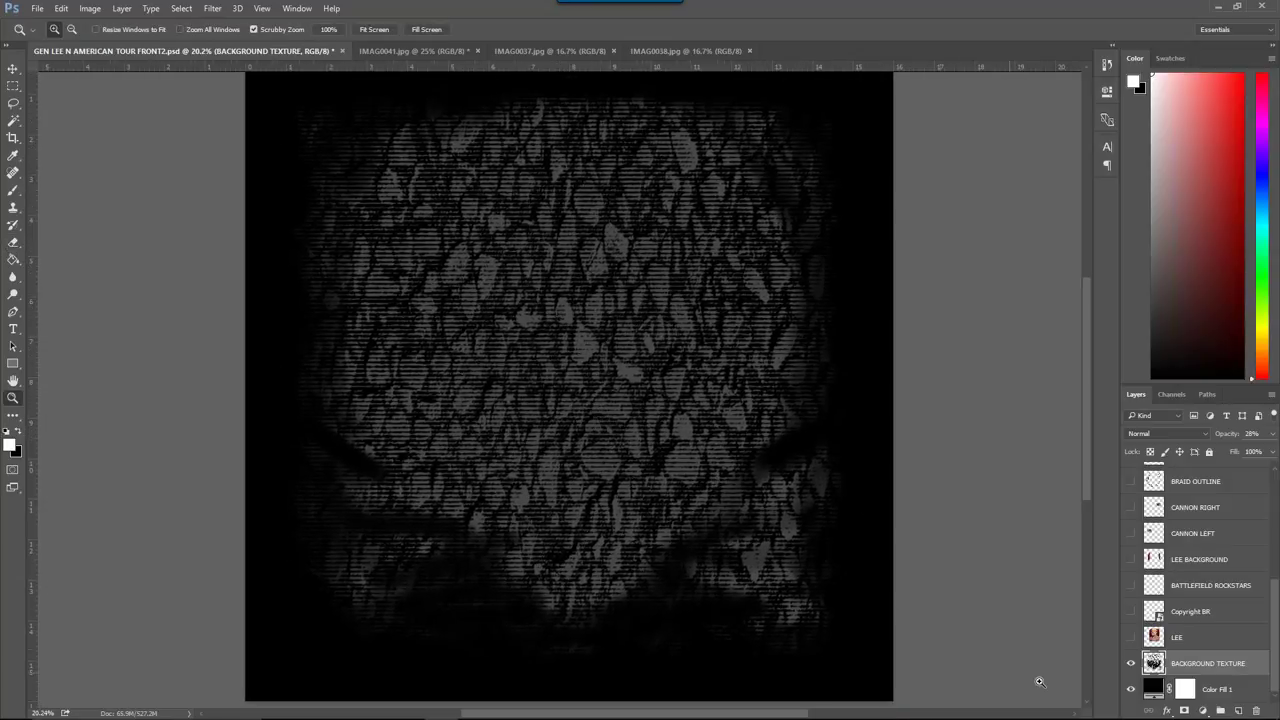
pyautogui.click(1133, 690)
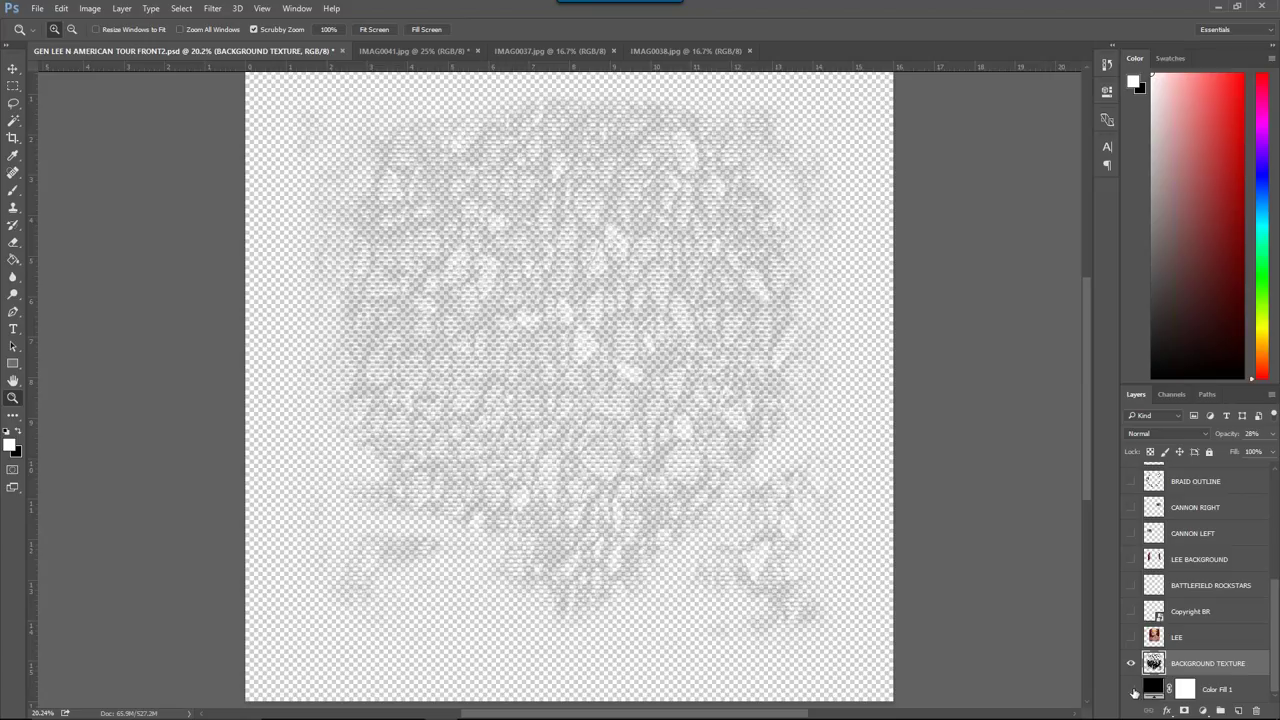
pyautogui.click(1132, 690)
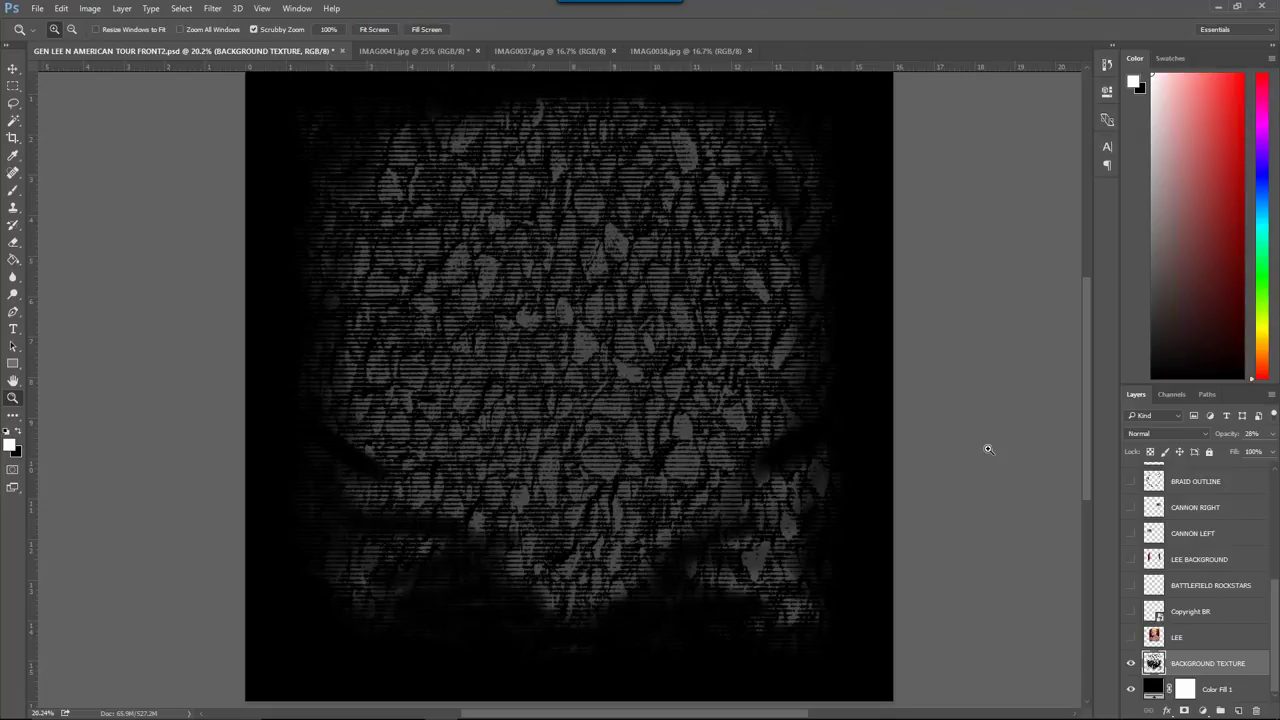
# Step: Show the LEE, Copyright BR, BATTLEFIELD ROCKSTARS, LEE BACKGROUND, CANNON LEFT and CANNON RIGHT layers
pyautogui.click(1131, 637)
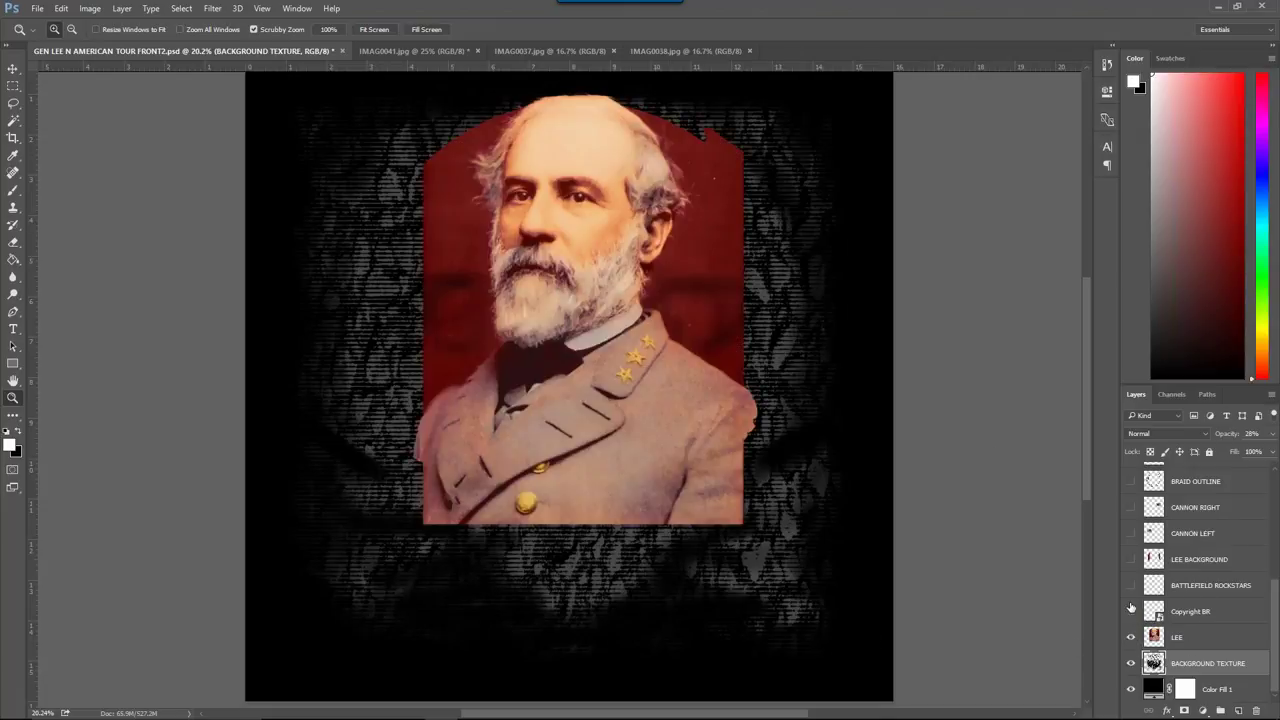
pyautogui.click(1131, 611)
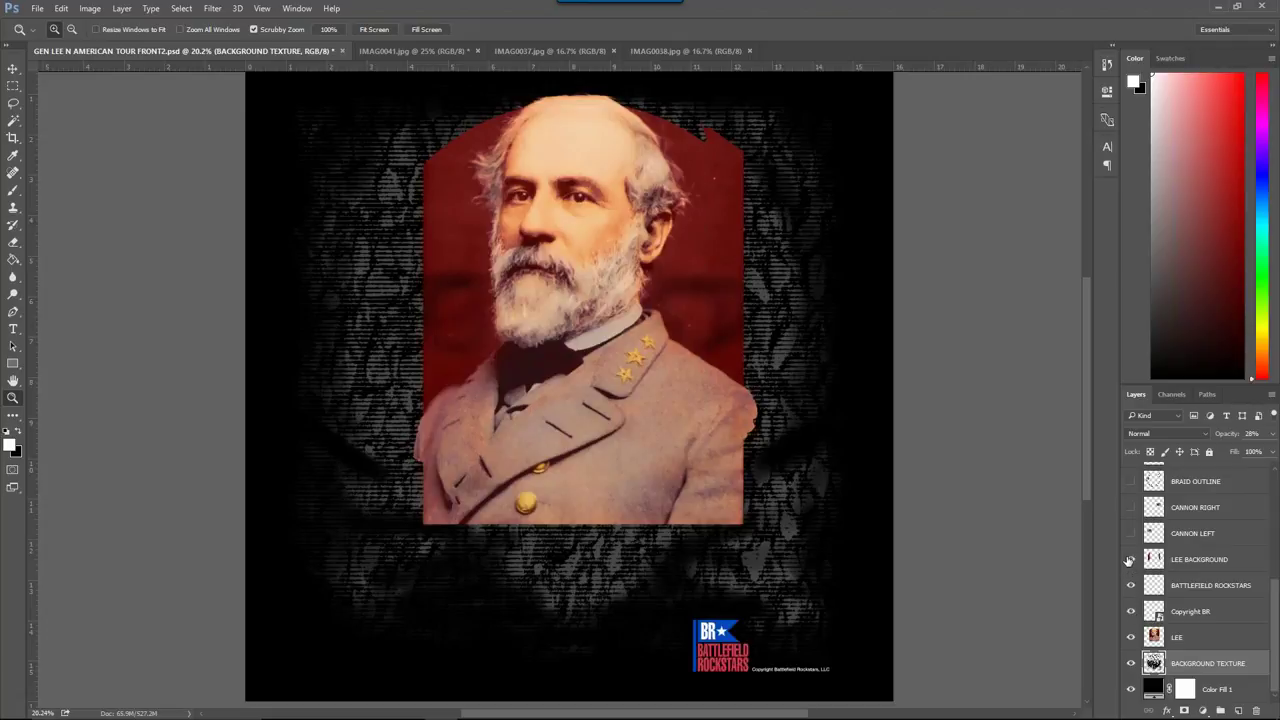
pyautogui.click(1131, 559)
pyautogui.click(1131, 533)
pyautogui.click(1131, 507)
# Step: Show the BRAID OUTLINE, GOLD BRAID, SWORDS OUTLINE, SWORDs and FLAG CIRCLE OUTLINE copy layers
pyautogui.scroll(2, 1143, 608)
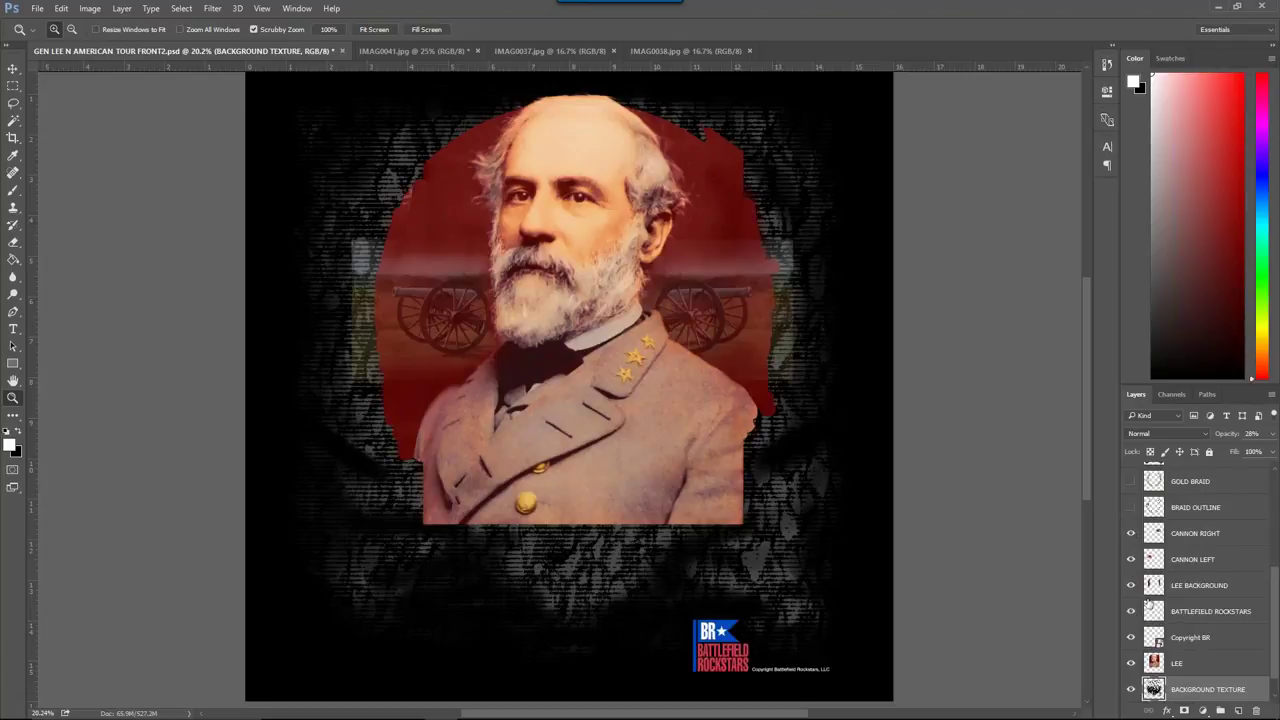
pyautogui.click(1131, 585)
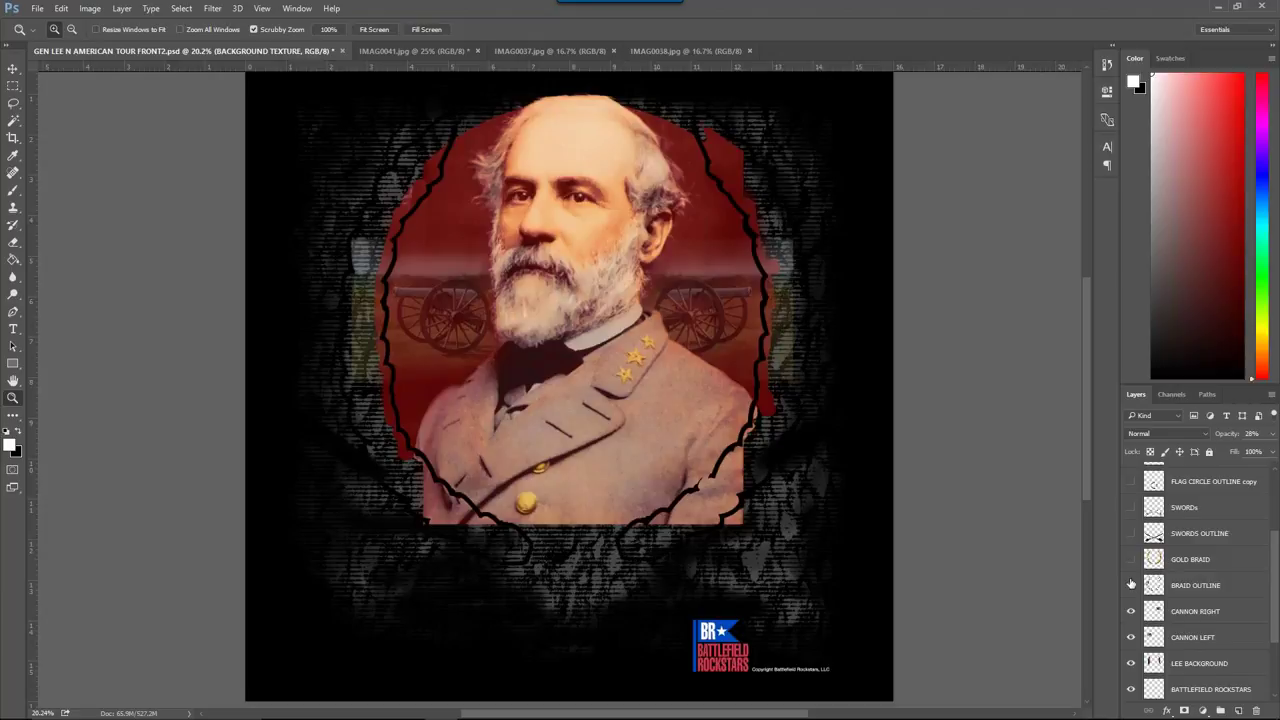
pyautogui.click(1131, 559)
pyautogui.click(1132, 534)
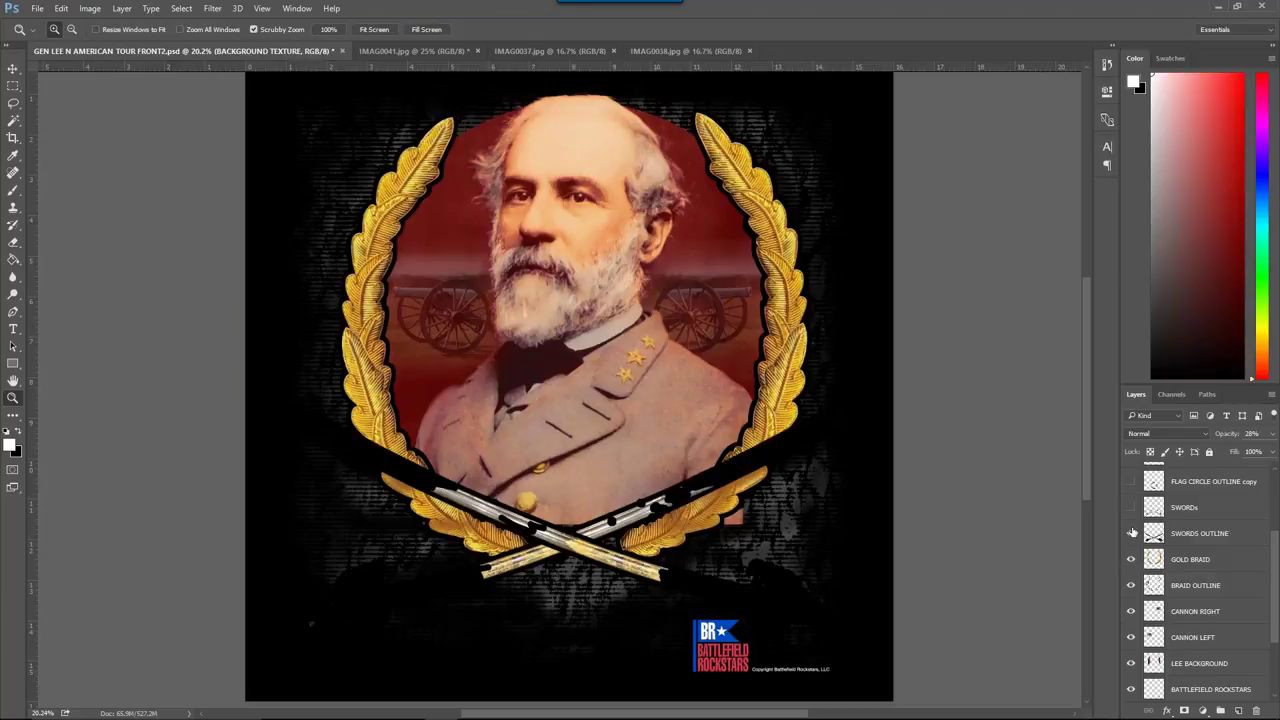
pyautogui.click(1131, 507)
pyautogui.click(1131, 481)
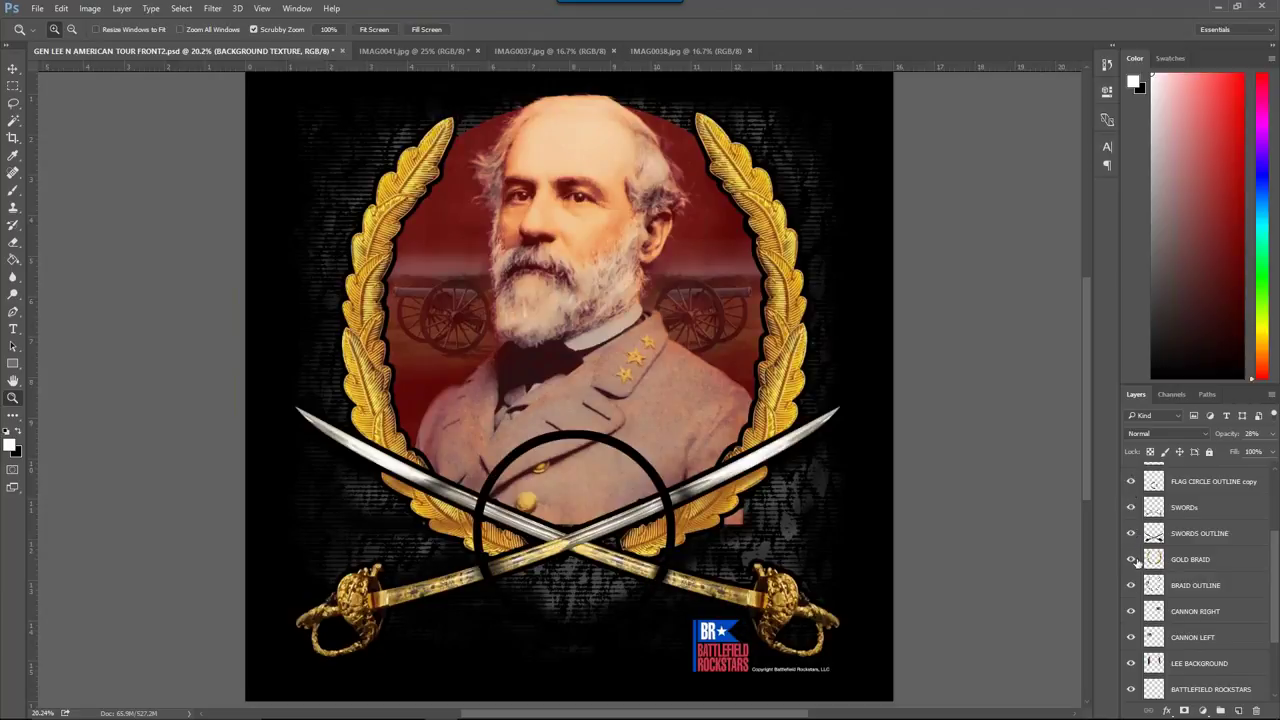
# Step: Show the FLAG CIRCLE OUTLINE, CONFEDERATE FLAG CIRCLE, FLAG CIRCLE SHADOW, TYPE and HIGHLIGHTS layers
pyautogui.scroll(3, 1131, 485)
pyautogui.click(1130, 579)
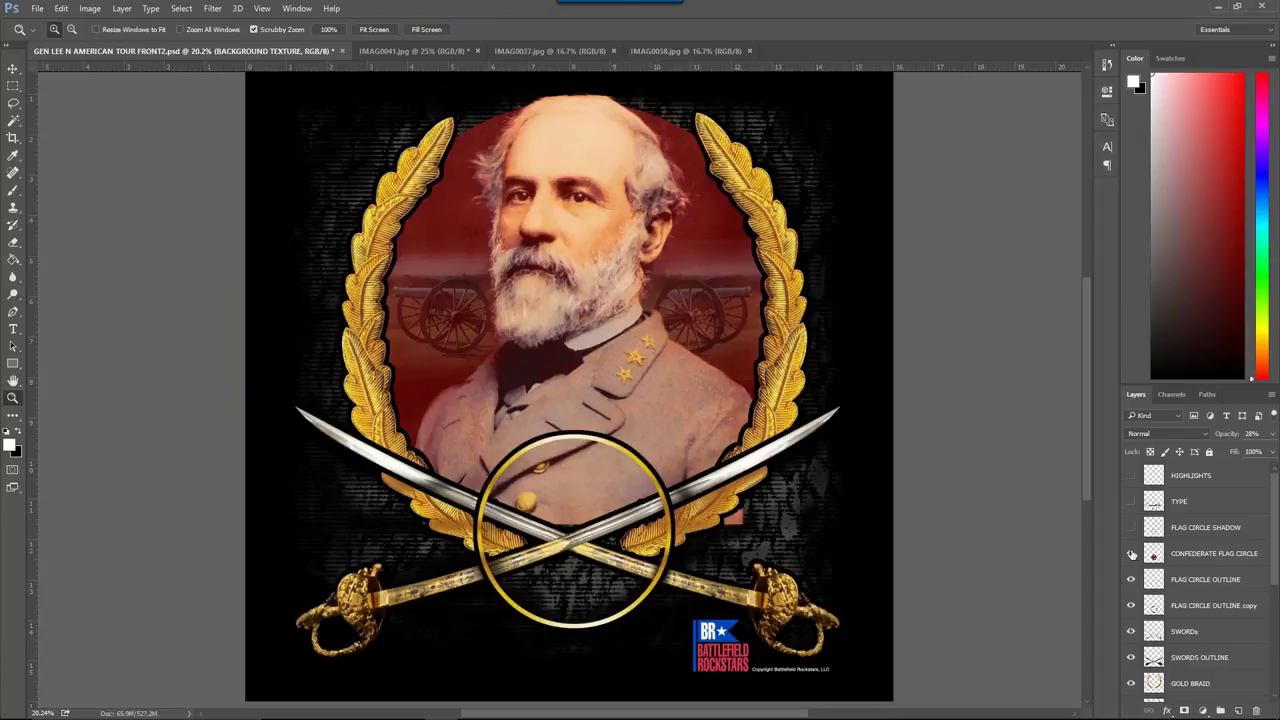
pyautogui.click(1130, 553)
pyautogui.click(1131, 527)
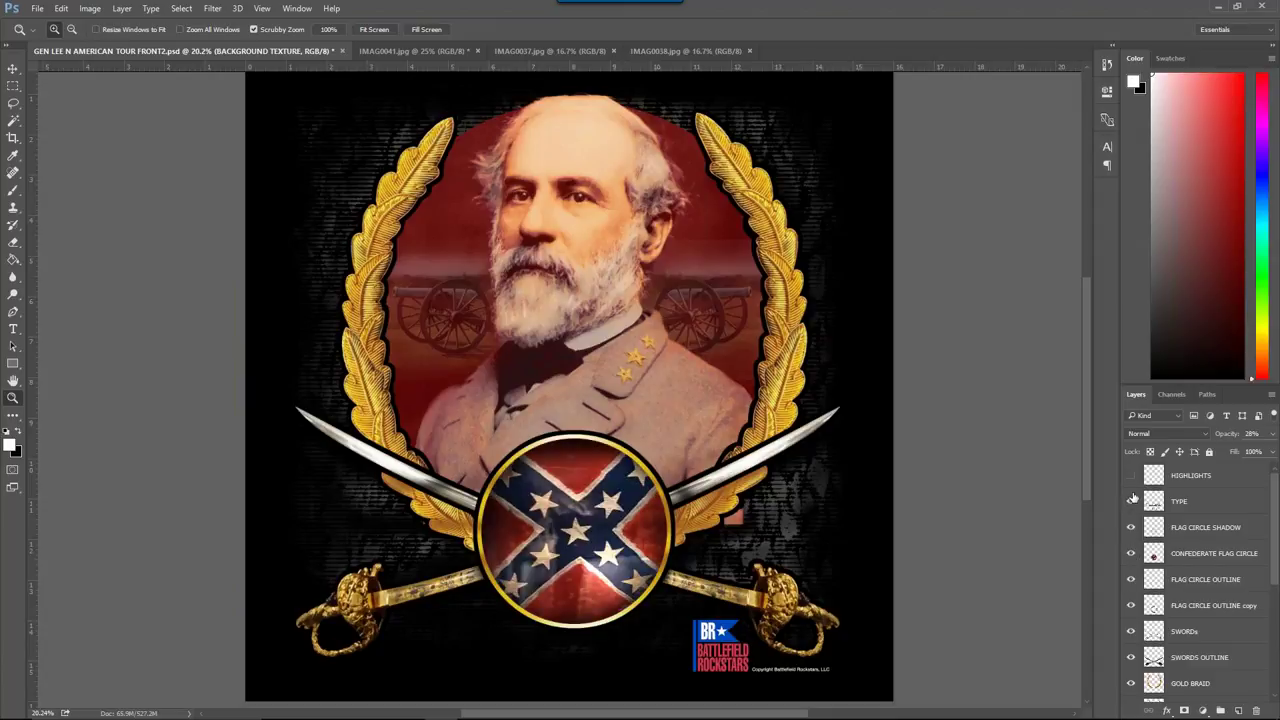
pyautogui.click(1131, 501)
pyautogui.click(1131, 475)
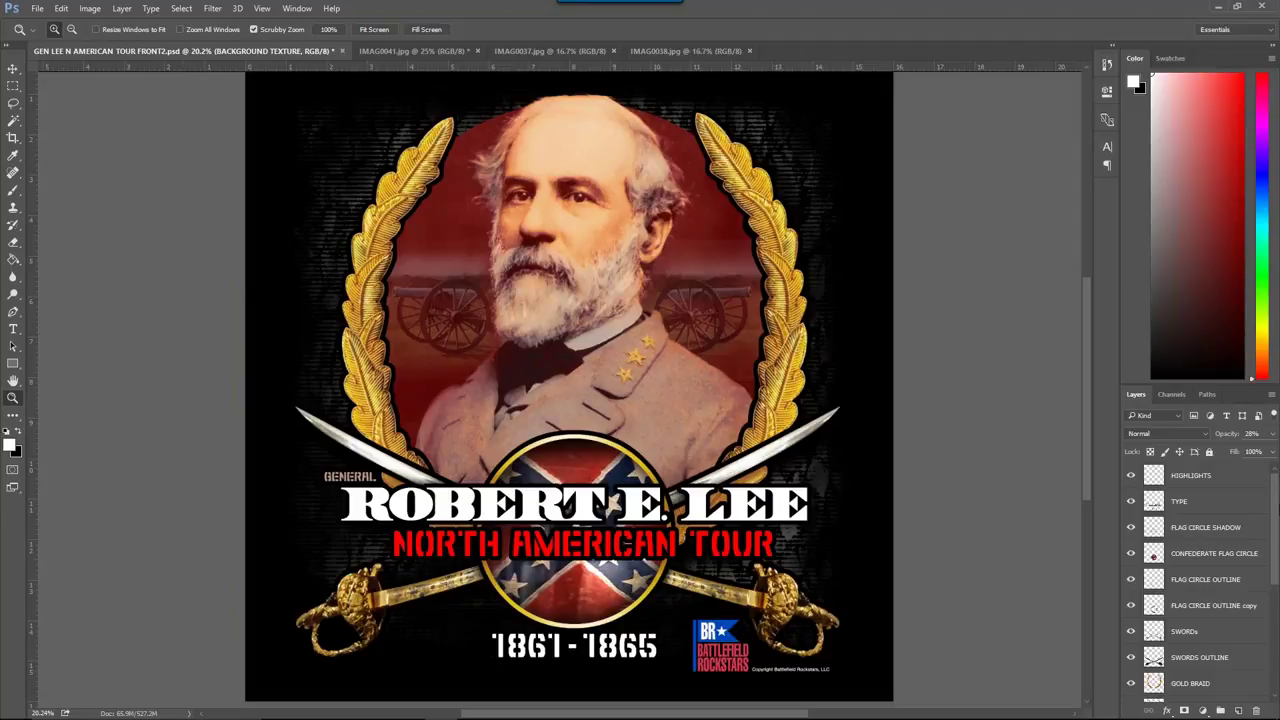
pyautogui.moveTo(1274, 515); pyautogui.dragTo(1273, 488)
# Step: Save the design as a layered Photoshop file named "GEN LEE edit 1" in the colleague's folder that holds GEN LEE EDIT, inside Sales Samples
pyautogui.click(37, 9)
pyautogui.click(66, 156)
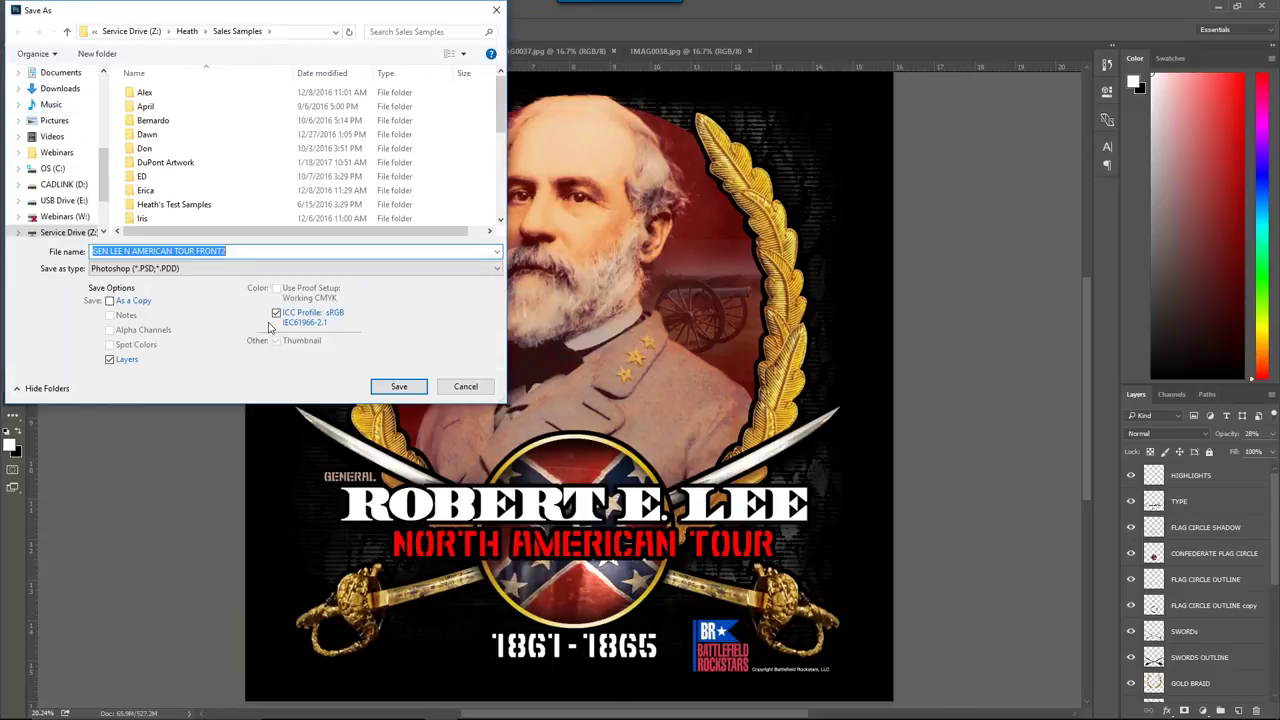
pyautogui.moveTo(241, 250); pyautogui.dragTo(132, 251)
pyautogui.write('edit 1')
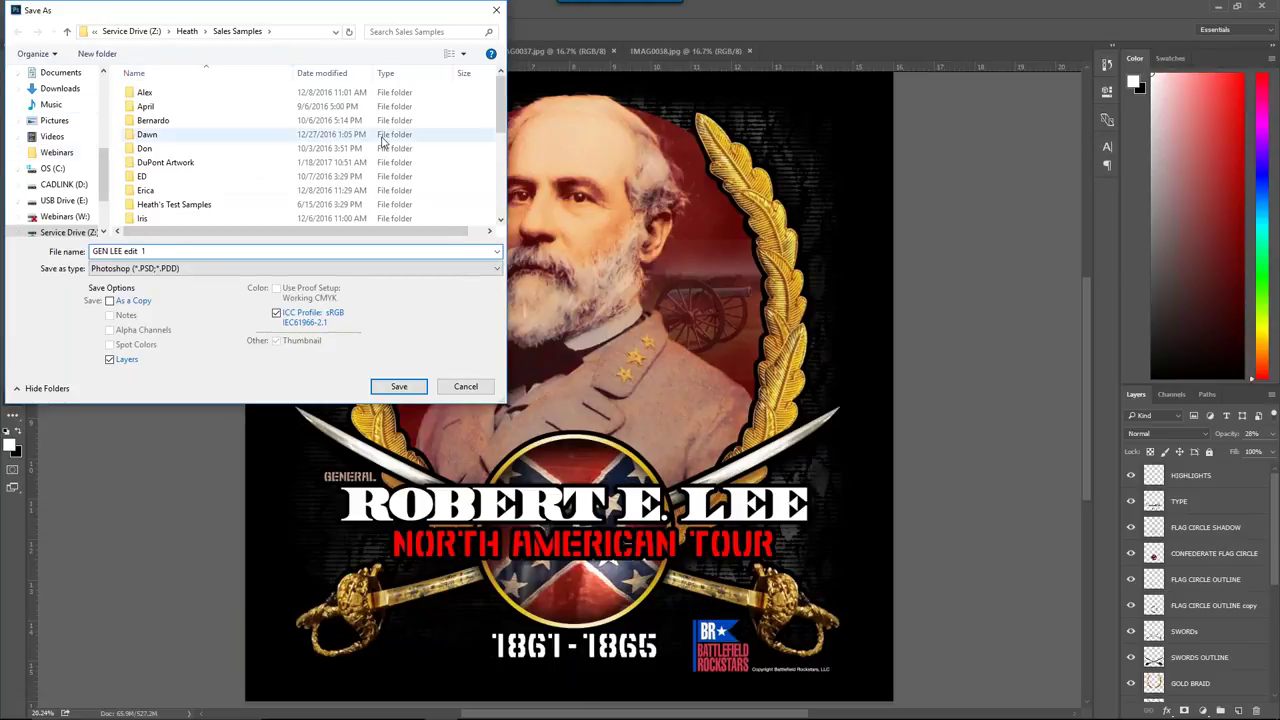
pyautogui.moveTo(499, 110); pyautogui.dragTo(496, 155)
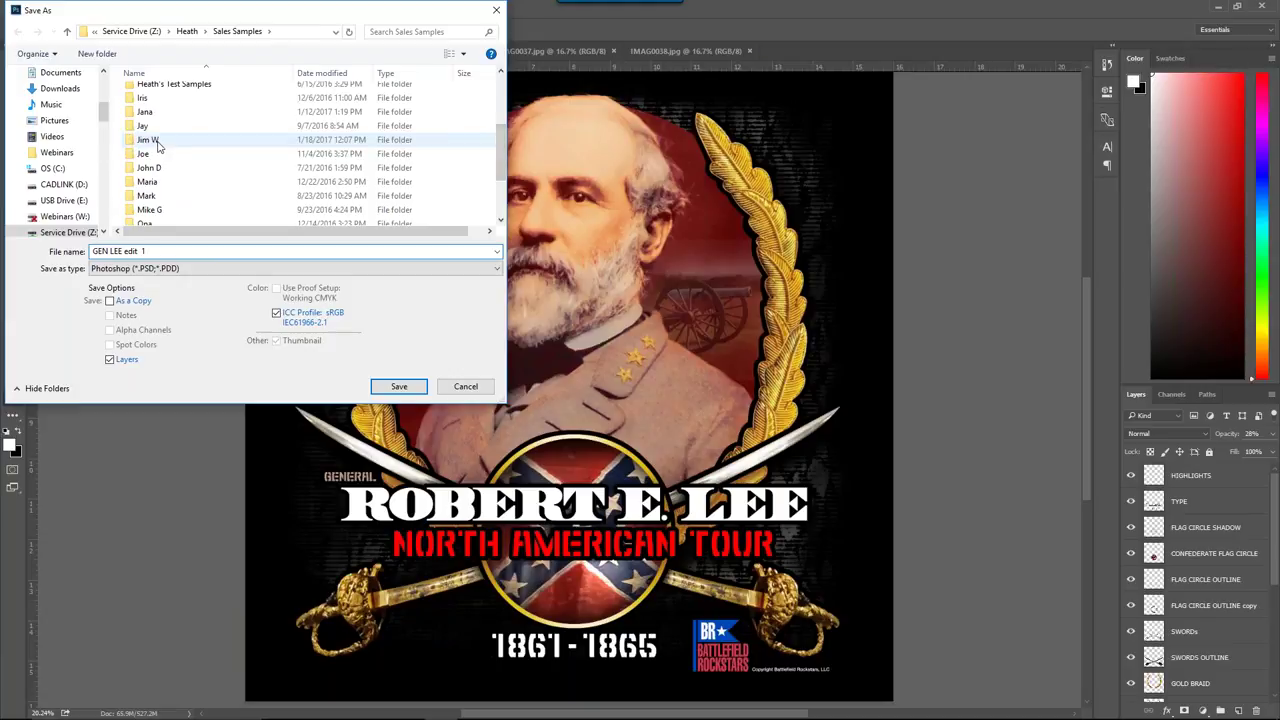
pyautogui.doubleClick(157, 145)
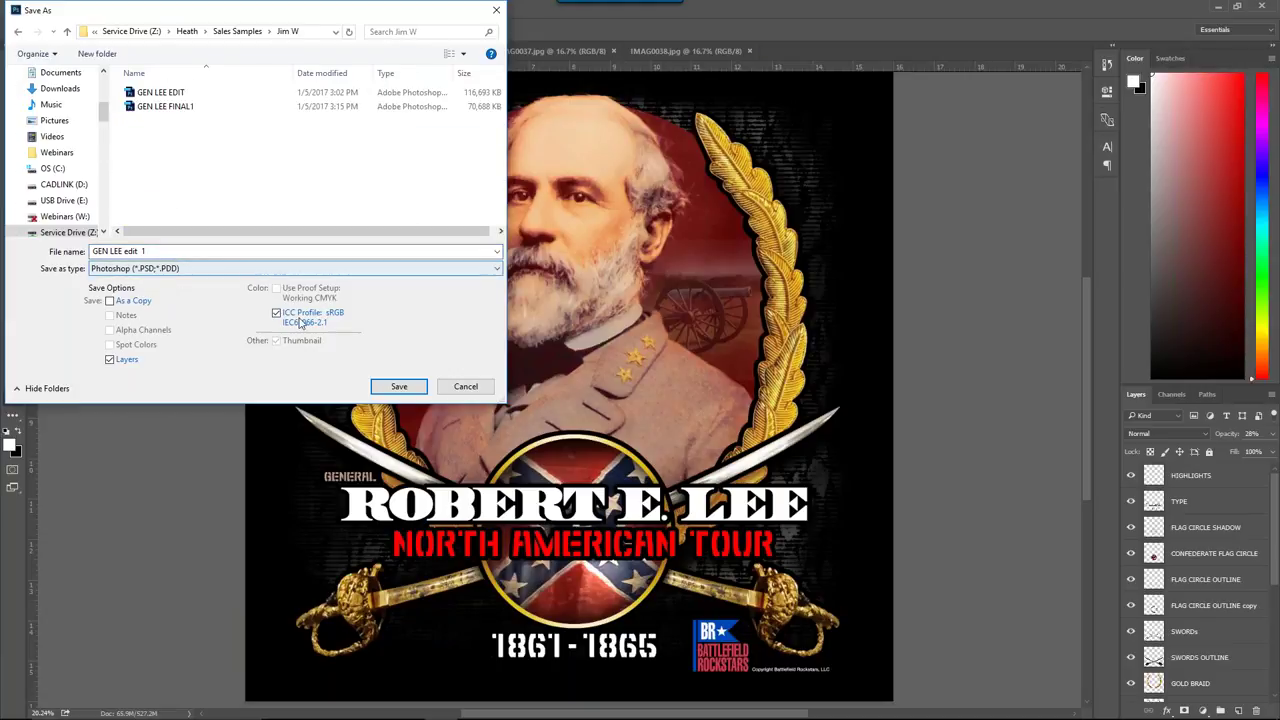
pyautogui.click(402, 387)
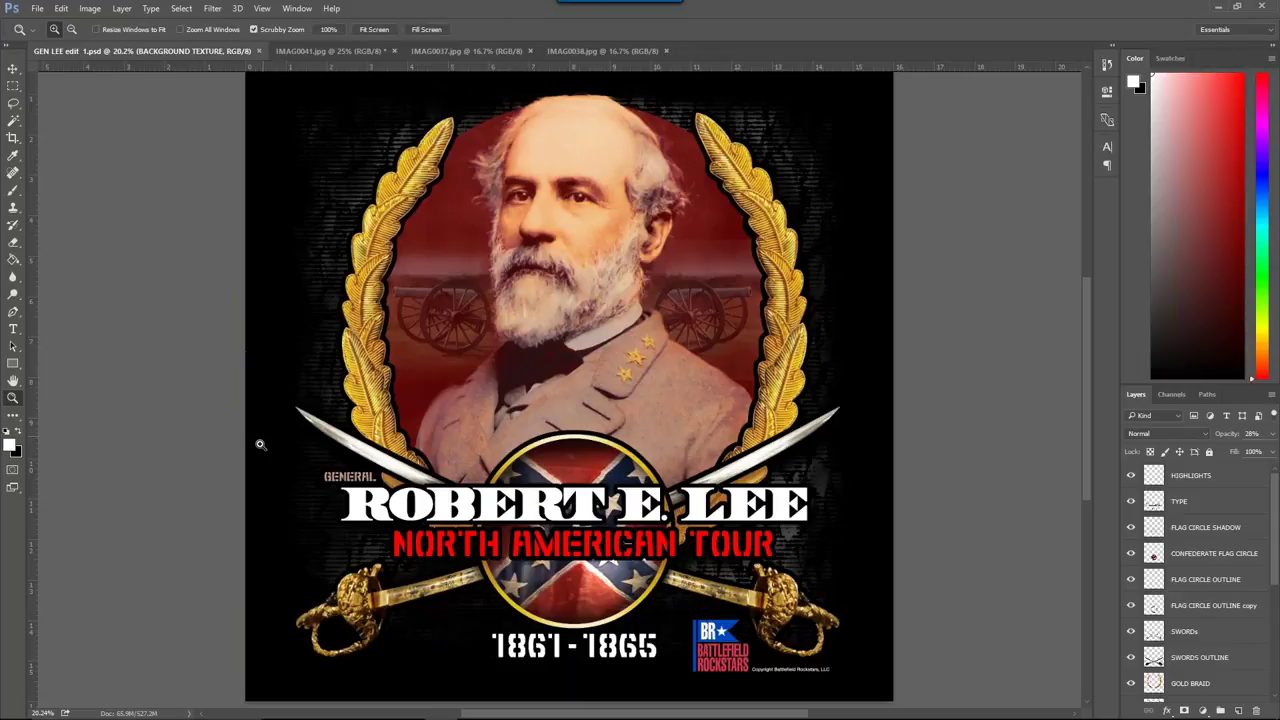
pyautogui.moveTo(380, 716)
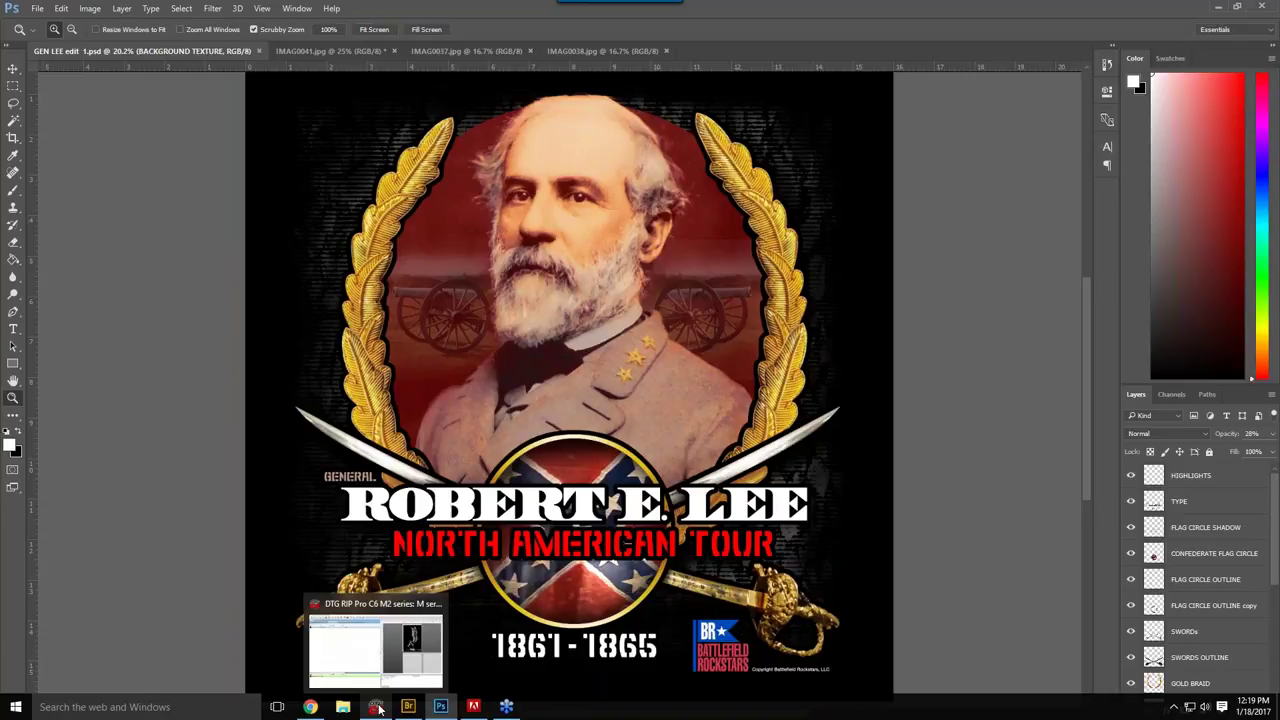
pyautogui.click(378, 709)
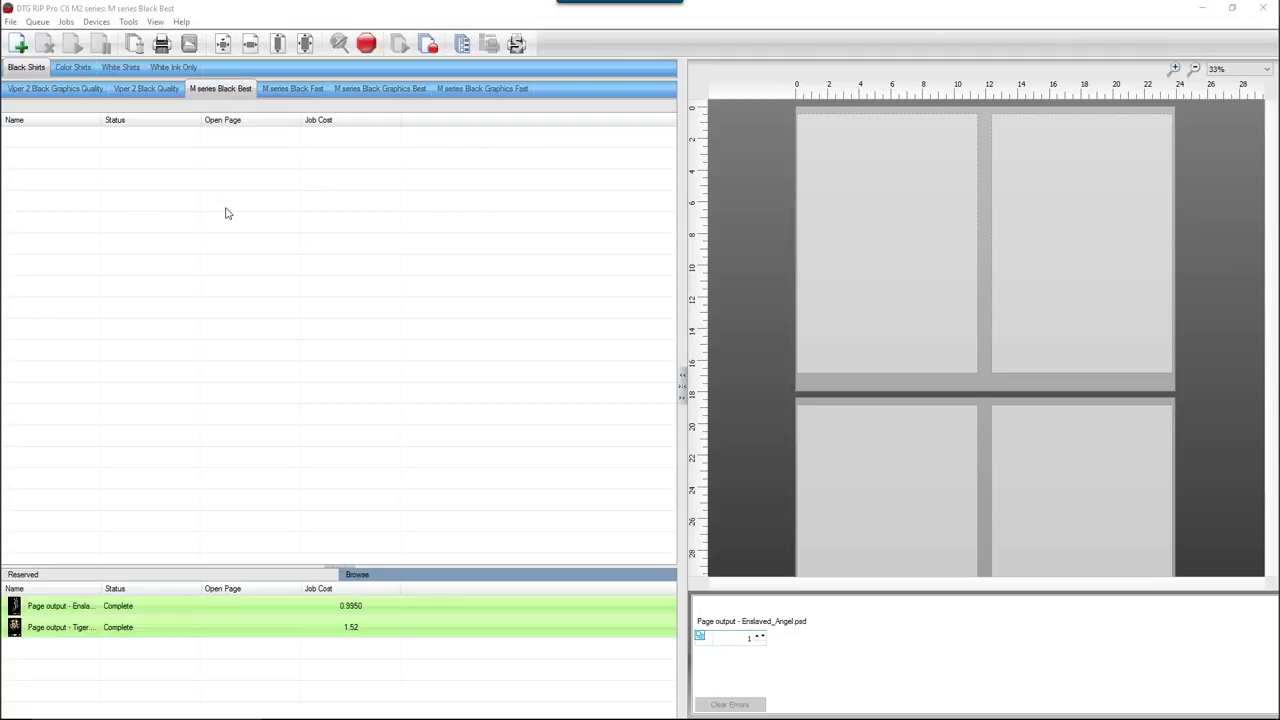
pyautogui.click(18, 45)
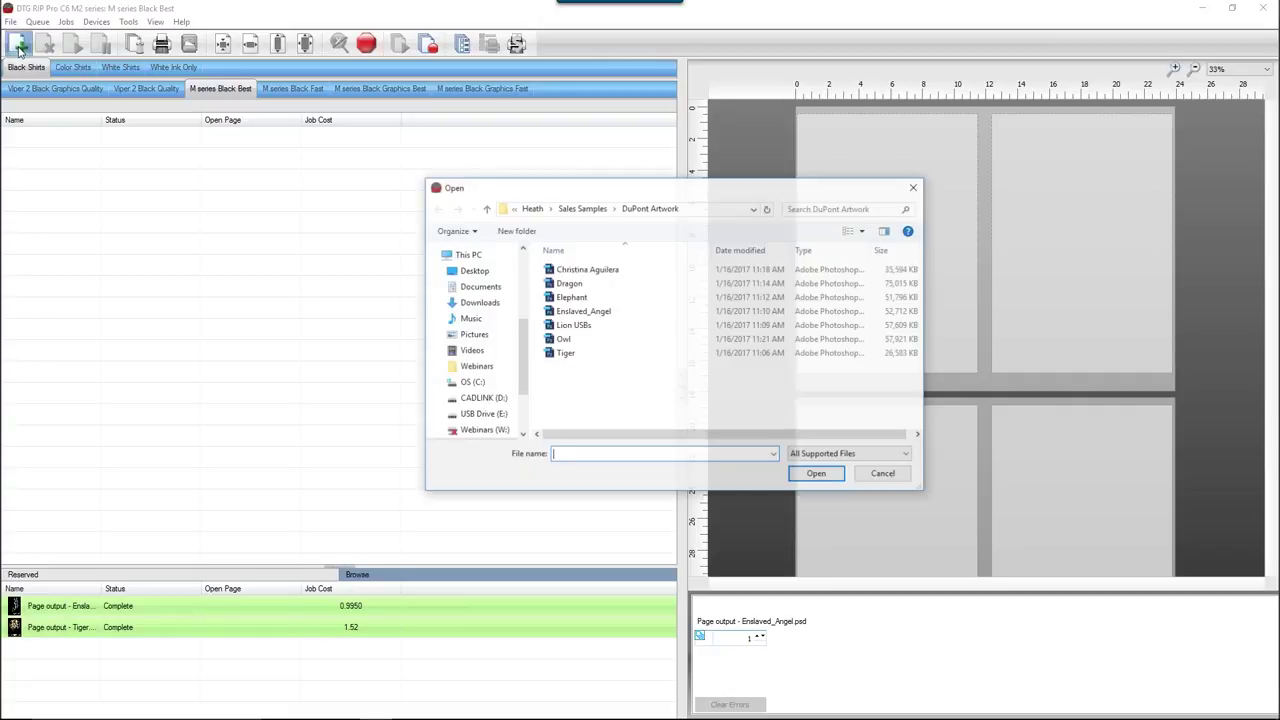
pyautogui.click(588, 209)
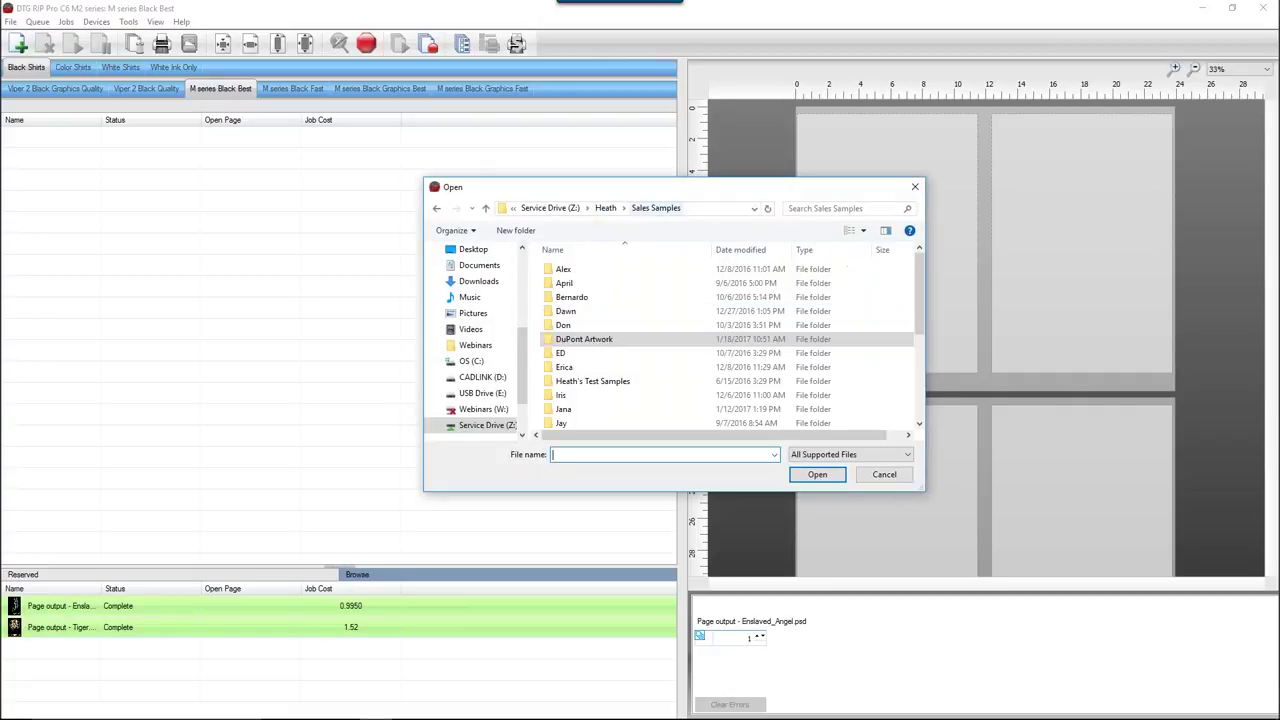
pyautogui.scroll(-3, 590, 370)
pyautogui.doubleClick(566, 324)
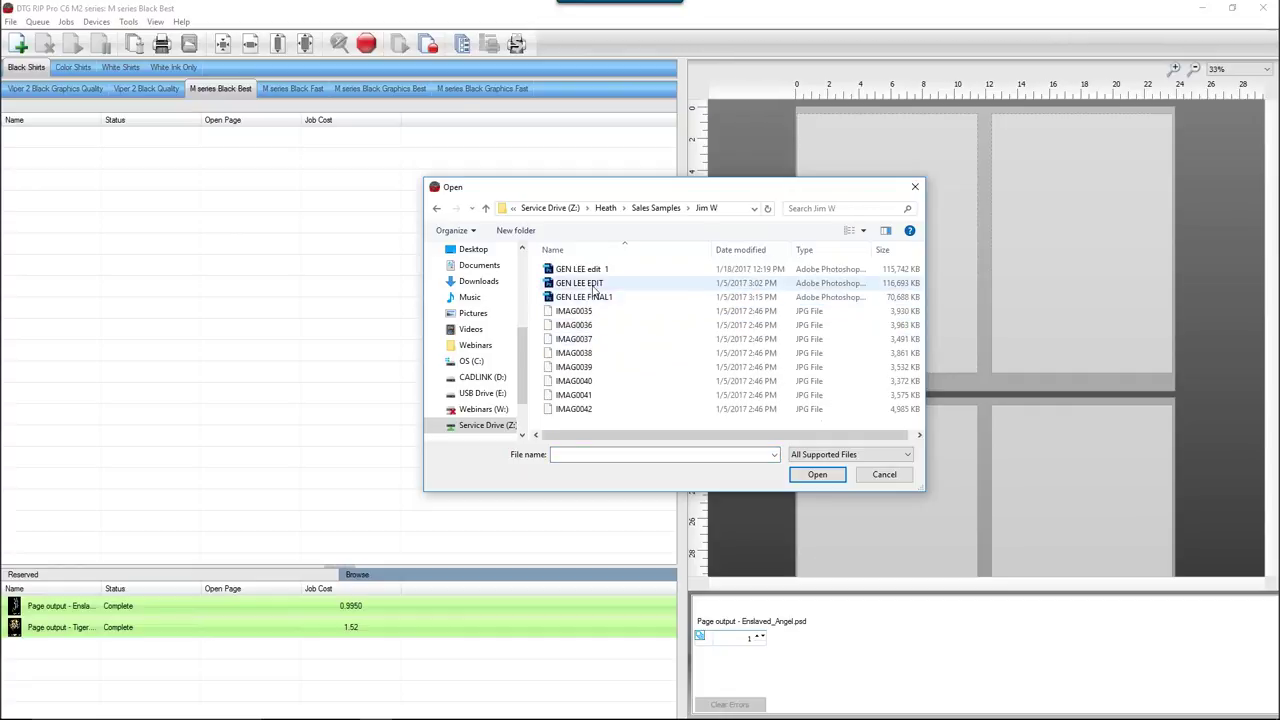
pyautogui.click(580, 269)
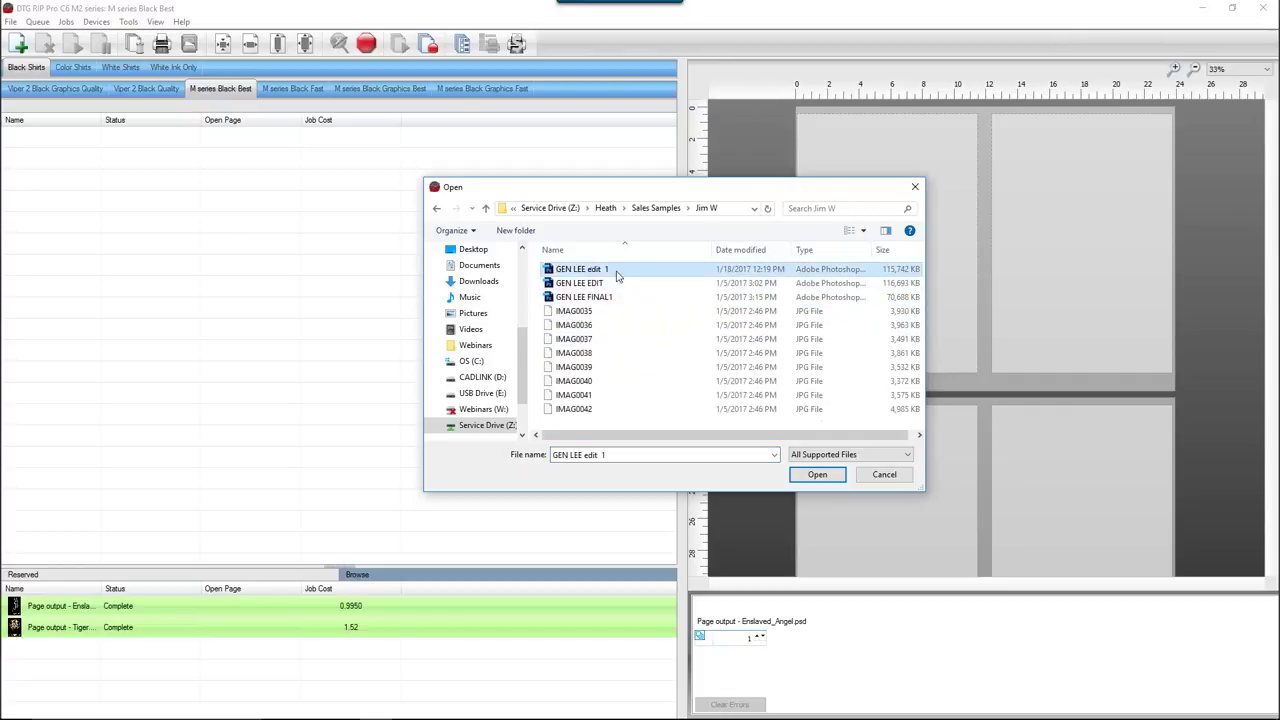
pyautogui.click(826, 477)
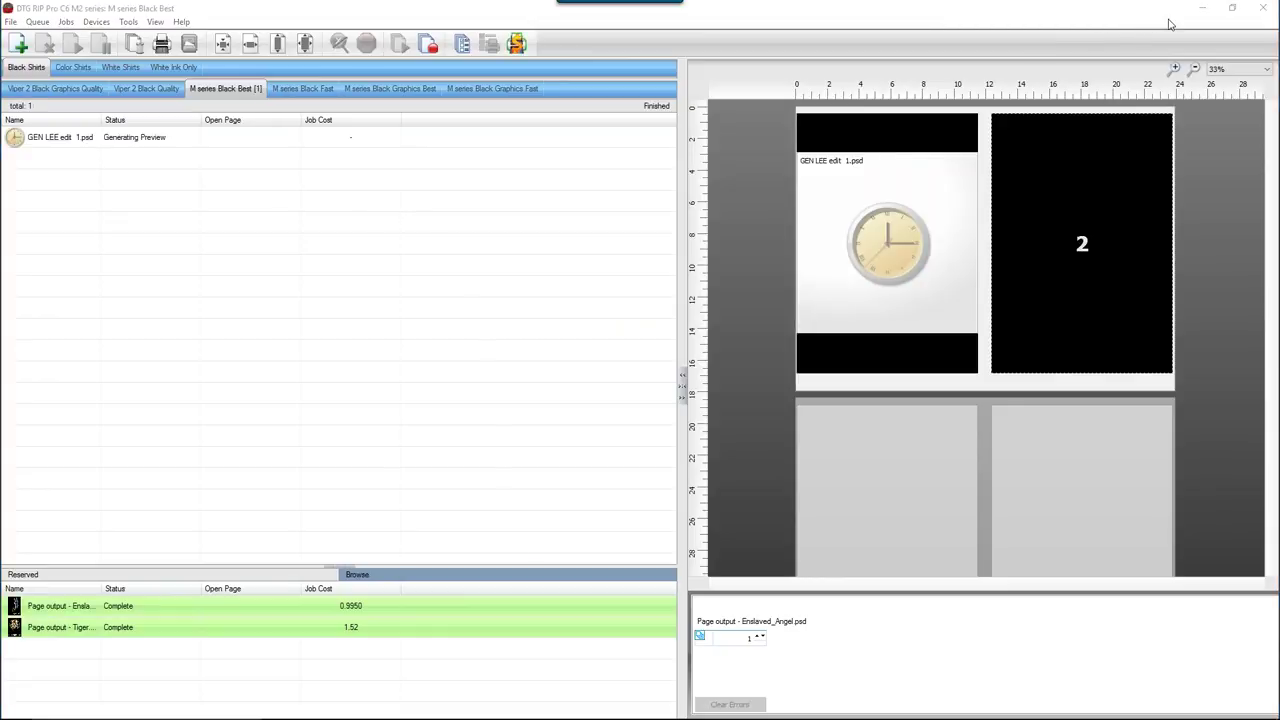
# Step: Process the GEN LEE edit 1 job with RIP Only, without printing it
pyautogui.click(827, 209)
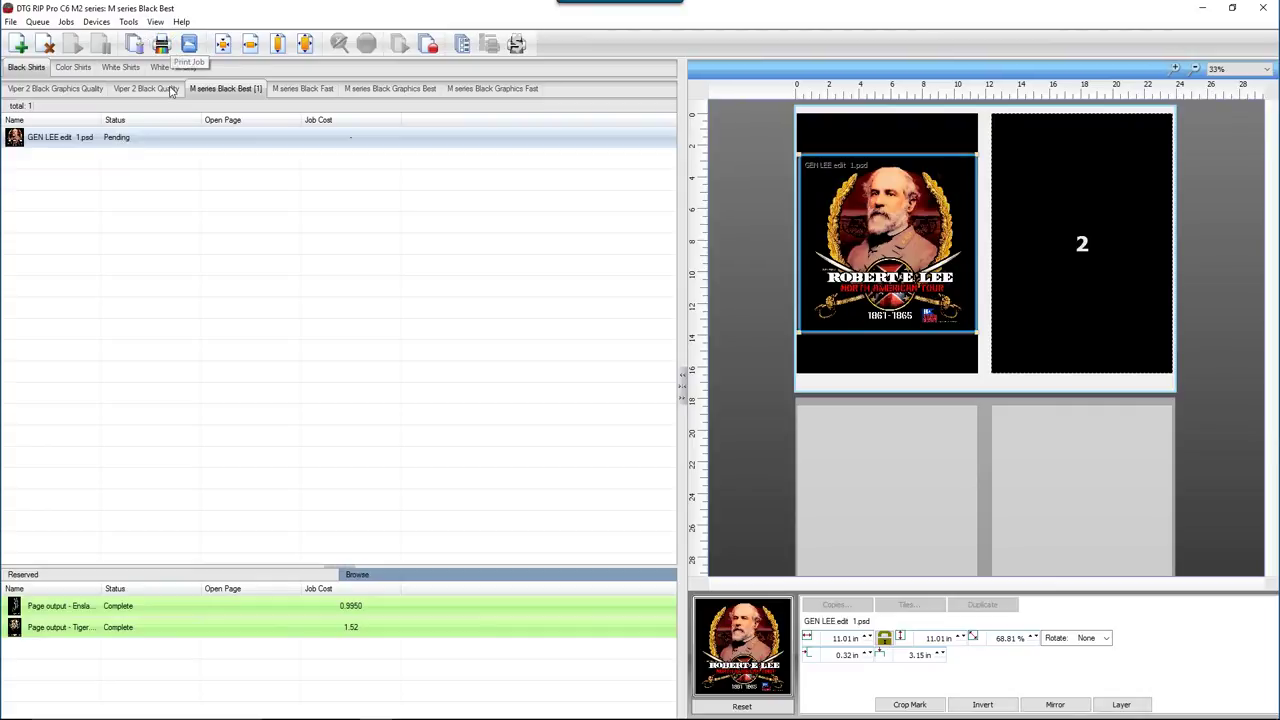
pyautogui.rightClick(122, 145)
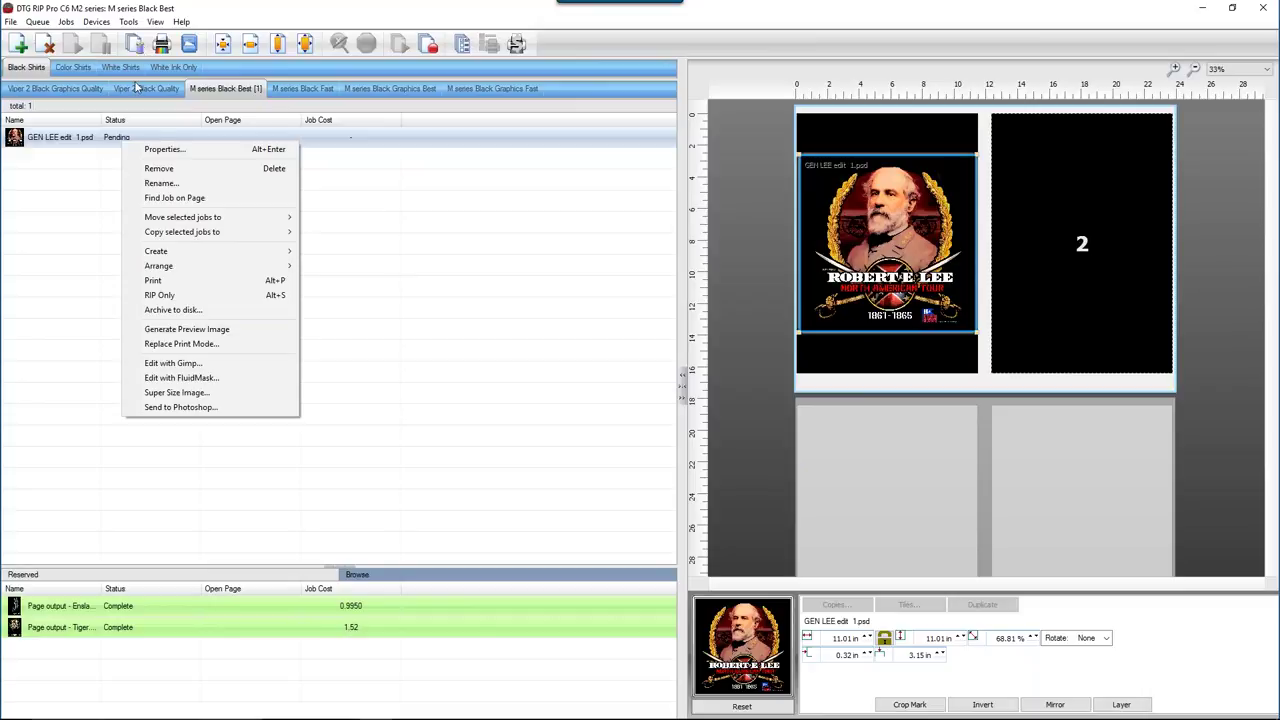
pyautogui.click(160, 297)
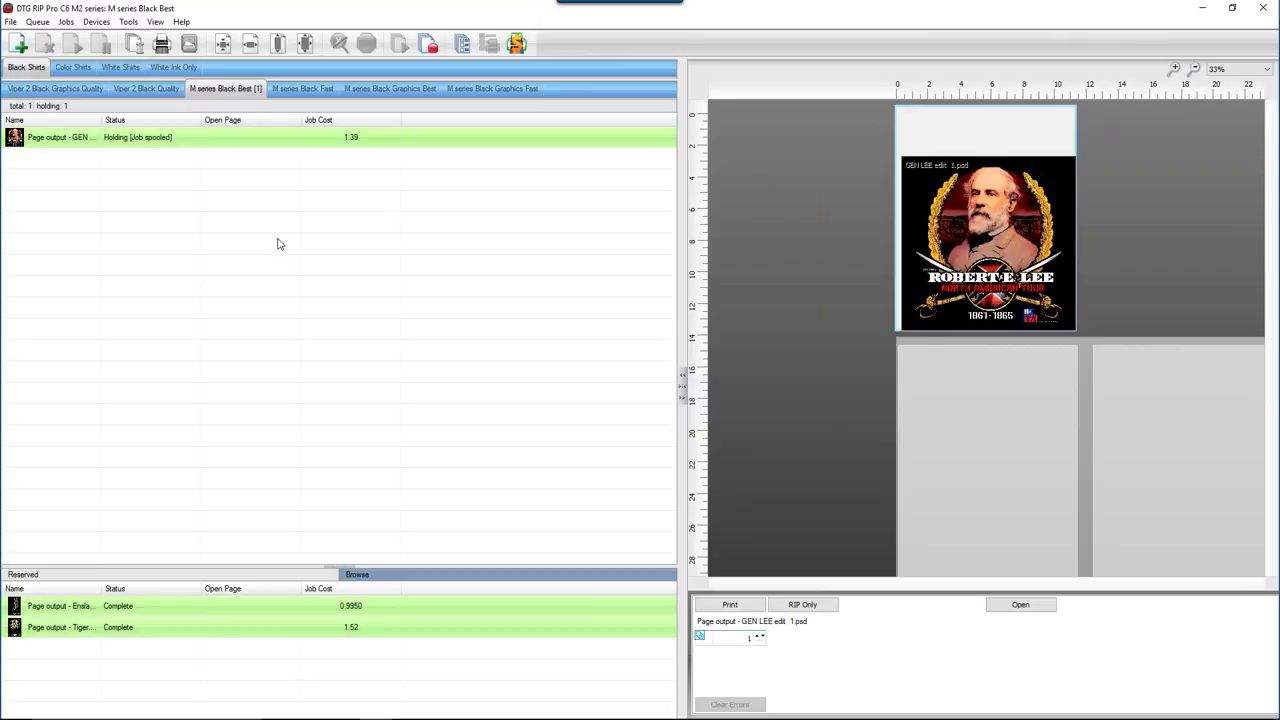
# Step: View the raw data of the spooled GEN LEE edit 1 job, moving the film selection window clear of the artwork
pyautogui.click(204, 143)
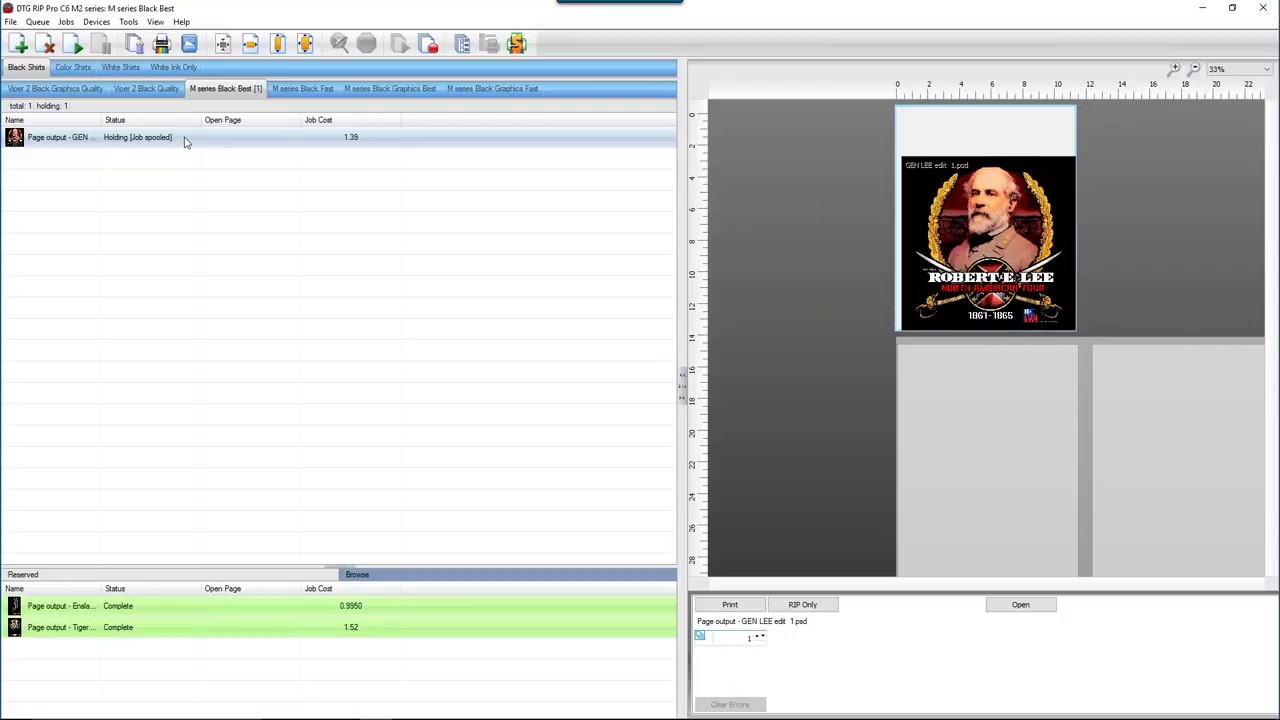
pyautogui.rightClick(184, 140)
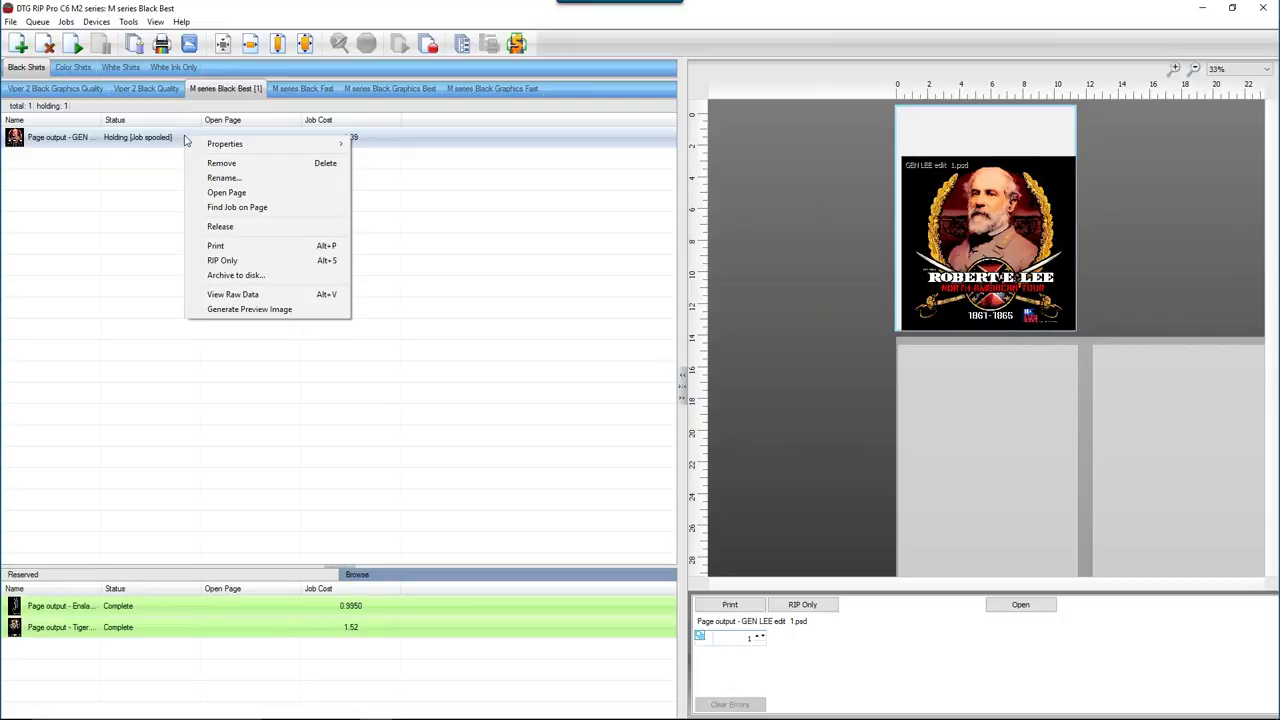
pyautogui.click(228, 295)
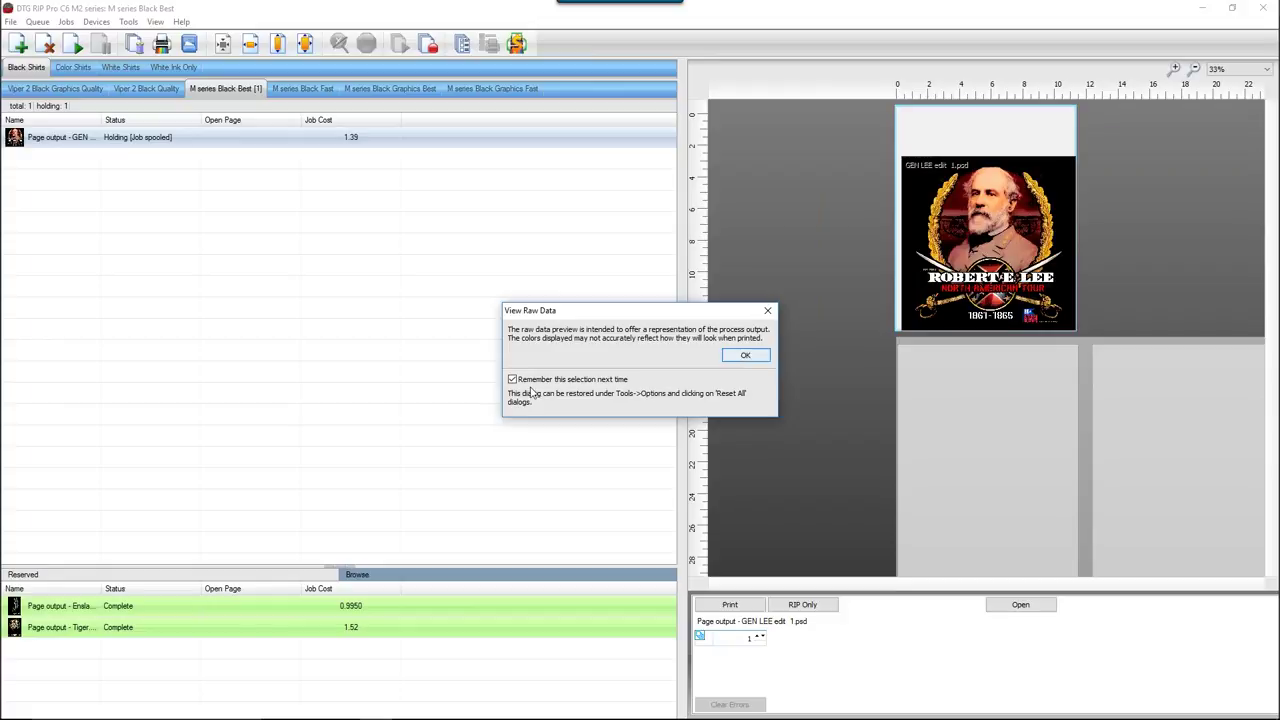
pyautogui.click(743, 356)
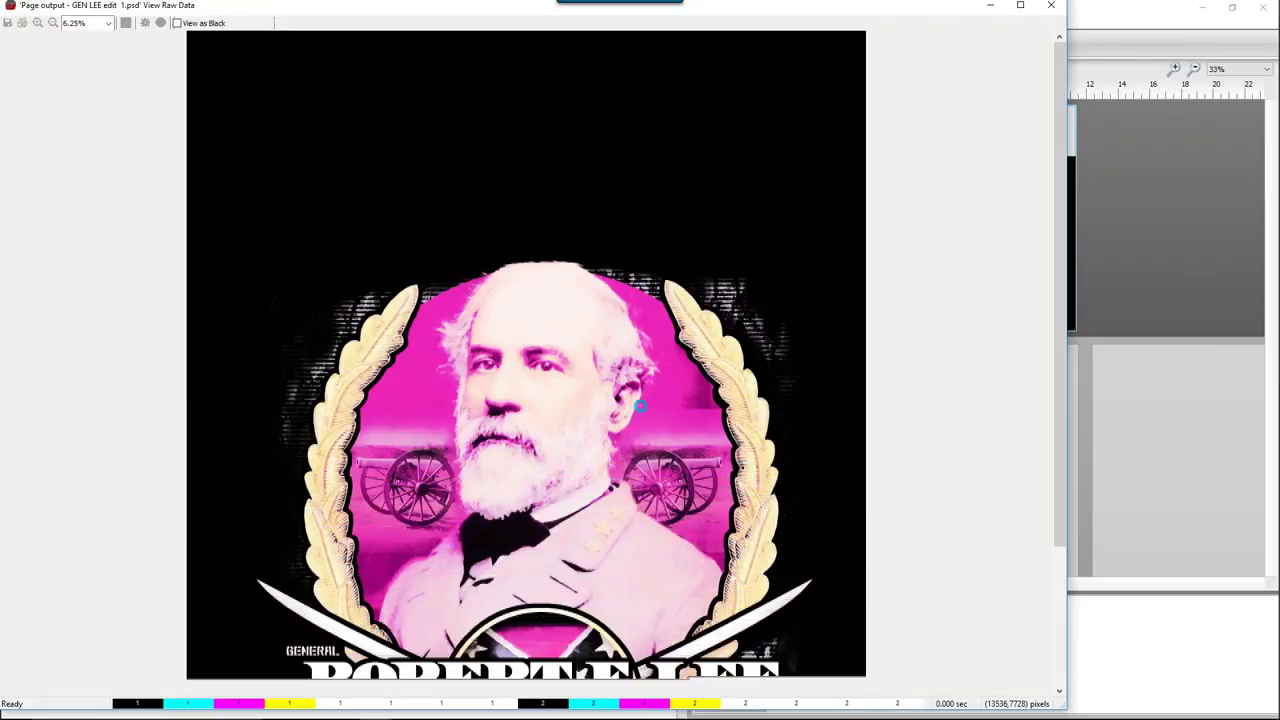
pyautogui.moveTo(670, 170); pyautogui.dragTo(949, 123)
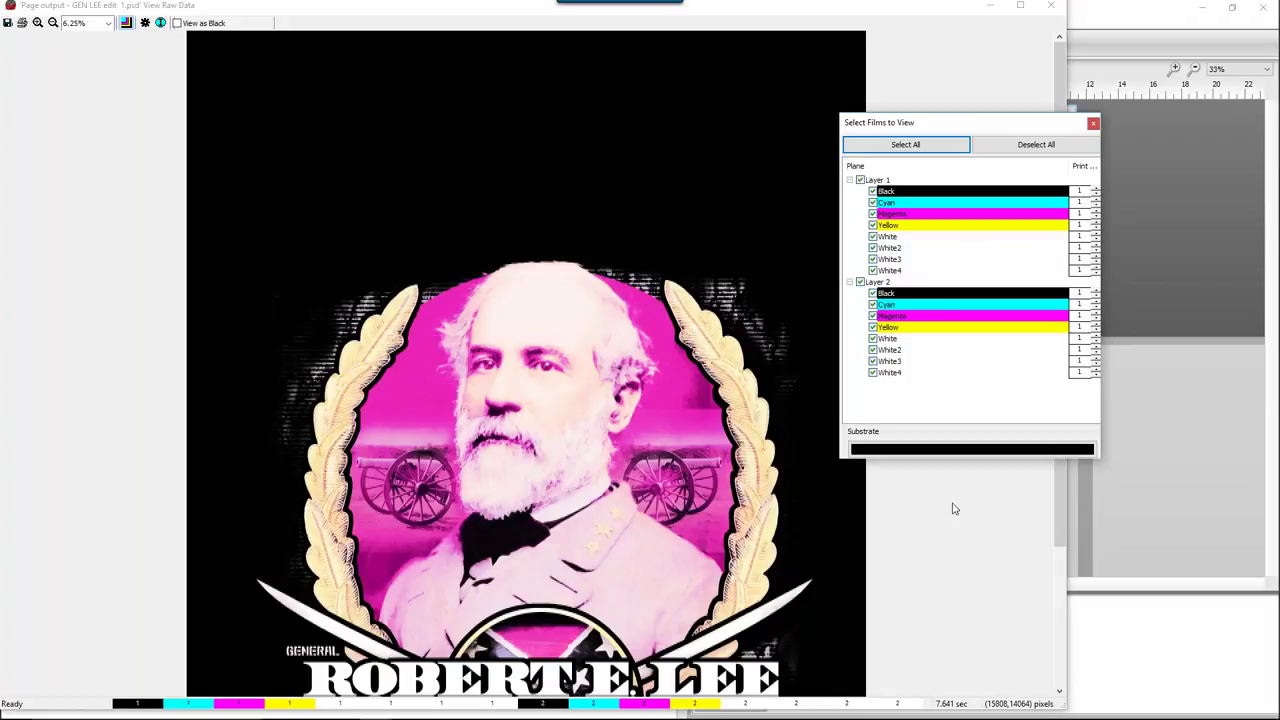
# Step: Set the substrate colour of the raw data preview to medium grey (RGB 128, 128, 128)
pyautogui.click(887, 451)
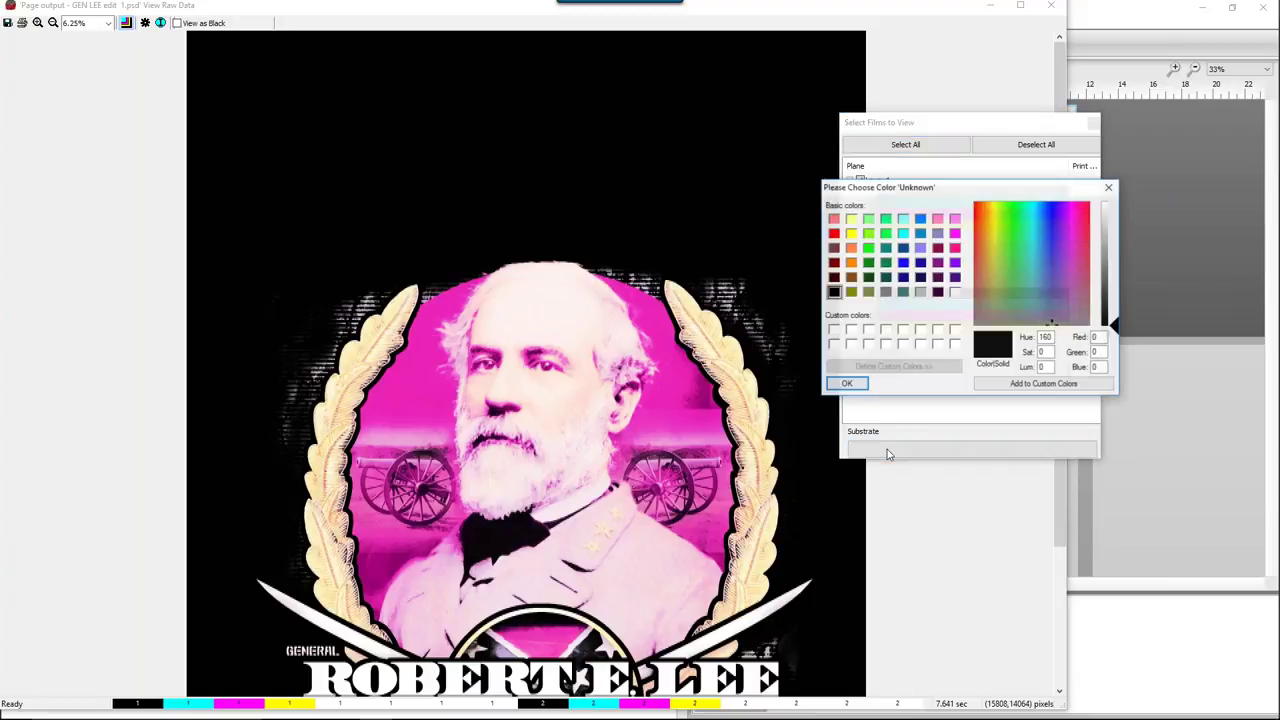
pyautogui.click(885, 292)
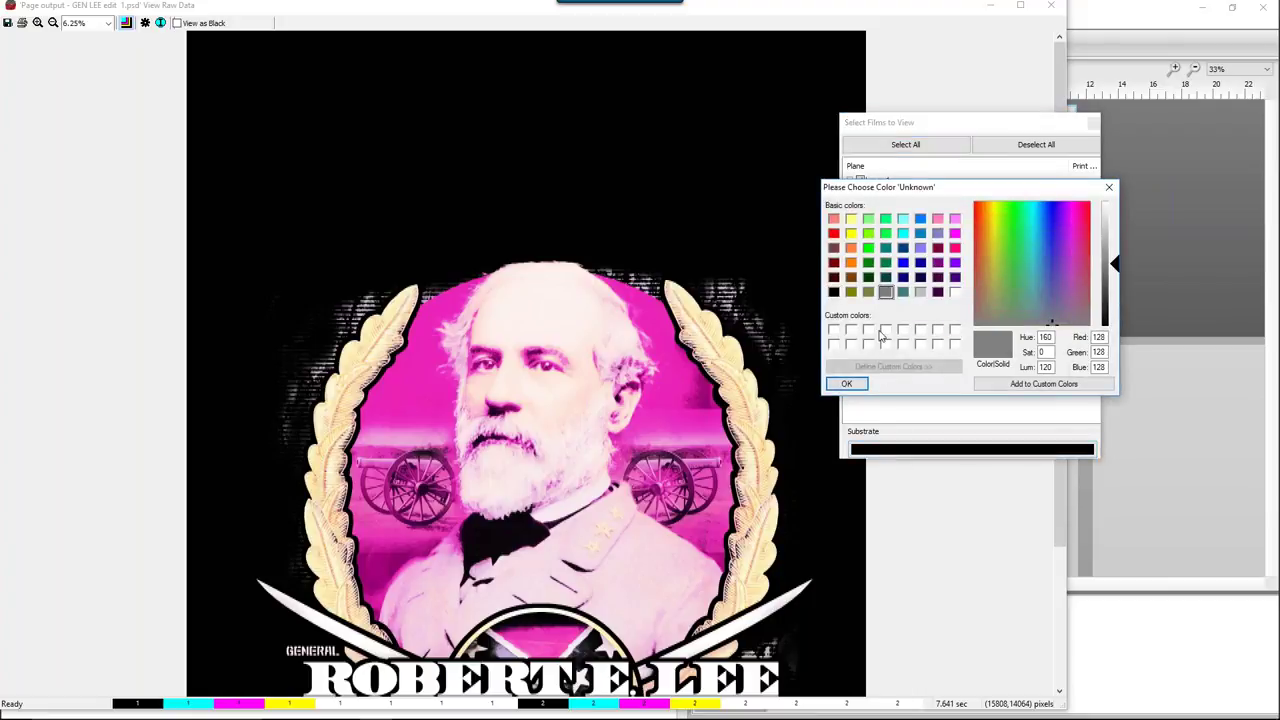
pyautogui.click(847, 385)
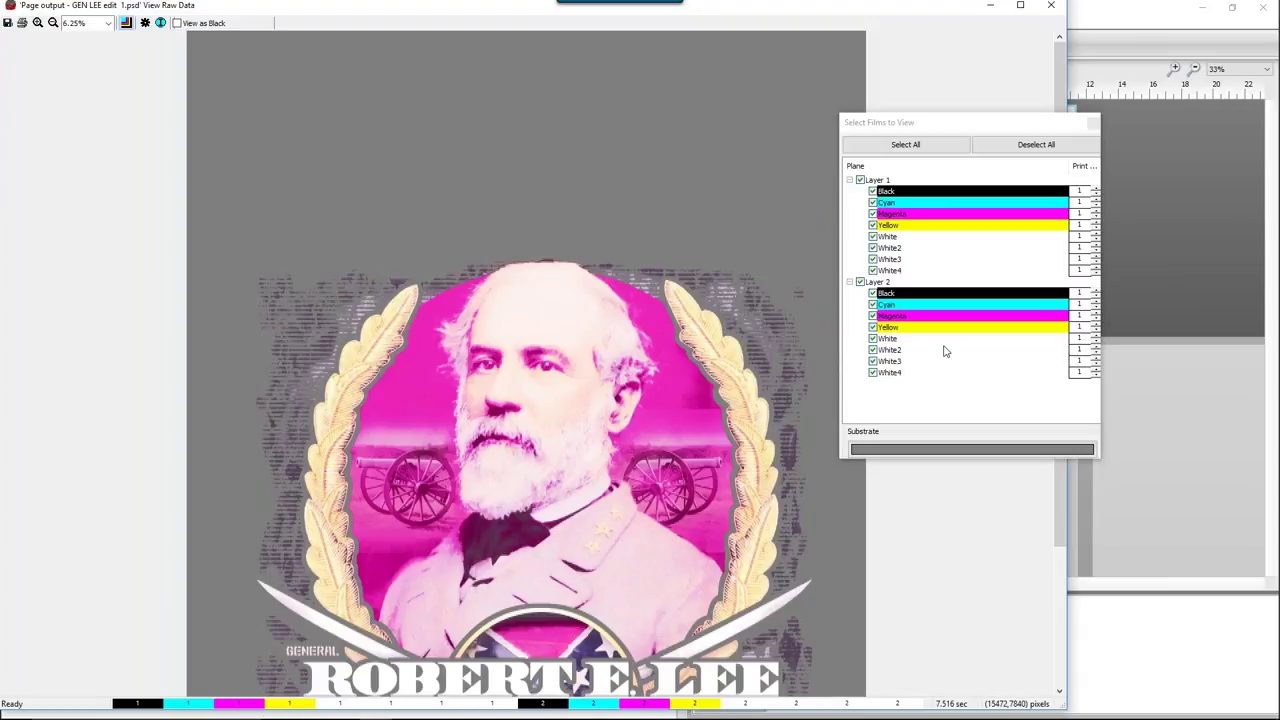
# Step: Examine the Layer 1 films alone, add Layer 2's Black, Cyan, Magenta and Yellow films one by one, and close the raw data preview
pyautogui.click(860, 282)
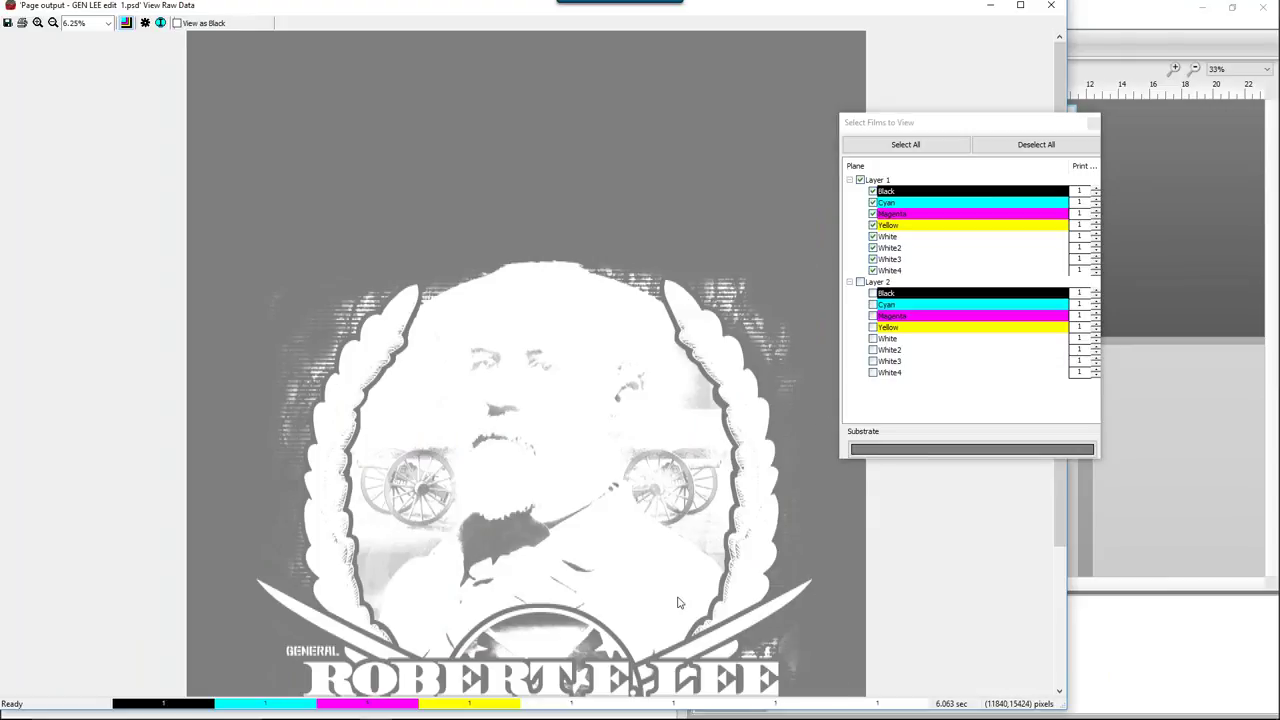
pyautogui.click(872, 293)
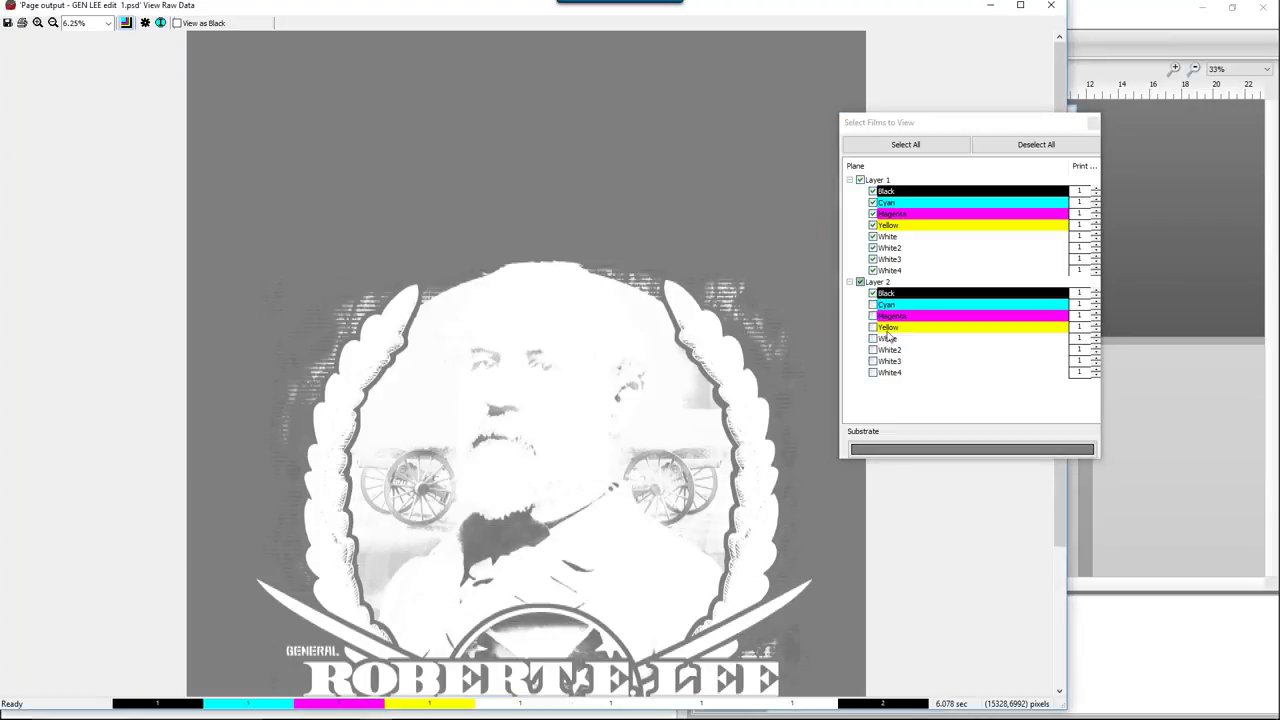
pyautogui.click(872, 304)
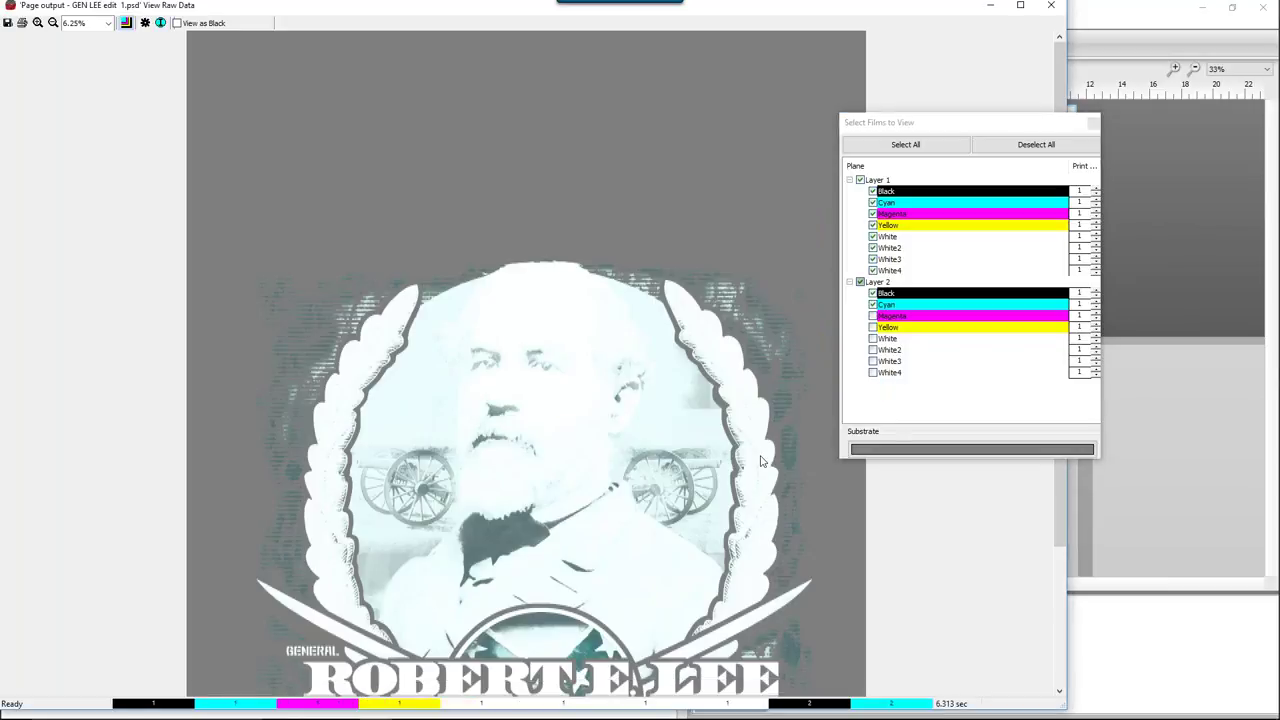
pyautogui.click(873, 316)
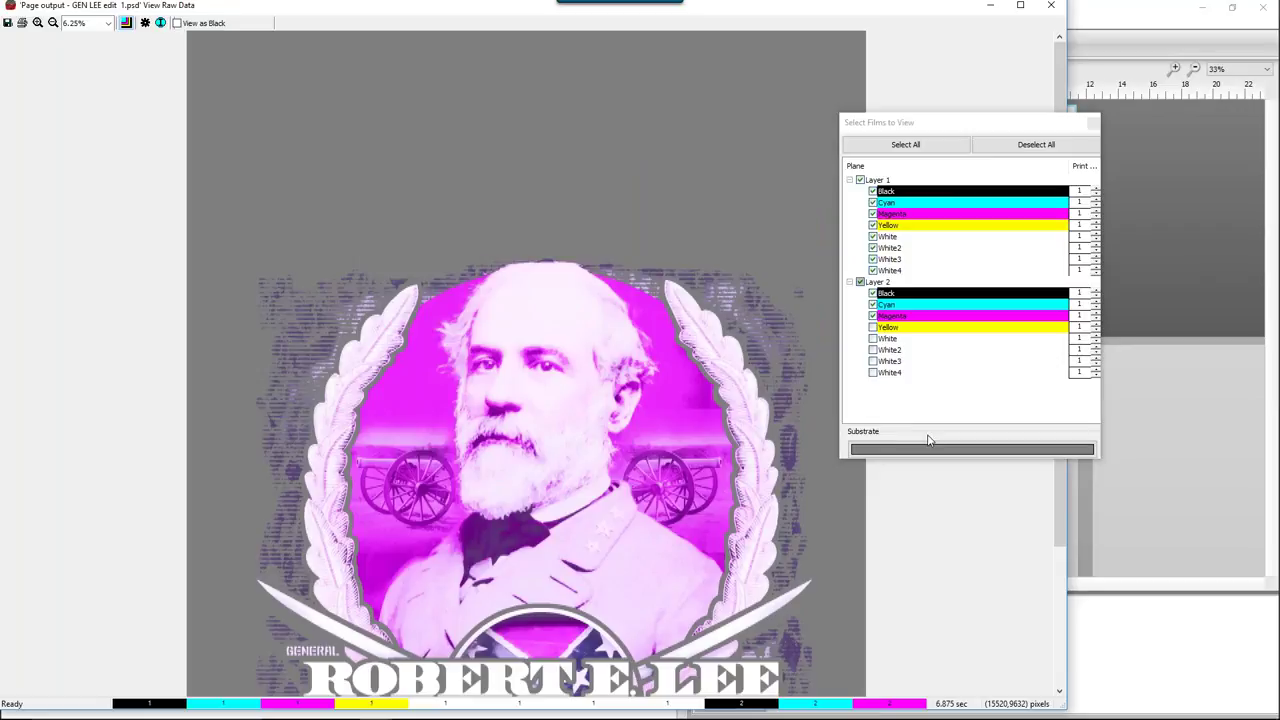
pyautogui.click(872, 327)
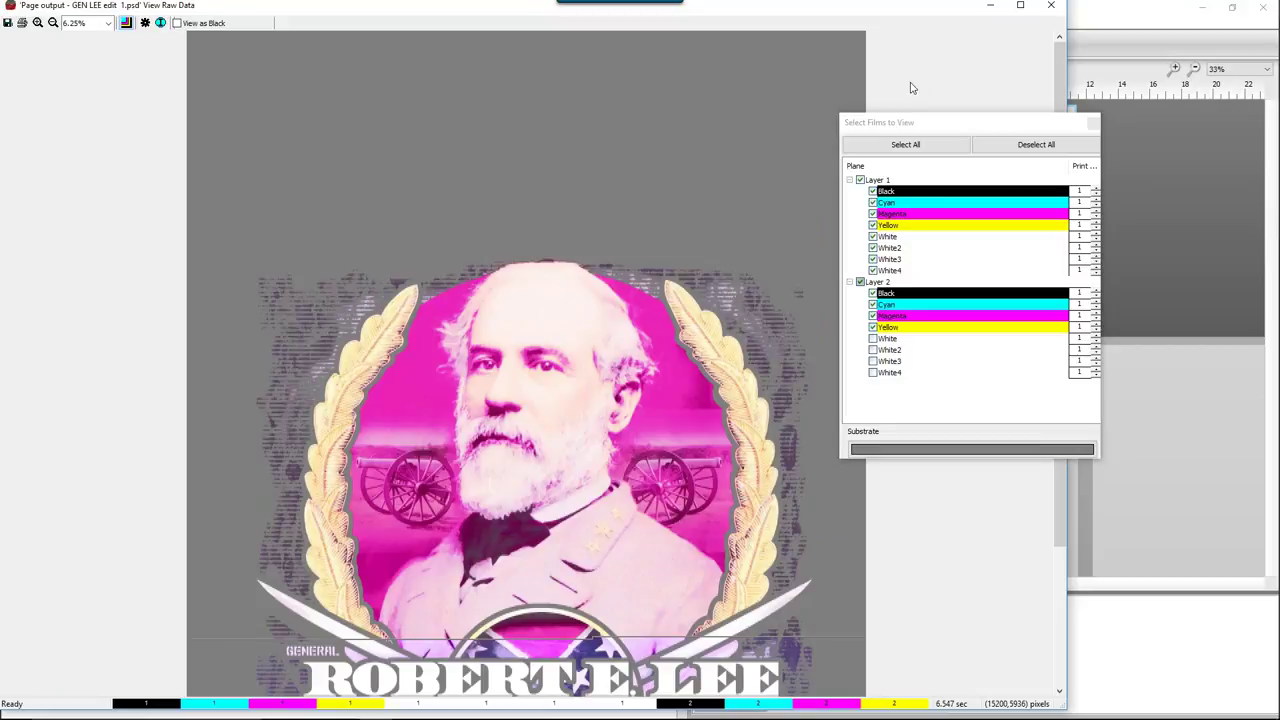
pyautogui.click(1051, 7)
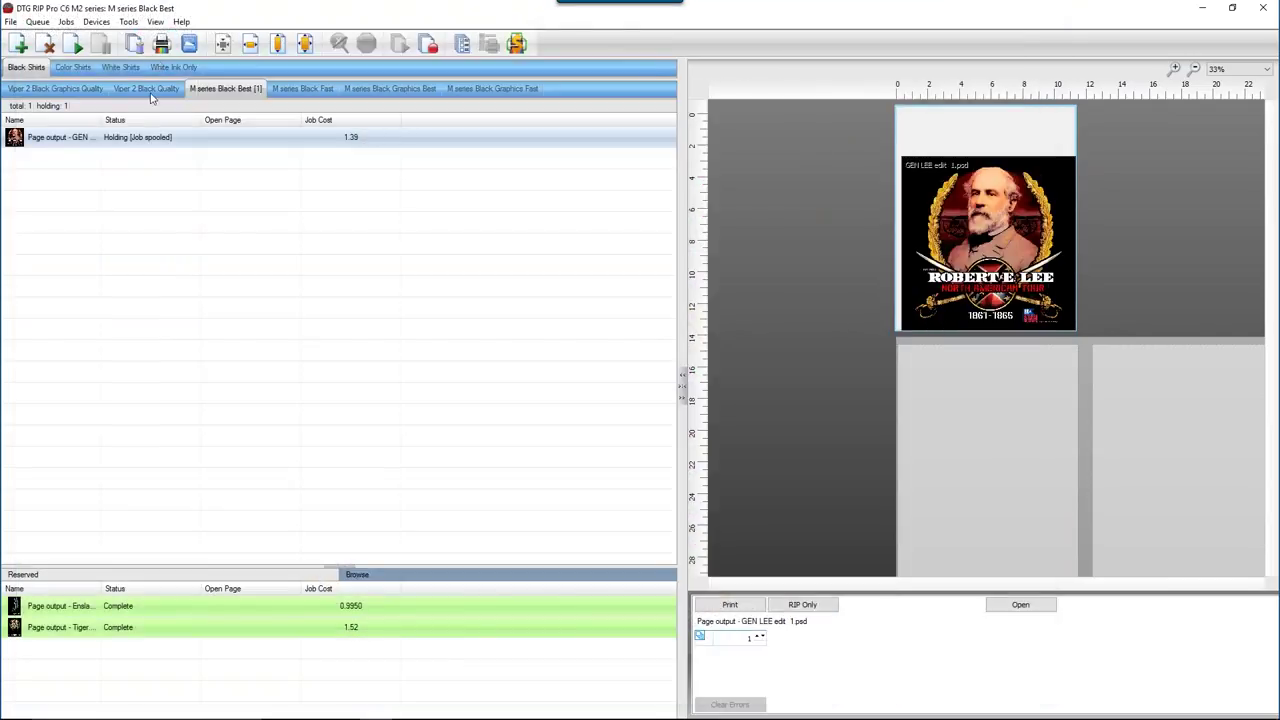
# Step: Bring up the Color Shirts queue, and switch to Photoshop to delete the black Color Fill 1 layer beneath BACKGROUND TEXTURE
pyautogui.click(80, 69)
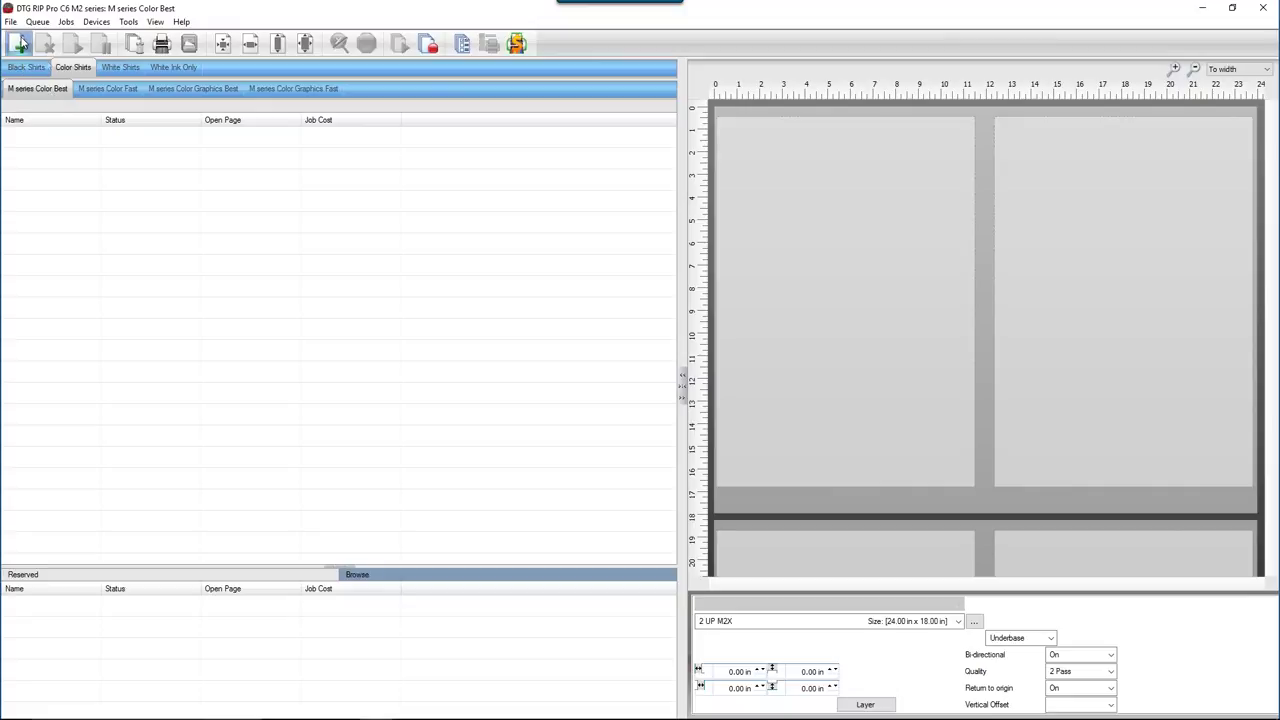
pyautogui.moveTo(345, 716)
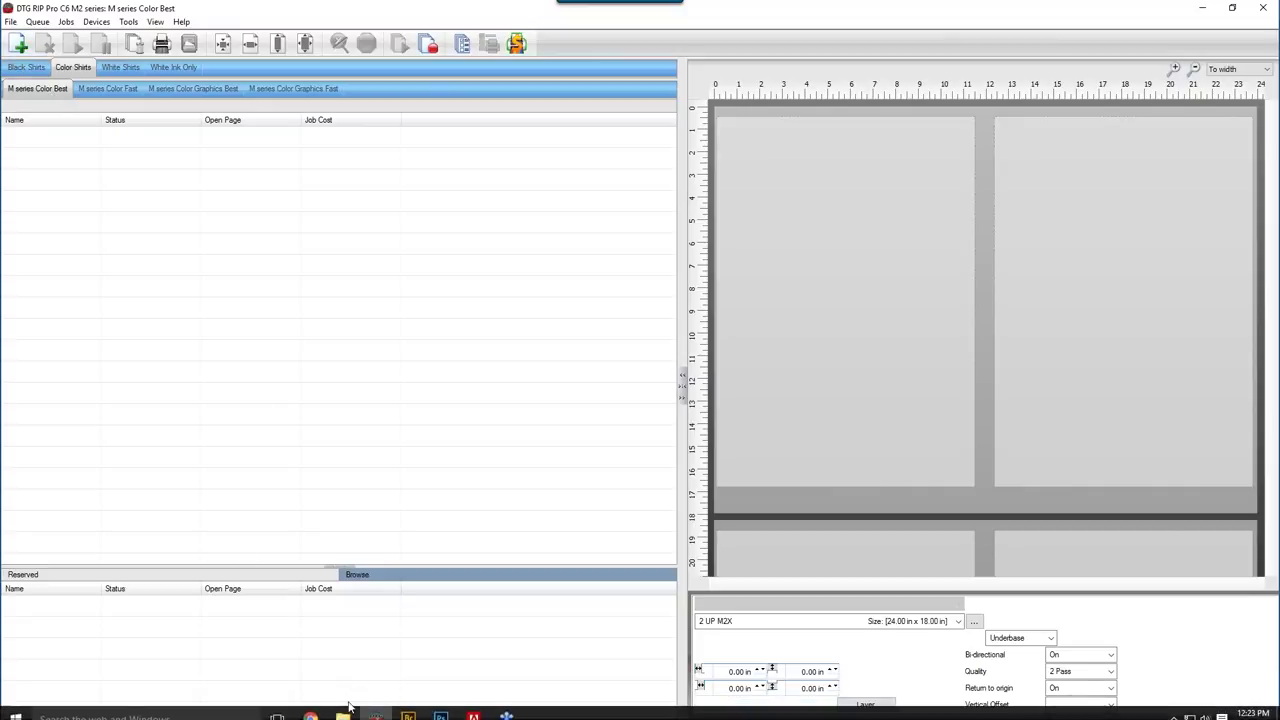
pyautogui.moveTo(443, 707)
pyautogui.click(443, 707)
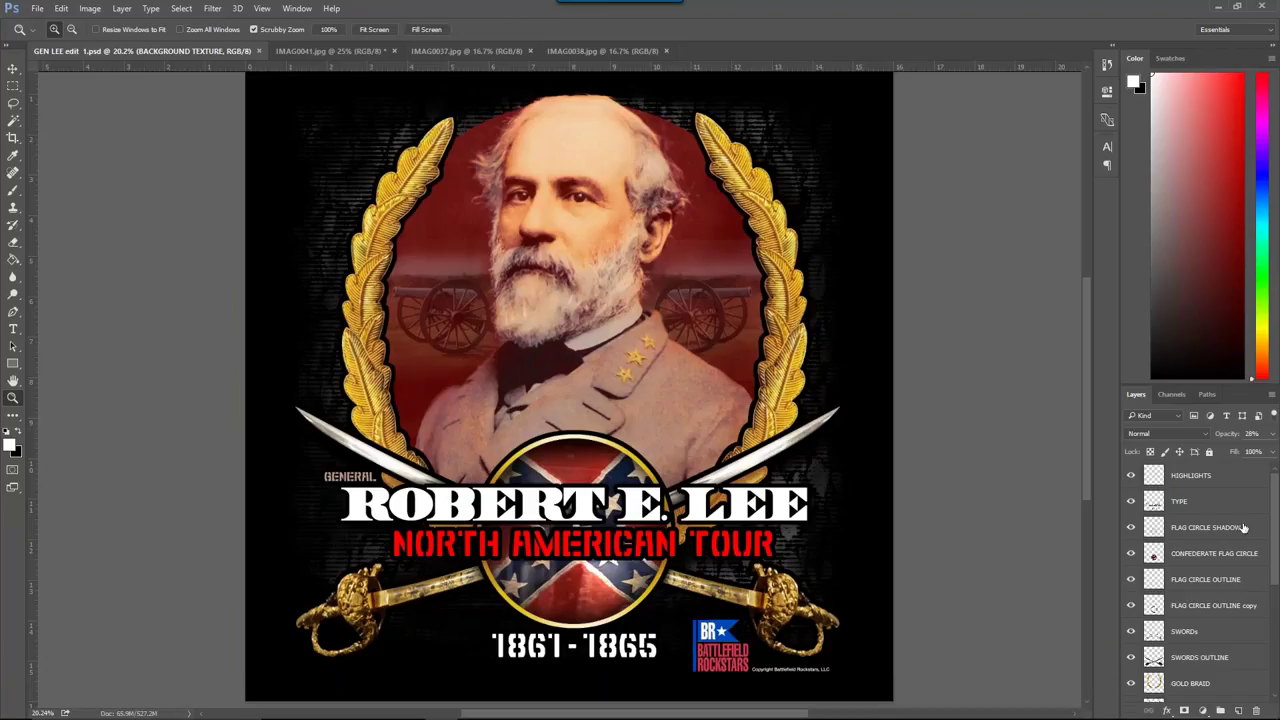
pyautogui.moveTo(1277, 490); pyautogui.dragTo(1275, 645)
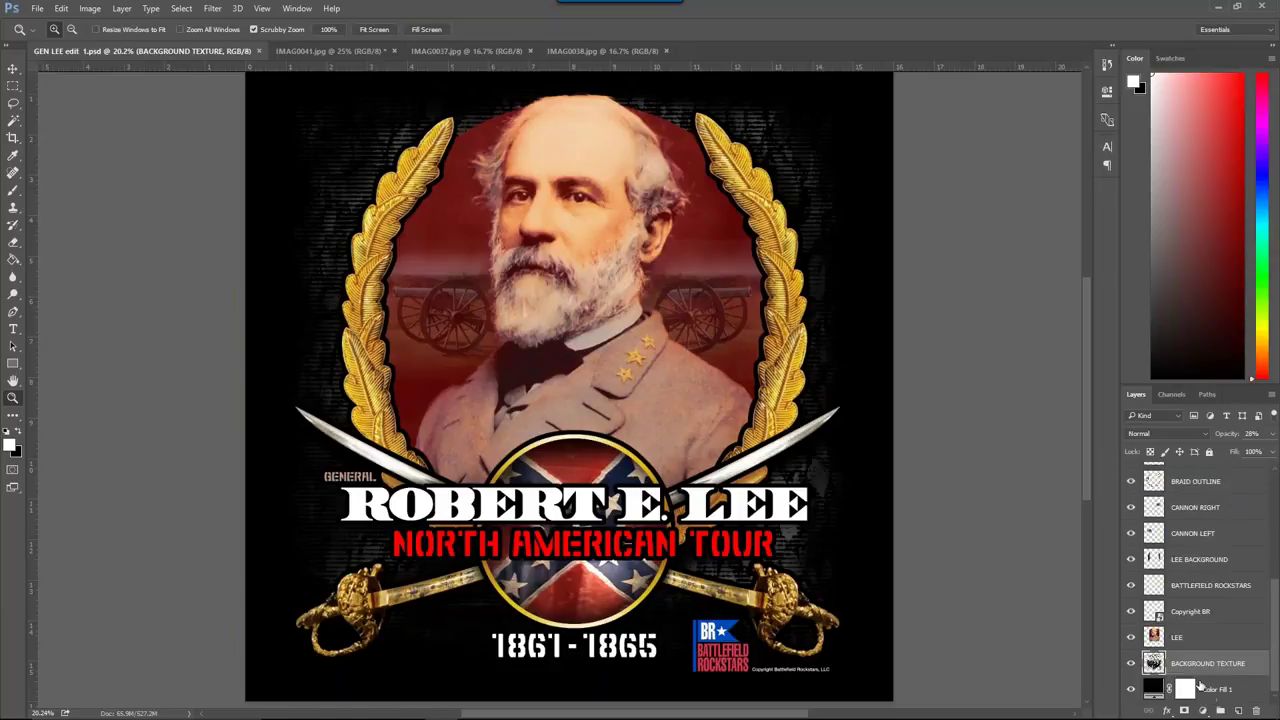
pyautogui.moveTo(1213, 688); pyautogui.dragTo(1256, 710)
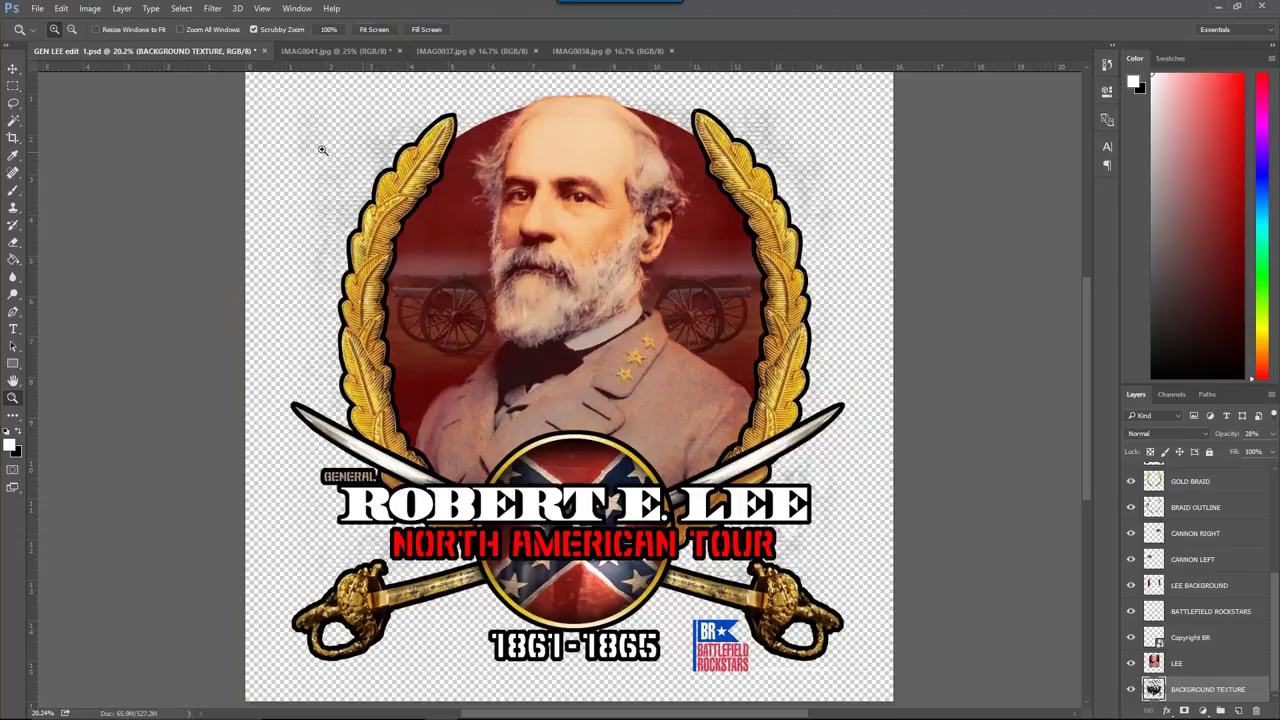
# Step: Save the design without its black fill as a layered Photoshop file named "GEN LEE edit 2" in the same folder
pyautogui.click(37, 9)
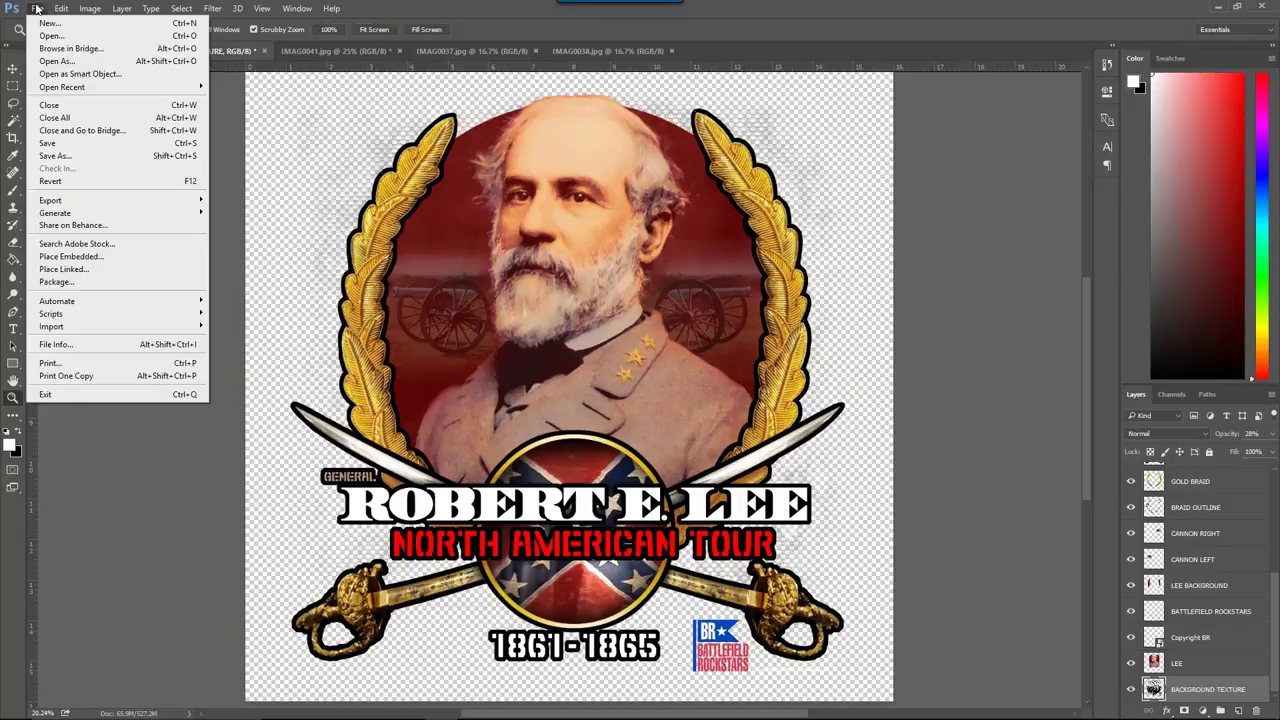
pyautogui.click(78, 154)
pyautogui.click(163, 251)
pyautogui.press('BackSpace')
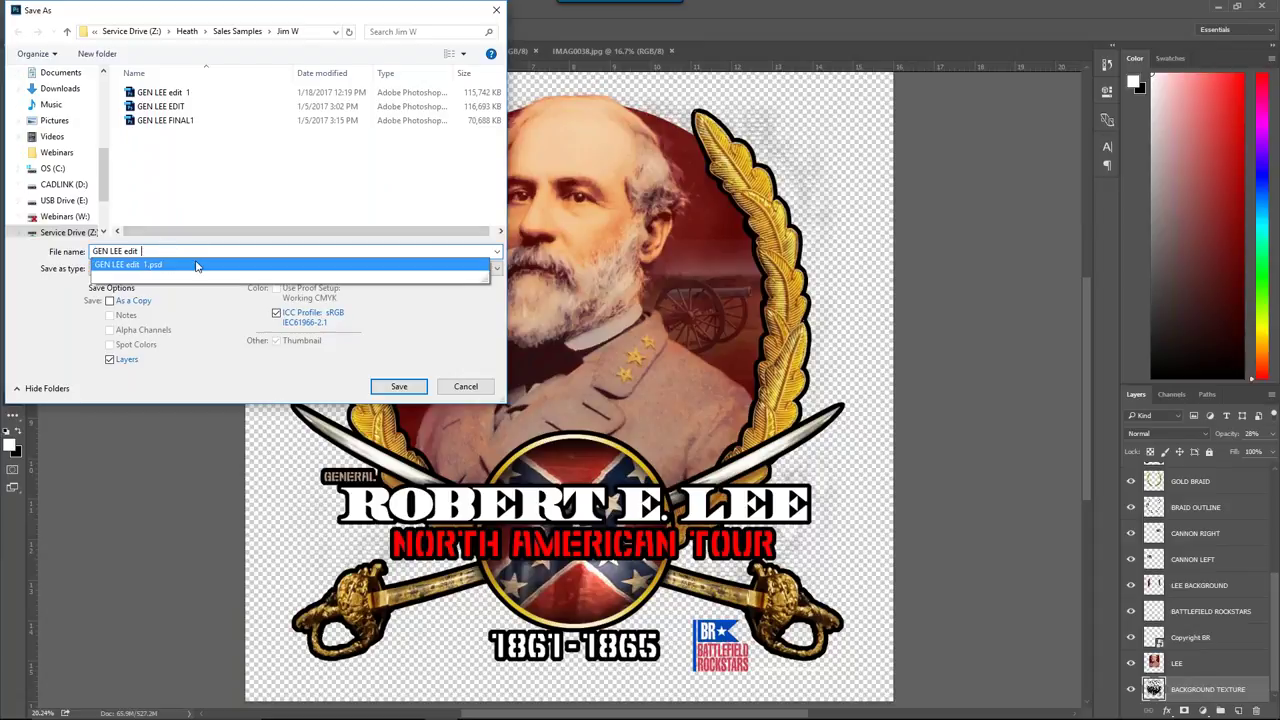
pyautogui.press('Escape')
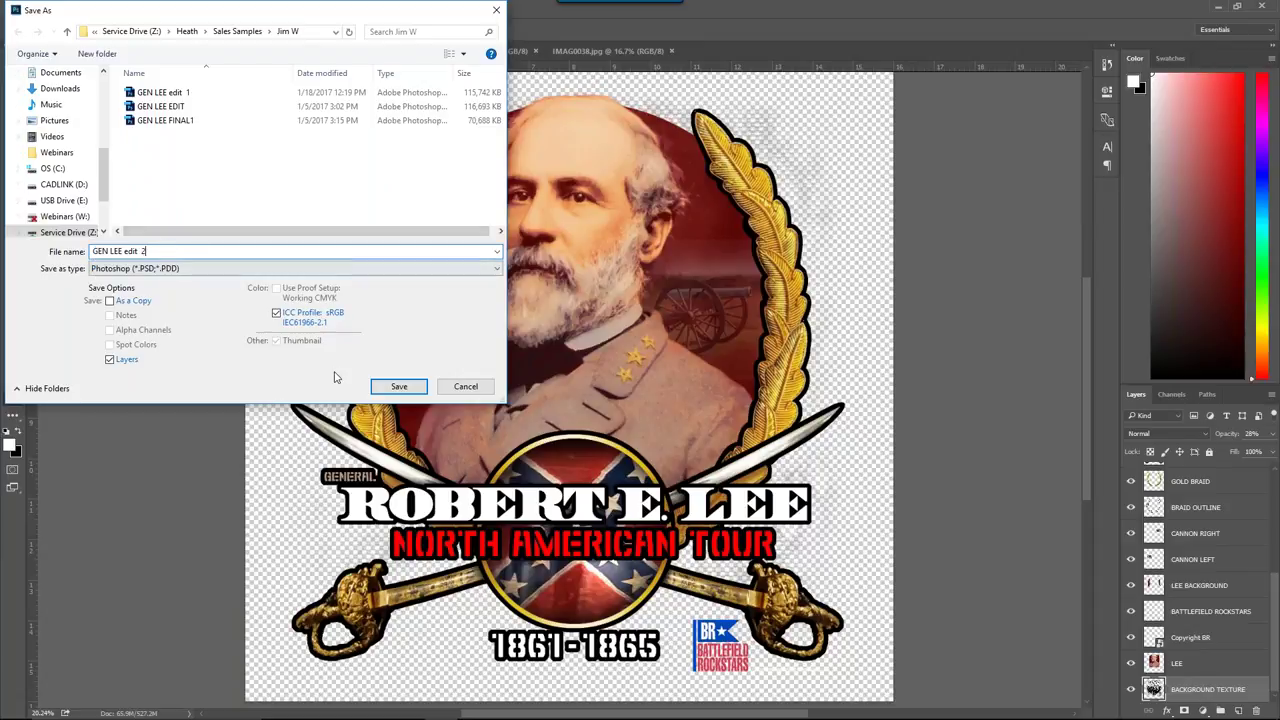
pyautogui.click(383, 388)
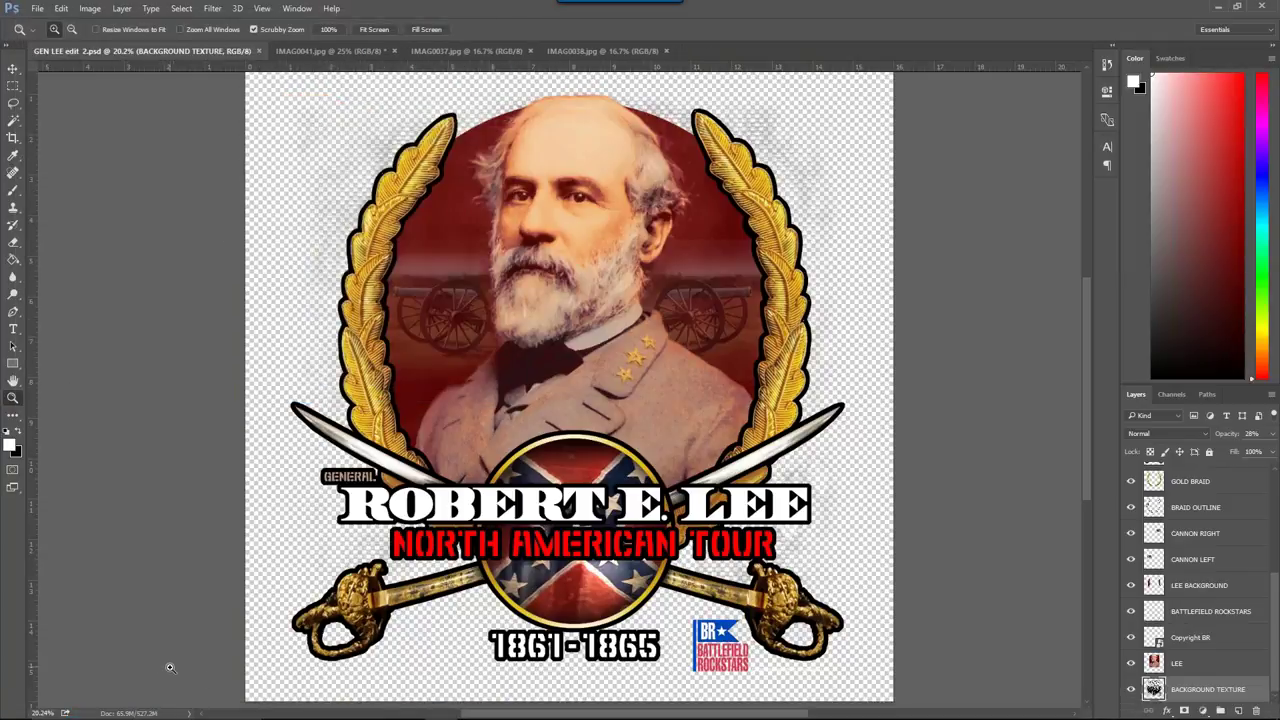
# Step: Switch to DTG RIP Pro and add the "GEN LEE edit 2" Photoshop file to the M series Color Best queue
pyautogui.click(375, 712)
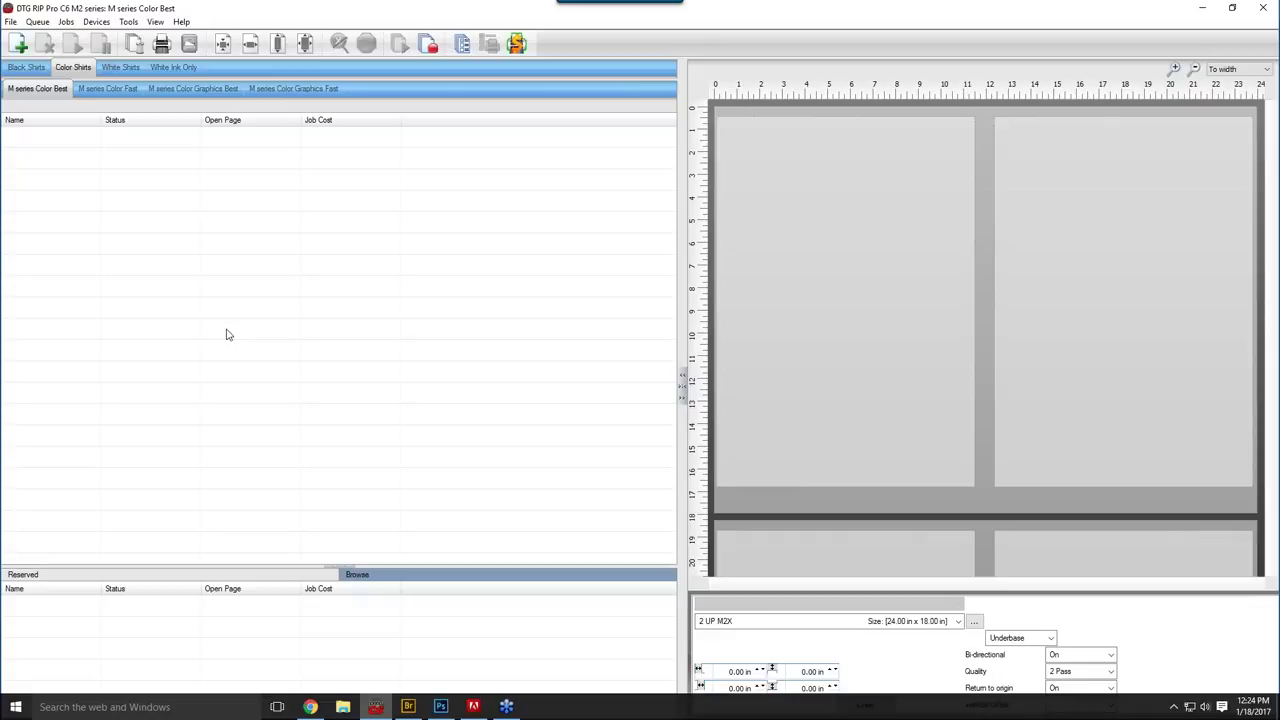
pyautogui.click(18, 43)
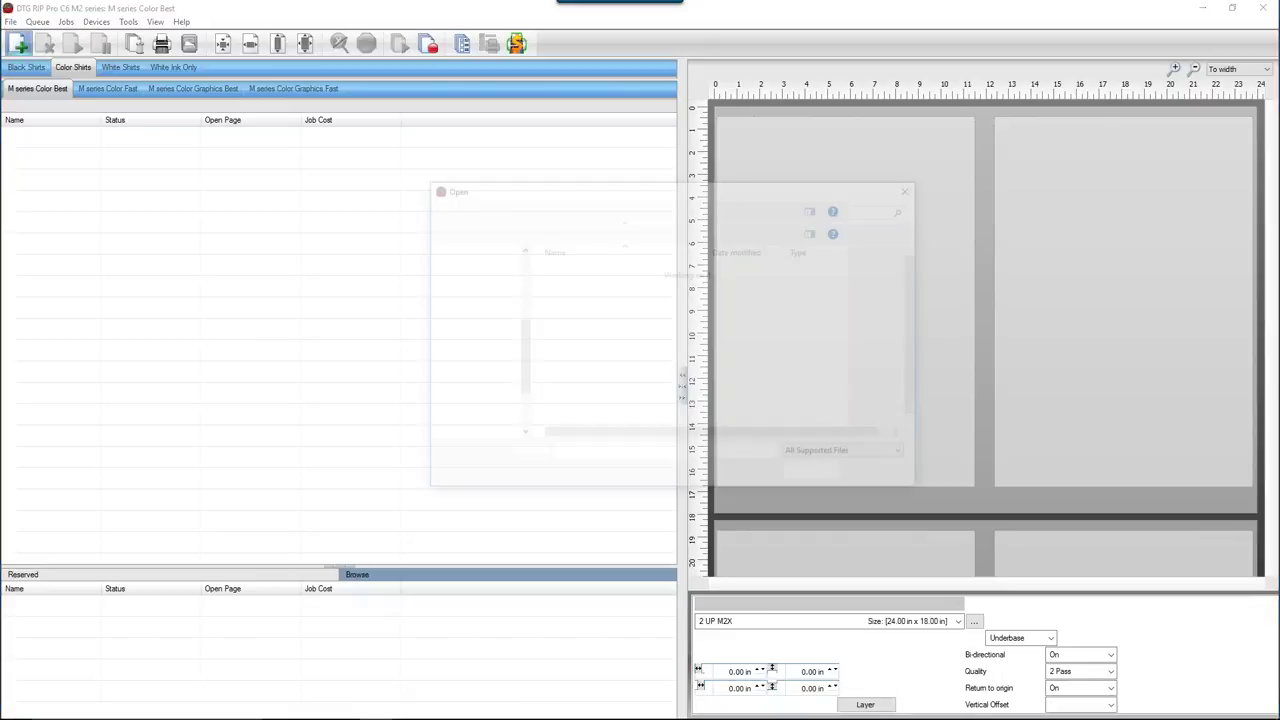
pyautogui.click(595, 297)
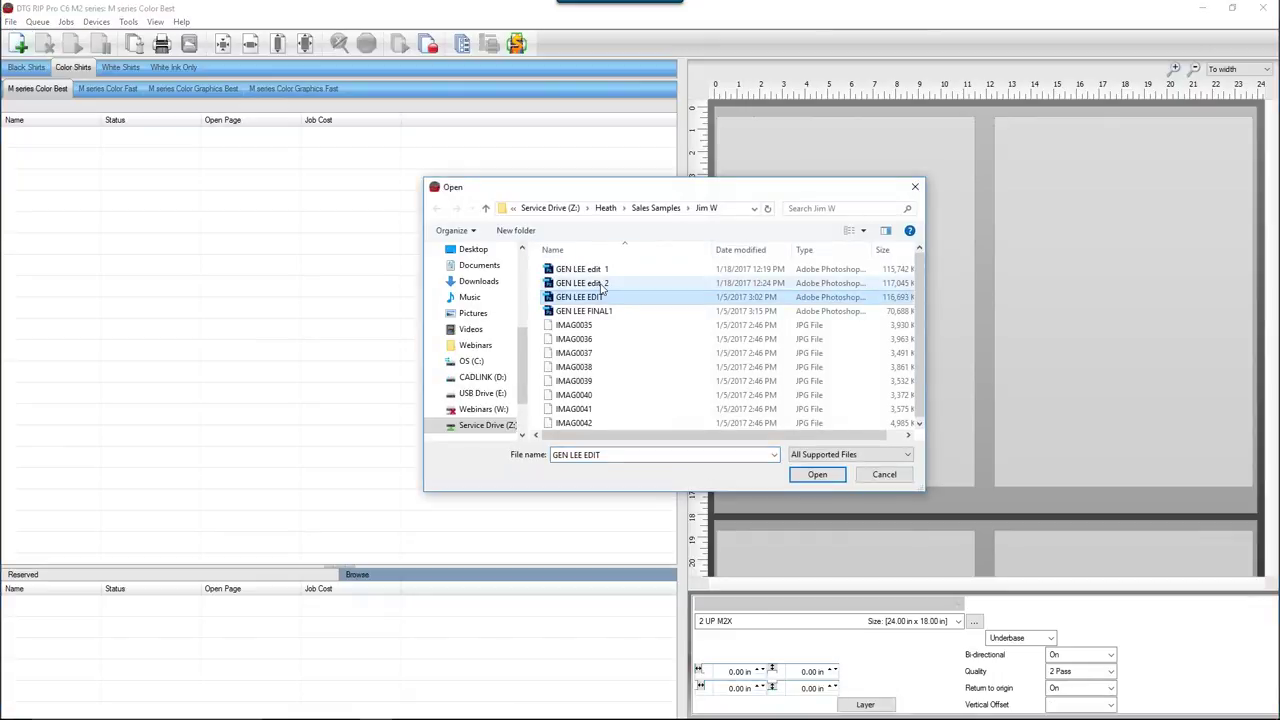
pyautogui.click(598, 283)
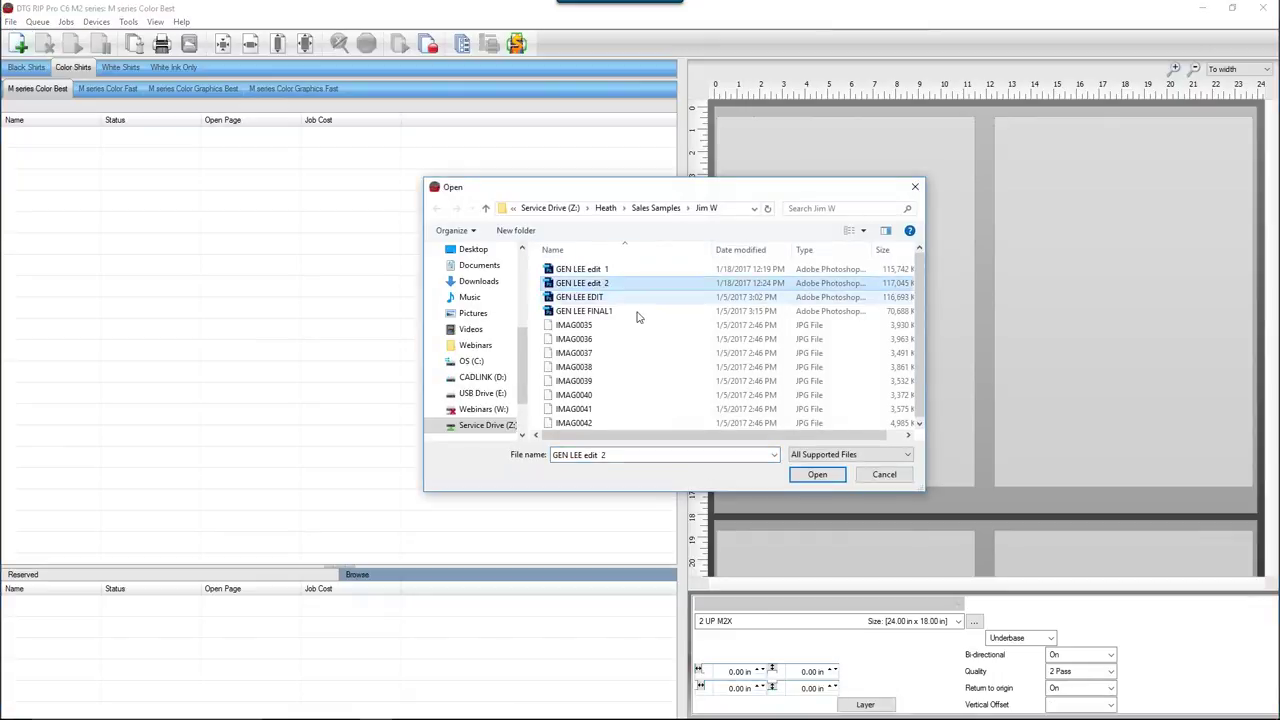
pyautogui.click(818, 475)
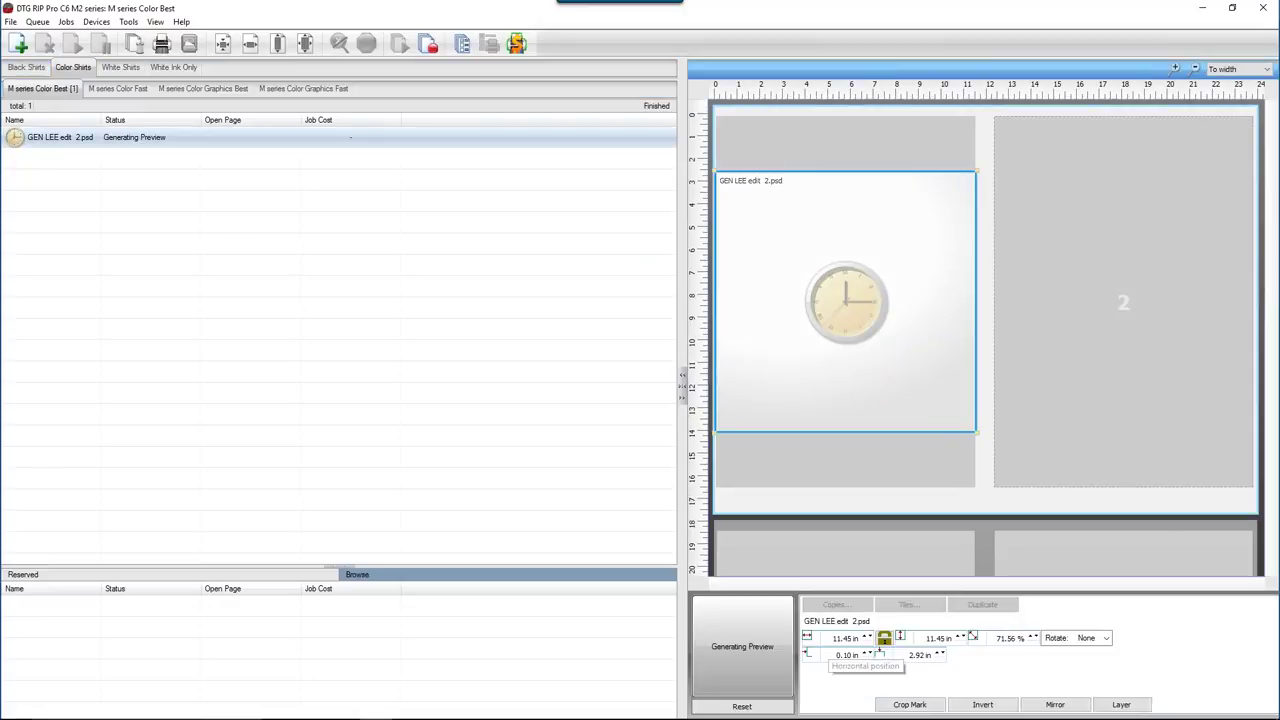
# Step: Set the GEN LEE edit 2 job's width to 11 in with proportions locked, and process it as RIP only
pyautogui.doubleClick(848, 638)
pyautogui.write('11')
pyautogui.press('Tab')
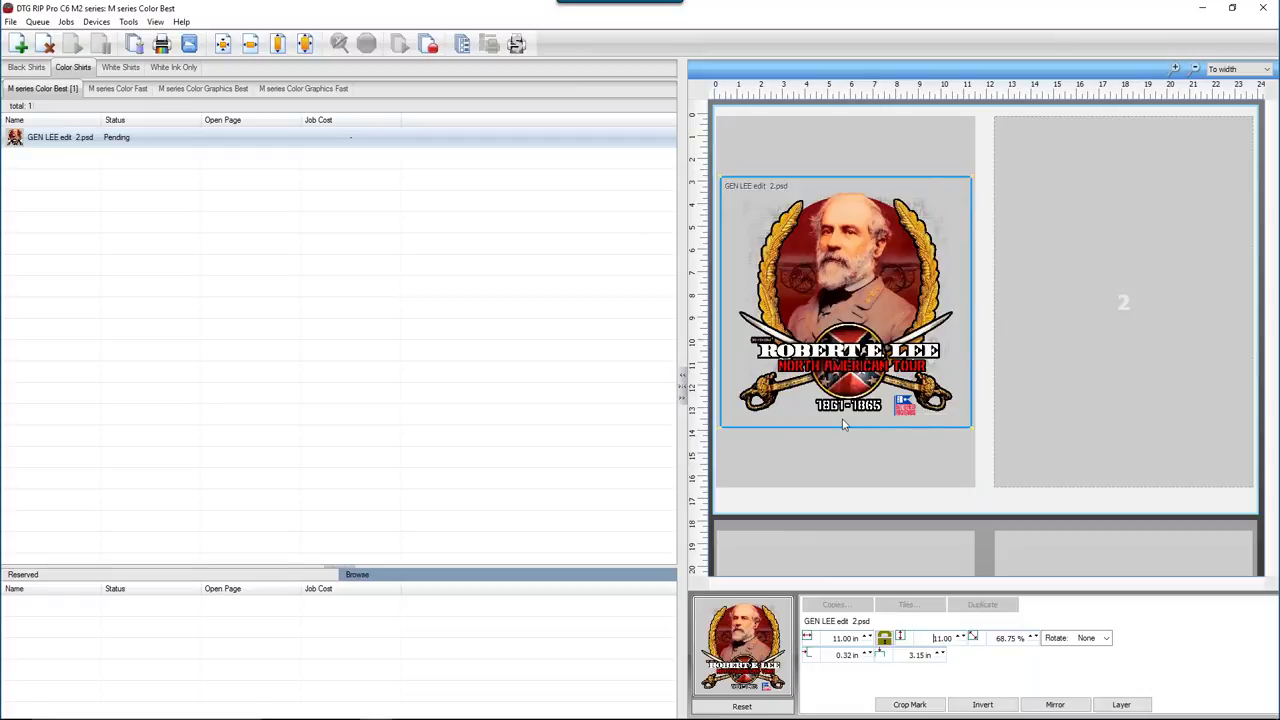
pyautogui.click(89, 141)
pyautogui.rightClick(89, 141)
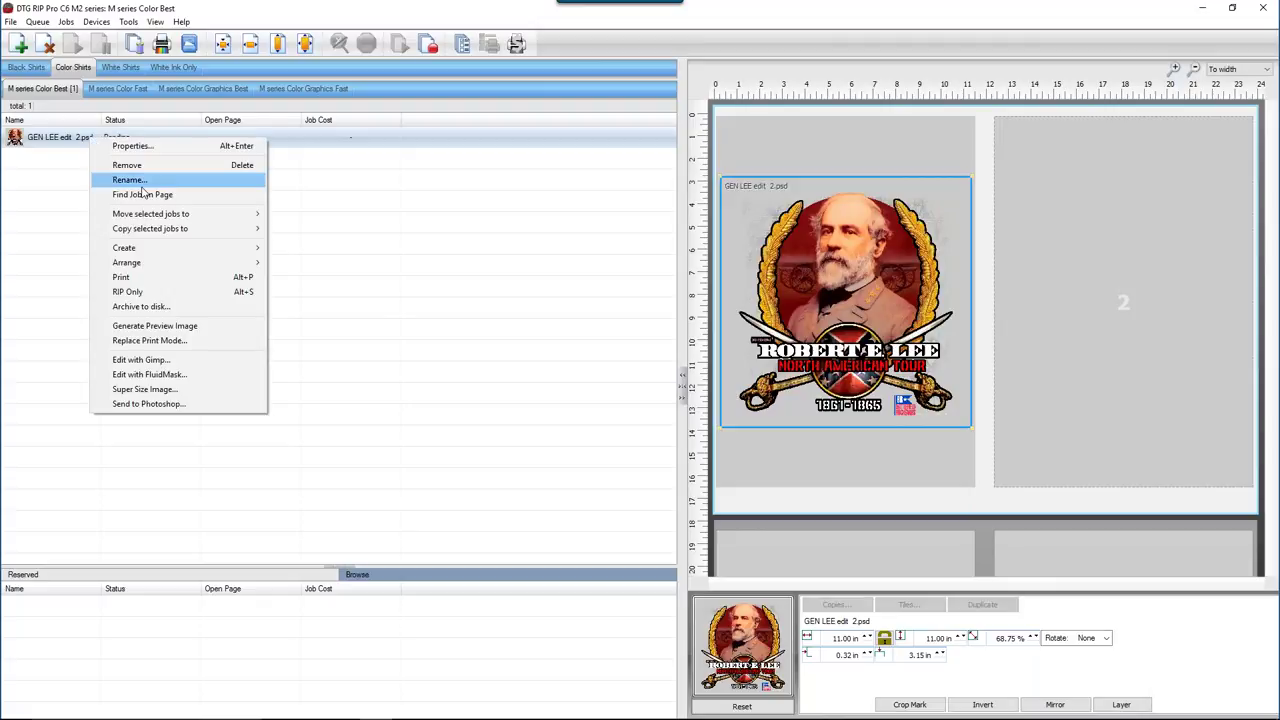
pyautogui.click(143, 293)
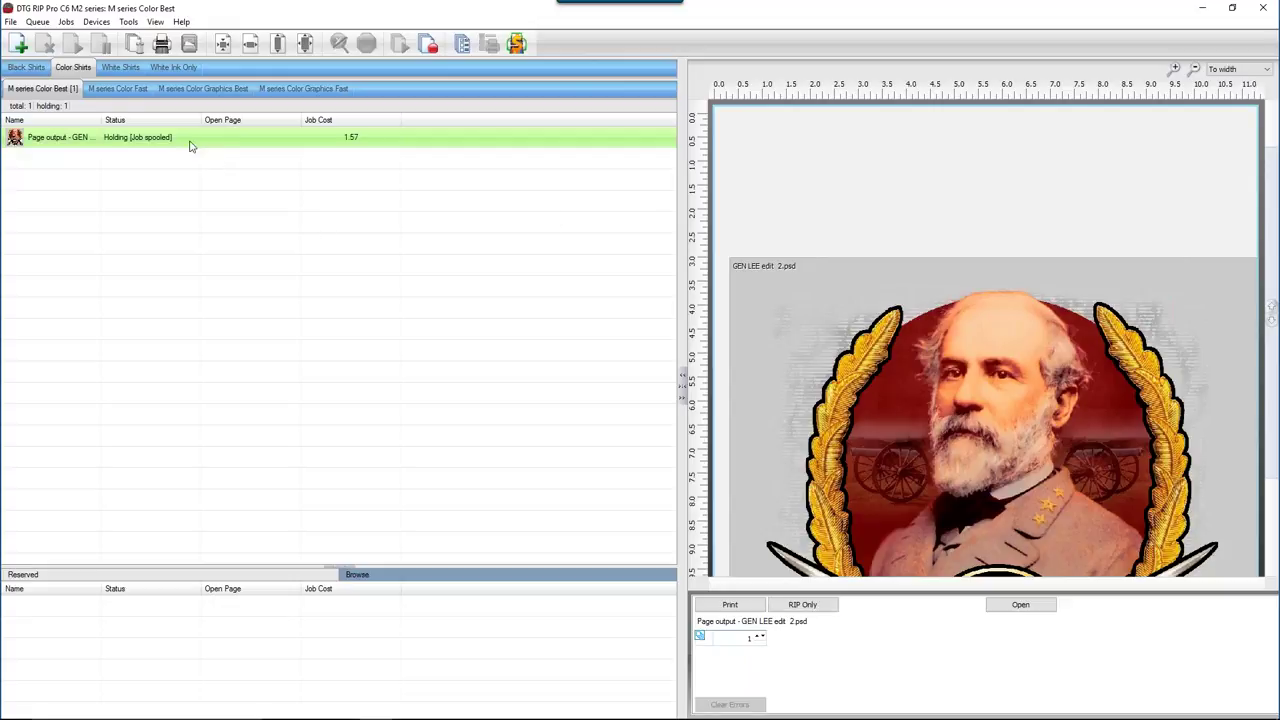
# Step: Open the spooled GEN LEE edit 2 job's raw data preview and set its substrate colour to medium grey (RGB 128, 128, 128)
pyautogui.click(177, 138)
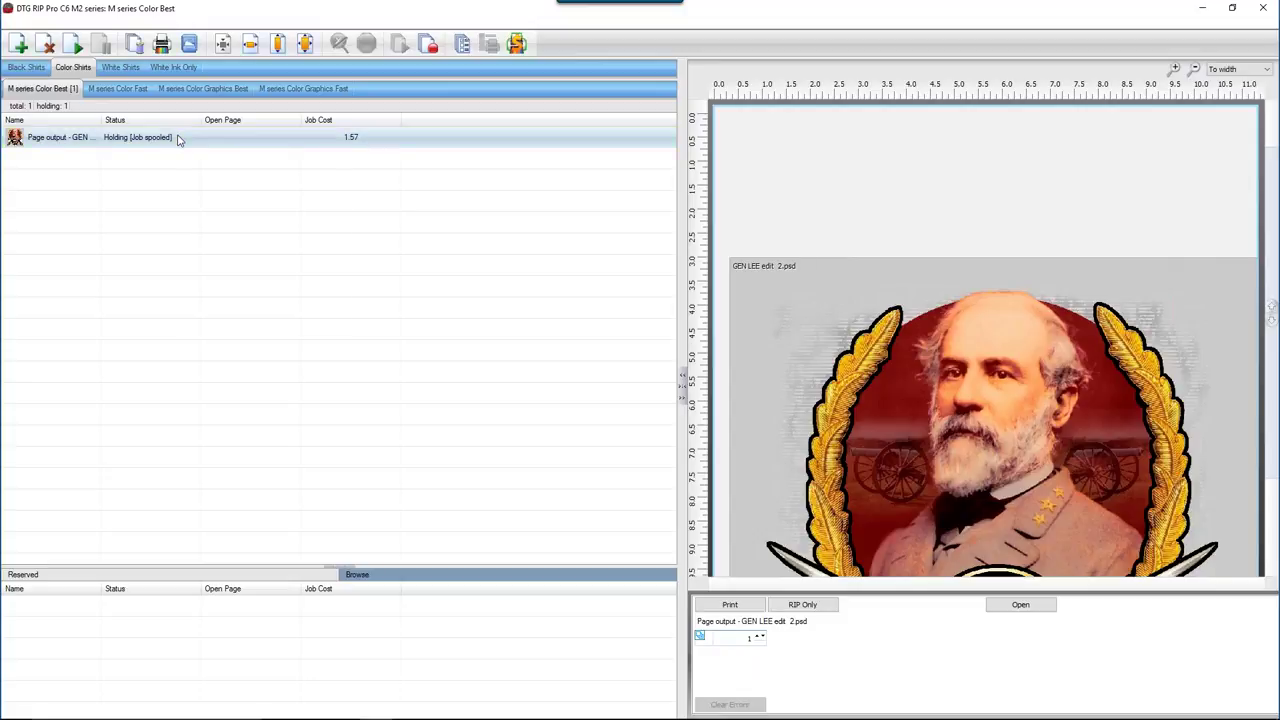
pyautogui.rightClick(177, 138)
pyautogui.click(226, 294)
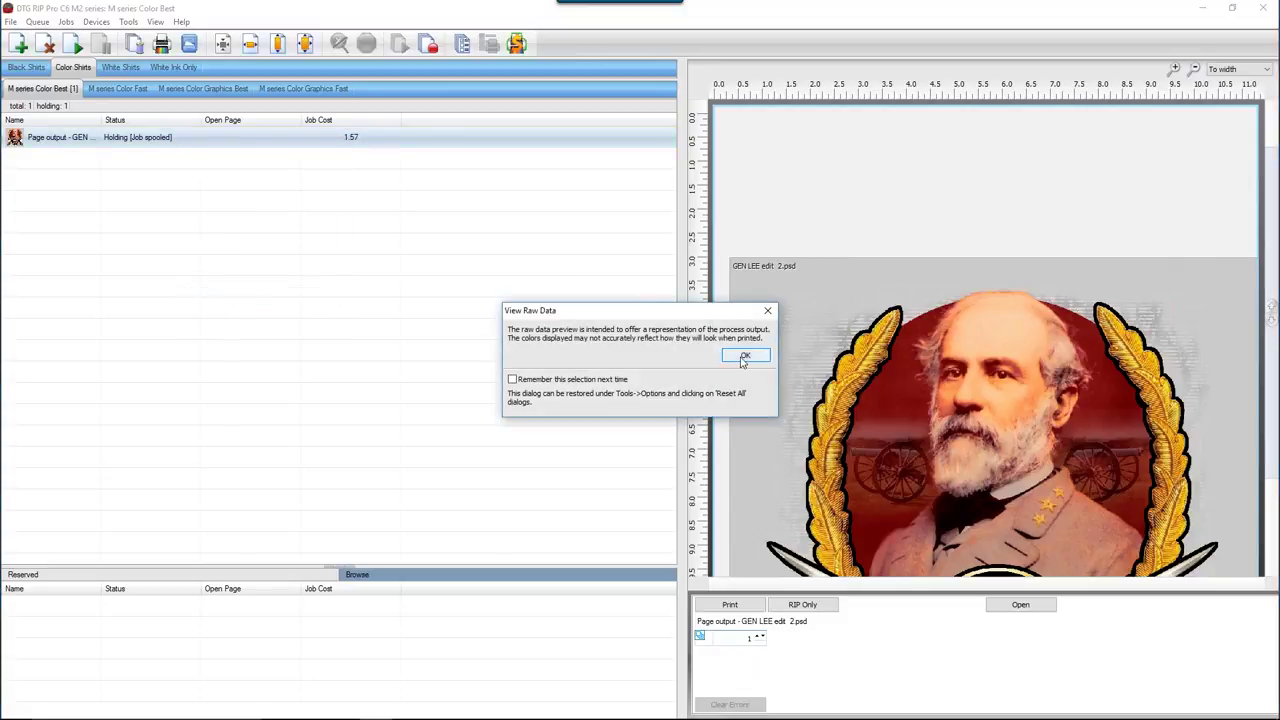
pyautogui.click(745, 357)
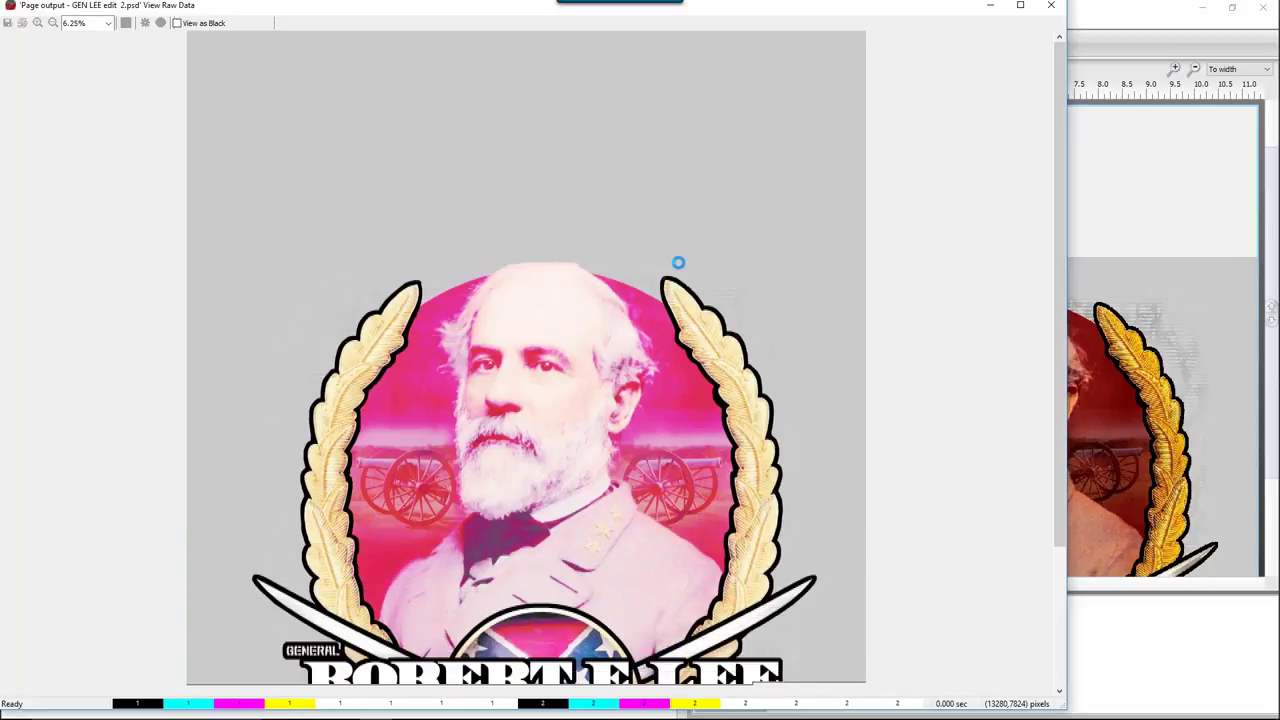
pyautogui.click(930, 452)
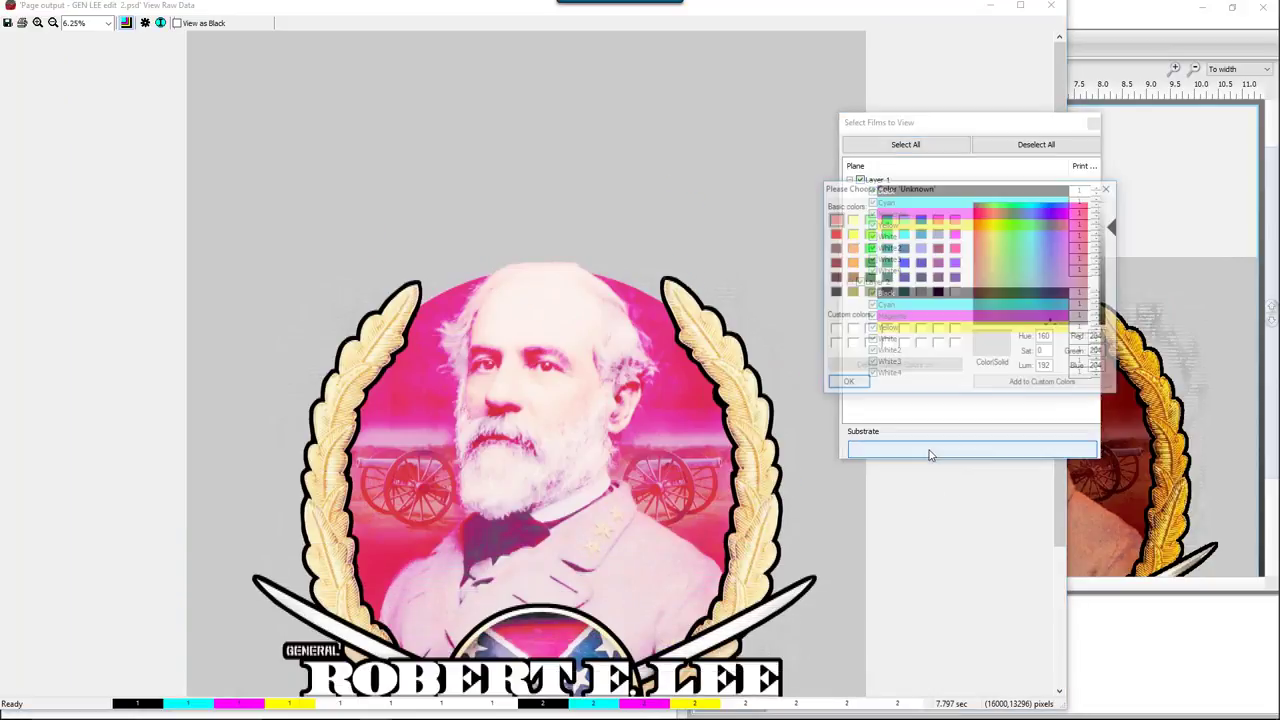
pyautogui.click(886, 294)
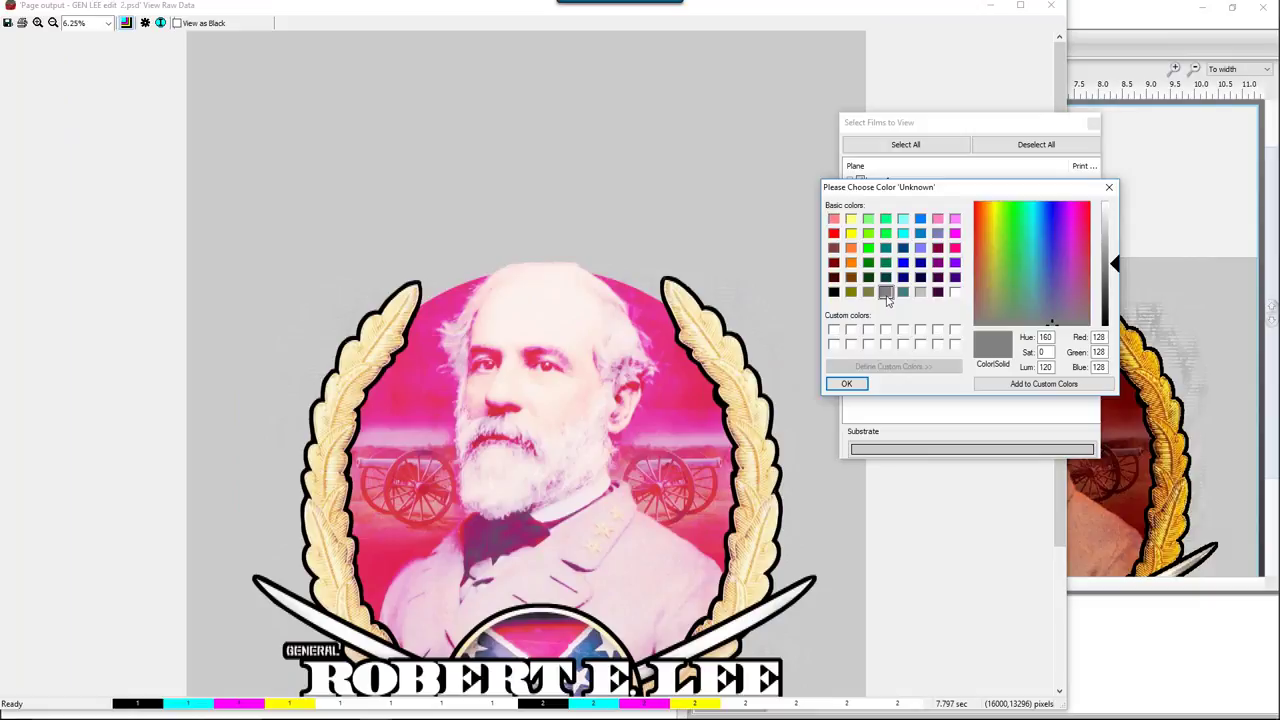
pyautogui.click(858, 384)
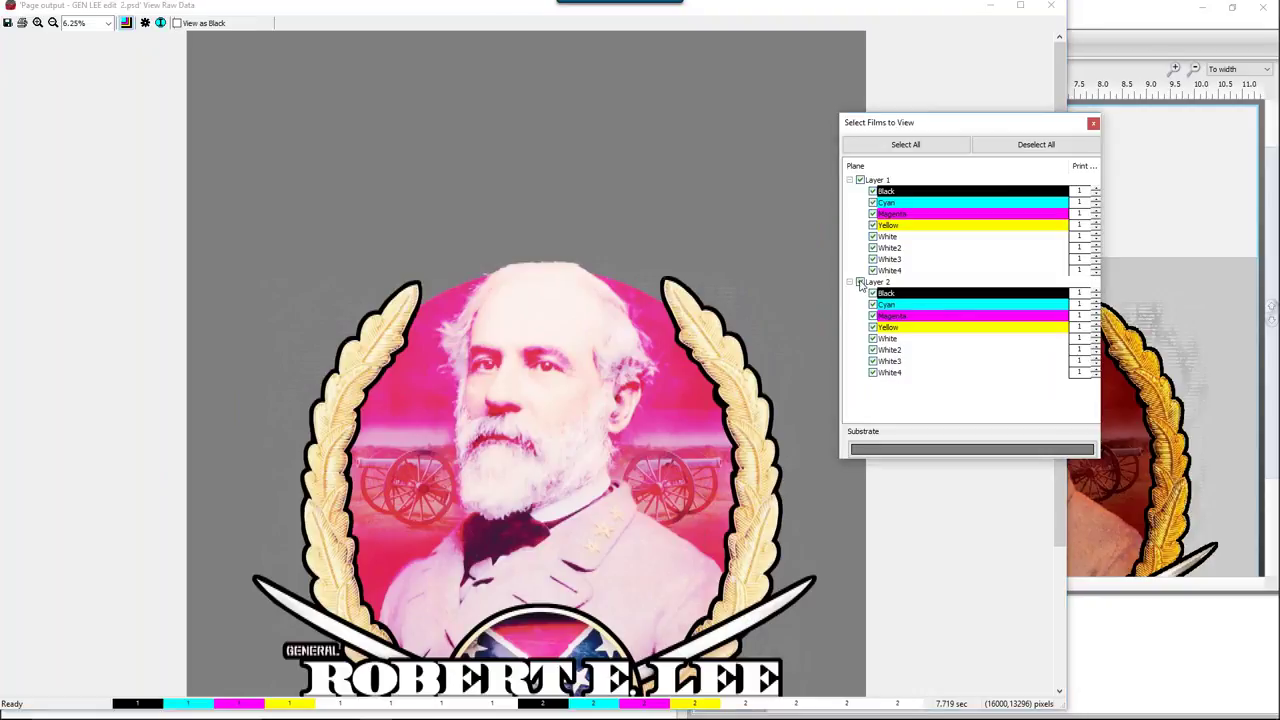
# Step: Hide all Layer 2 films and view the Layer 1 underbase on a black substrate (RGB 0, 0, 0)
pyautogui.click(860, 282)
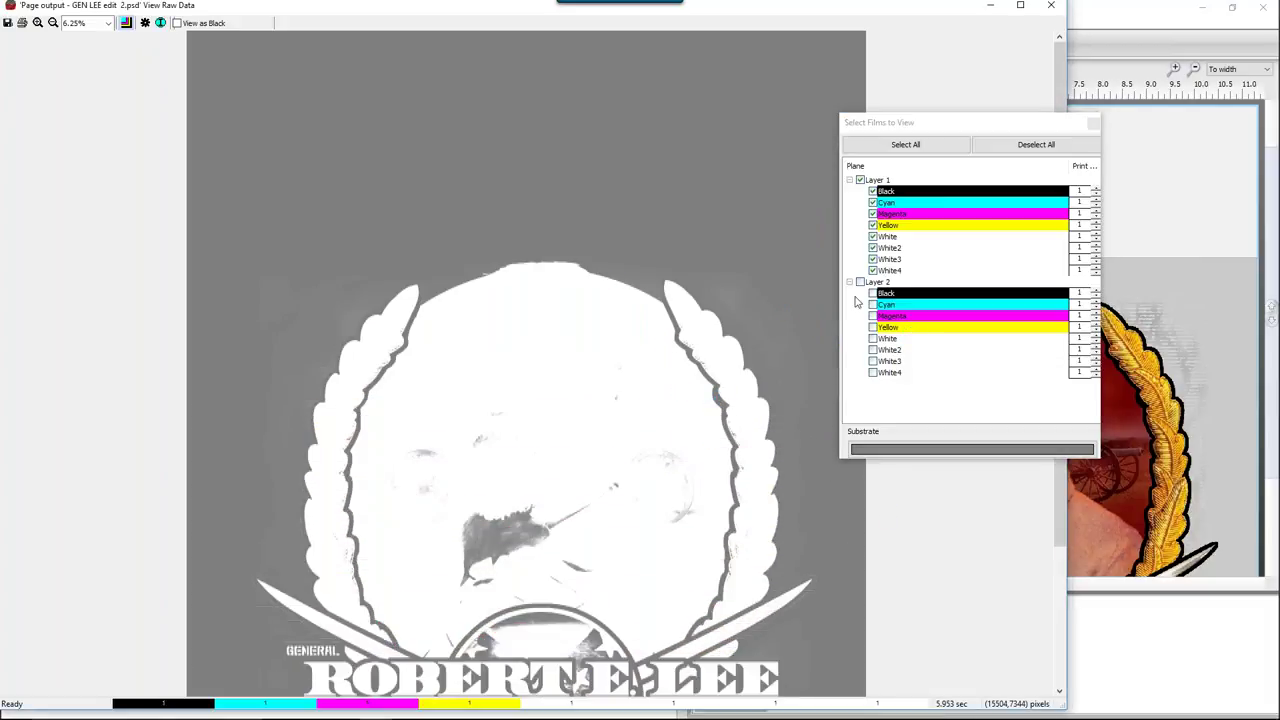
pyautogui.click(895, 449)
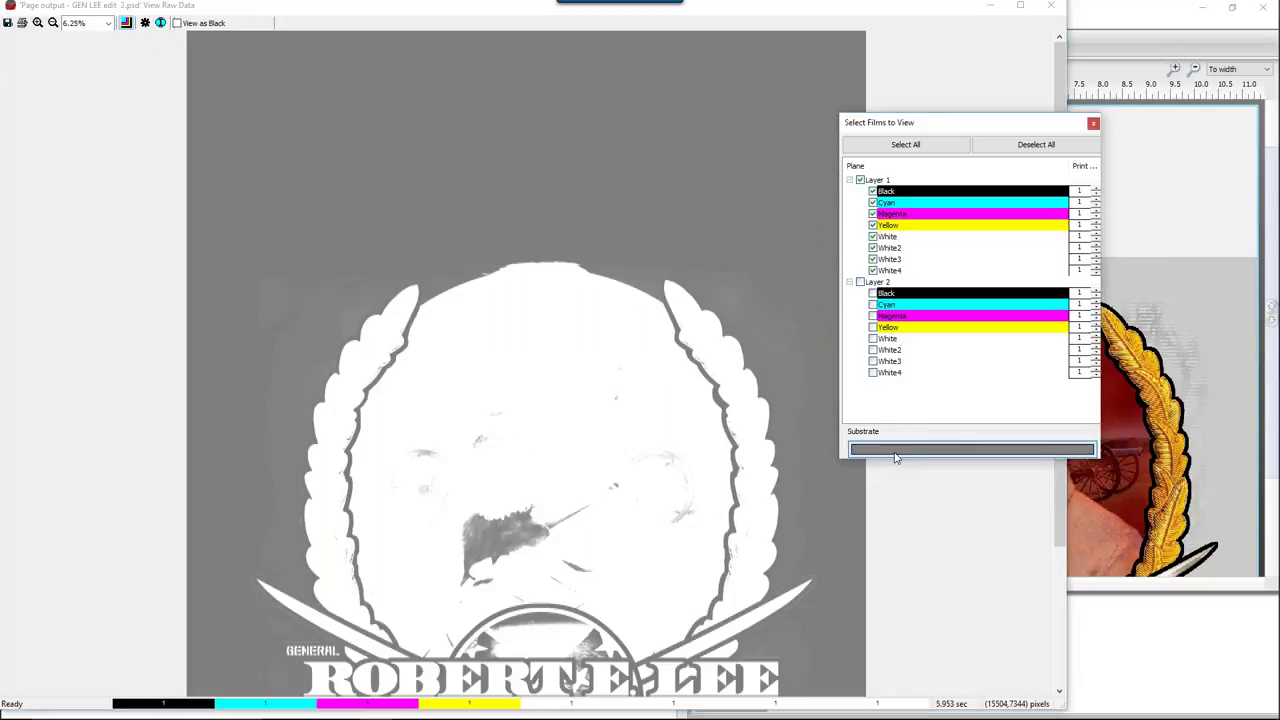
pyautogui.click(834, 291)
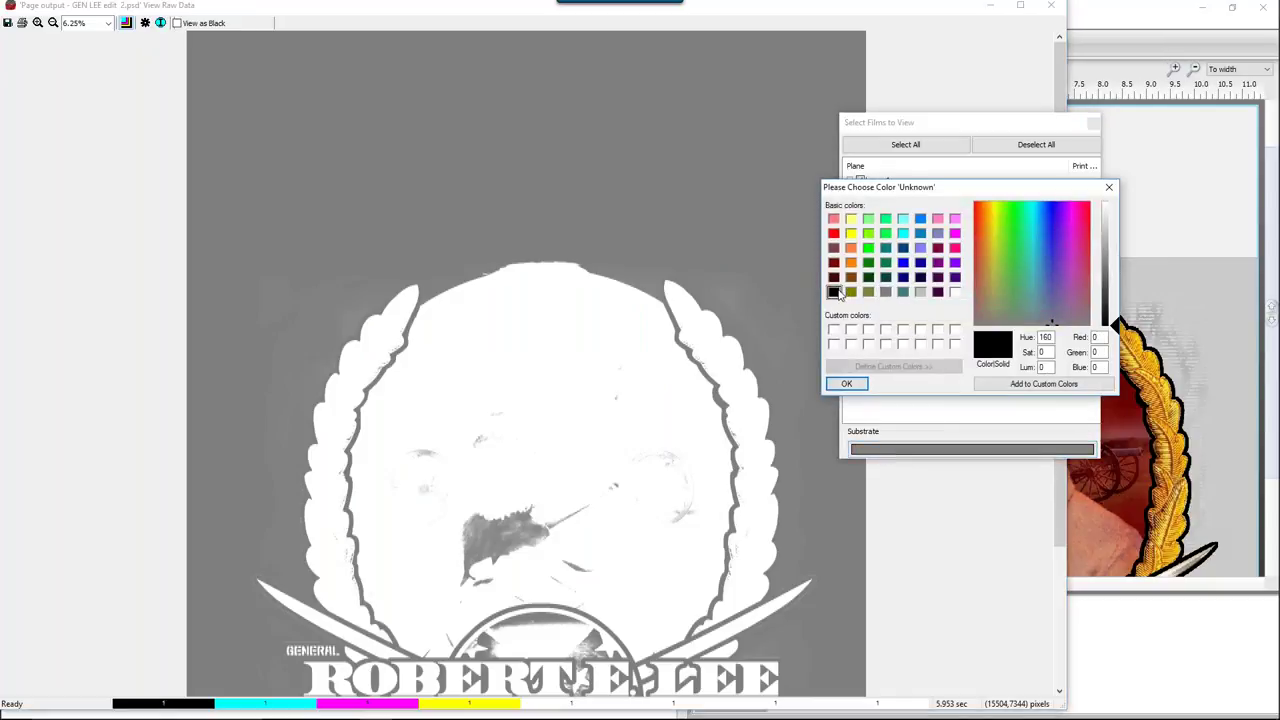
pyautogui.click(845, 383)
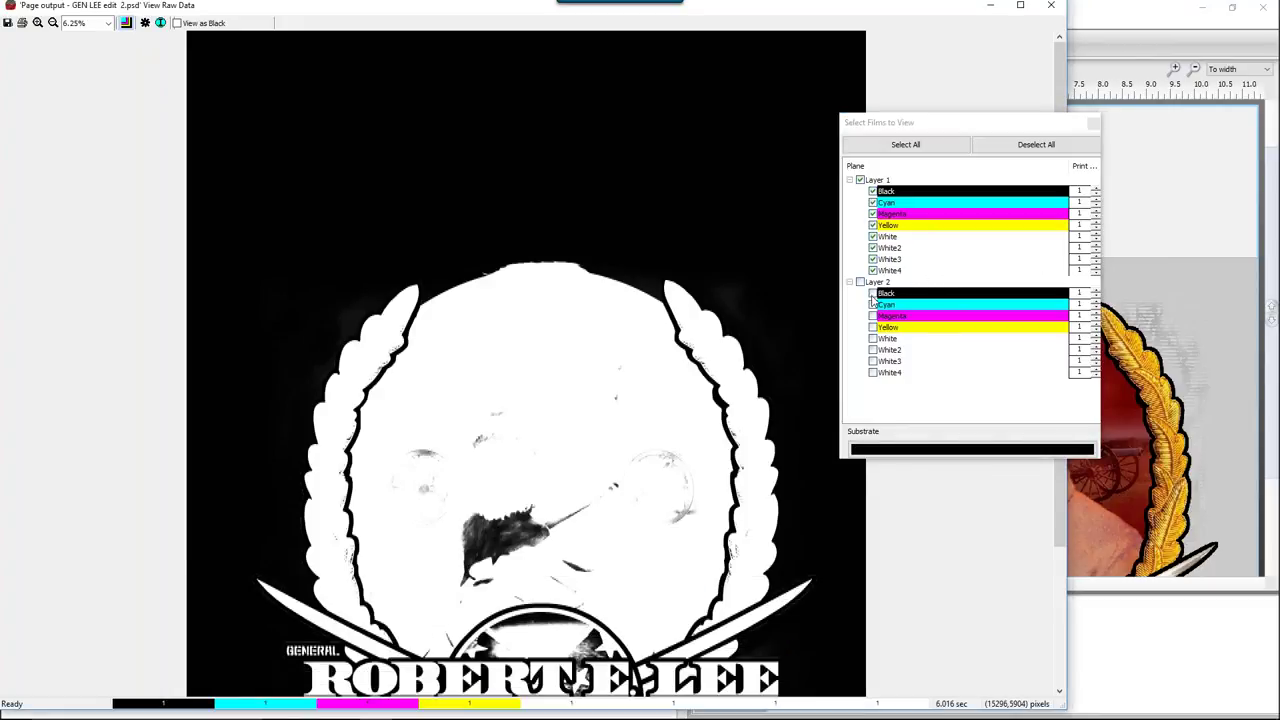
# Step: Set the substrate colour to brown (RGB 128, 64, 0) and examine the faint texture beside the left gold braid
pyautogui.click(870, 449)
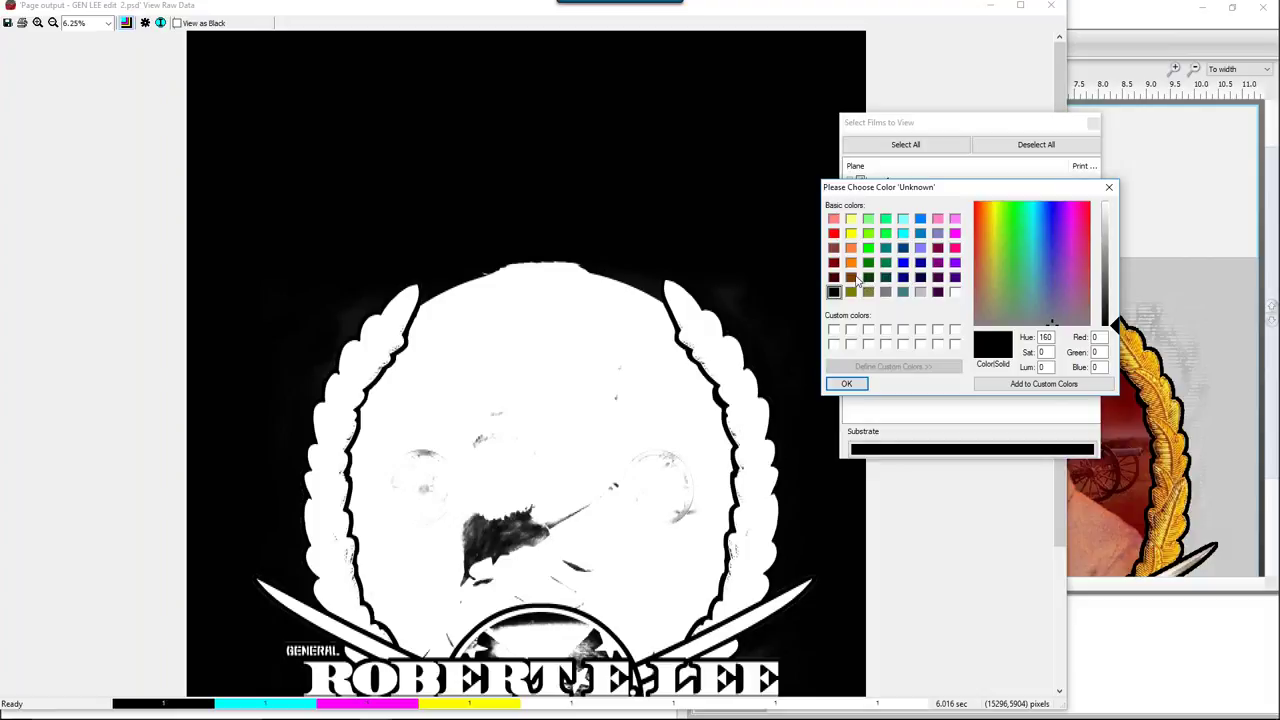
pyautogui.click(851, 277)
pyautogui.click(844, 385)
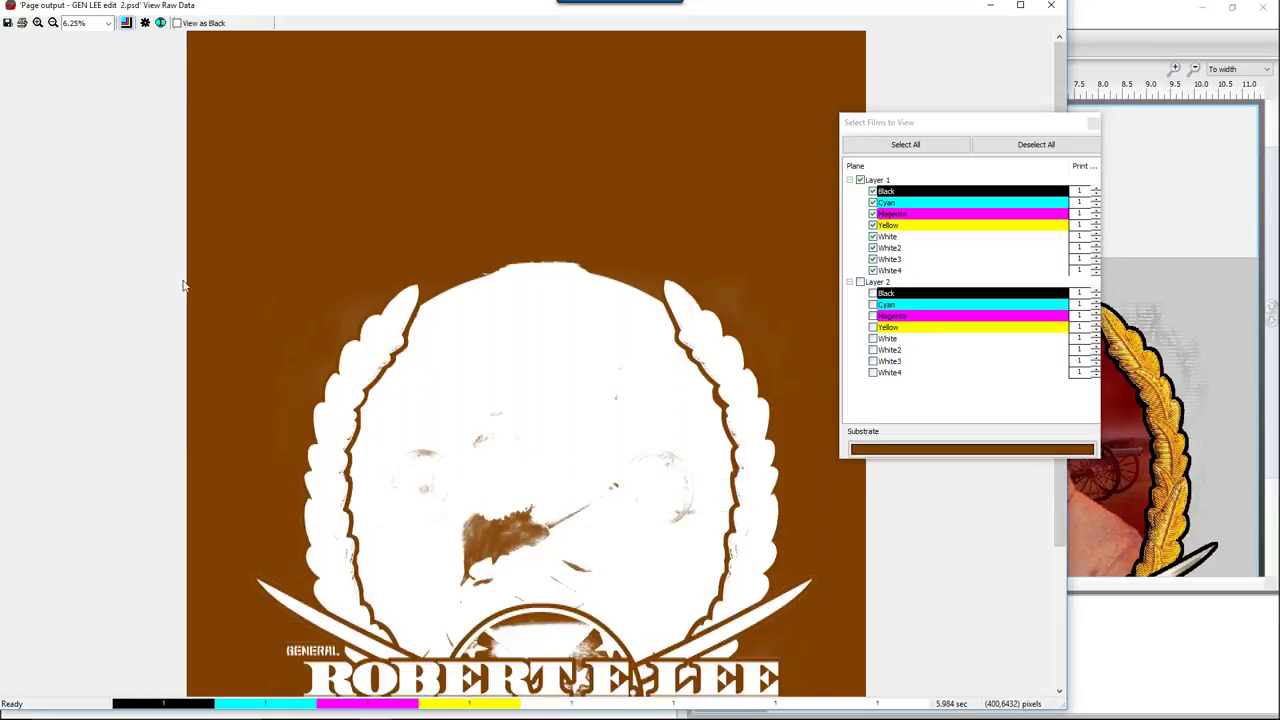
pyautogui.click(37, 23)
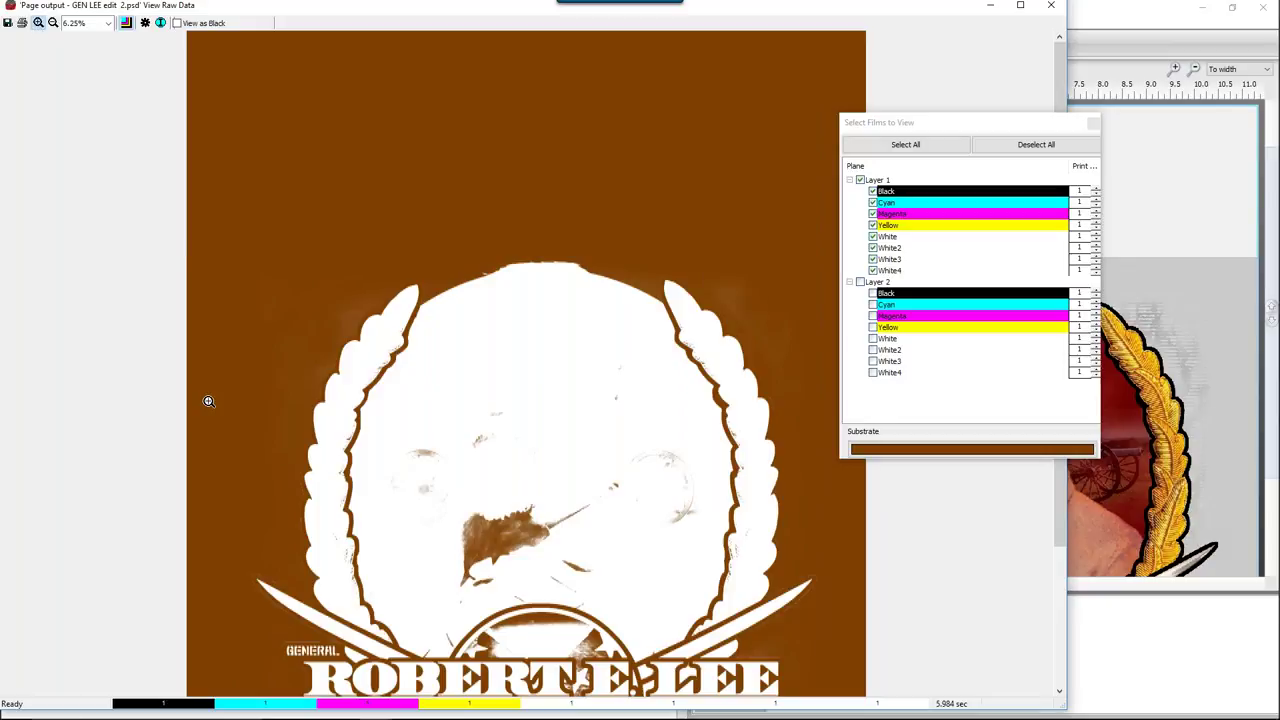
pyautogui.moveTo(238, 247); pyautogui.dragTo(434, 415)
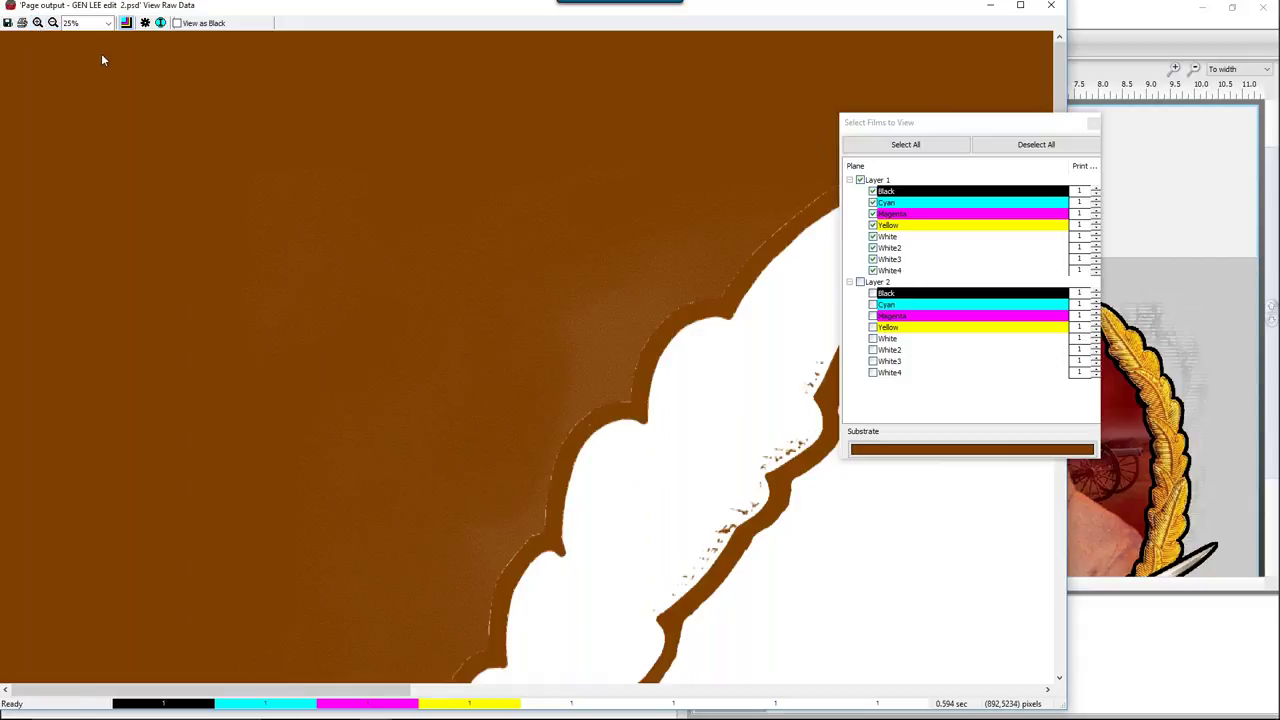
# Step: Show all Layer 2 films again and set the substrate colour back to medium grey (RGB 128, 128, 128)
pyautogui.click(860, 283)
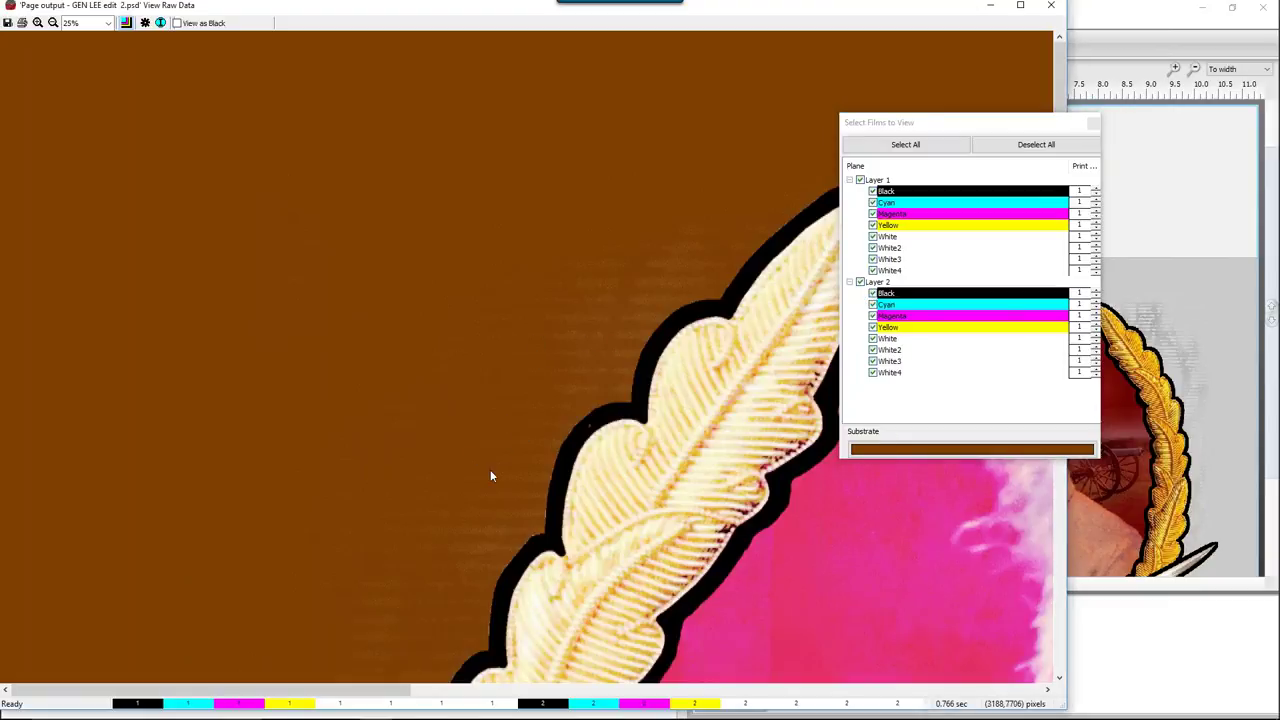
pyautogui.click(934, 449)
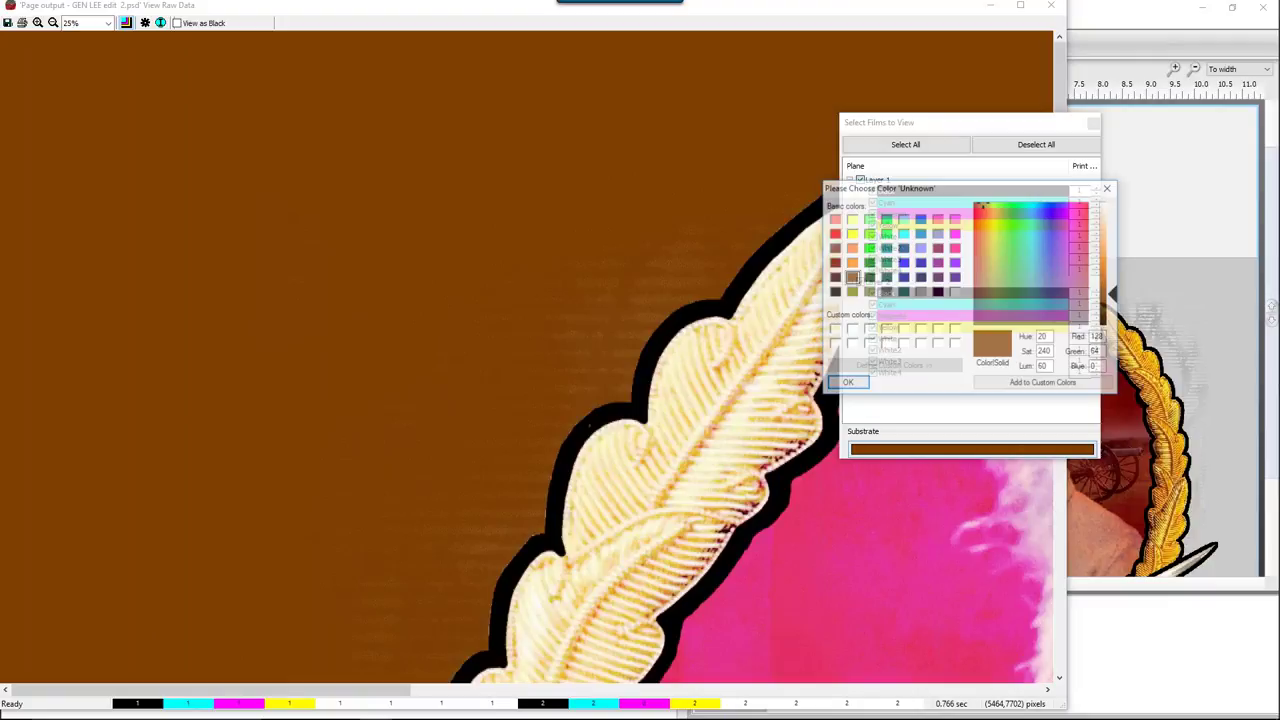
pyautogui.click(885, 292)
pyautogui.click(858, 383)
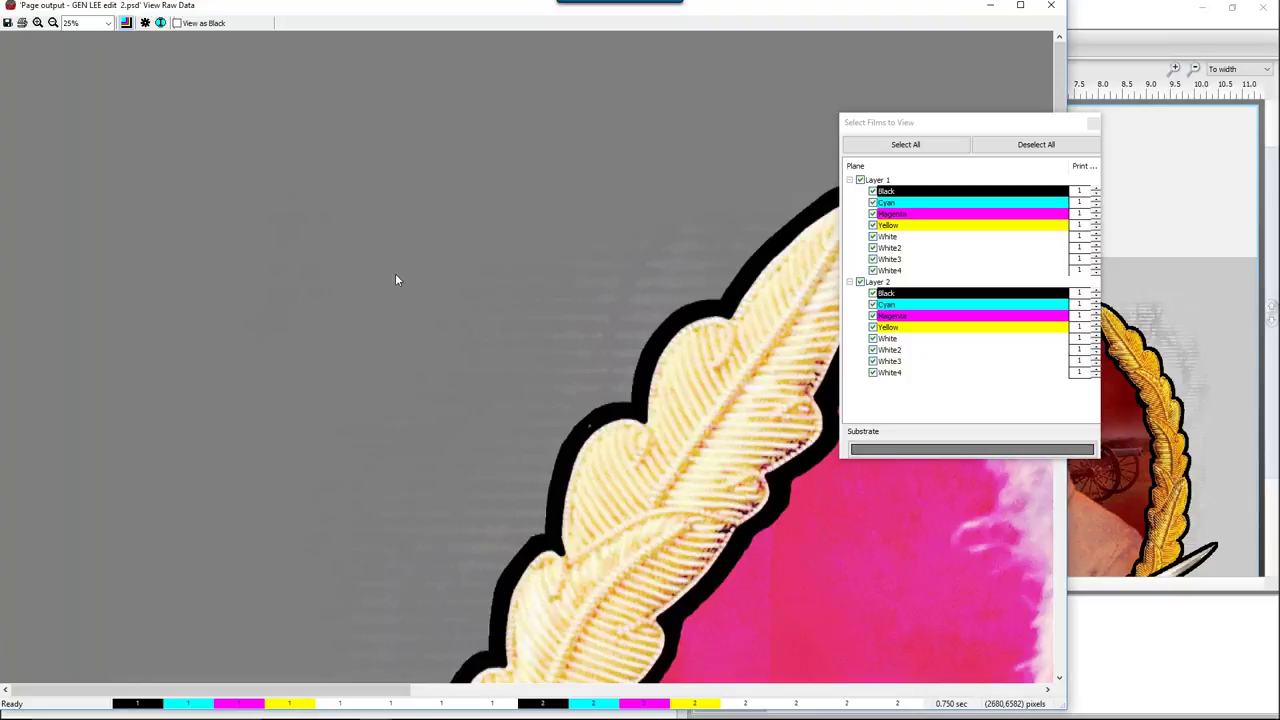
# Step: Inspect the background texture beside the braid at 50%, view the whole print at 3.13%, and close the raw data preview
pyautogui.click(39, 22)
pyautogui.click(643, 452)
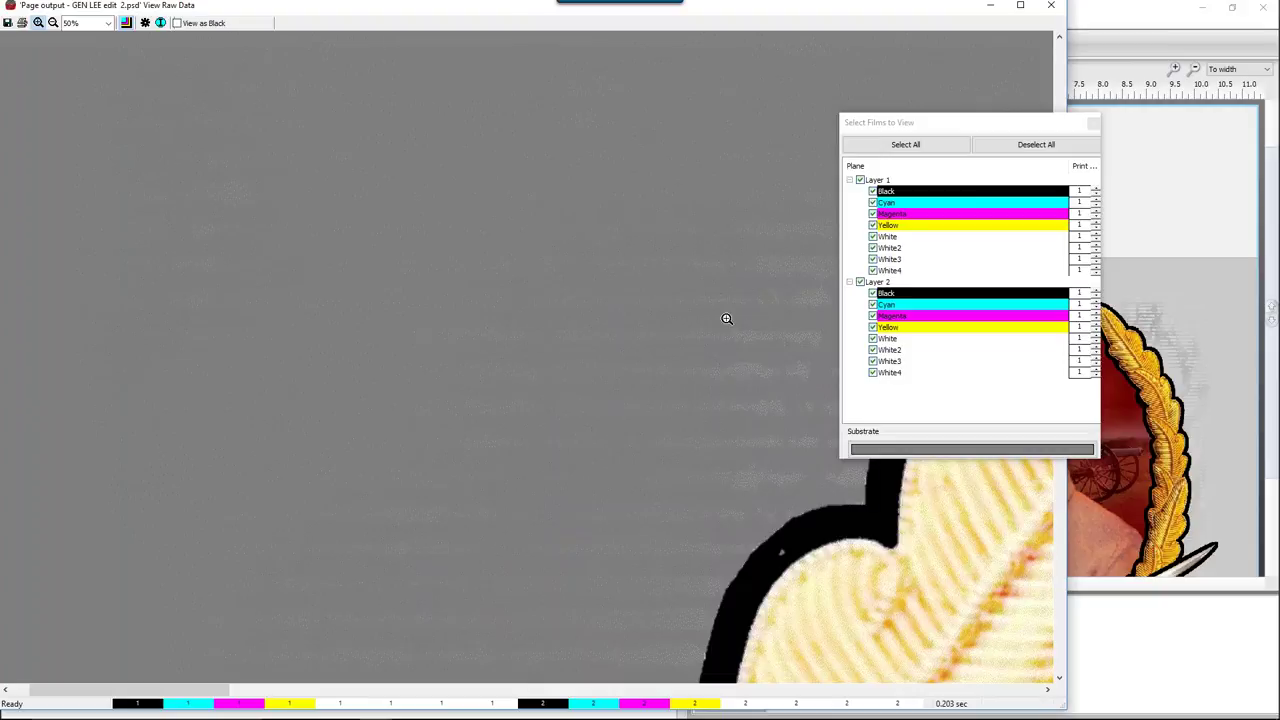
pyautogui.click(107, 23)
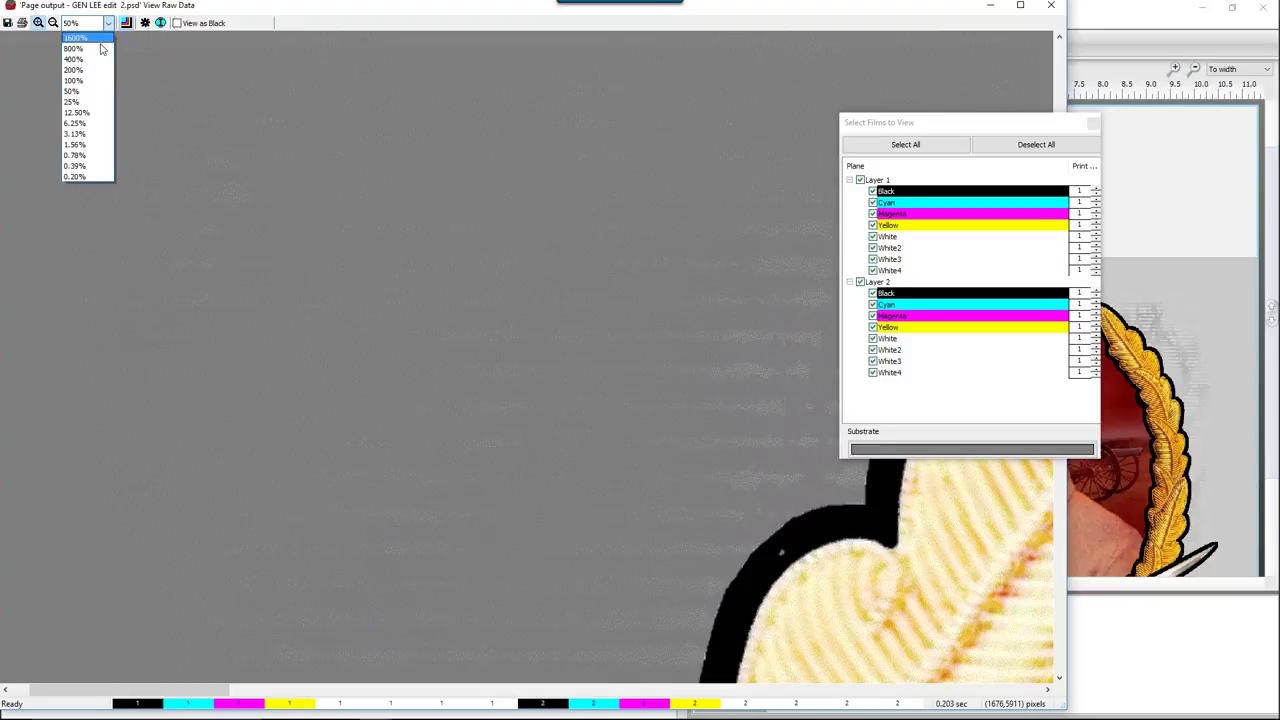
pyautogui.click(93, 134)
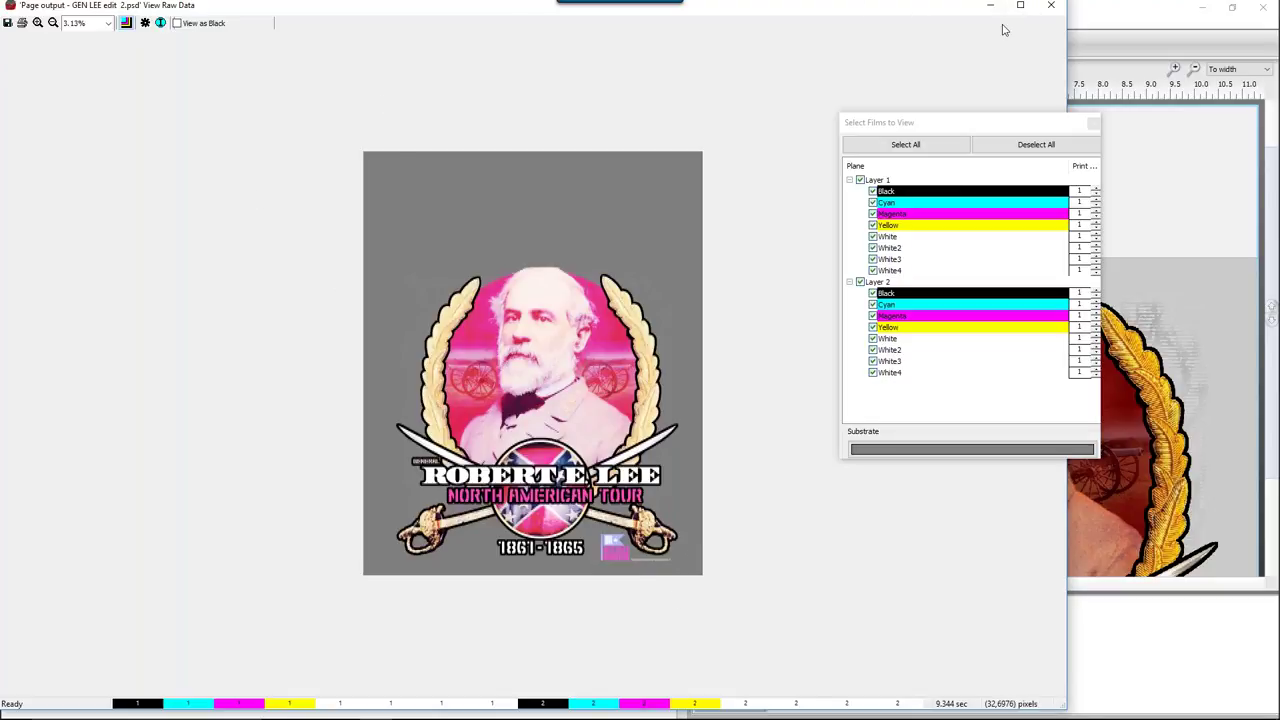
pyautogui.click(1057, 8)
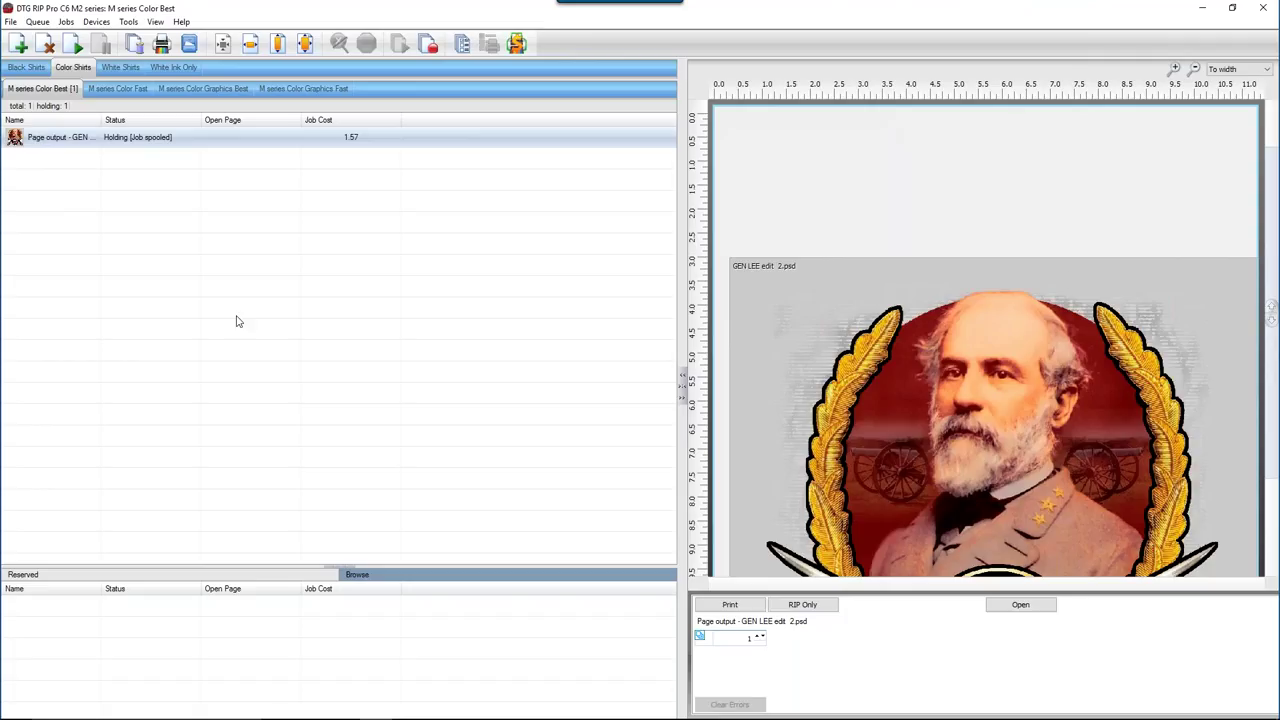
# Step: Bring up the Black Shirts M series Black Best queue and open the GEN LEE edit 1 job's raw data preview
pyautogui.click(40, 68)
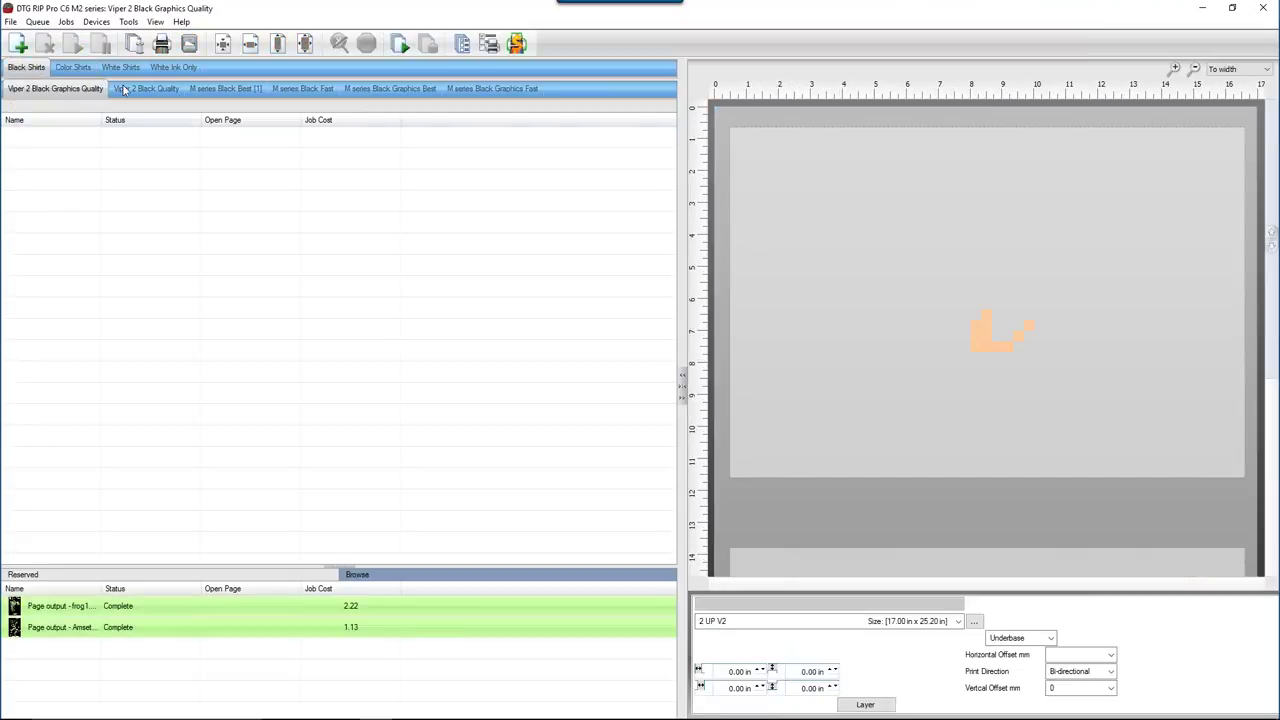
pyautogui.click(230, 89)
pyautogui.rightClick(72, 138)
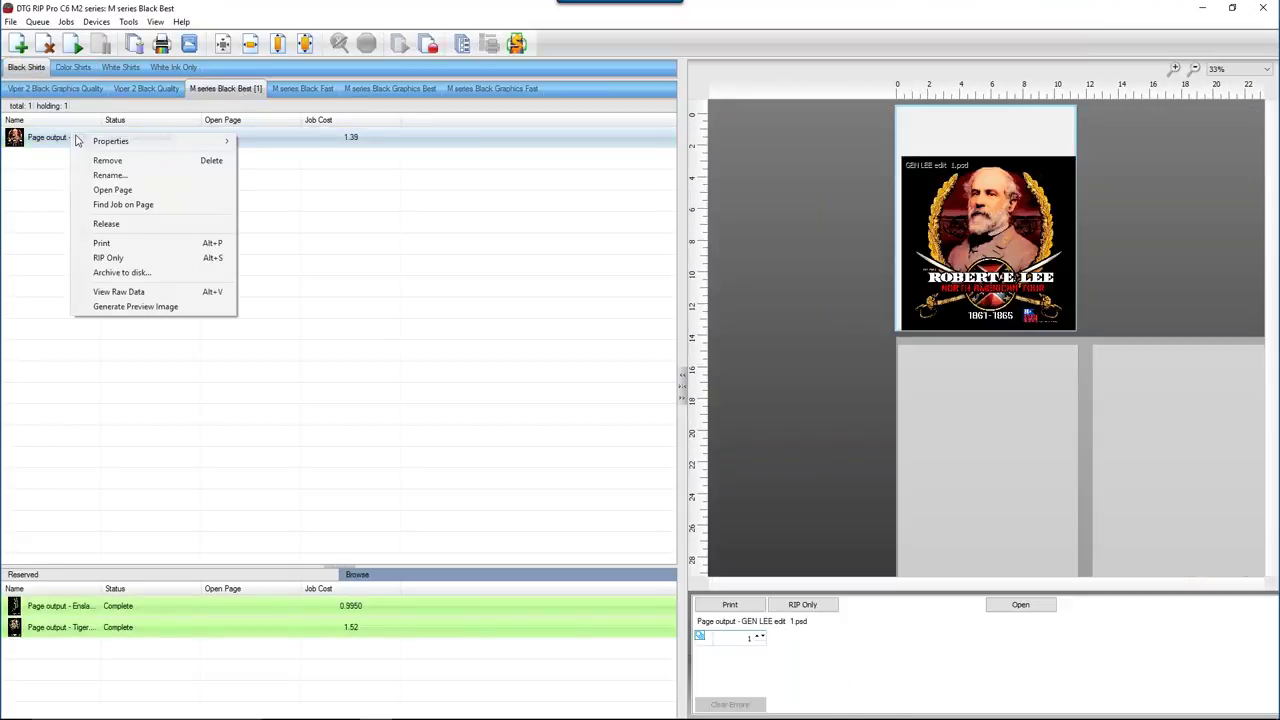
pyautogui.click(140, 291)
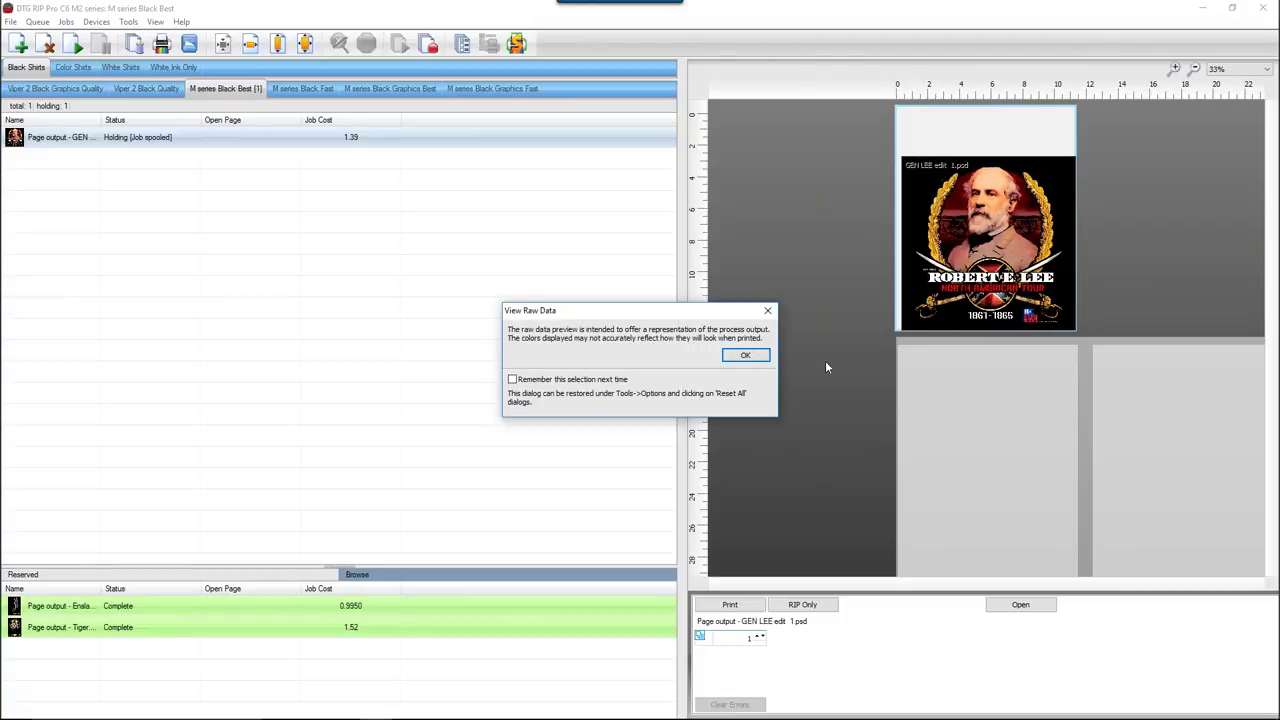
pyautogui.click(745, 355)
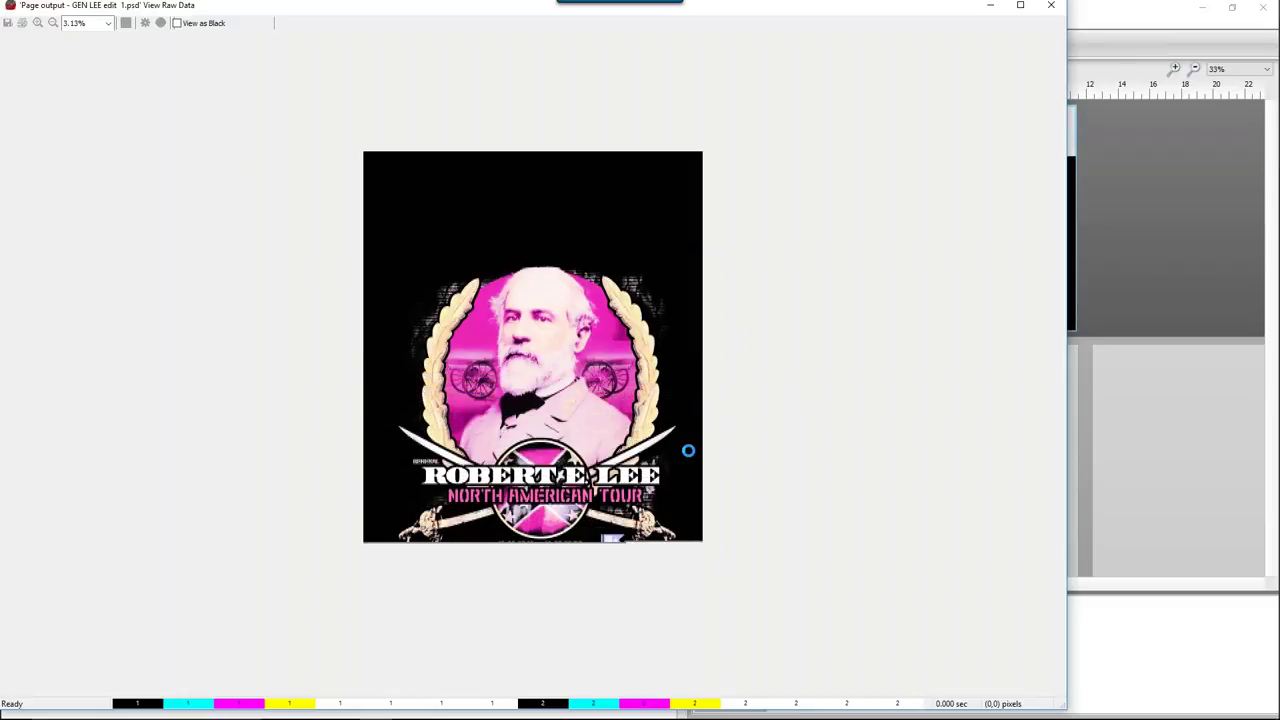
# Step: Set the substrate colour of the GEN LEE edit 1 preview to medium grey
pyautogui.click(914, 450)
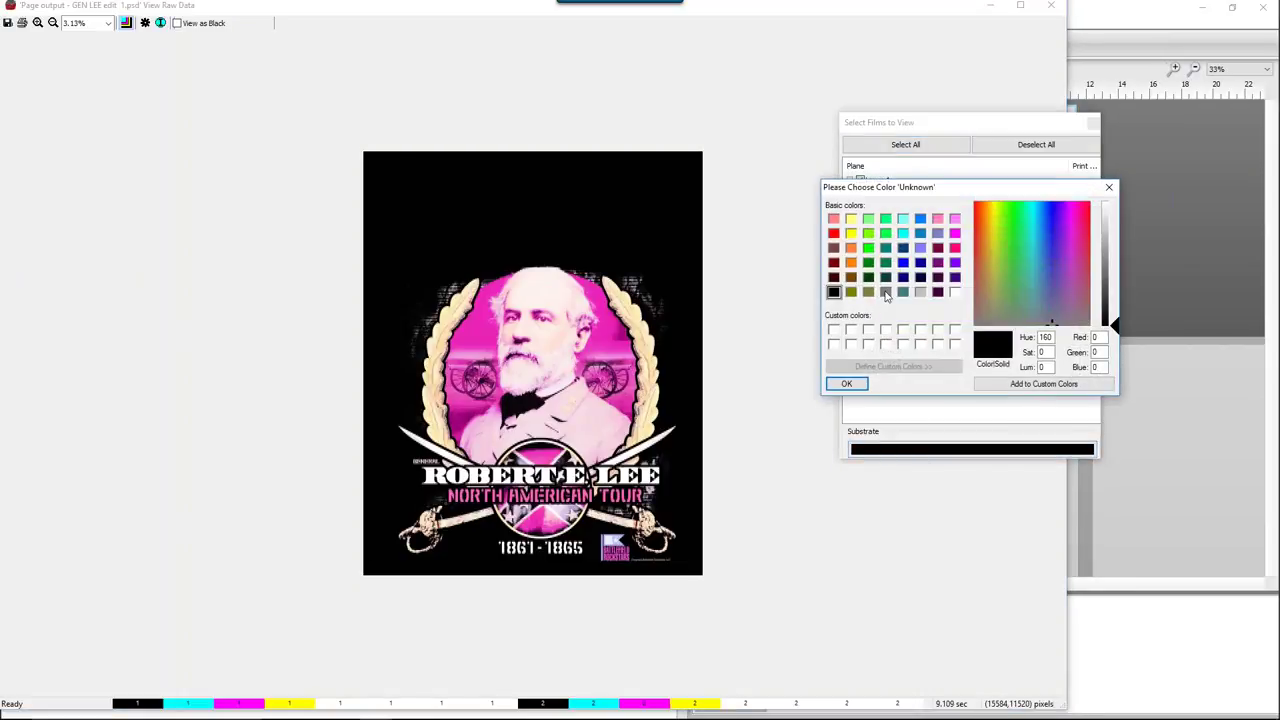
pyautogui.click(885, 293)
pyautogui.click(846, 384)
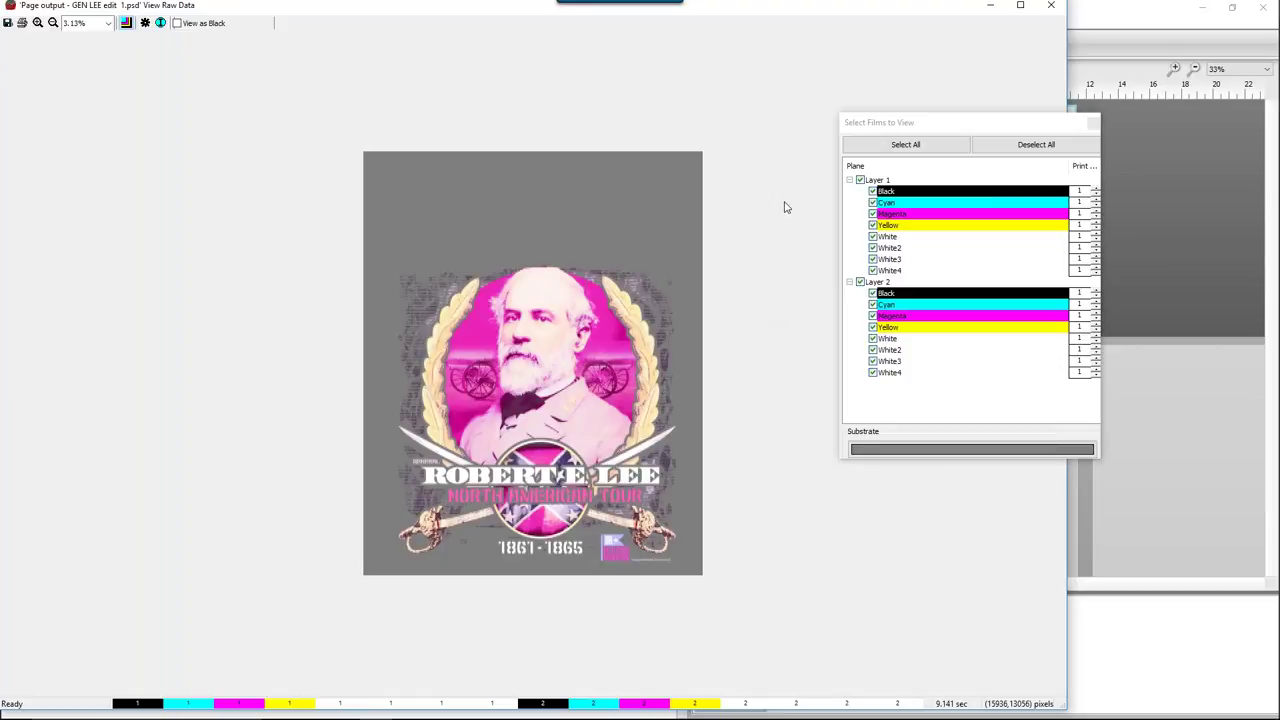
# Step: Show all films, close the raw data preview, and return the GEN LEE edit 1 page output to an editable pending job
pyautogui.click(931, 149)
pyautogui.click(1051, 5)
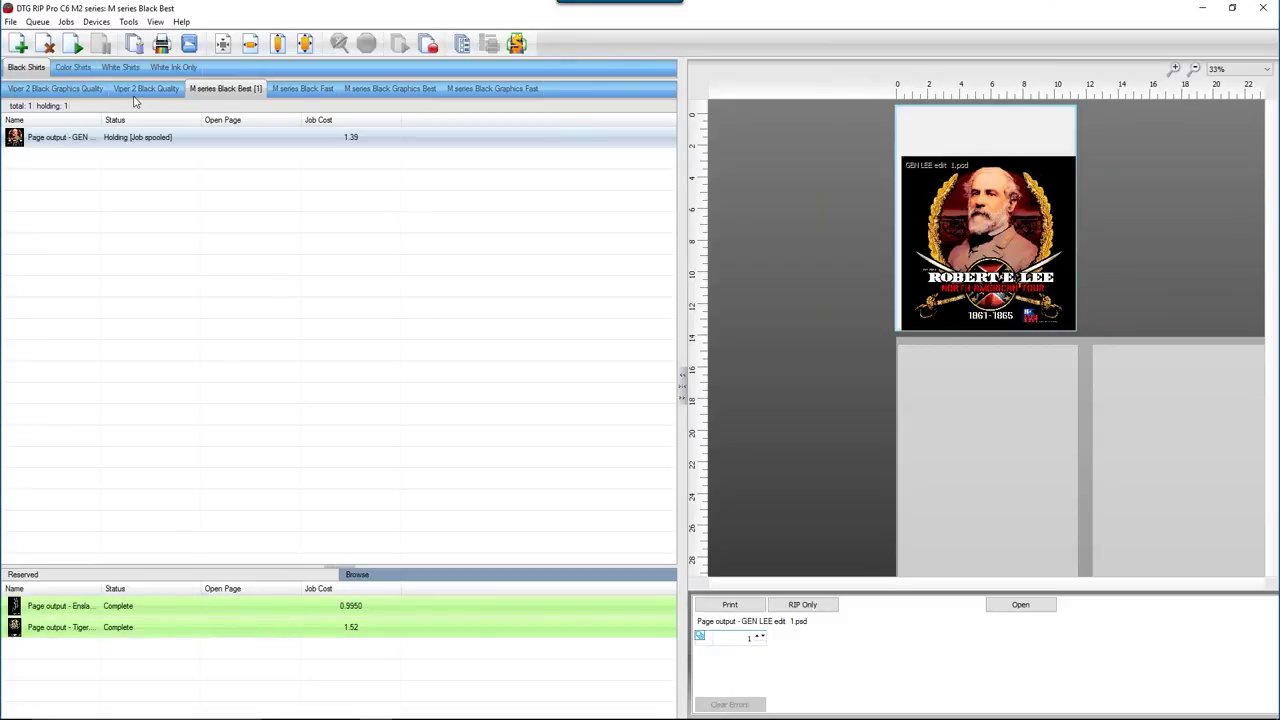
pyautogui.rightClick(173, 144)
pyautogui.click(208, 198)
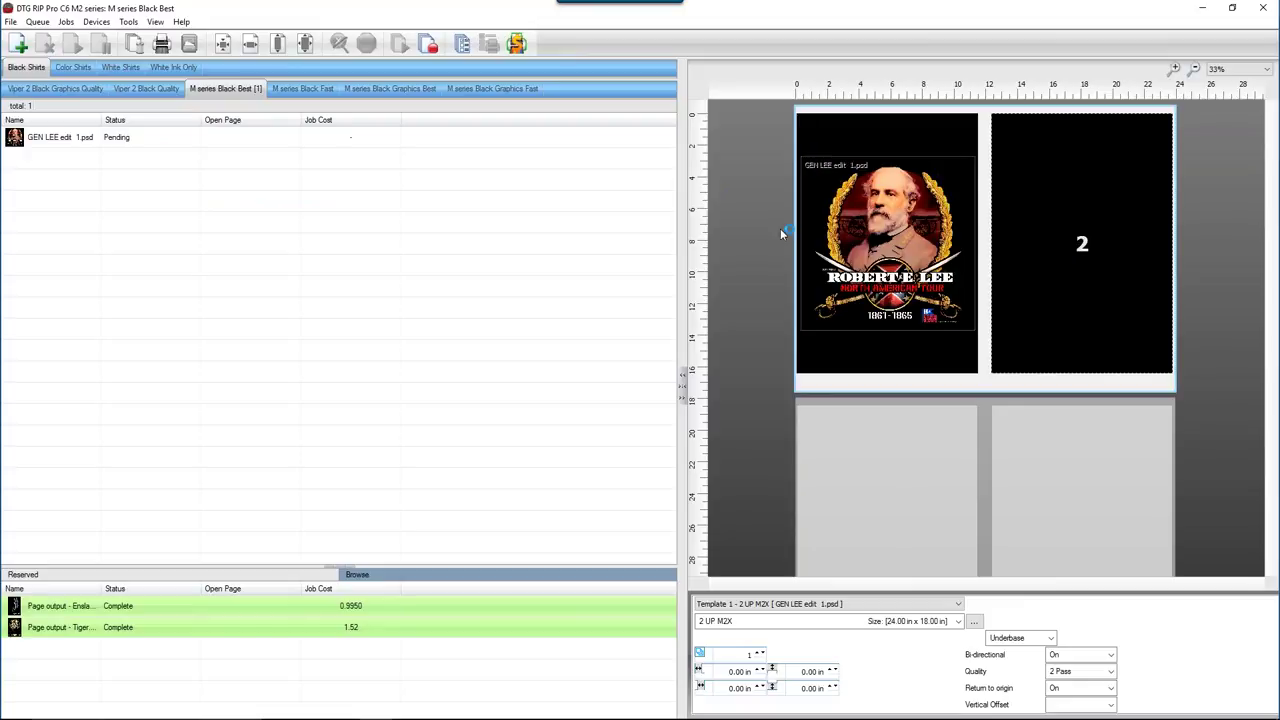
# Step: Start the CADlink KnockMeBlackOut effect on the pending GEN LEE edit 1 job
pyautogui.rightClick(122, 148)
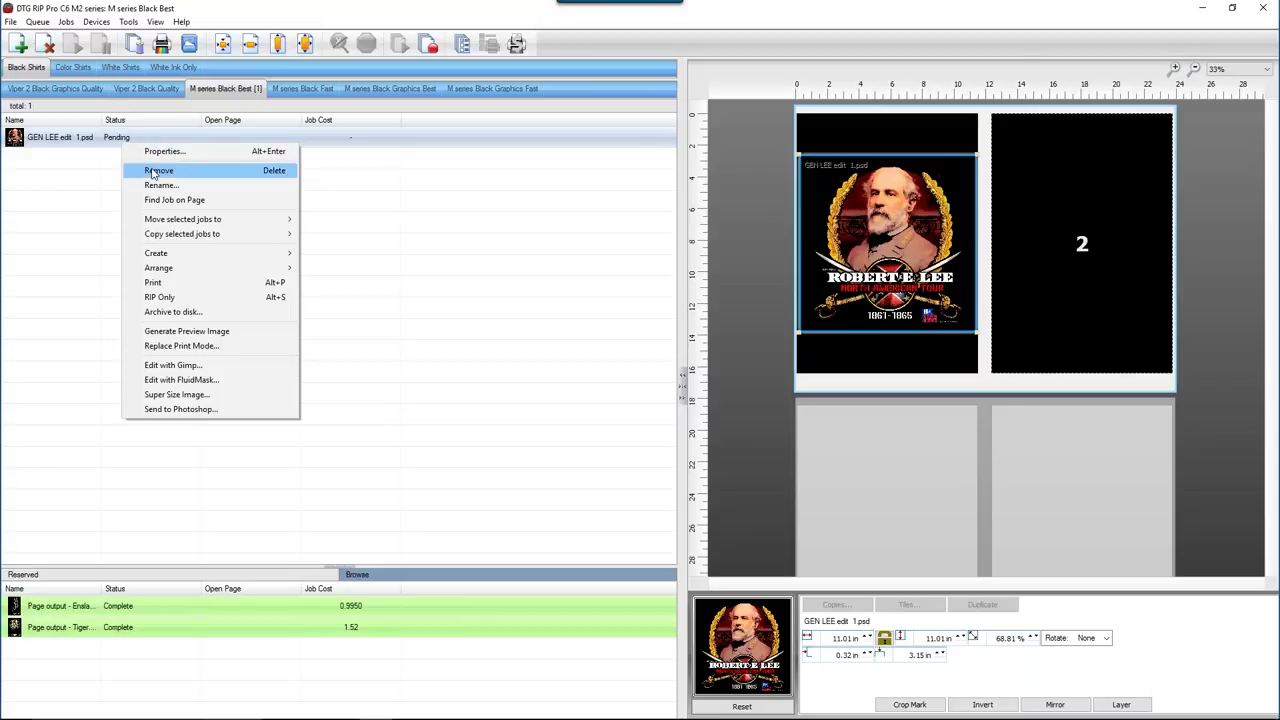
pyautogui.click(66, 207)
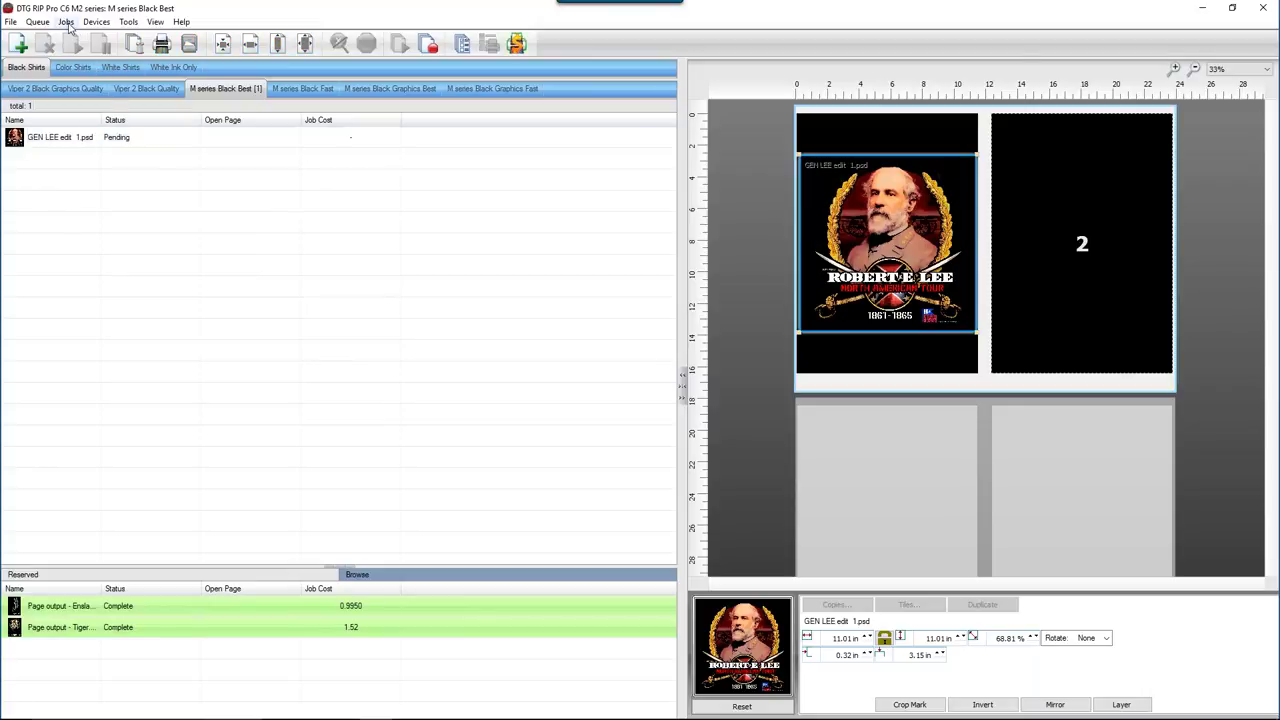
pyautogui.click(106, 137)
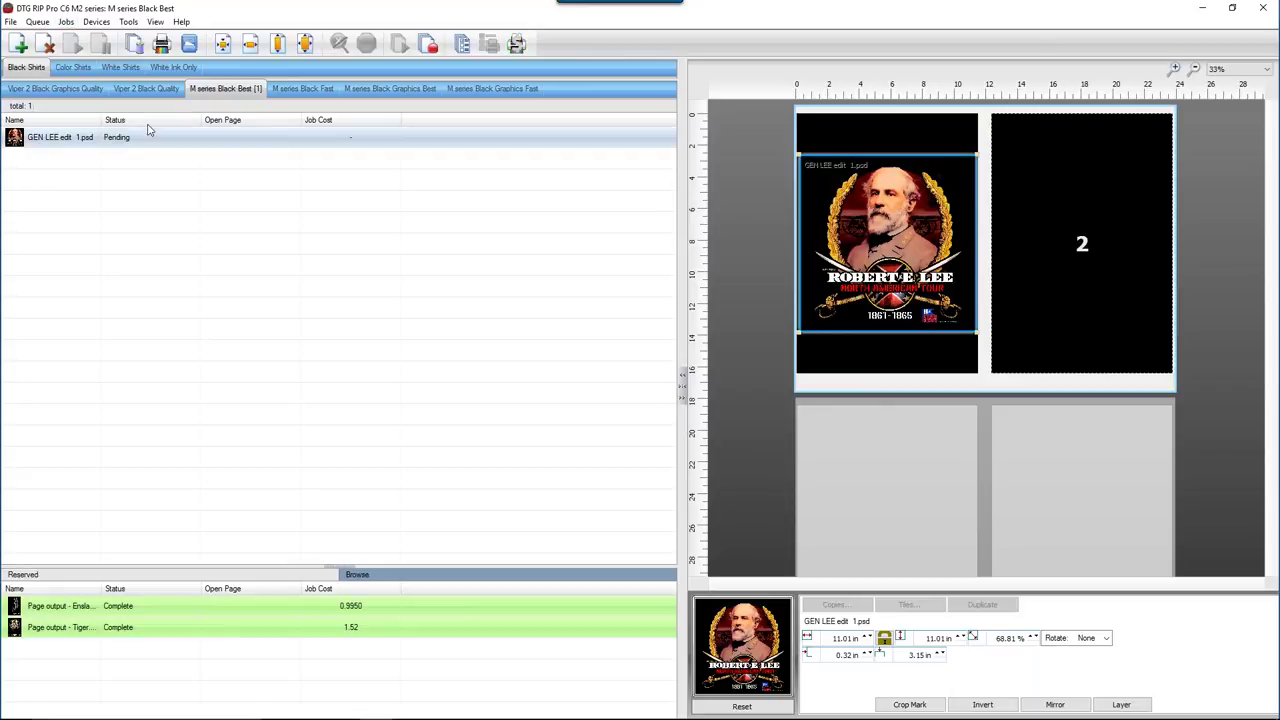
pyautogui.click(66, 21)
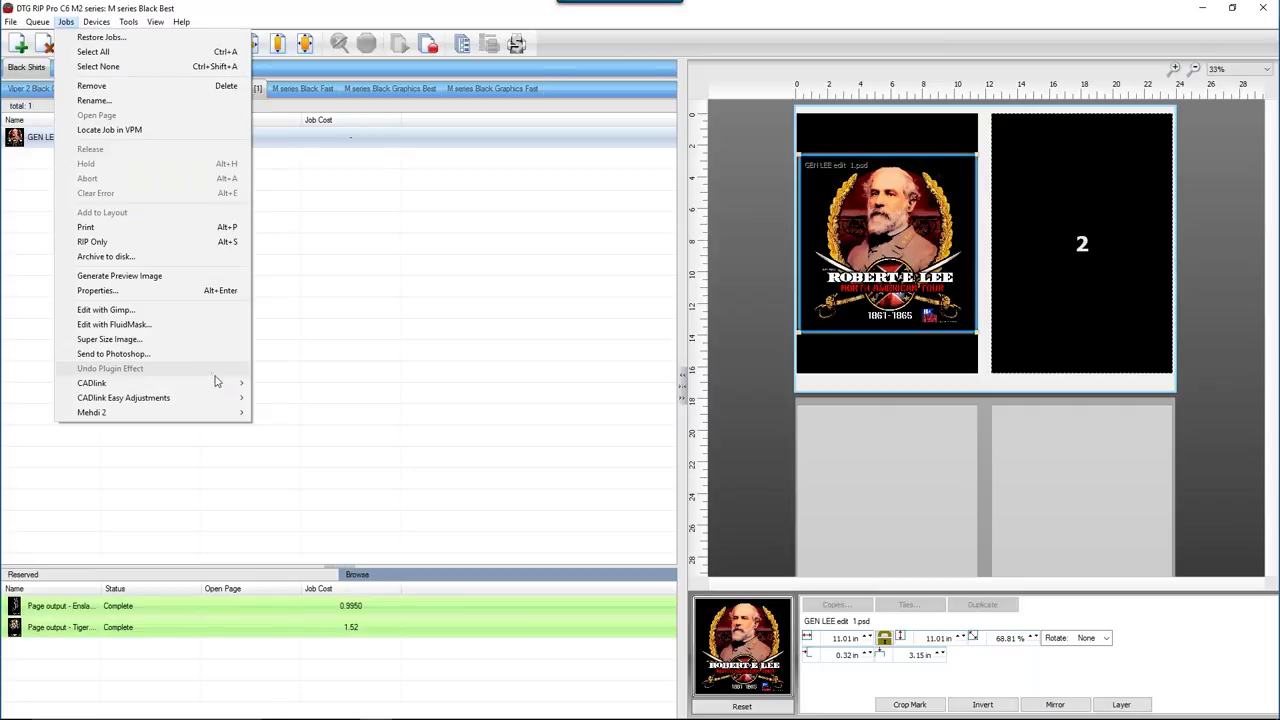
pyautogui.moveTo(232, 383)
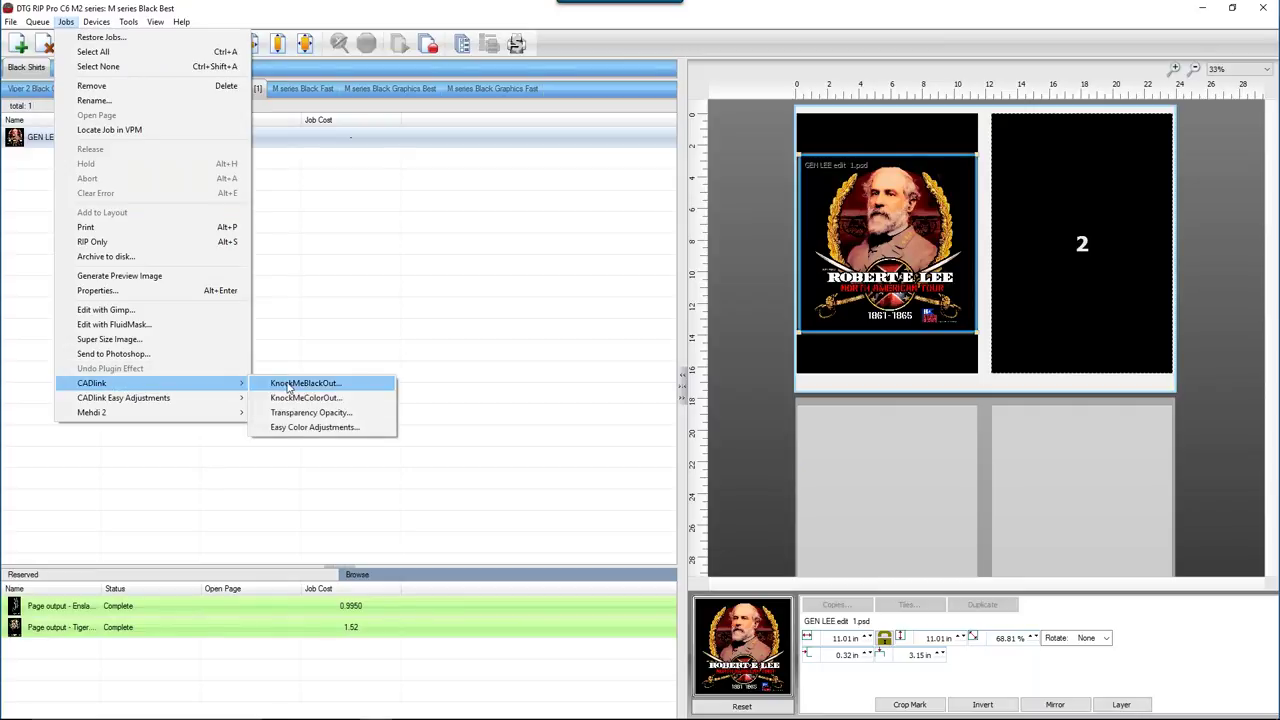
pyautogui.click(292, 386)
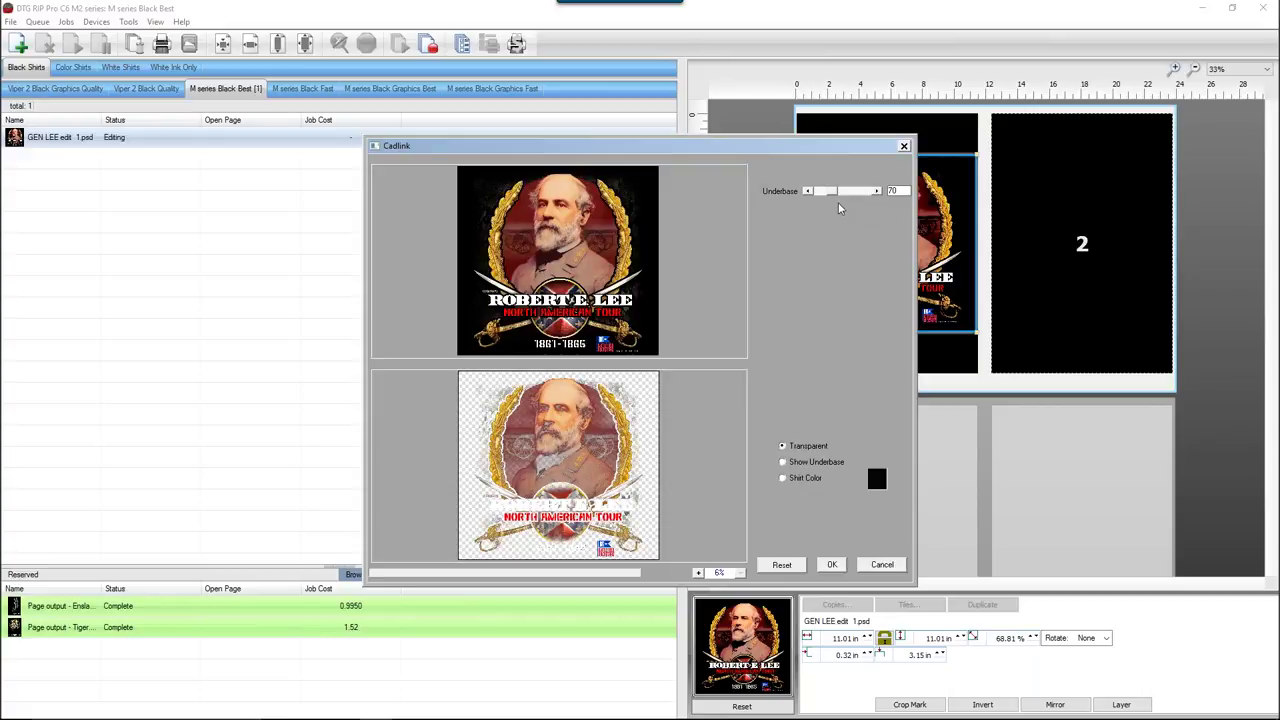
# Step: Preview the underbase at 10% zoom and test Underbase settings of 200 and 26
pyautogui.click(783, 462)
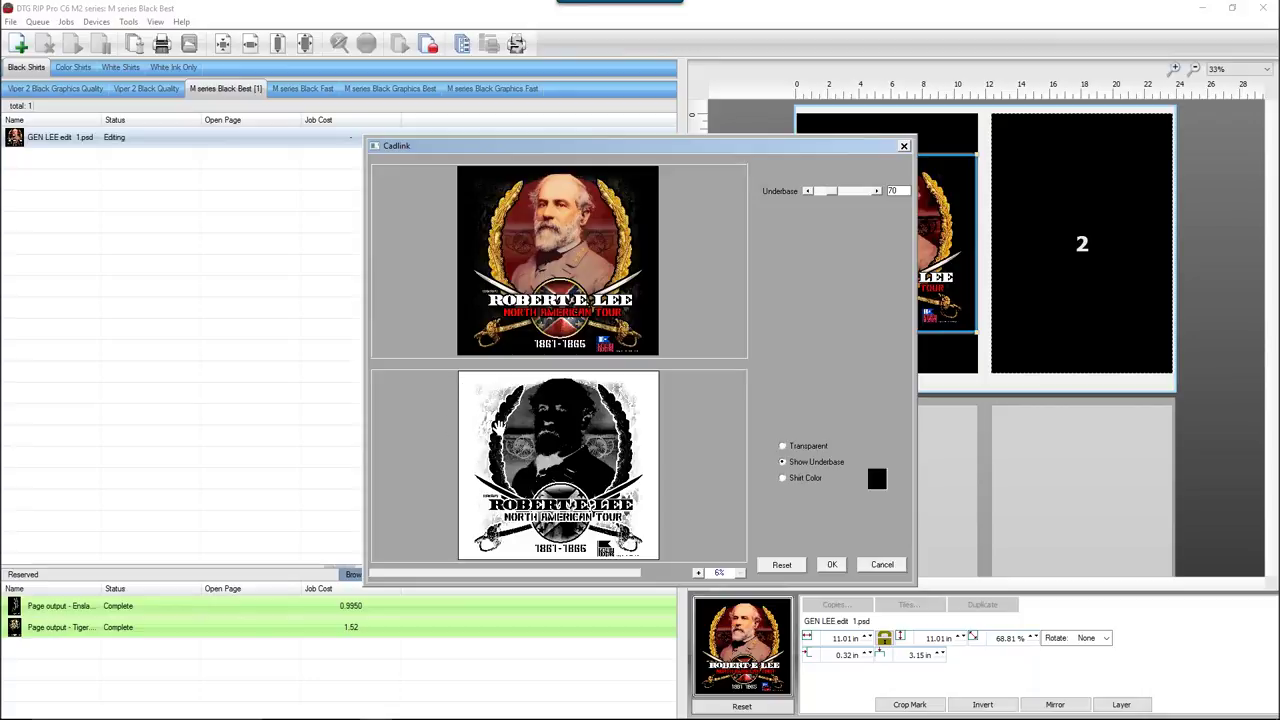
pyautogui.click(698, 574)
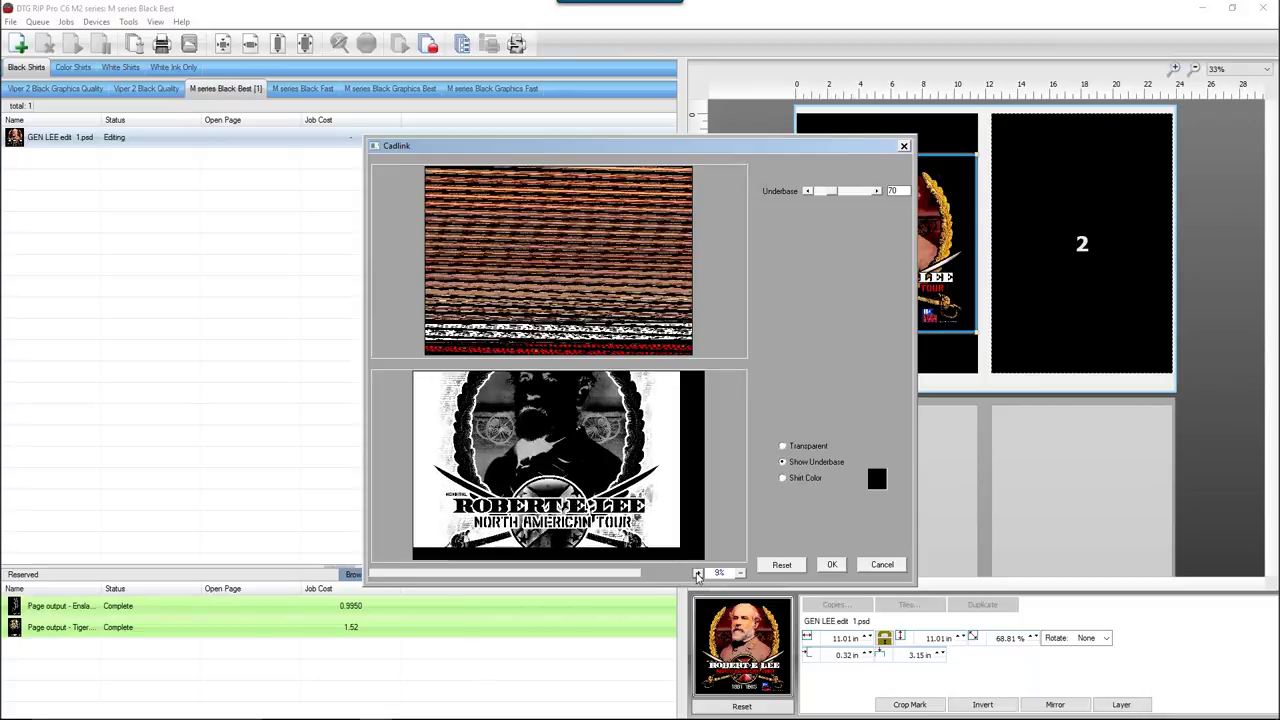
pyautogui.click(698, 574)
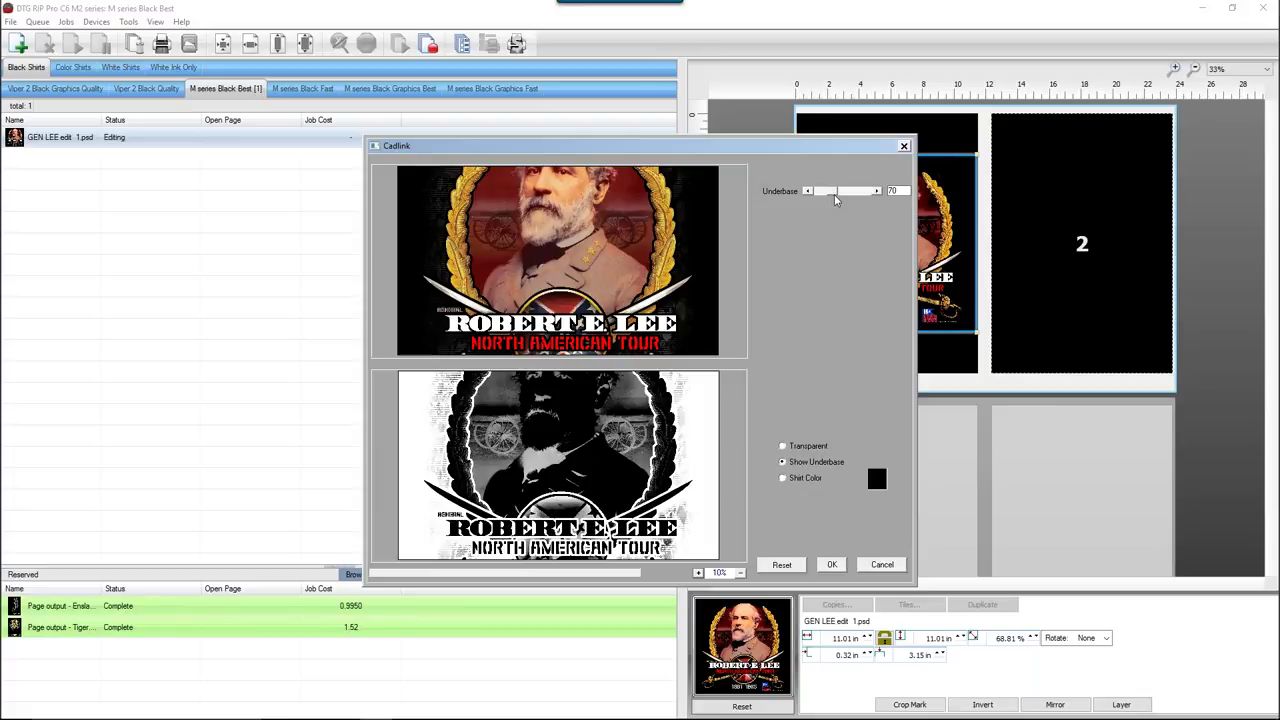
pyautogui.moveTo(835, 195); pyautogui.dragTo(855, 191)
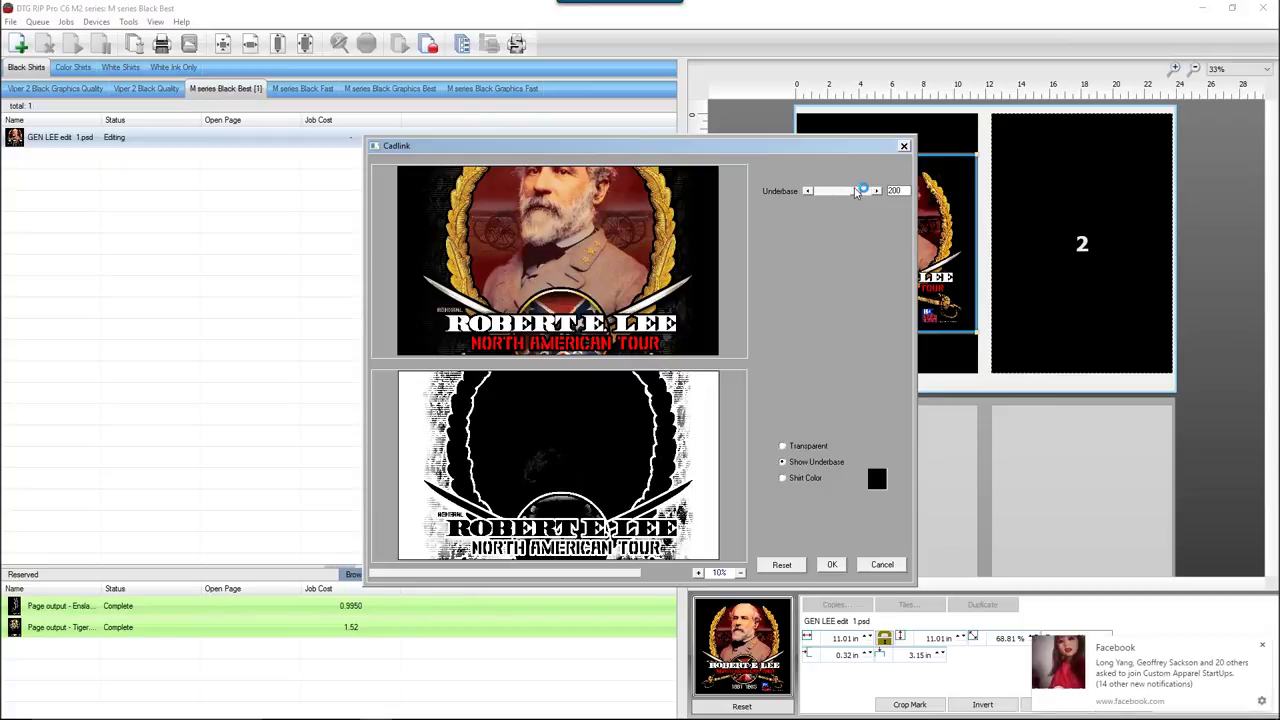
pyautogui.moveTo(857, 190); pyautogui.dragTo(820, 193)
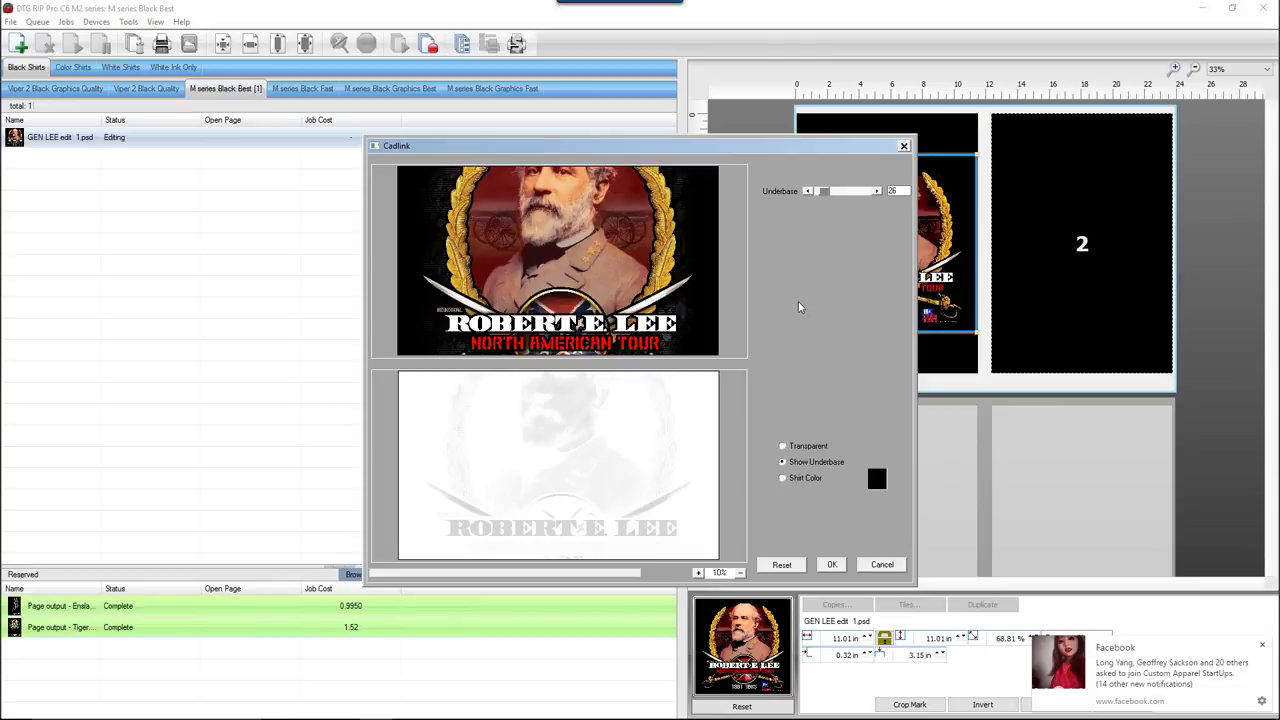
# Step: Preview the knockout on the black shirt colour, set the Underbase to 80, and apply it after checking the underbase view
pyautogui.click(783, 478)
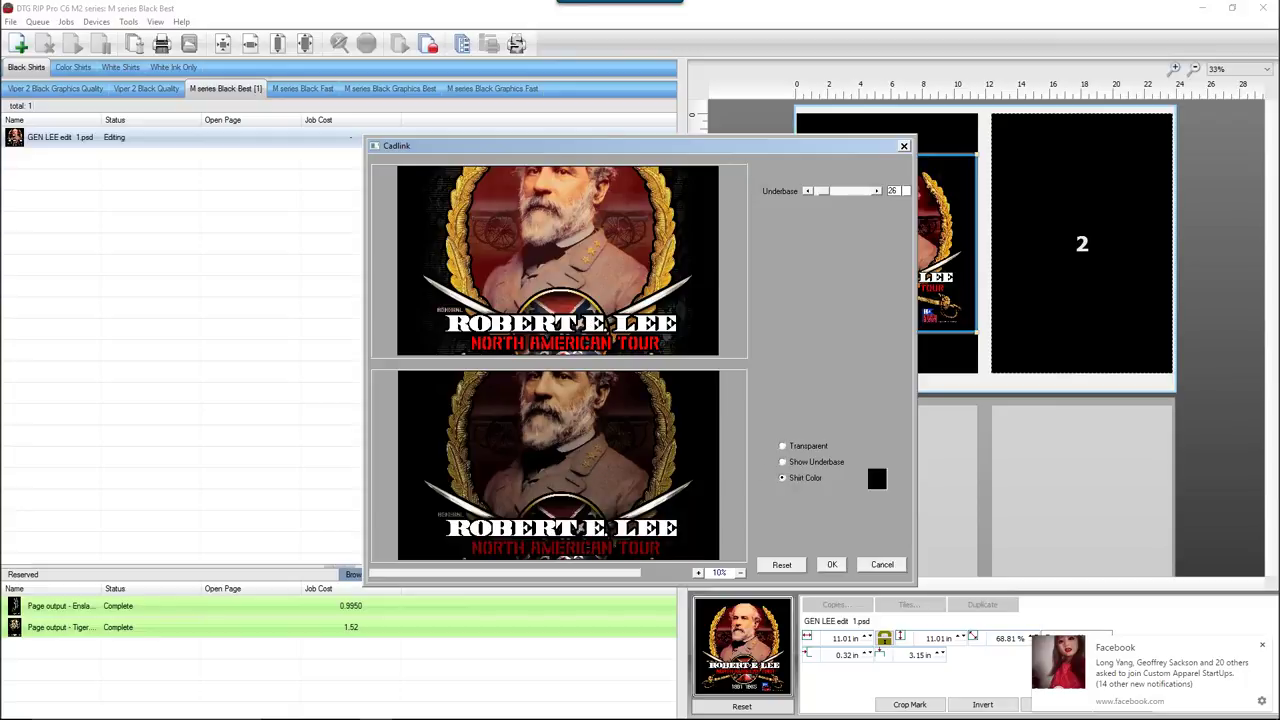
pyautogui.click(877, 191)
pyautogui.click(877, 191)
pyautogui.click(877, 191)
pyautogui.click(877, 191)
pyautogui.click(877, 191)
pyautogui.click(877, 191)
pyautogui.click(877, 191)
pyautogui.click(877, 191)
pyautogui.click(877, 191)
pyautogui.click(877, 191)
pyautogui.click(877, 191)
pyautogui.click(877, 191)
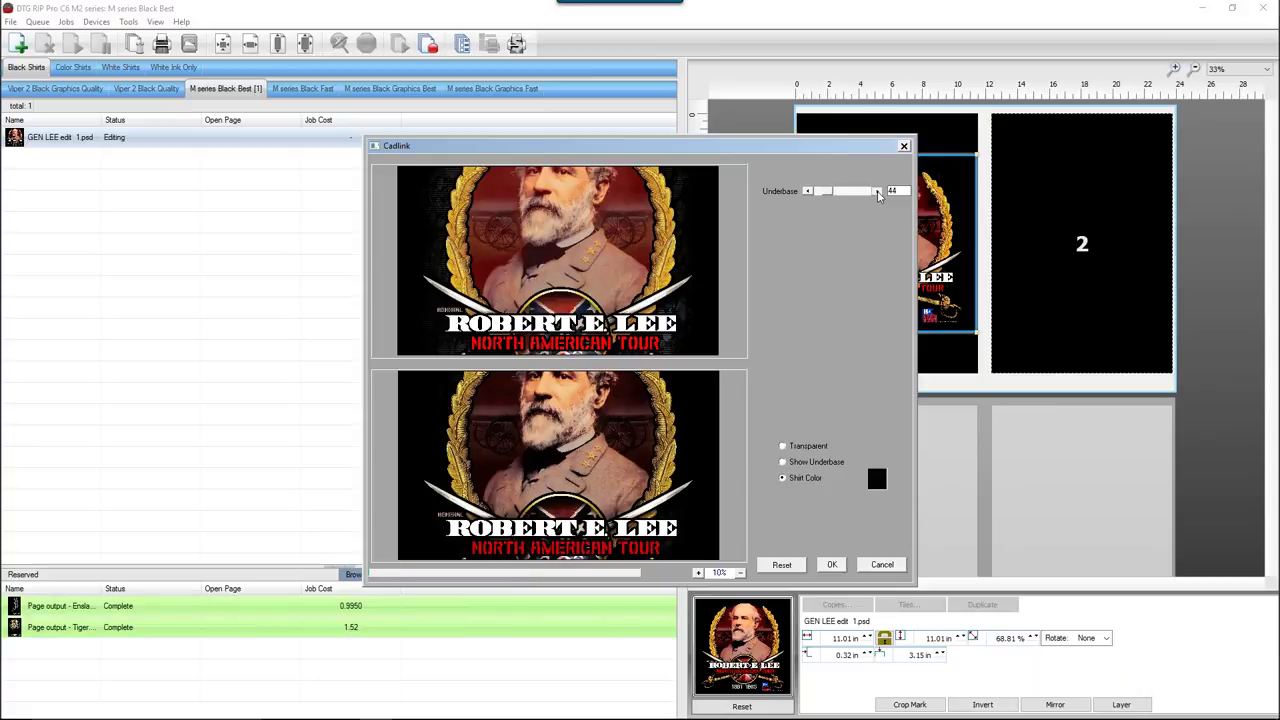
pyautogui.click(877, 191)
pyautogui.click(877, 191)
pyautogui.click(877, 191)
pyautogui.click(877, 191)
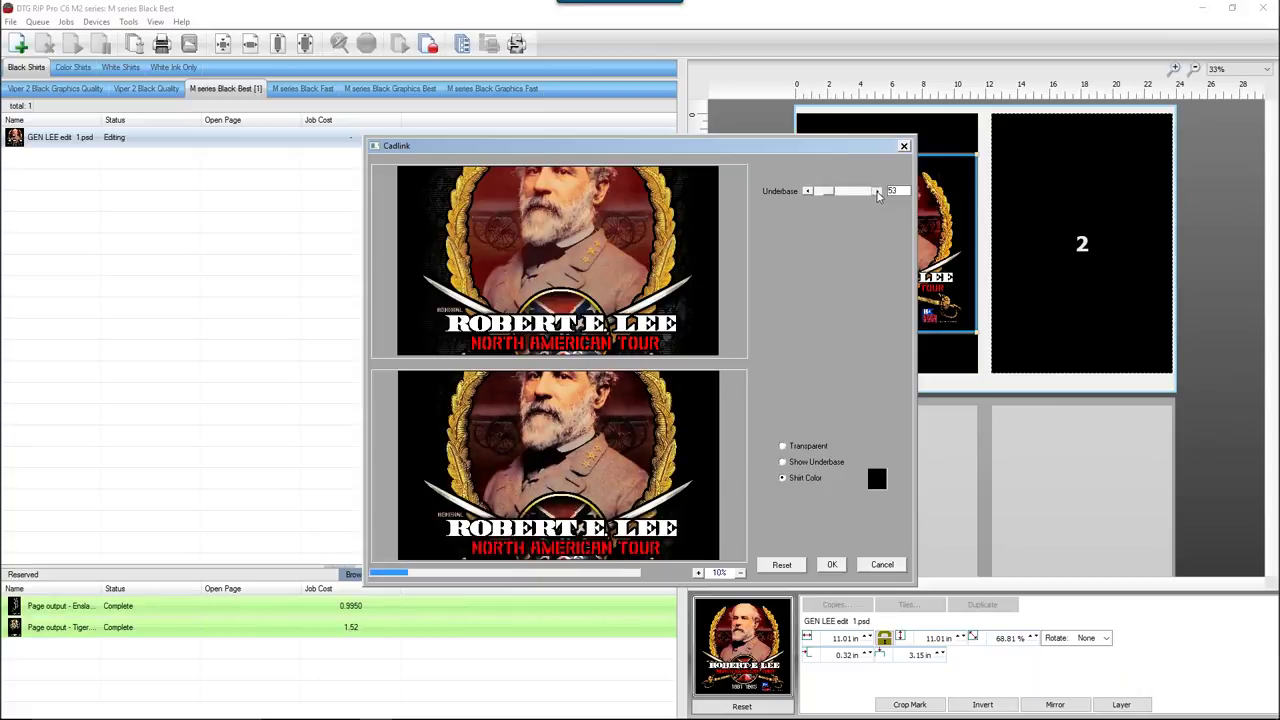
pyautogui.click(877, 191)
pyautogui.click(877, 191)
pyautogui.click(877, 191)
pyautogui.click(877, 191)
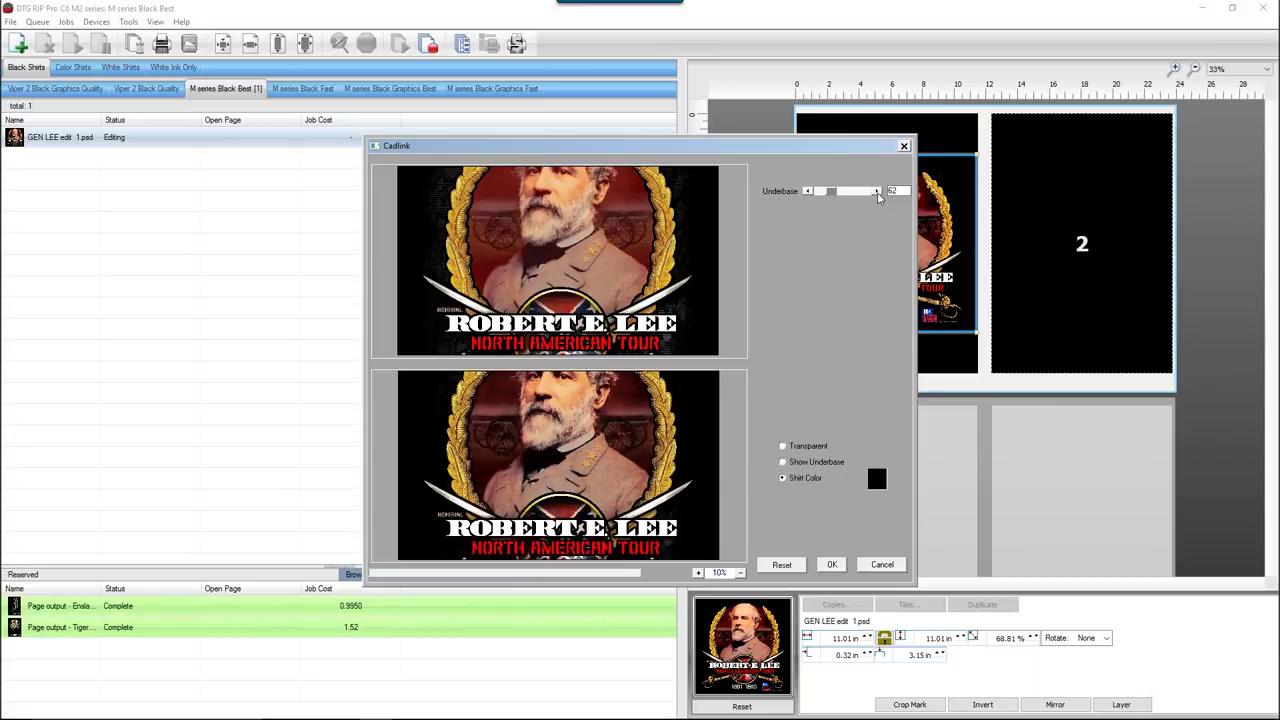
pyautogui.click(877, 191)
pyautogui.click(877, 191)
pyautogui.click(877, 191)
pyautogui.click(877, 191)
pyautogui.click(877, 191)
pyautogui.click(877, 191)
pyautogui.click(877, 191)
pyautogui.click(877, 191)
pyautogui.click(877, 191)
pyautogui.click(877, 191)
pyautogui.click(877, 191)
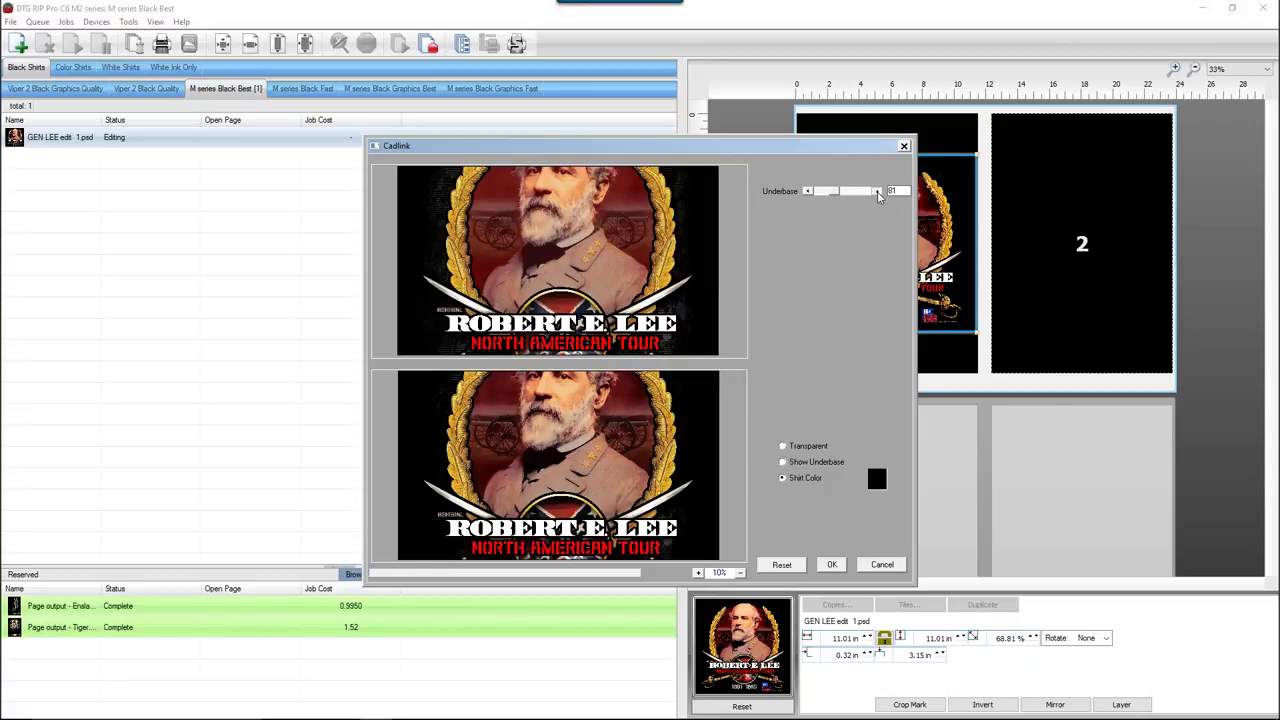
pyautogui.click(808, 191)
pyautogui.click(783, 462)
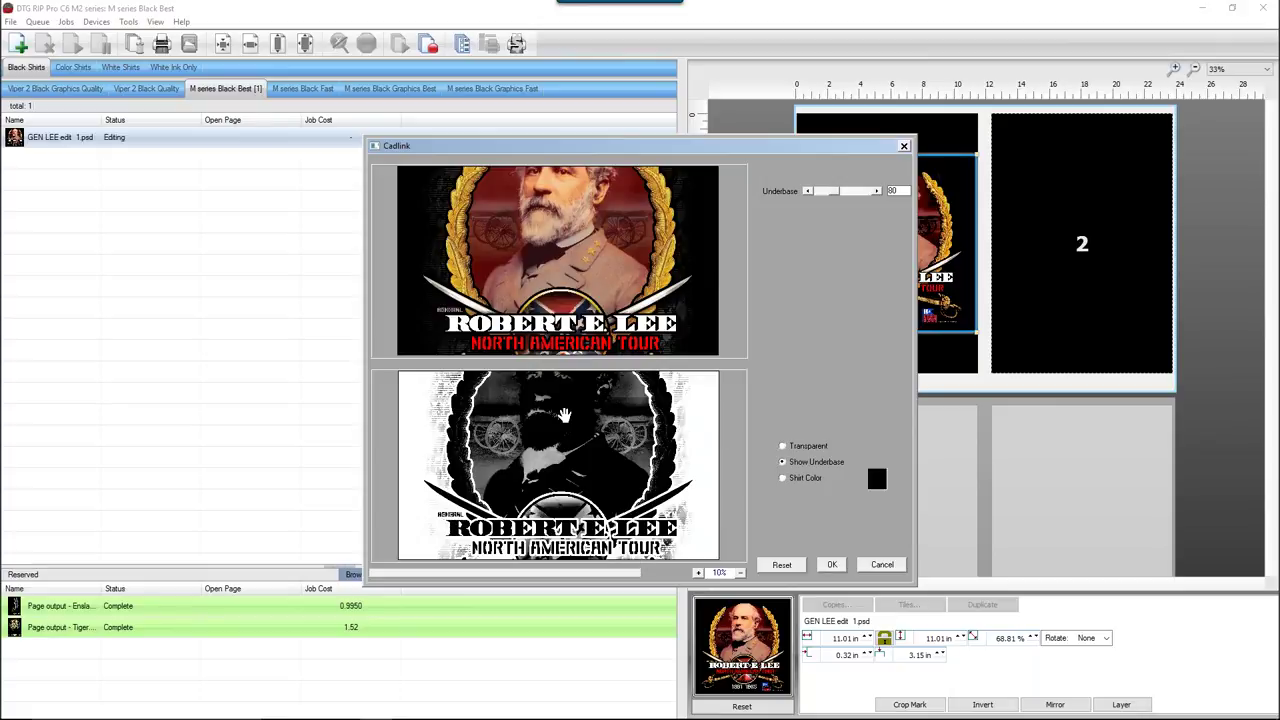
pyautogui.click(831, 564)
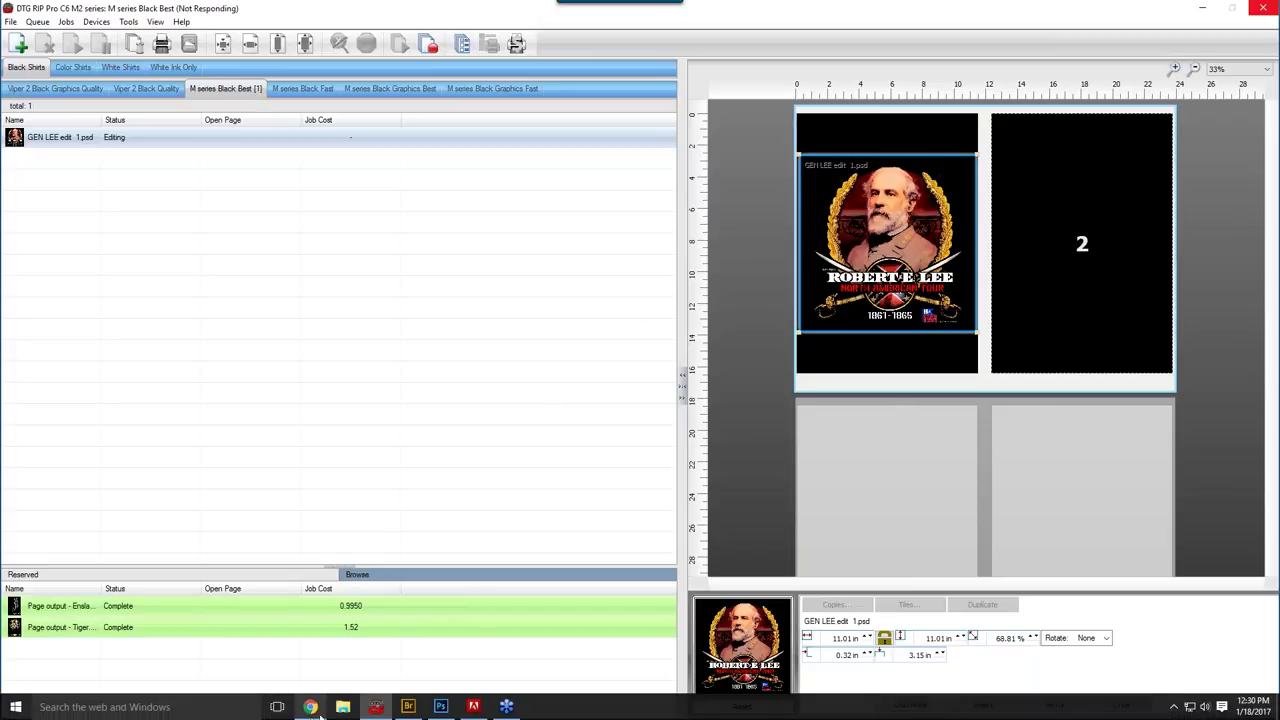
# Step: Switch to Photoshop and add a black (000000) solid colour fill layer beneath BACKGROUND TEXTURE in GEN LEE edit 2
pyautogui.click(440, 707)
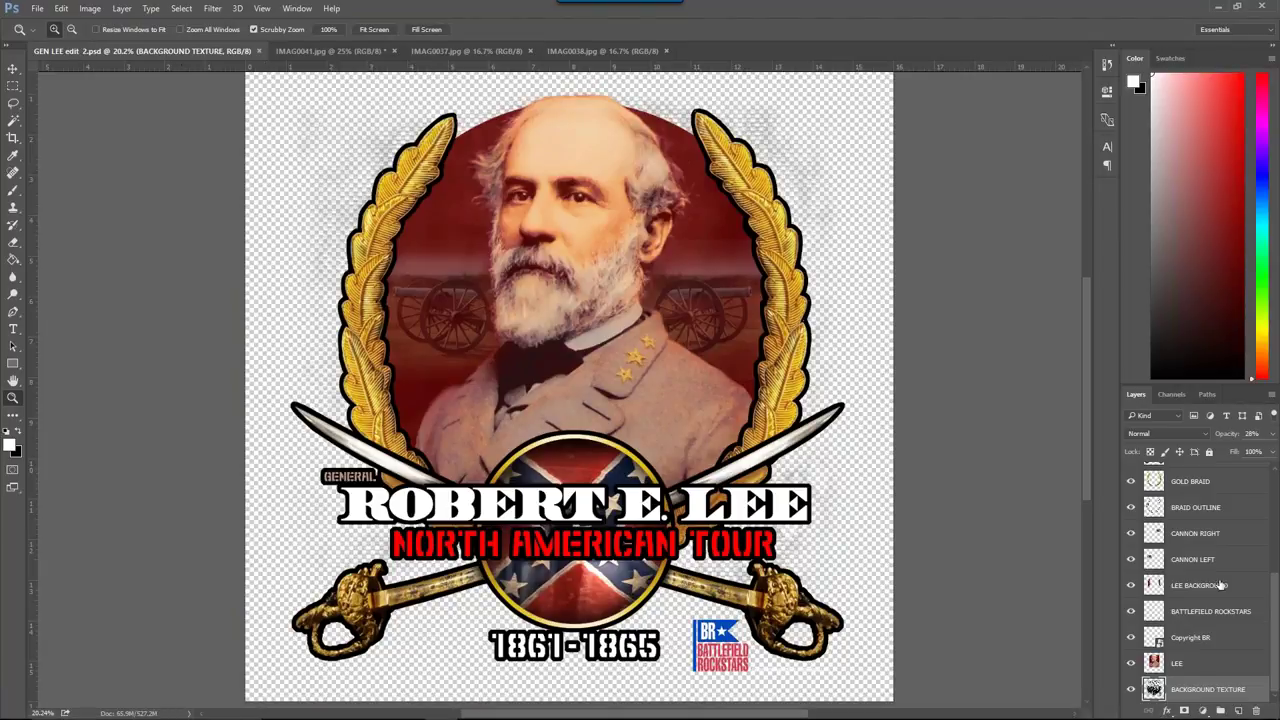
pyautogui.click(1201, 712)
pyautogui.click(1188, 426)
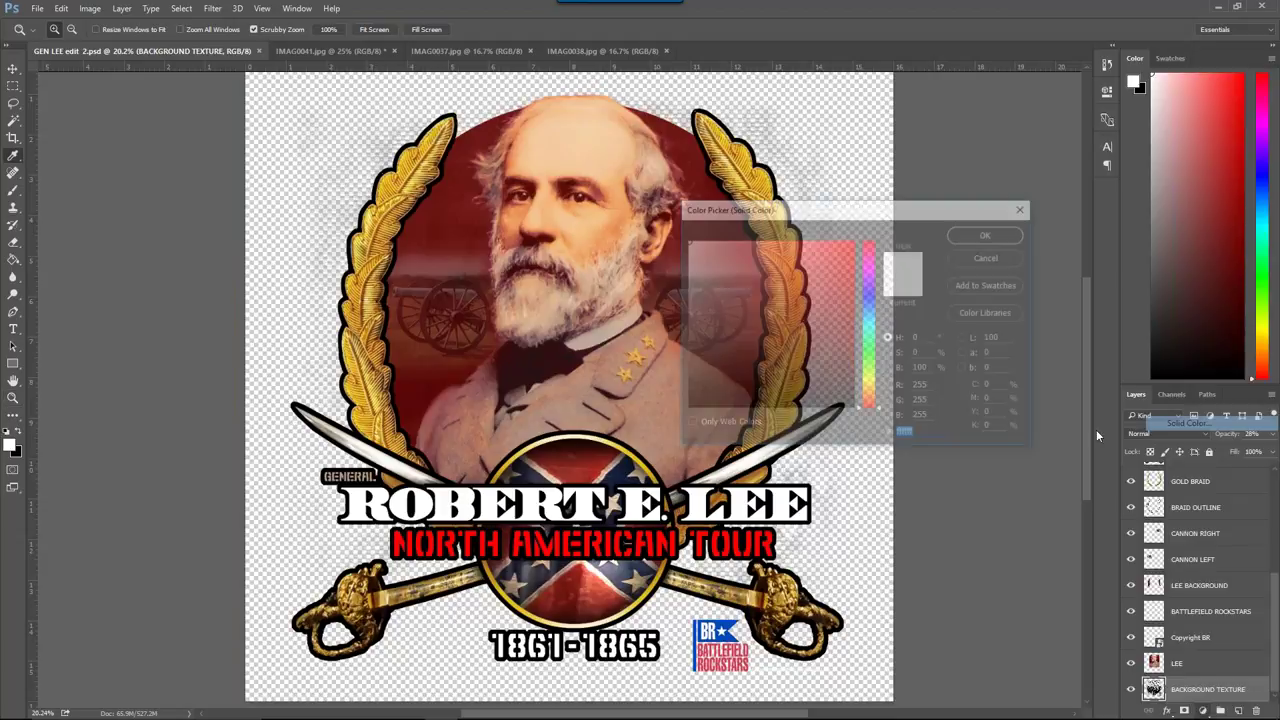
pyautogui.click(662, 430)
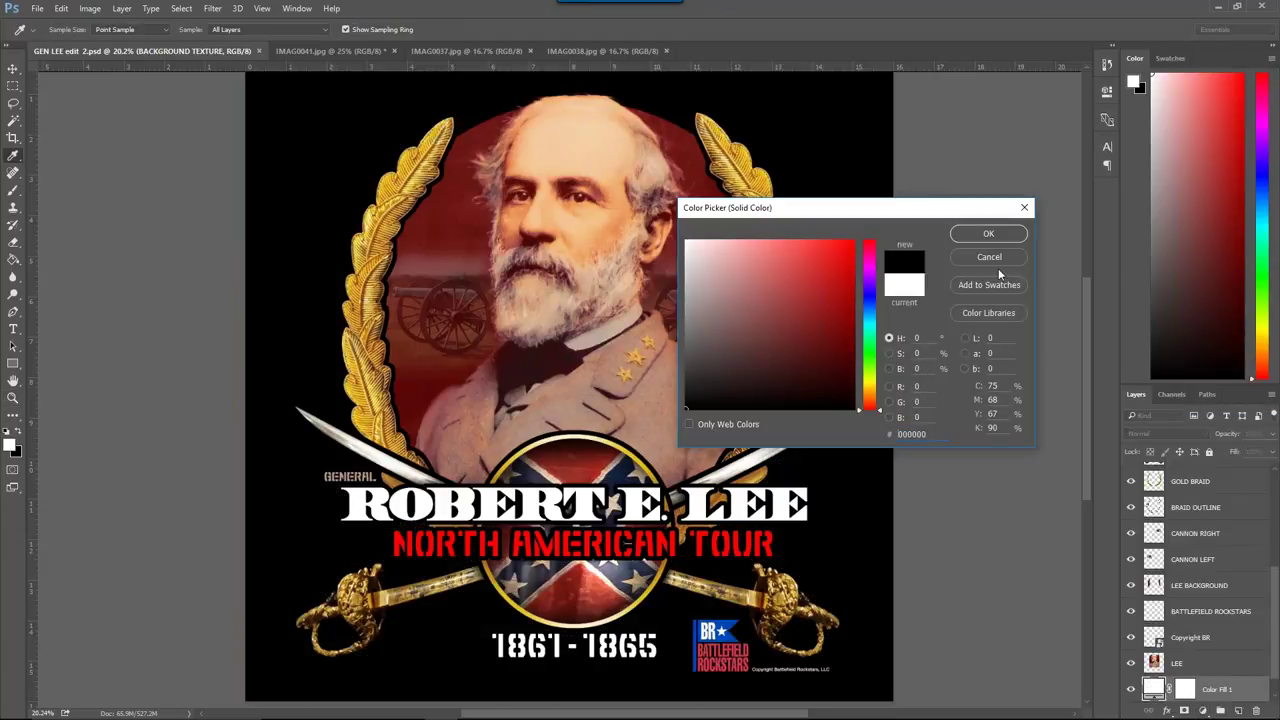
pyautogui.click(1007, 236)
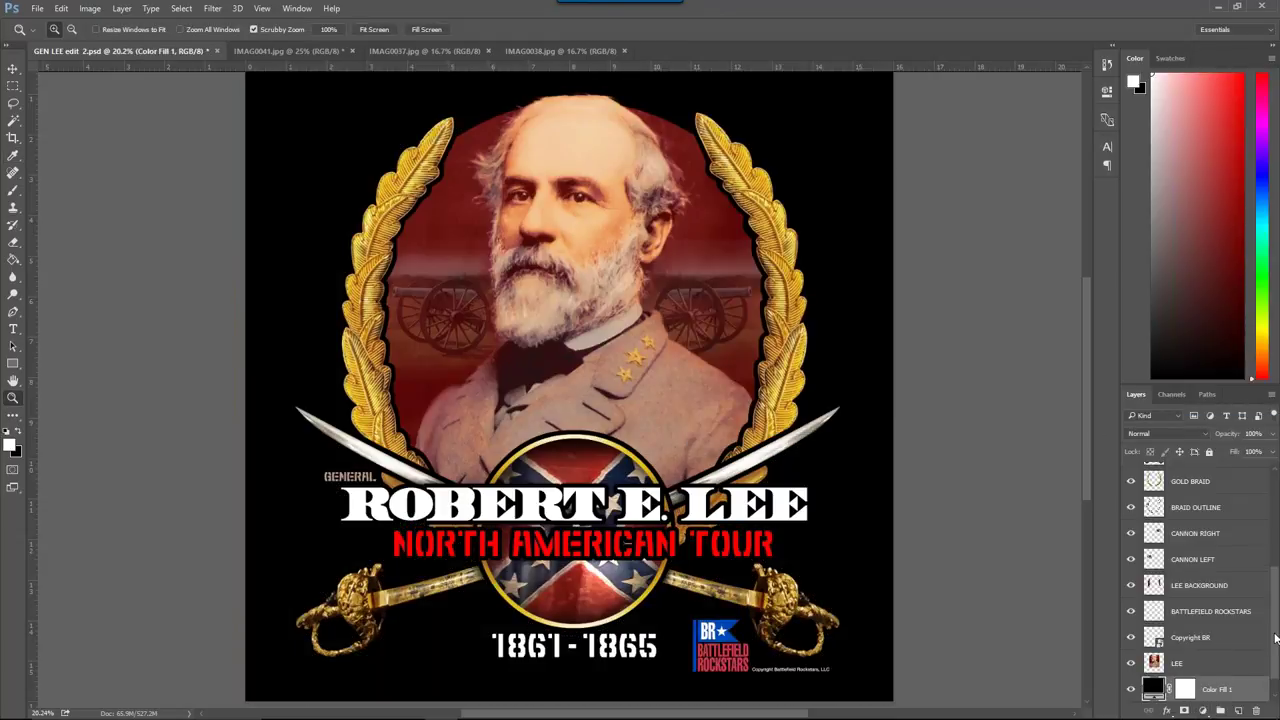
pyautogui.moveTo(1275, 638); pyautogui.dragTo(1228, 700)
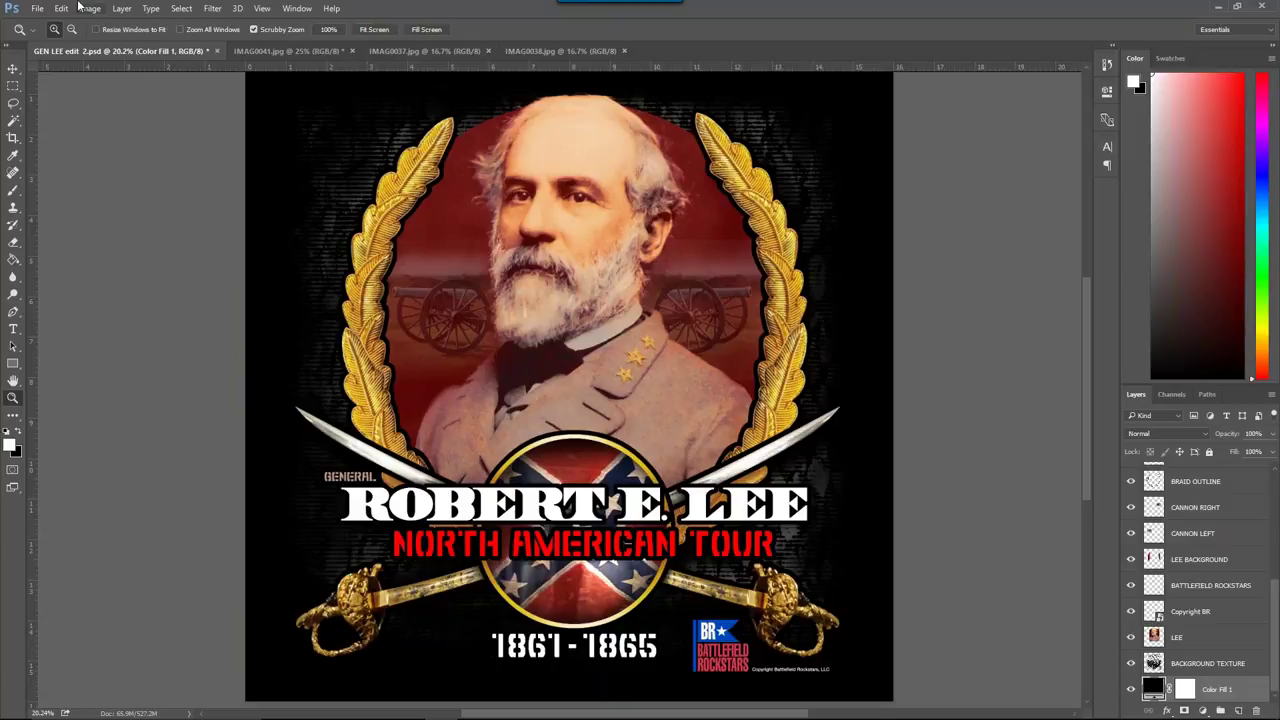
# Step: Switch to DTG RIP Pro, send the knocked-out GEN LEE edit 1 job to Photoshop, and bring up Photoshop to view it
pyautogui.moveTo(307, 714)
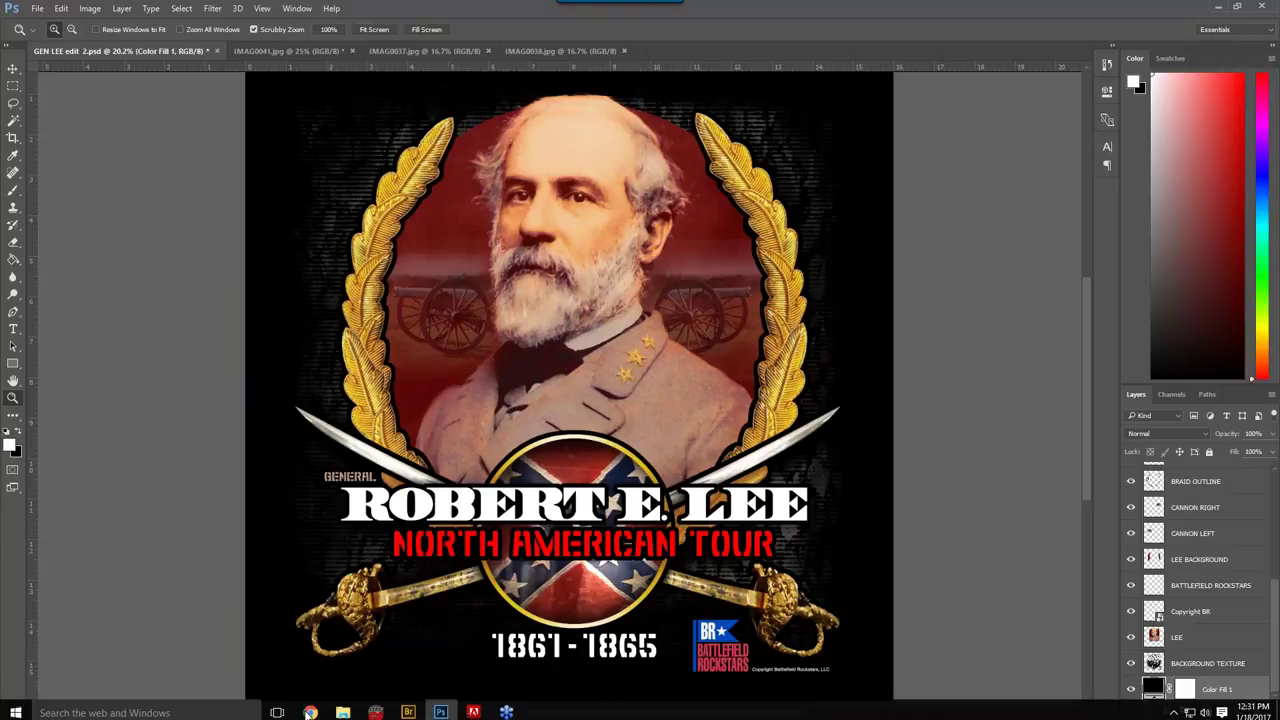
pyautogui.click(376, 711)
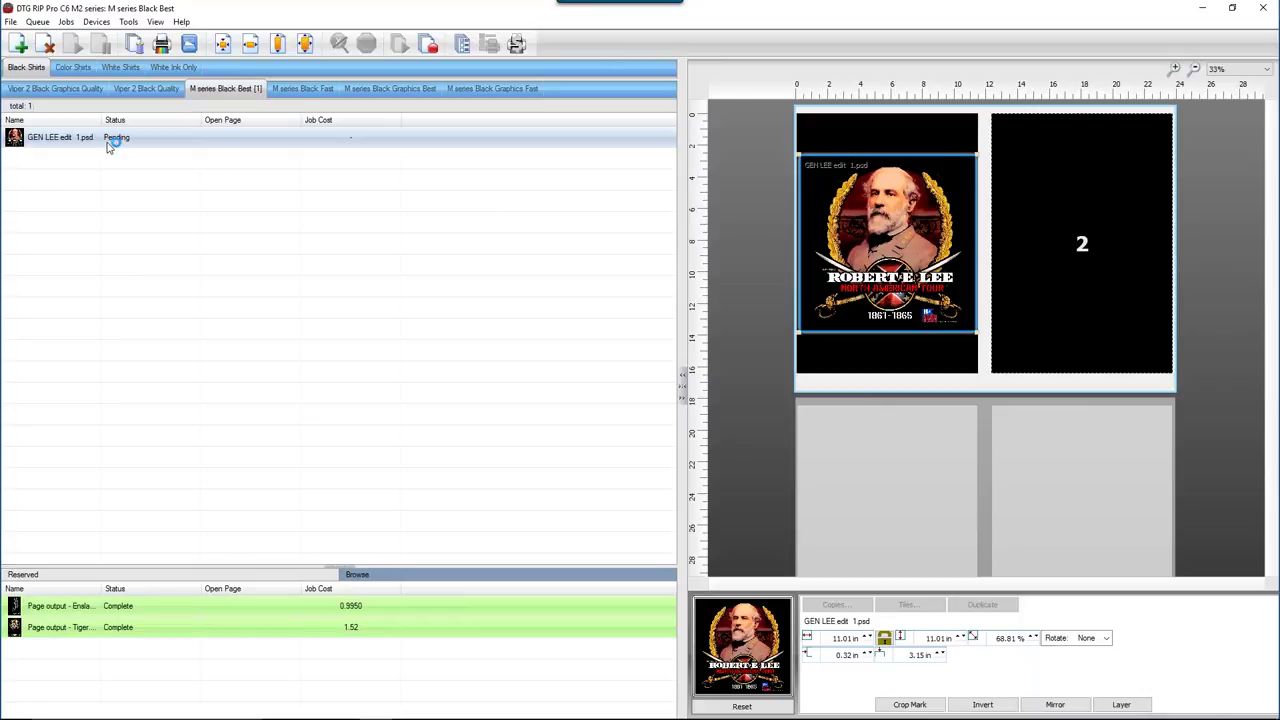
pyautogui.rightClick(140, 142)
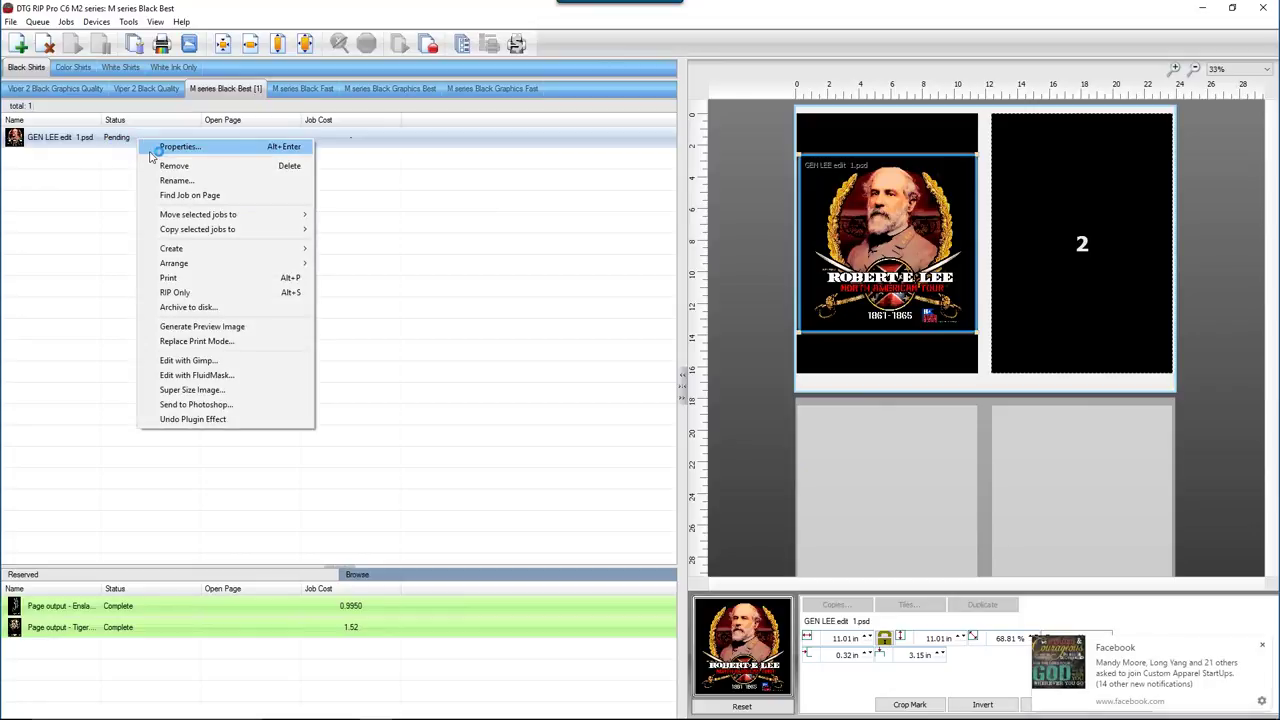
pyautogui.click(218, 404)
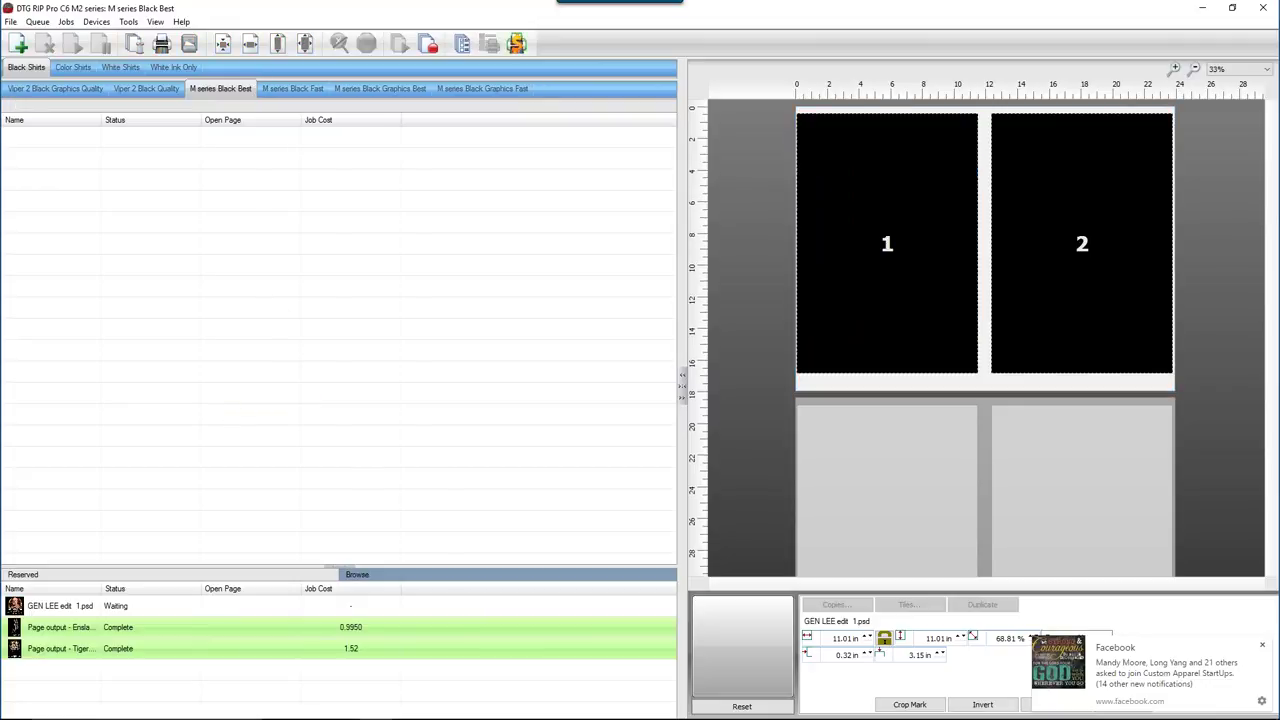
pyautogui.moveTo(408, 707)
pyautogui.click(440, 707)
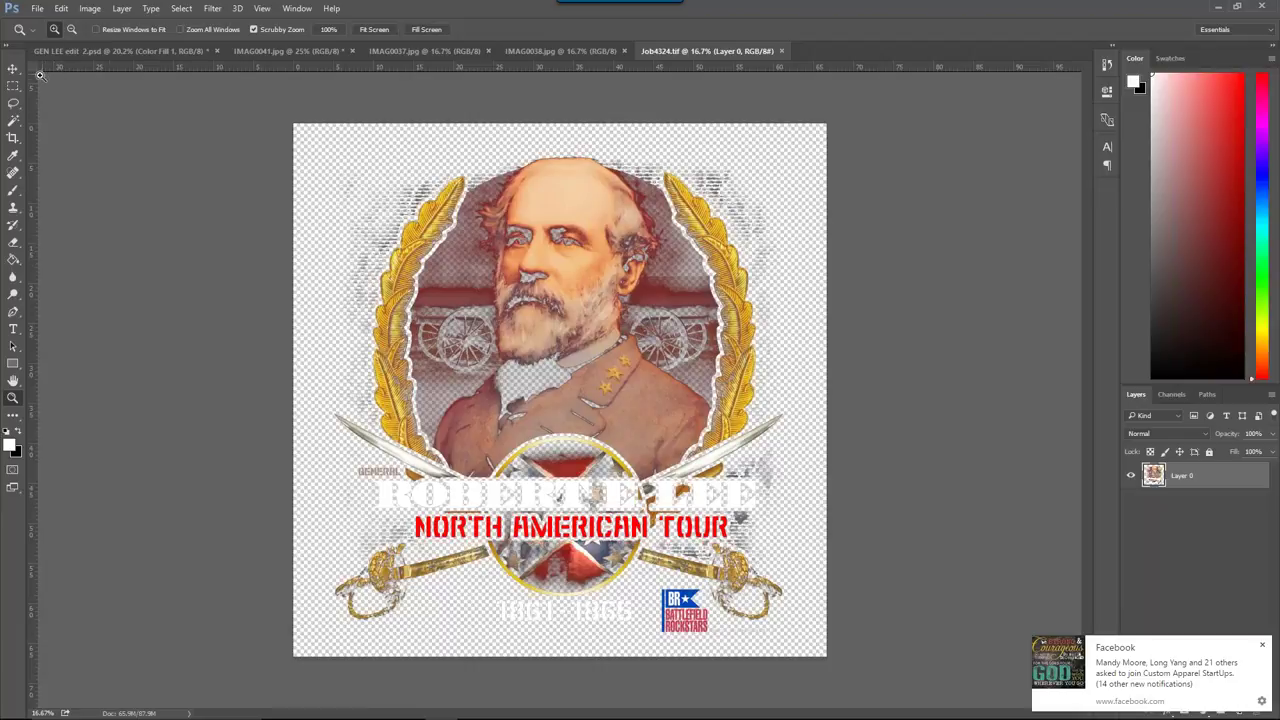
# Step: In GEN LEE edit 2.psd, delete the black Color Fill 1 layer and hide the BACKGROUND TEXTURE layer
pyautogui.click(87, 50)
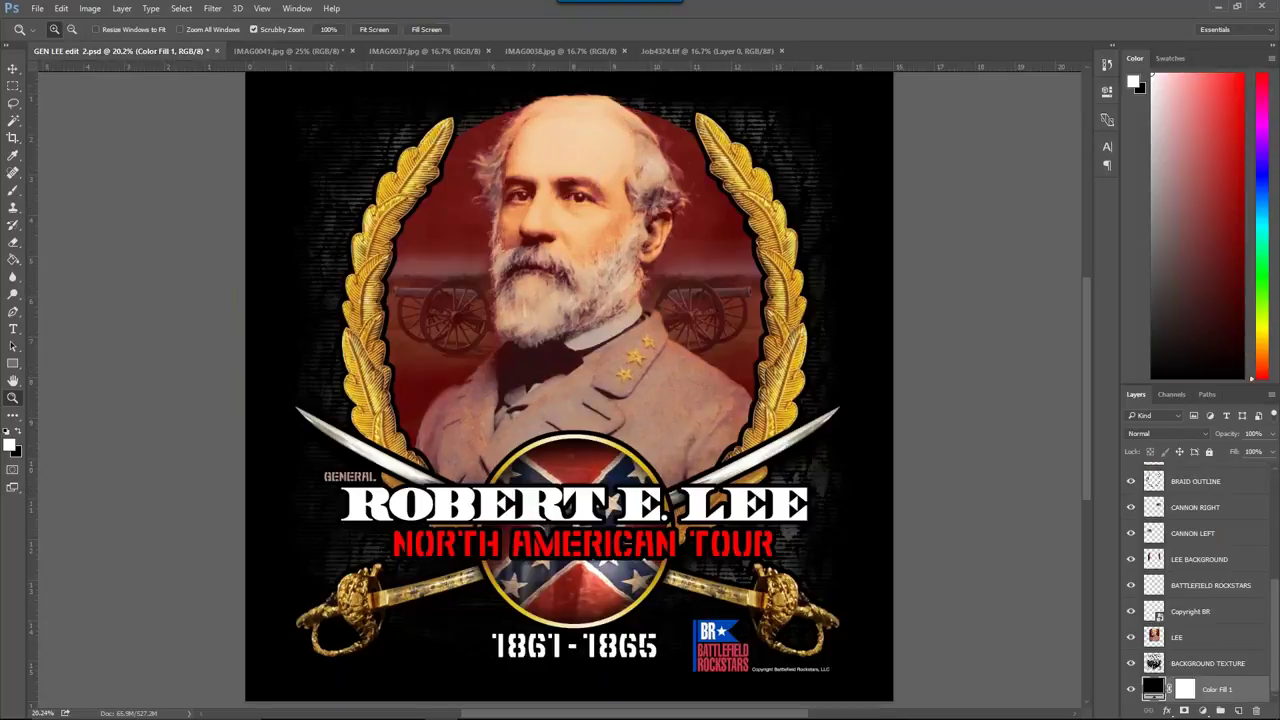
pyautogui.moveTo(1246, 689); pyautogui.dragTo(1257, 710)
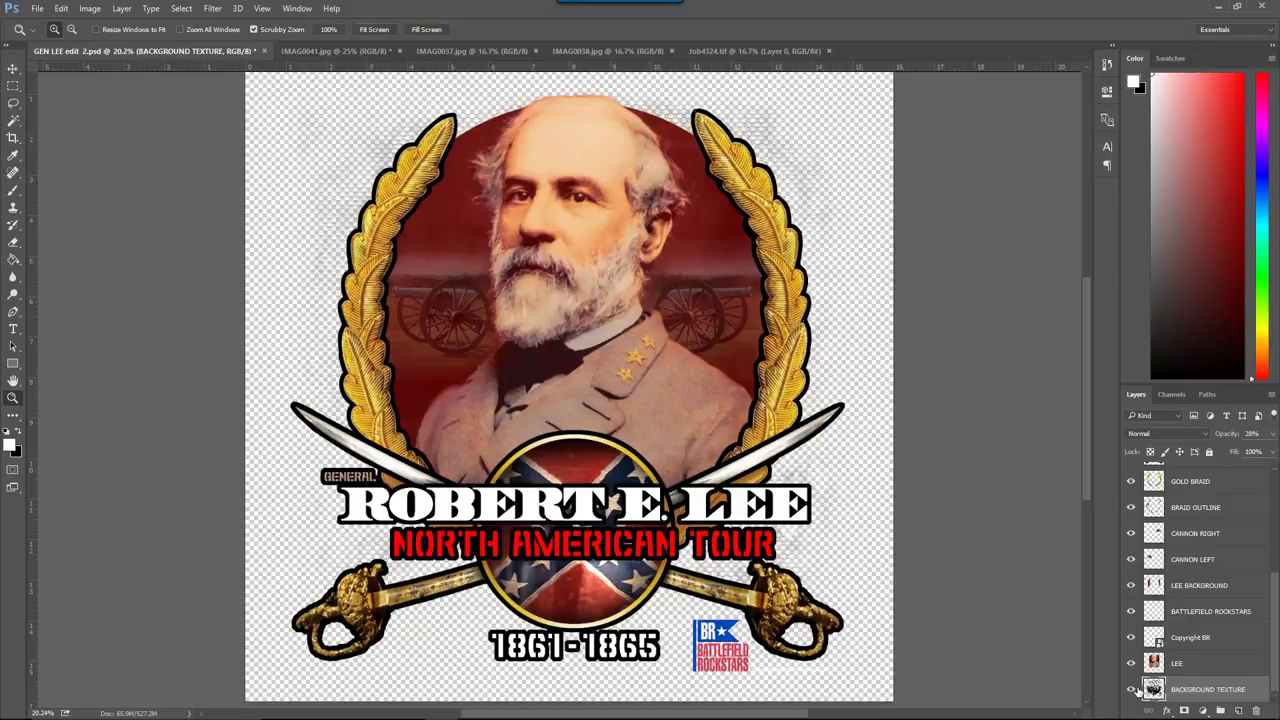
pyautogui.click(1131, 690)
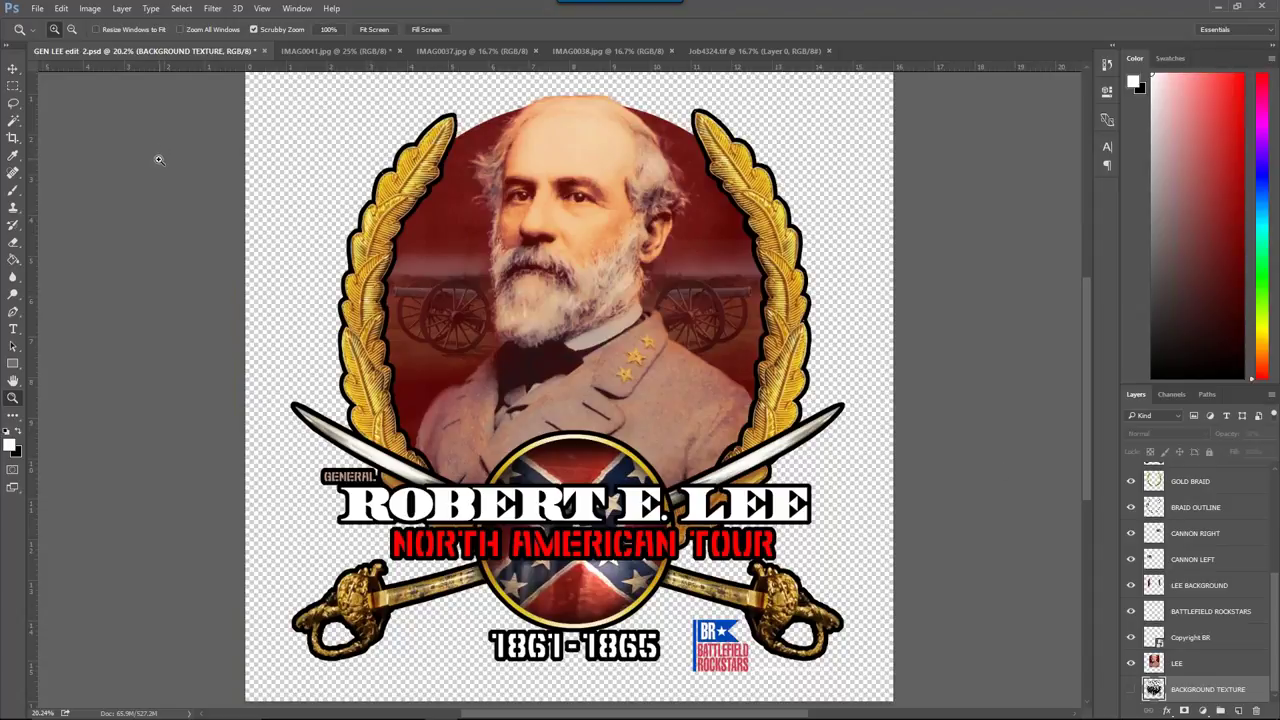
# Step: Copy the merged artwork of the whole GEN LEE edit 2 canvas and paste it into Job4324.tif as a new layer
pyautogui.hotkey('ctrl', 'a')
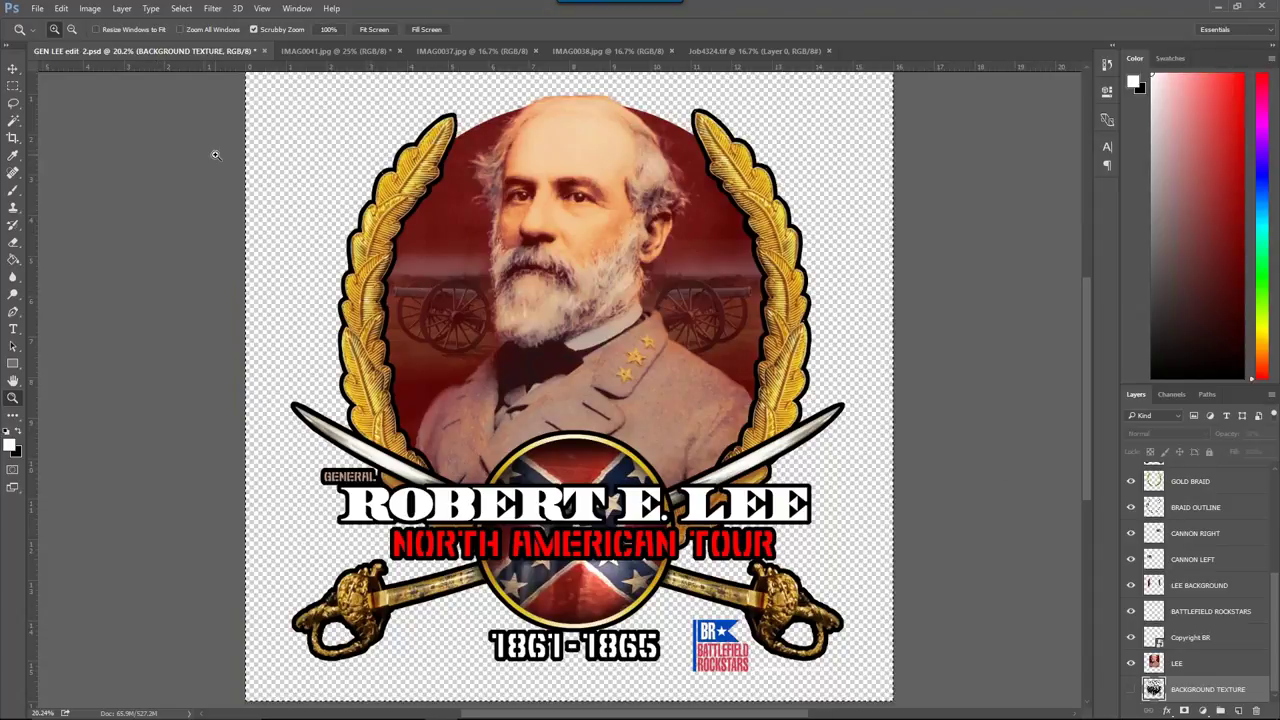
pyautogui.click(61, 8)
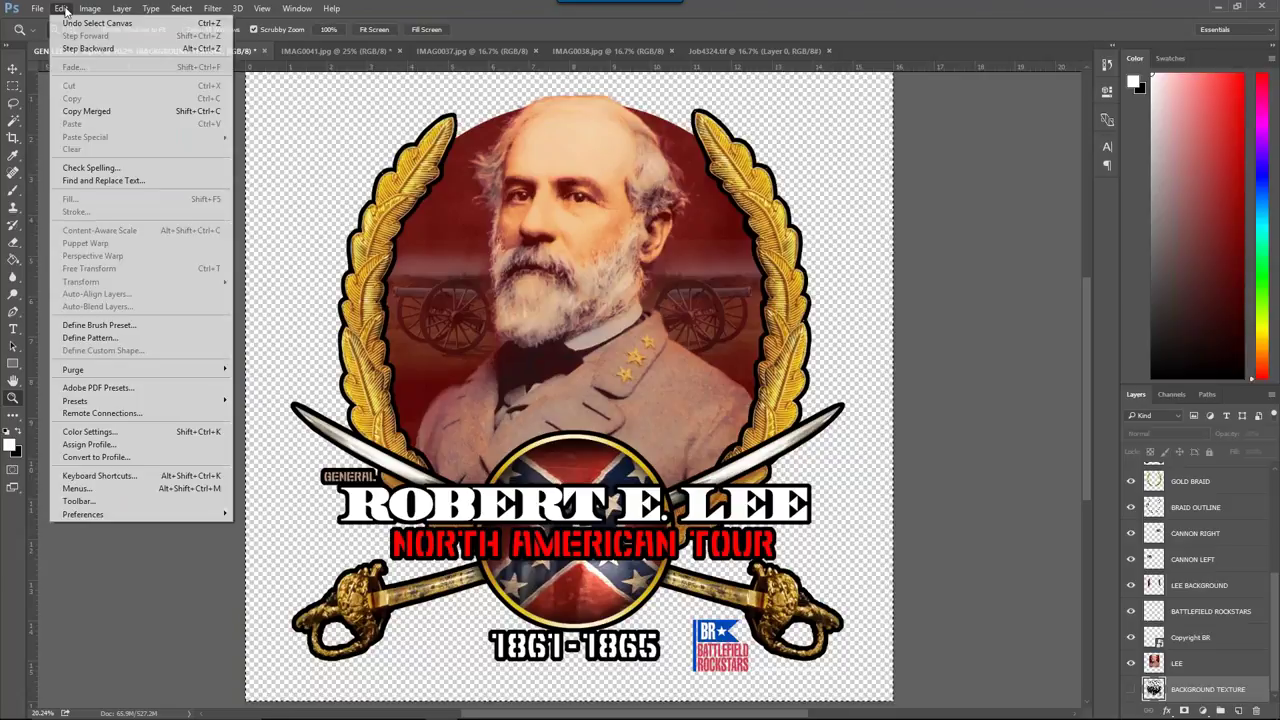
pyautogui.click(86, 111)
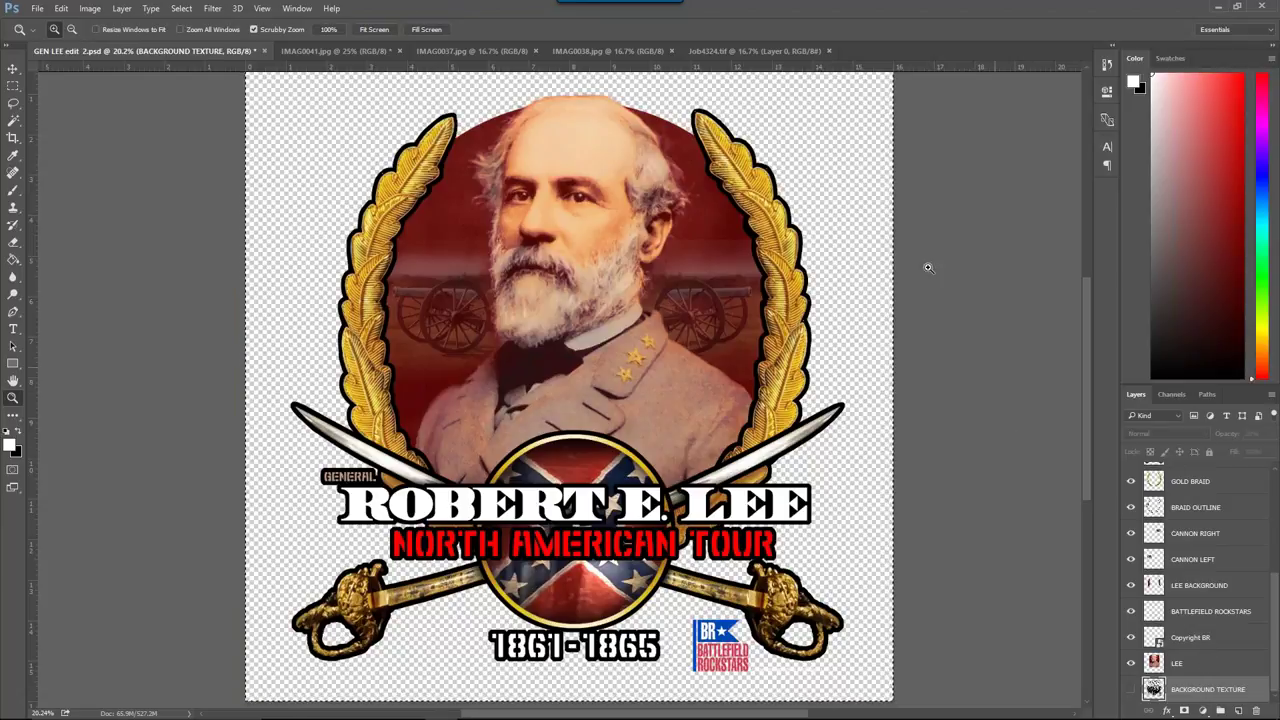
pyautogui.click(724, 52)
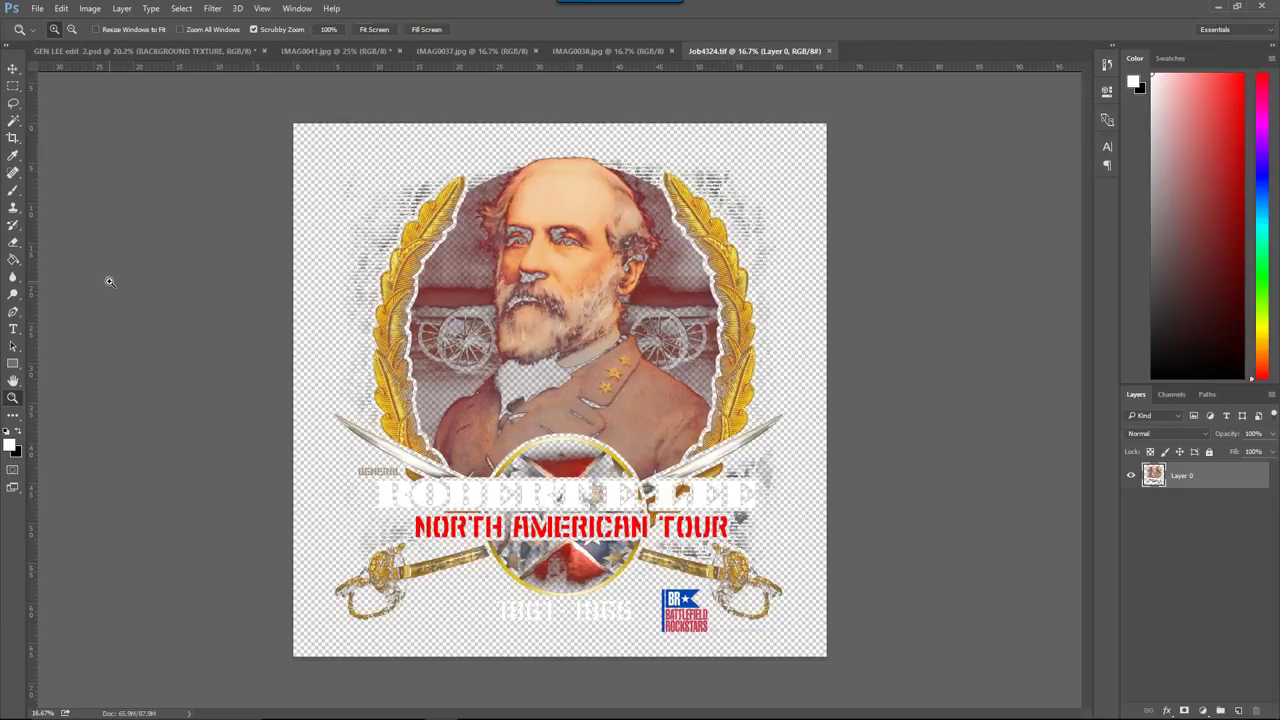
pyautogui.hotkey('ctrl', 'v')
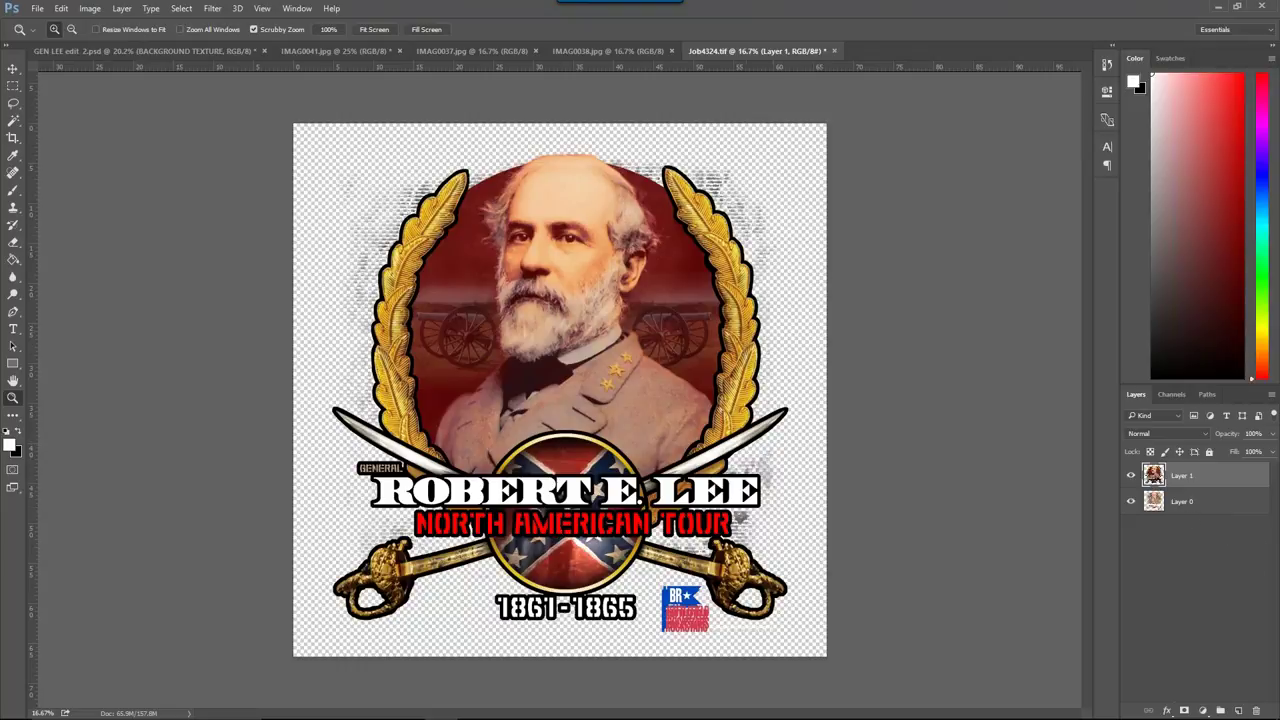
# Step: Add a dark grey (5d5858) solid colour fill layer and place it beneath Layer 0
pyautogui.click(1202, 710)
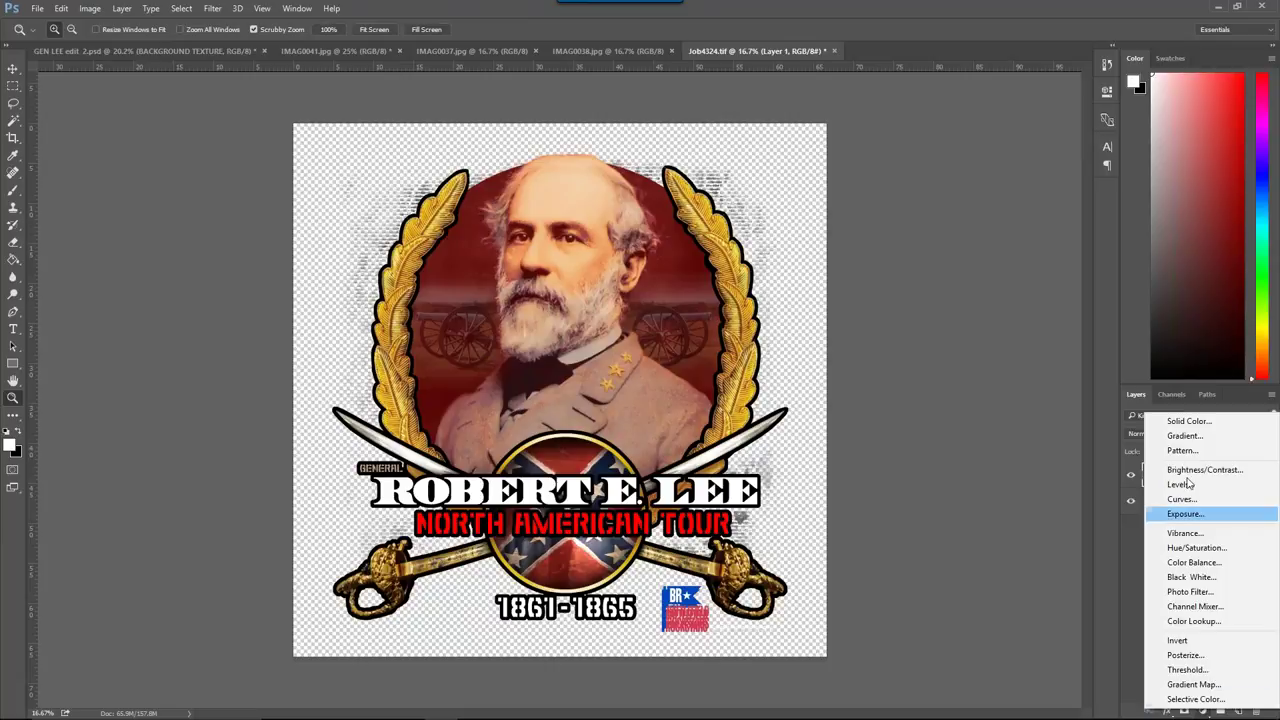
pyautogui.click(1176, 417)
pyautogui.click(693, 345)
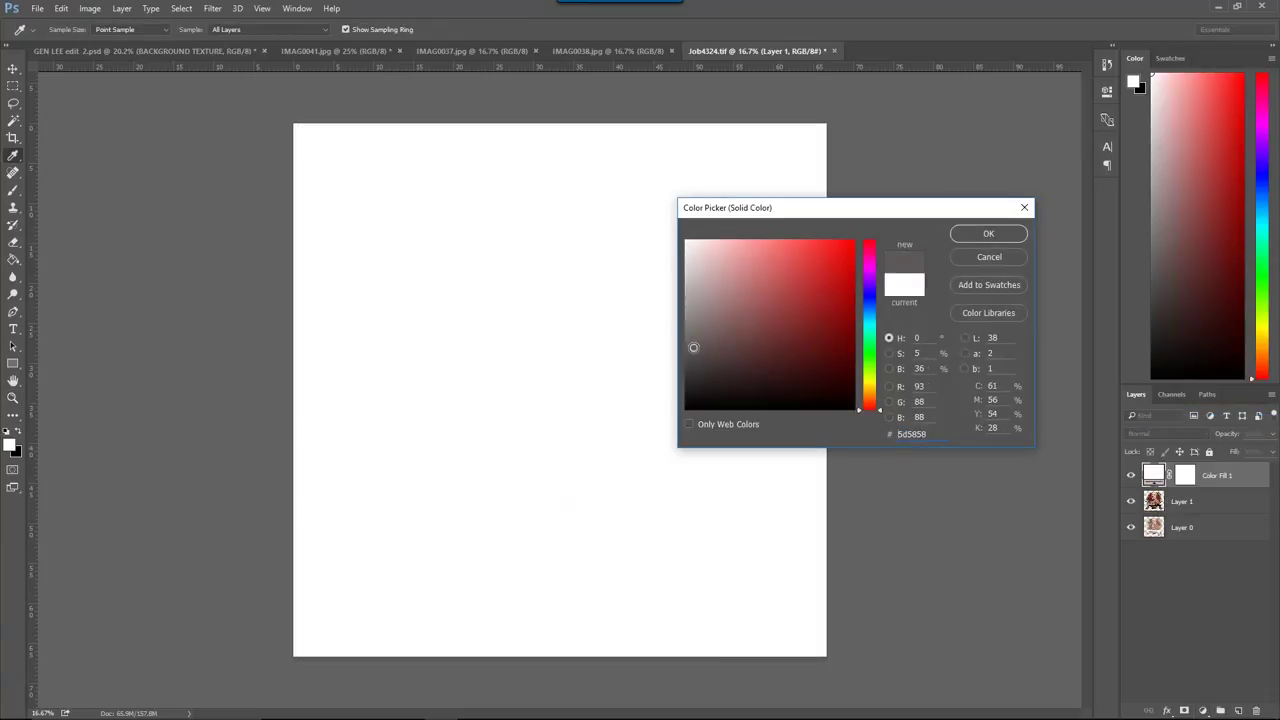
pyautogui.click(988, 234)
pyautogui.press('z')
pyautogui.moveTo(1241, 475); pyautogui.dragTo(1235, 558)
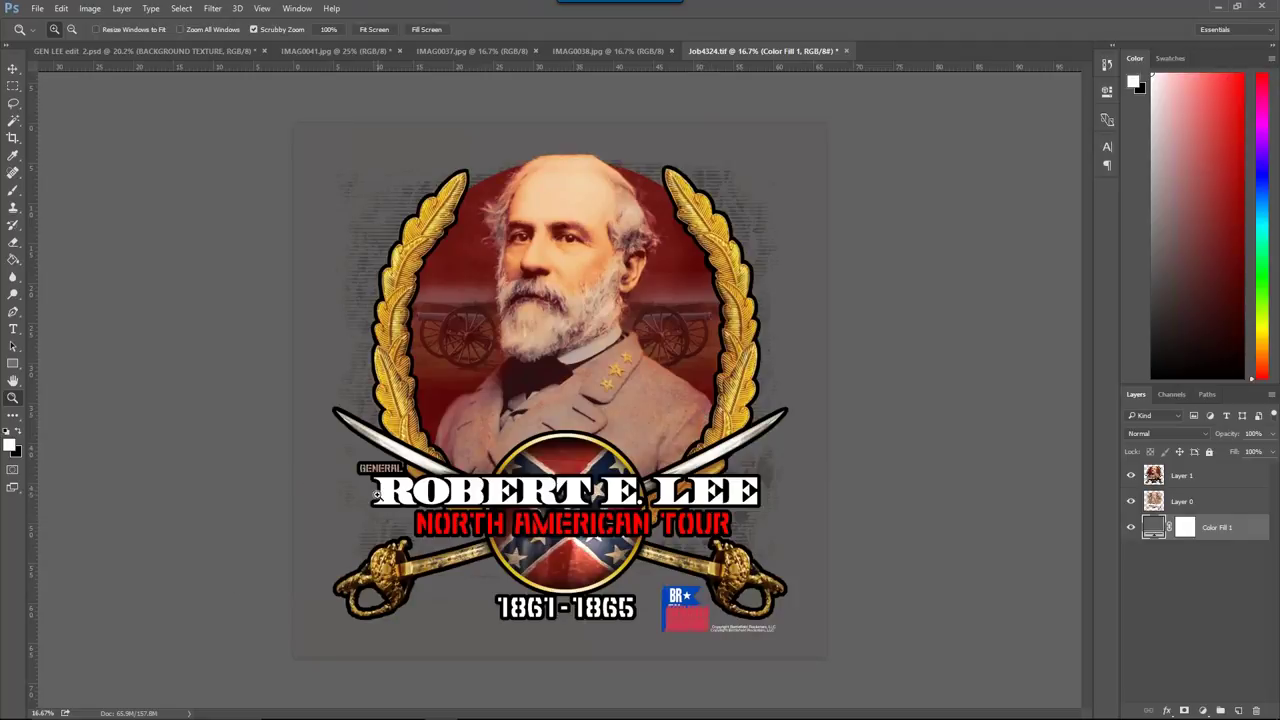
# Step: Reduce Layer 1's opacity to 52% so its offset from Layer 0 can be judged around the GENERAL lettering
pyautogui.moveTo(393, 468); pyautogui.dragTo(396, 468)
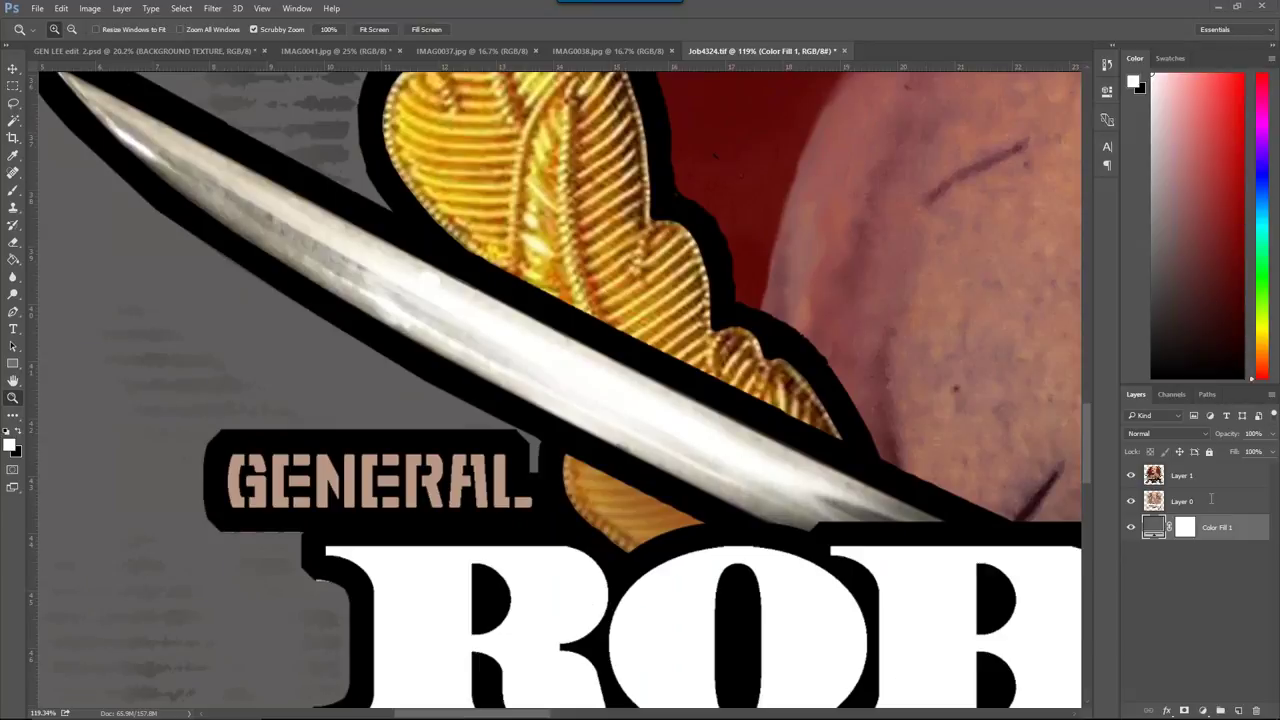
pyautogui.click(1205, 484)
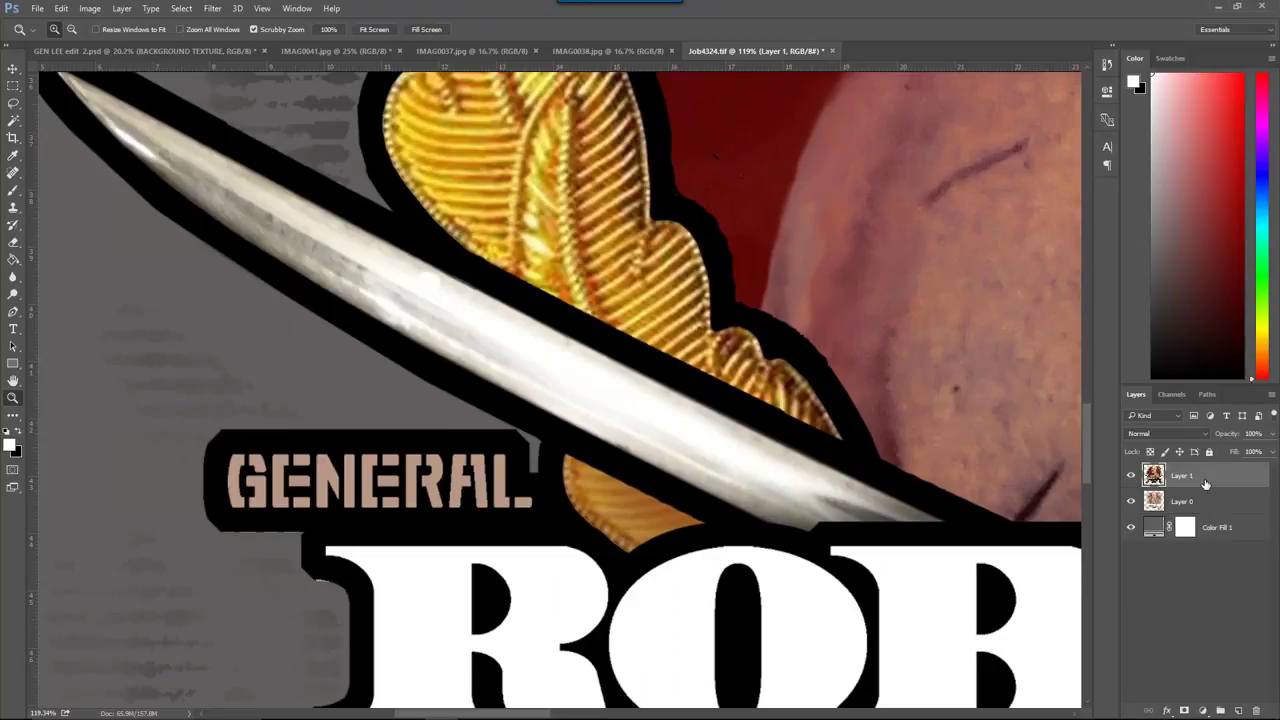
pyautogui.click(1273, 436)
pyautogui.moveTo(1270, 453); pyautogui.dragTo(1246, 455)
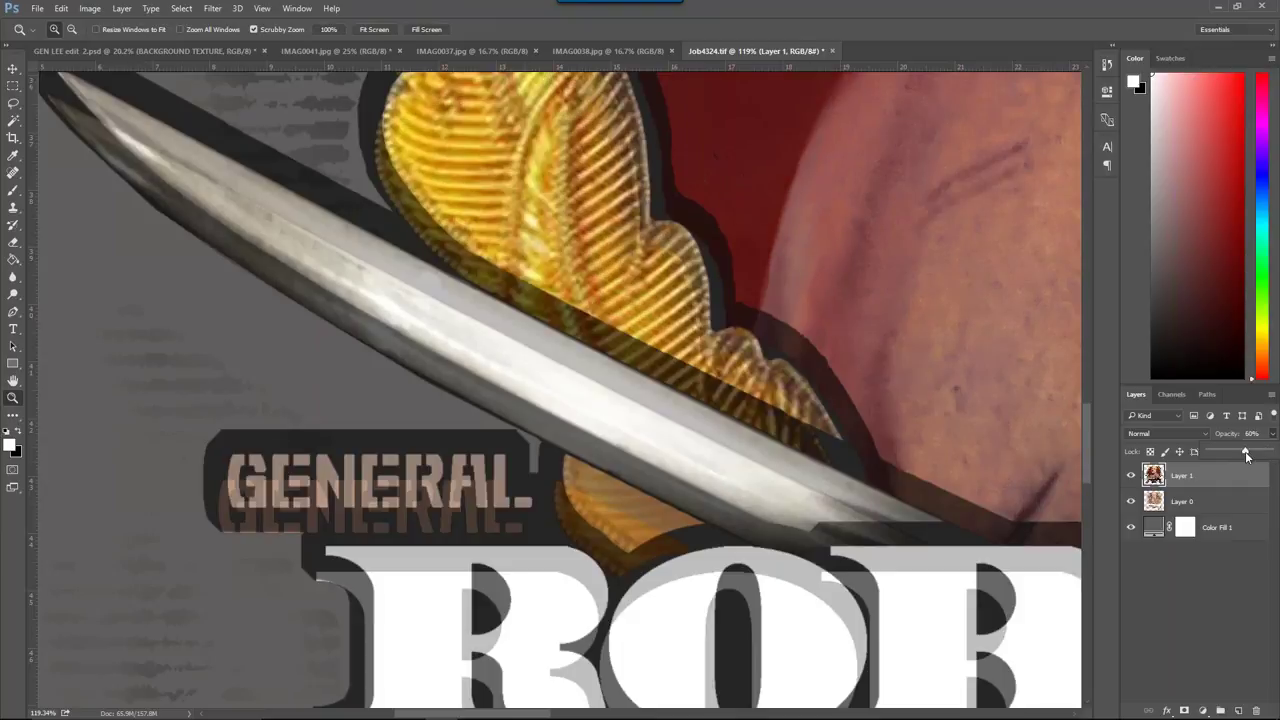
pyautogui.moveTo(1242, 454); pyautogui.dragTo(1239, 455)
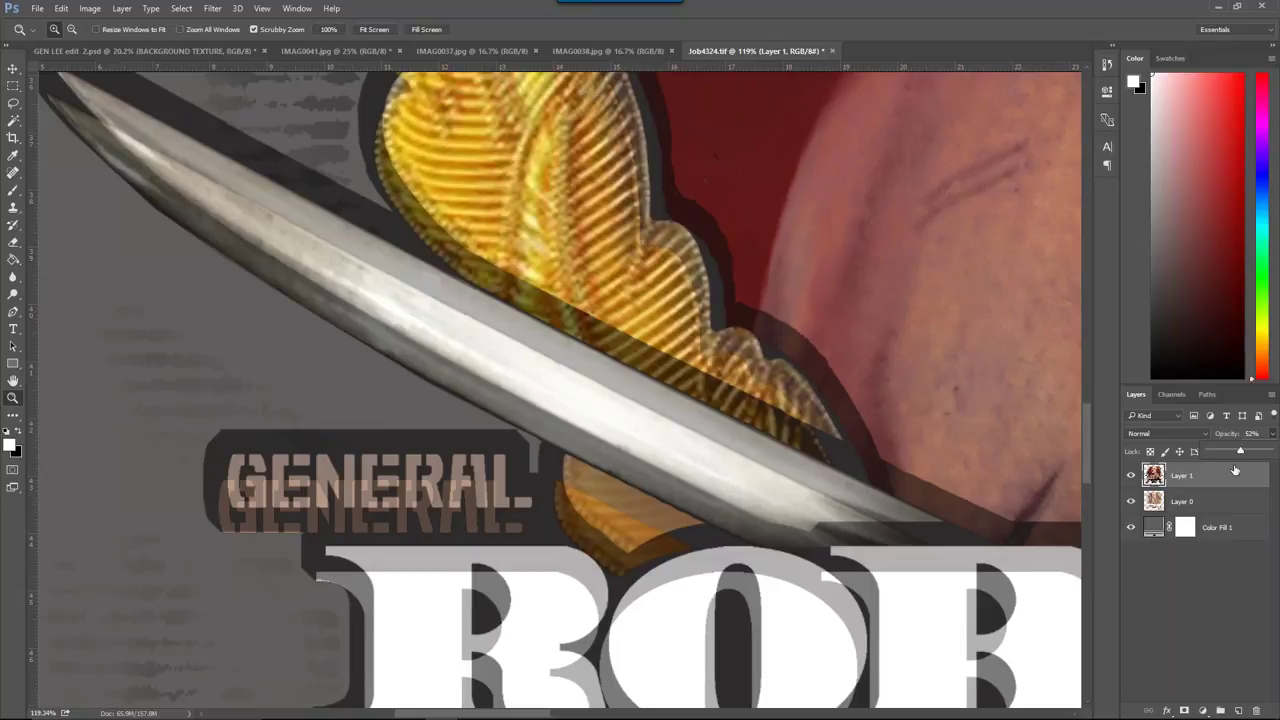
# Step: Move Layer 1 down and slightly left until it lines up with Layer 0, and check the alignment across the design
pyautogui.click(14, 70)
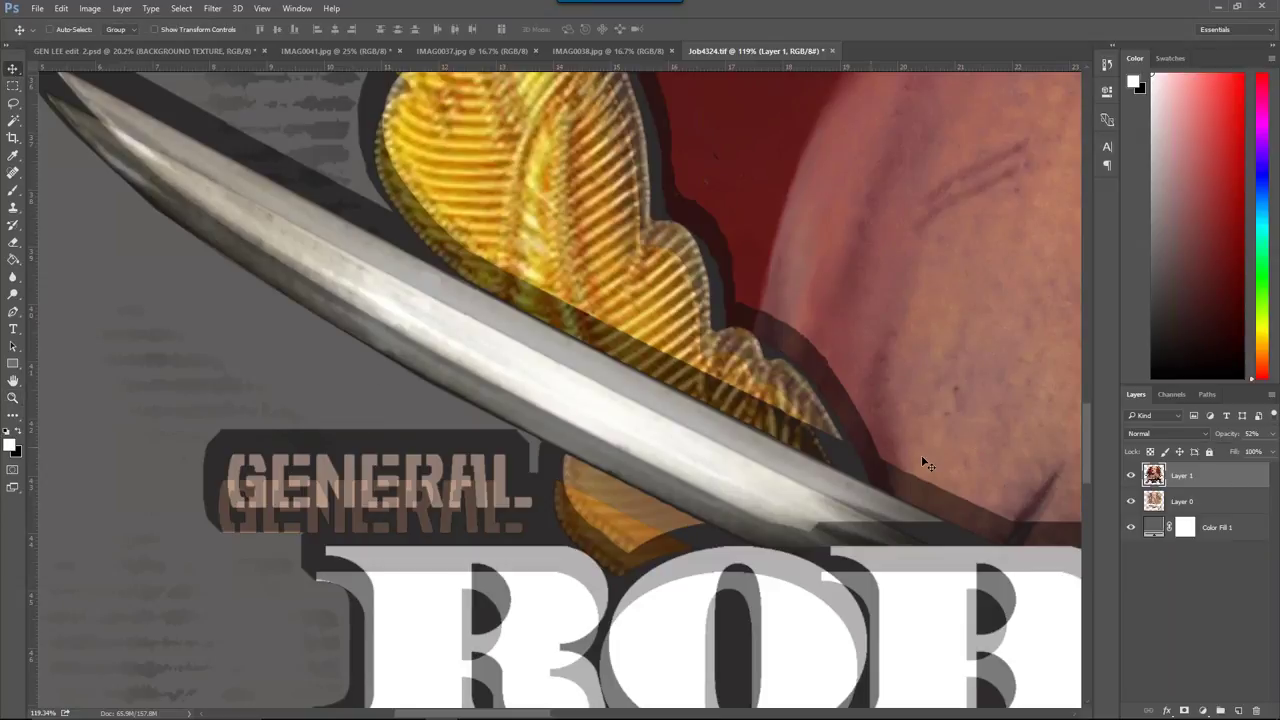
pyautogui.moveTo(669, 418)
pyautogui.mouseDown()
pyautogui.moveTo(712, 372)
pyautogui.moveTo(661, 439)
pyautogui.mouseUp()
pyautogui.moveTo(1278, 683)
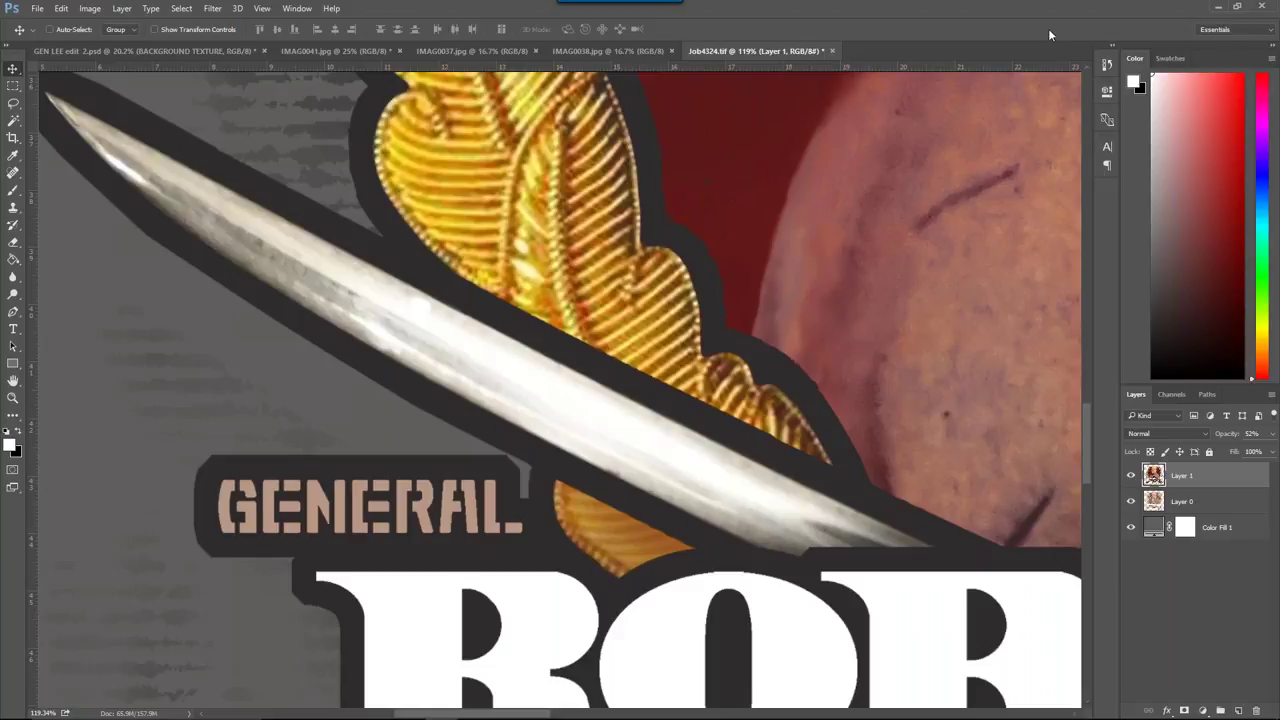
pyautogui.press('z')
pyautogui.keyDown('alt'); pyautogui.click(663, 463); pyautogui.keyUp('alt')
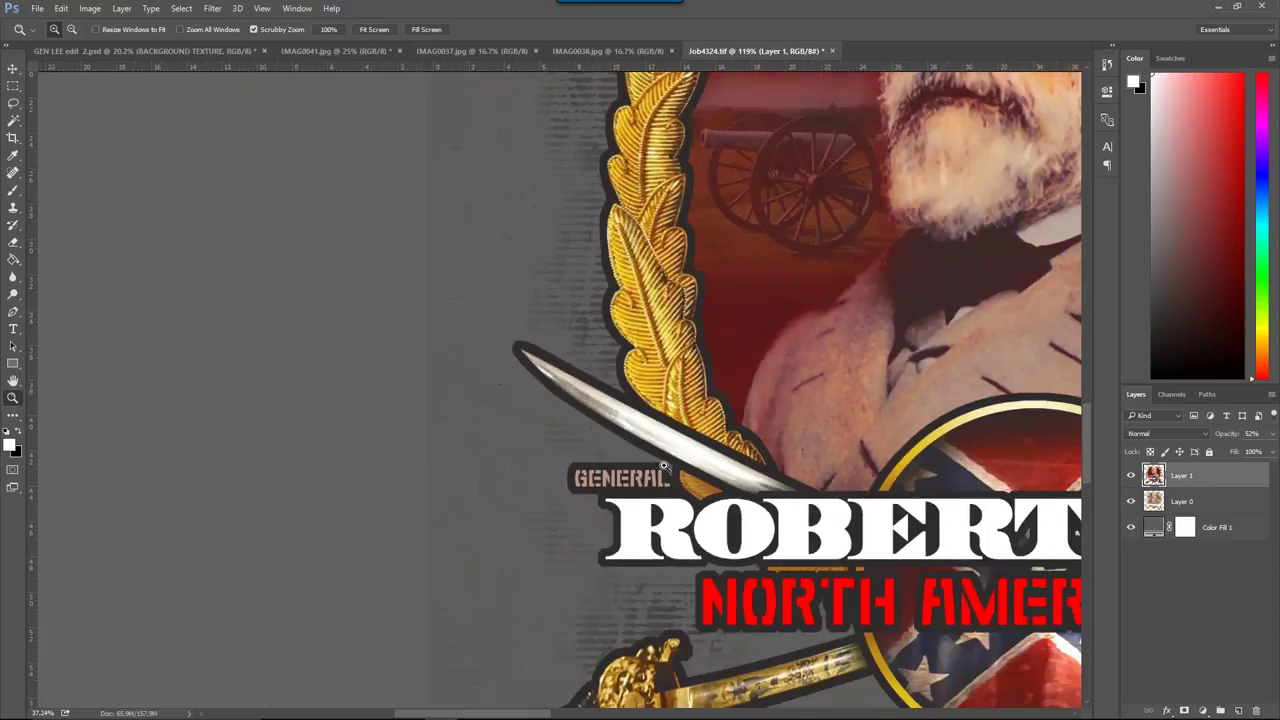
pyautogui.moveTo(802, 446); pyautogui.dragTo(480, 450)
pyautogui.moveTo(762, 470); pyautogui.dragTo(640, 466)
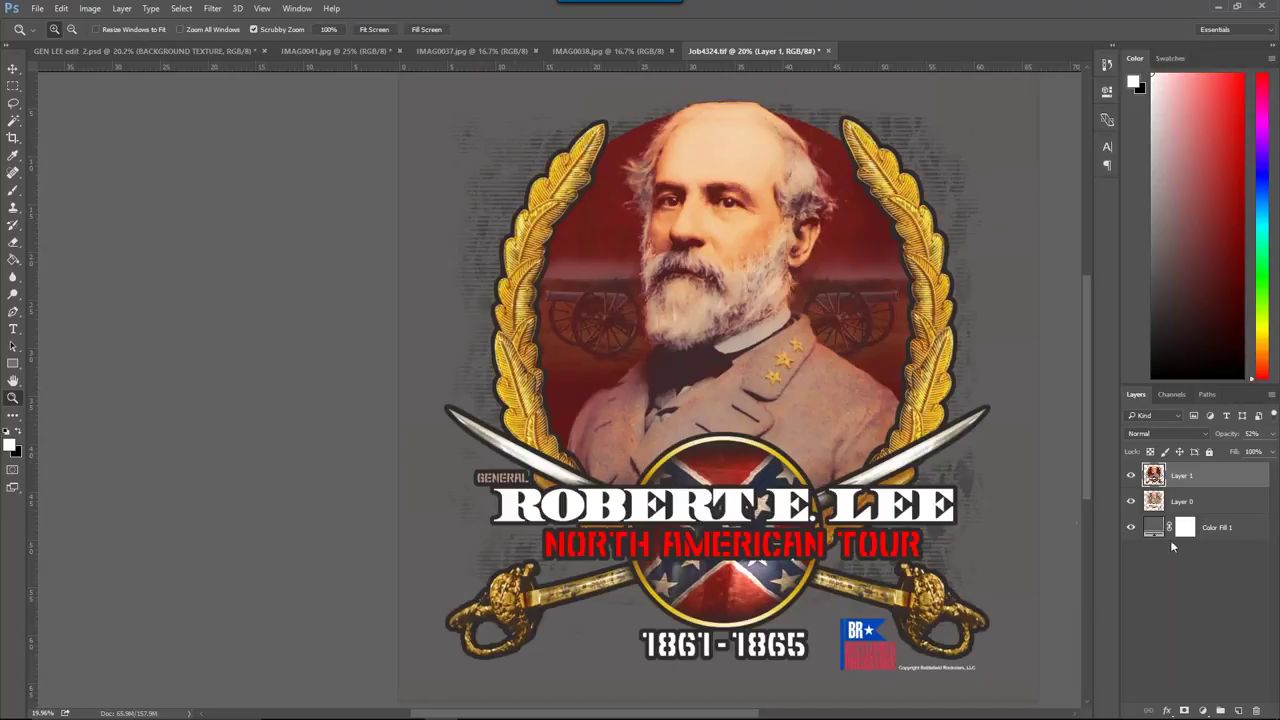
# Step: Delete the grey Color Fill 1 layer and restore Layer 1's opacity to 100%
pyautogui.moveTo(1217, 527); pyautogui.dragTo(1256, 710)
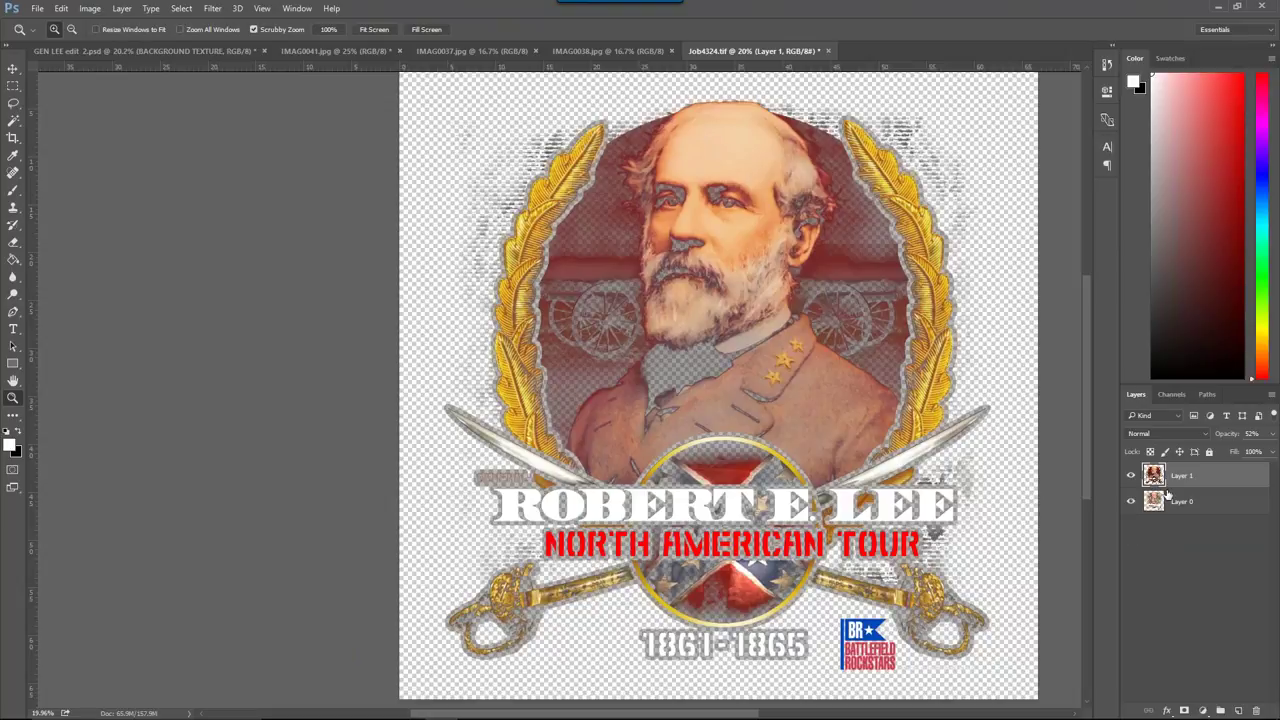
pyautogui.click(1272, 434)
pyautogui.moveTo(1243, 450); pyautogui.dragTo(1272, 452)
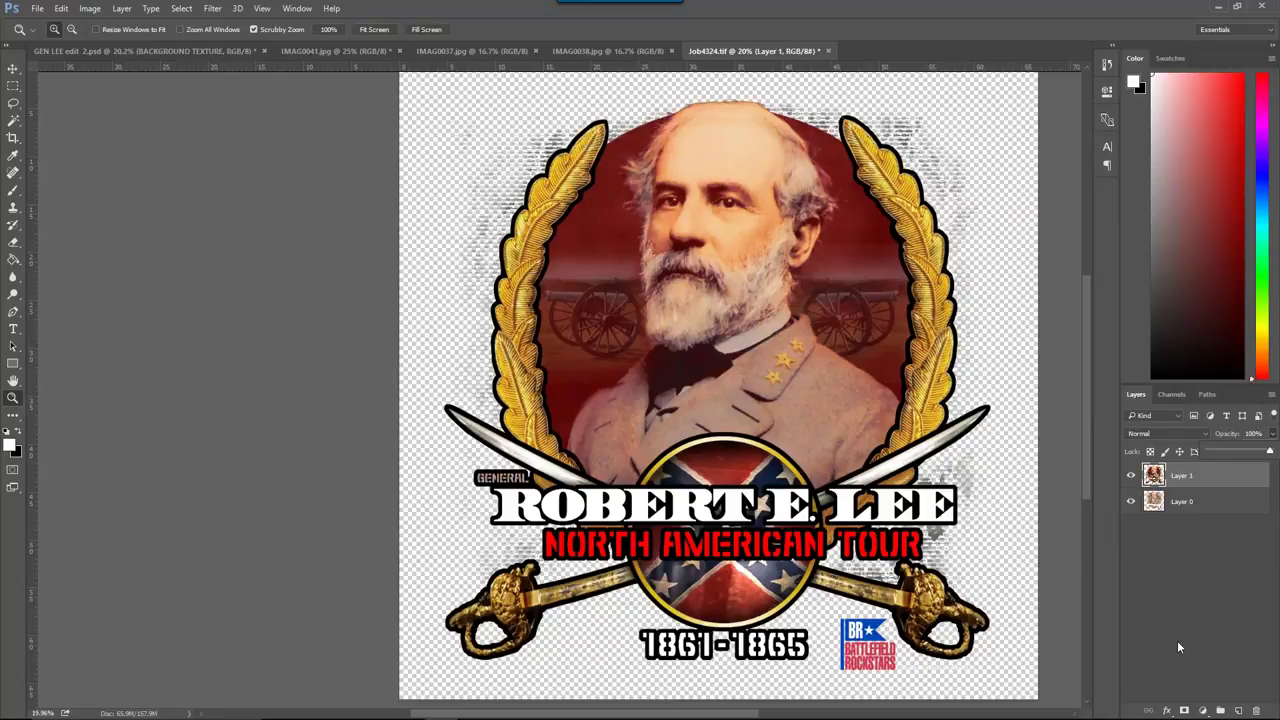
# Step: Preview the combined artwork over a blue (351dae) solid colour fill layer beneath Layer 0, and delete that fill layer
pyautogui.click(1203, 710)
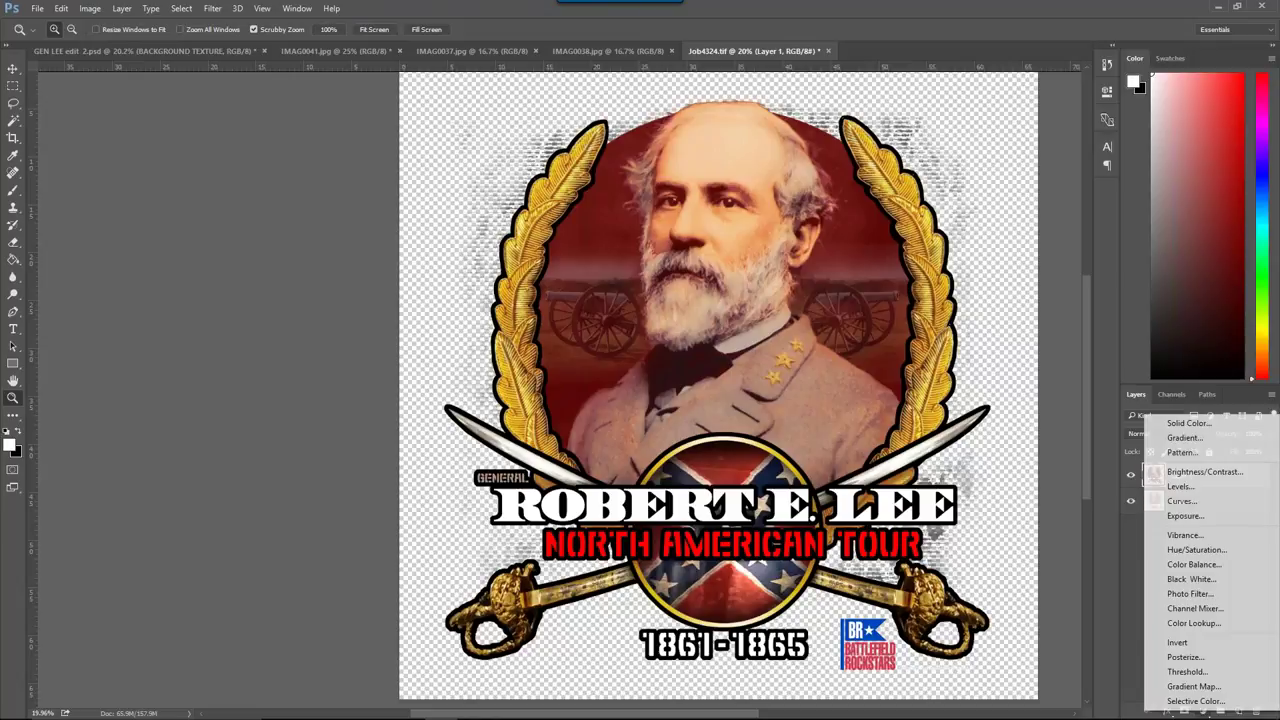
pyautogui.click(1218, 422)
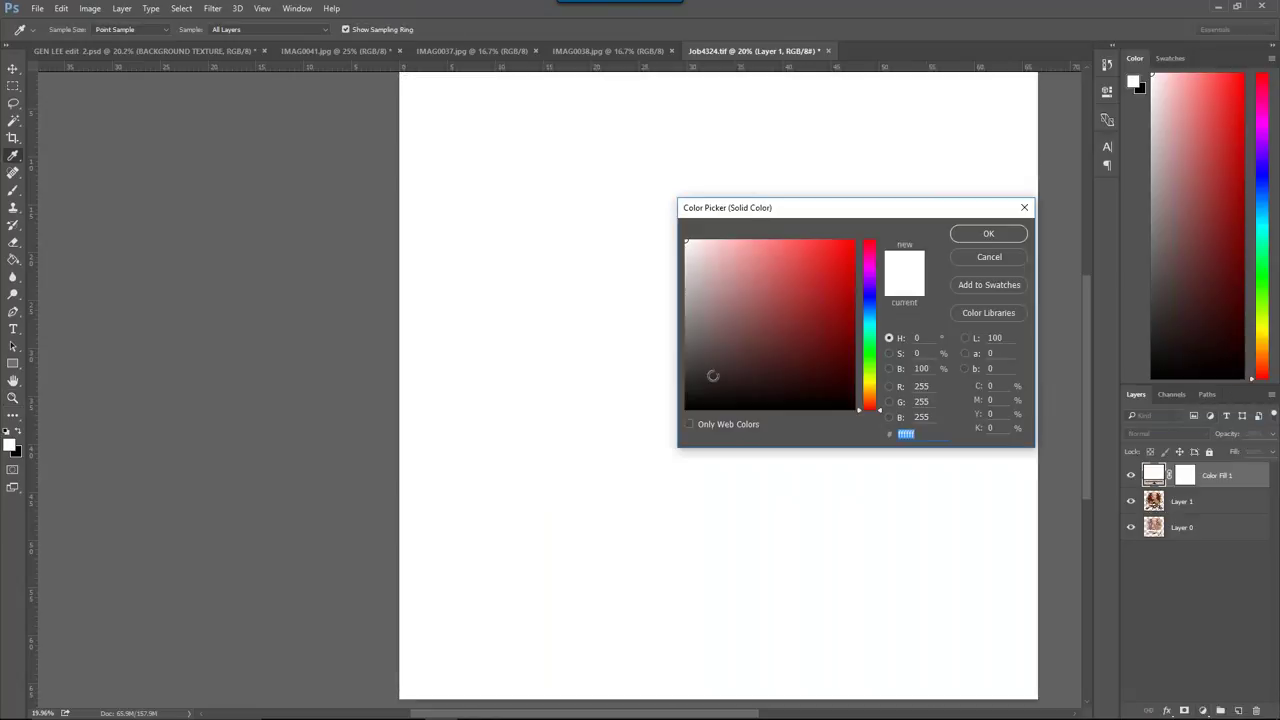
pyautogui.click(868, 293)
pyautogui.click(826, 293)
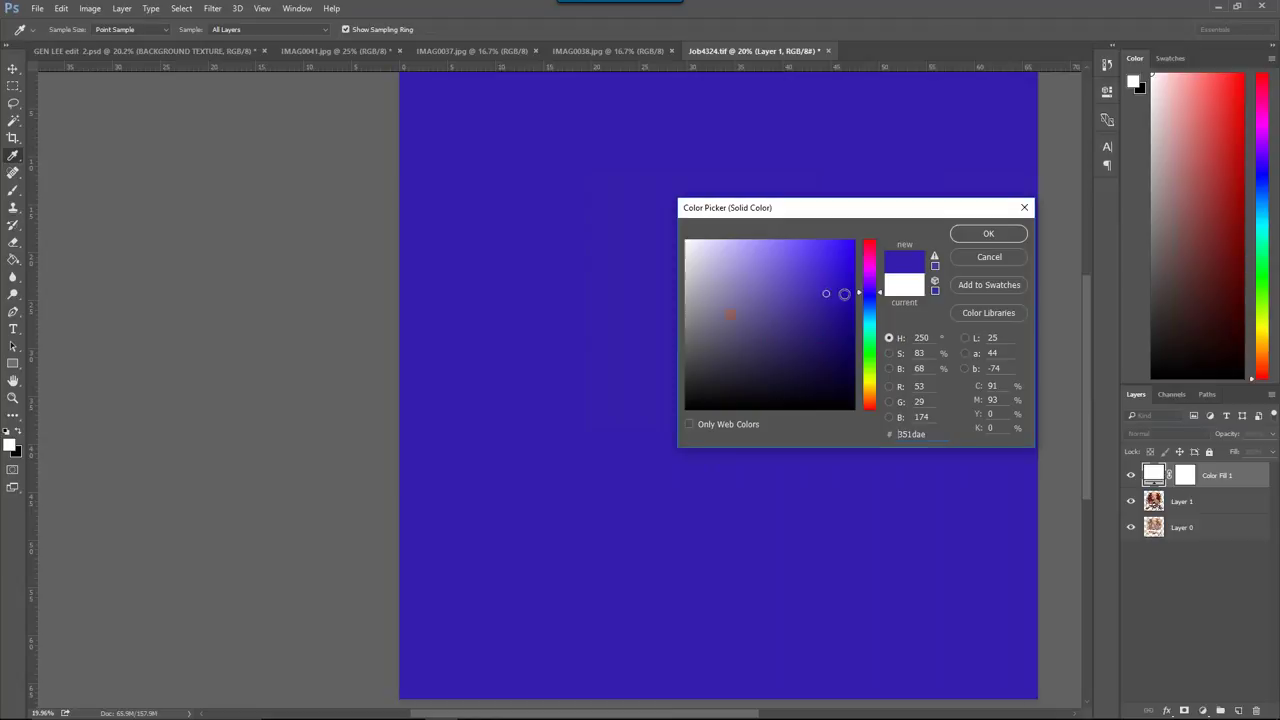
pyautogui.click(990, 236)
pyautogui.moveTo(1228, 474); pyautogui.dragTo(1236, 558)
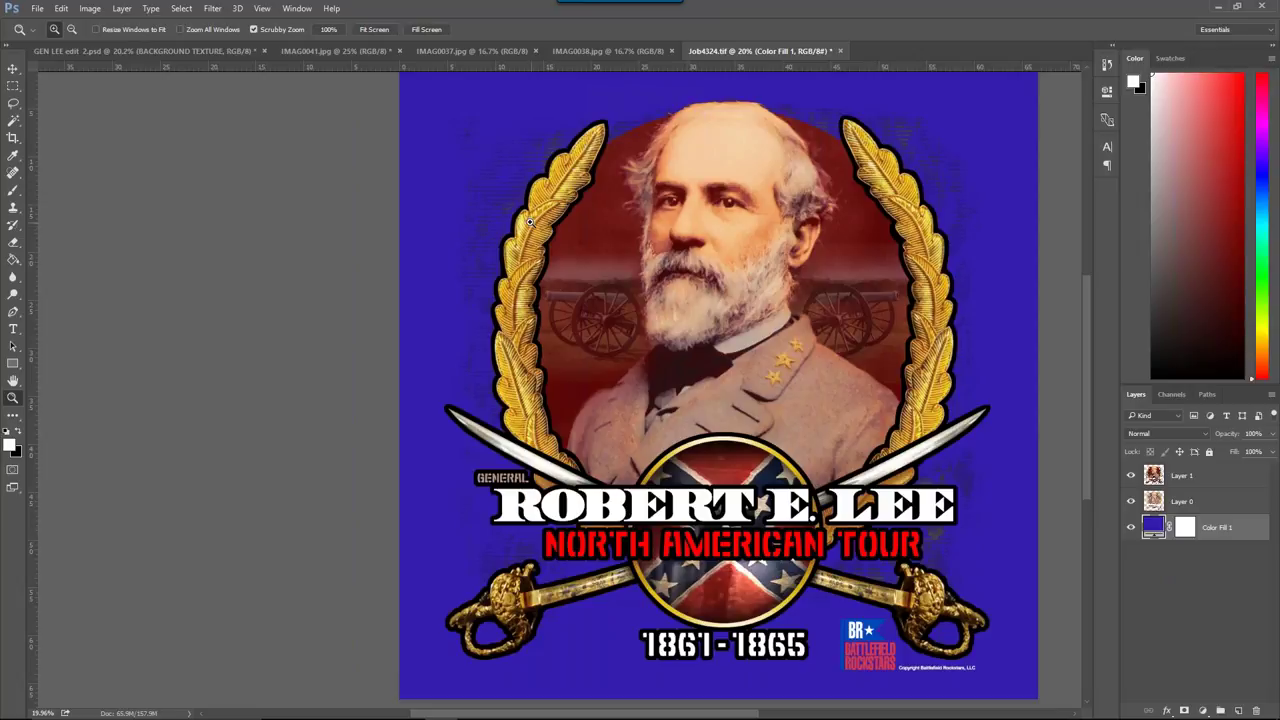
pyautogui.moveTo(1215, 528); pyautogui.dragTo(1257, 711)
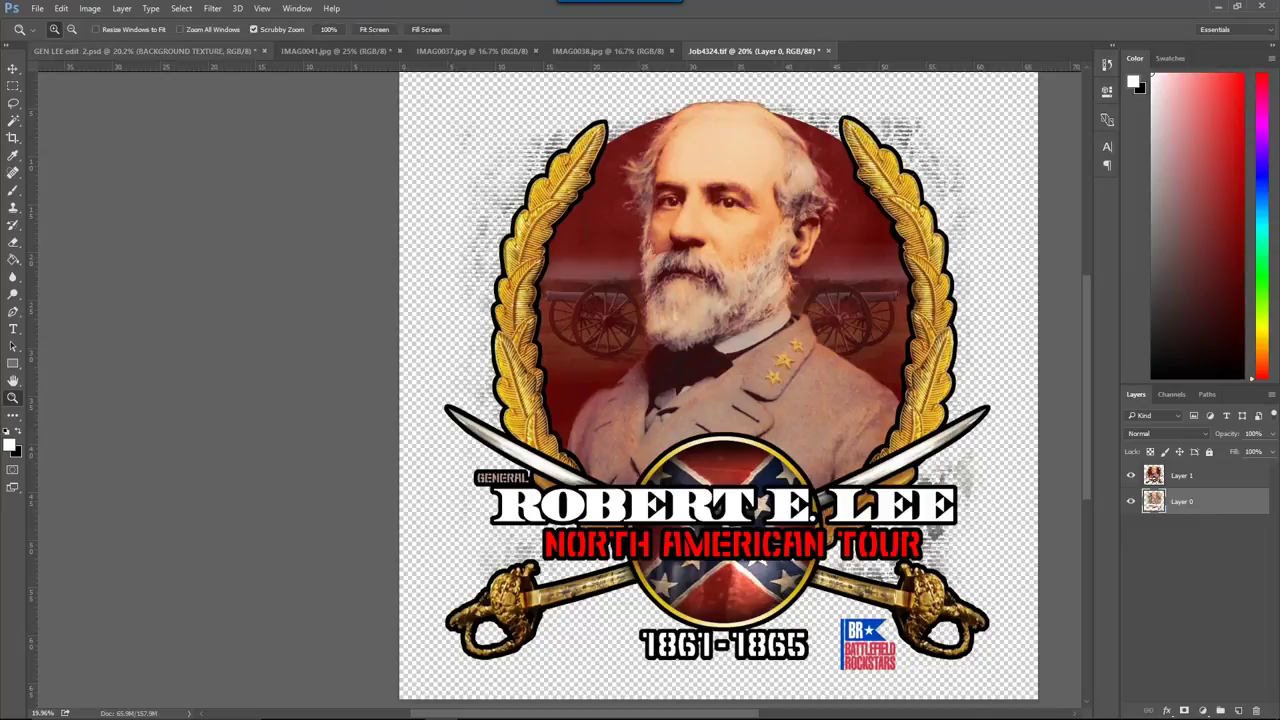
# Step: Begin saving the combined artwork under a new name as a TIFF copy without layers
pyautogui.click(37, 9)
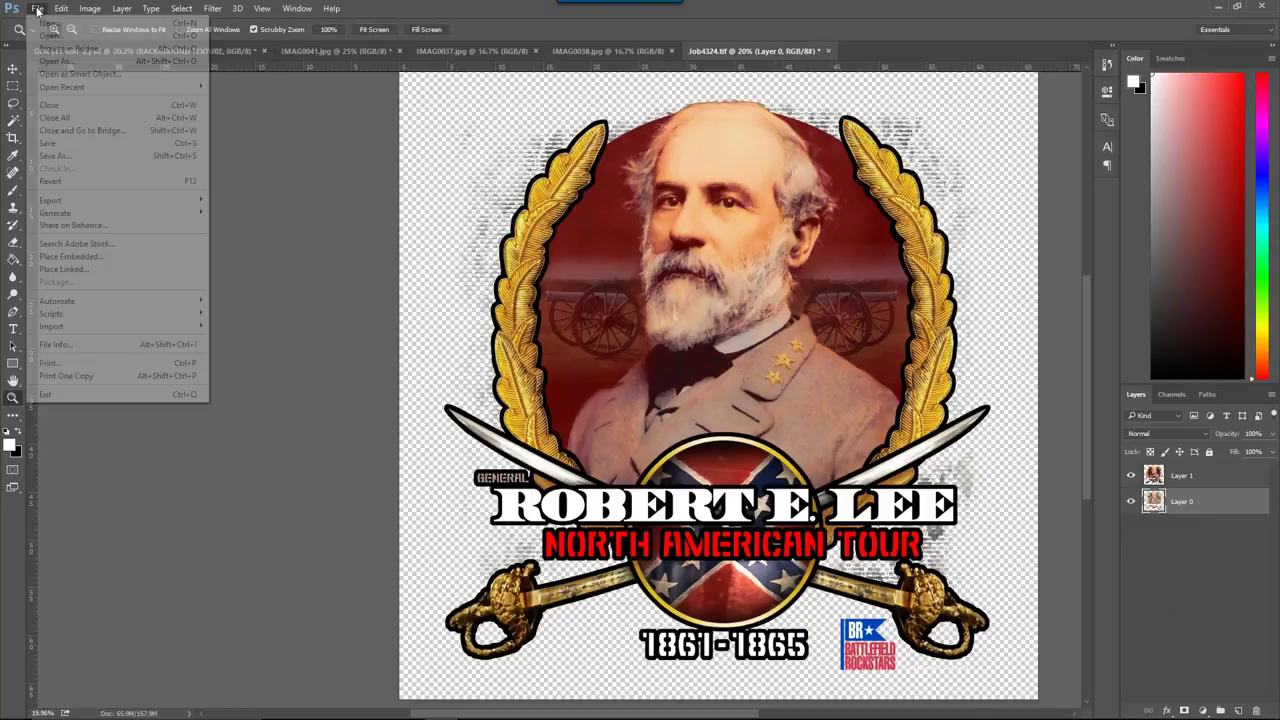
pyautogui.click(68, 156)
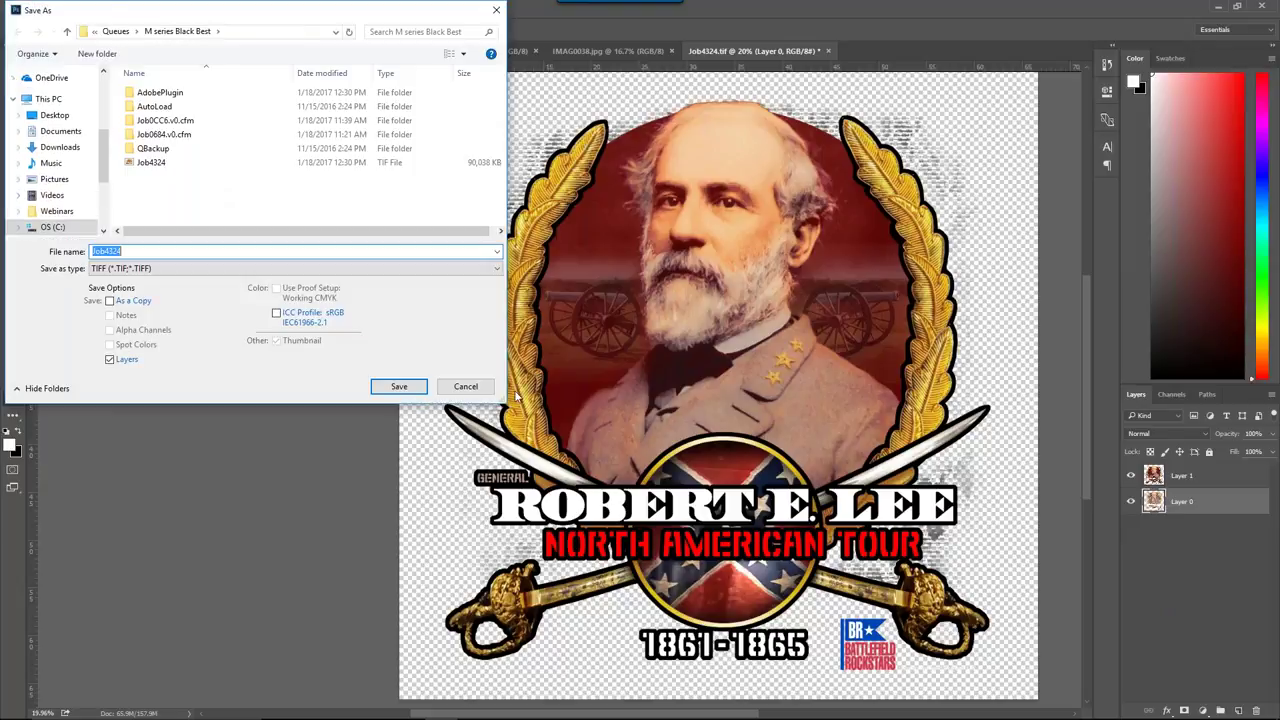
pyautogui.click(110, 359)
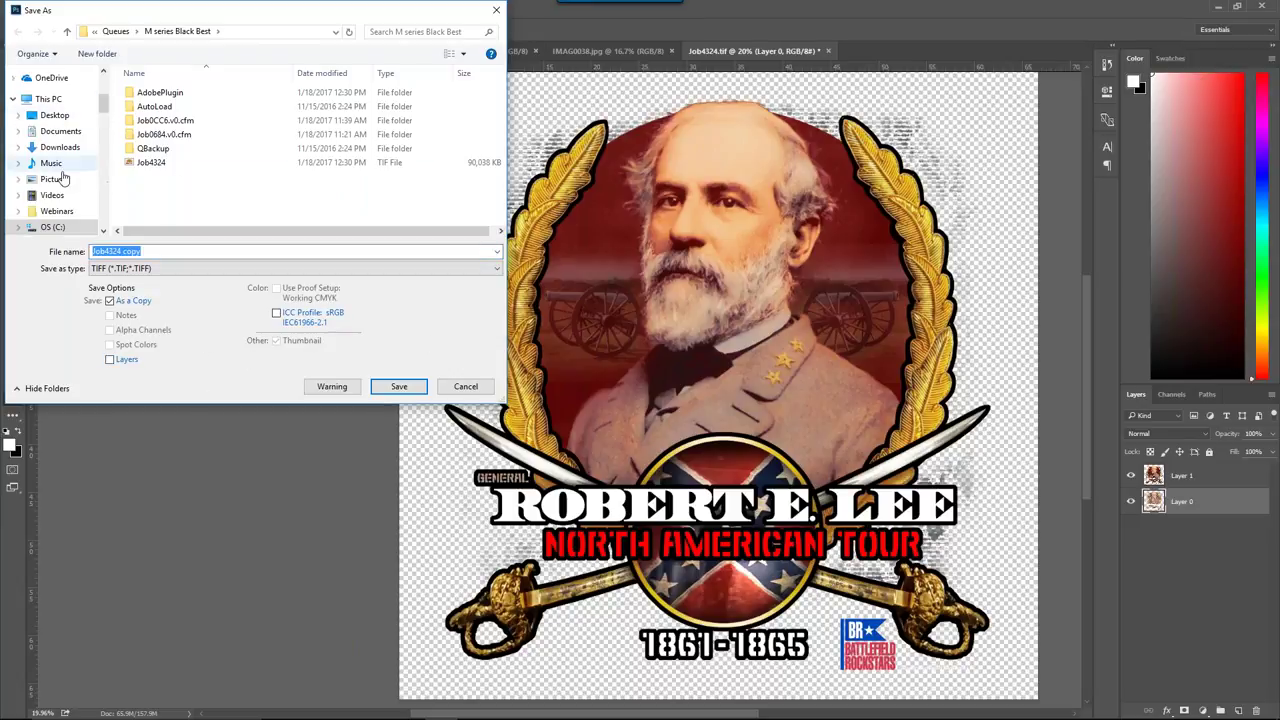
# Step: Choose the intended recipient's folder within Sales Samples on Service Drive (Z:) as the save location
pyautogui.moveTo(103, 86); pyautogui.dragTo(103, 124)
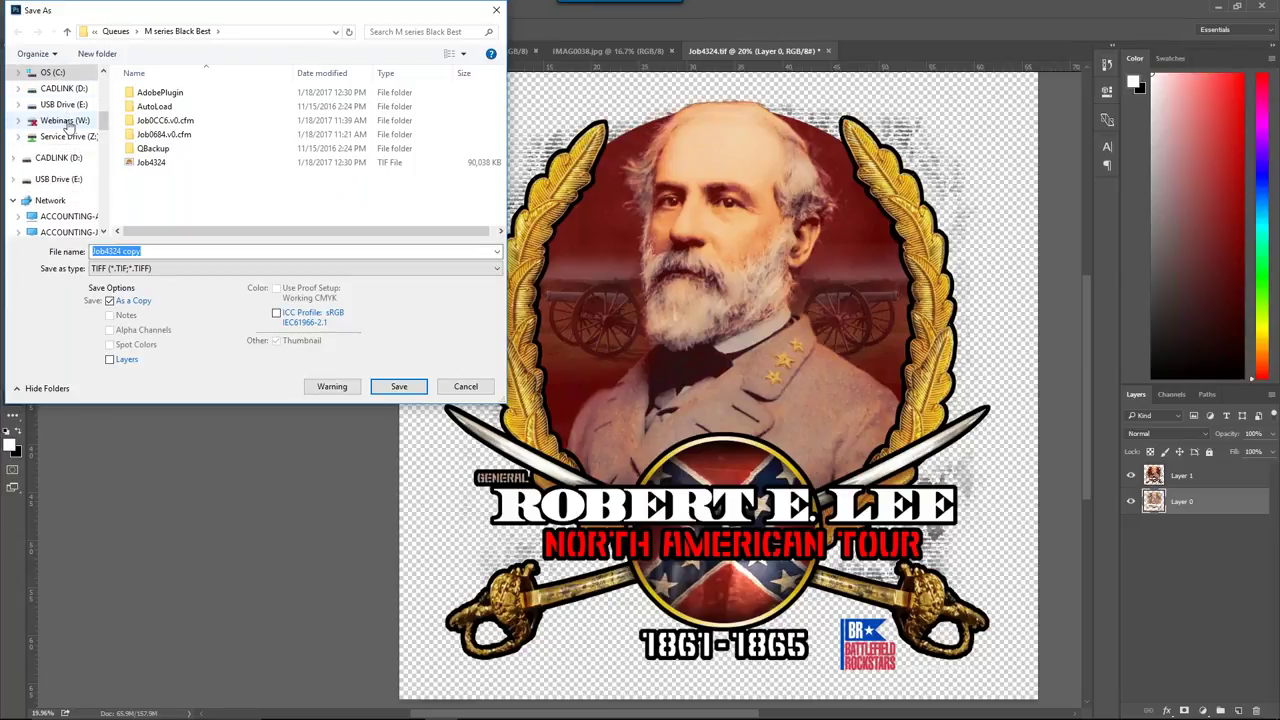
pyautogui.click(68, 137)
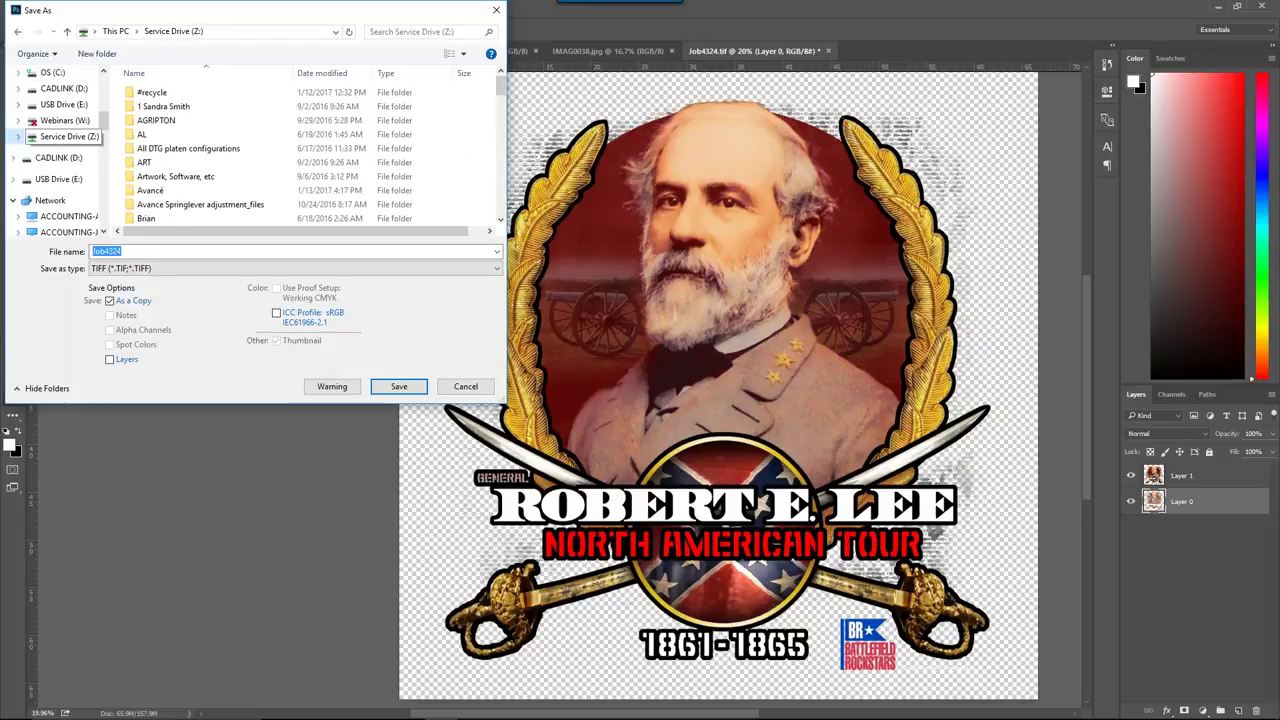
pyautogui.click(182, 165)
pyautogui.scroll(-6, 180, 160)
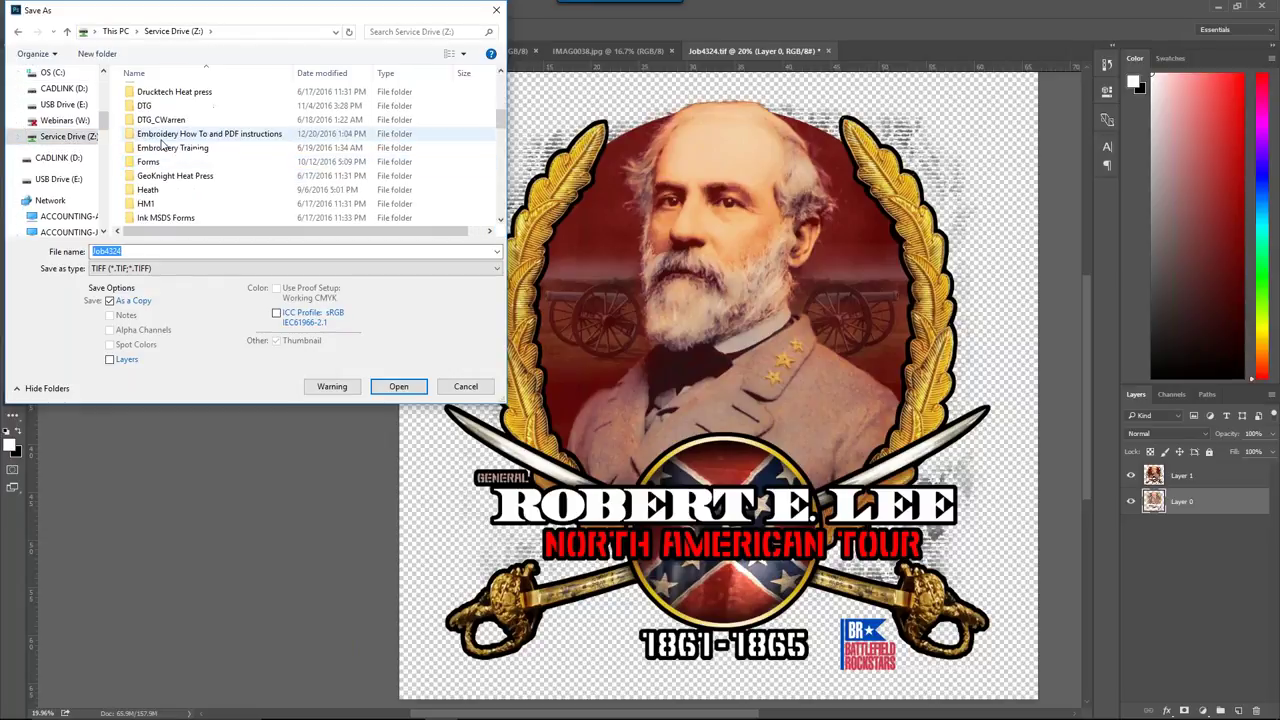
pyautogui.doubleClick(156, 149)
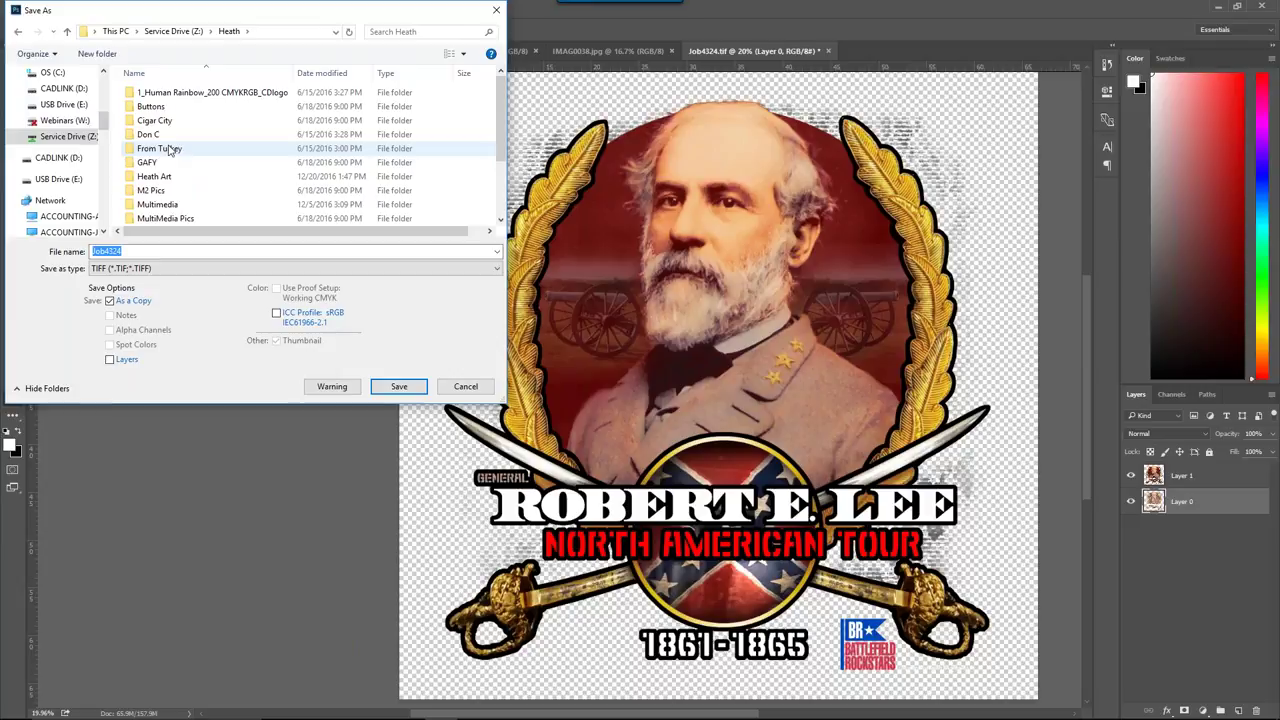
pyautogui.scroll(-1, 160, 160)
pyautogui.click(165, 187)
pyautogui.doubleClick(167, 190)
pyautogui.scroll(-5, 160, 185)
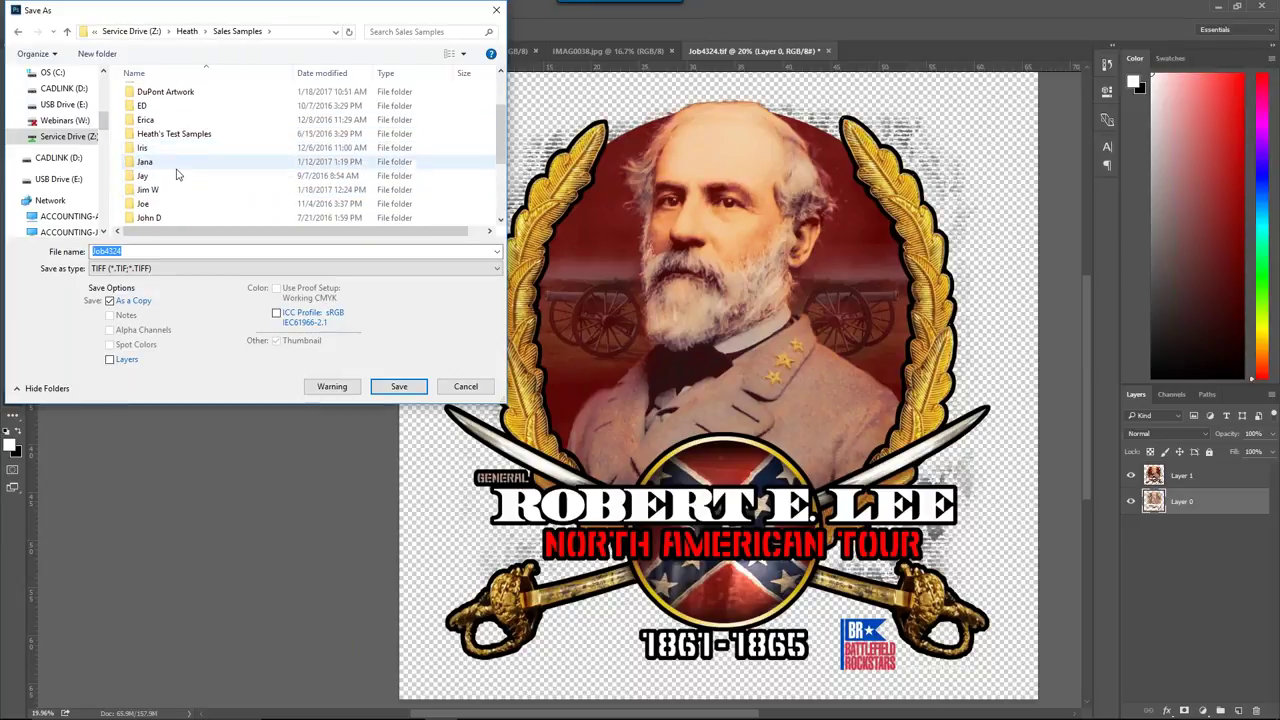
pyautogui.doubleClick(160, 190)
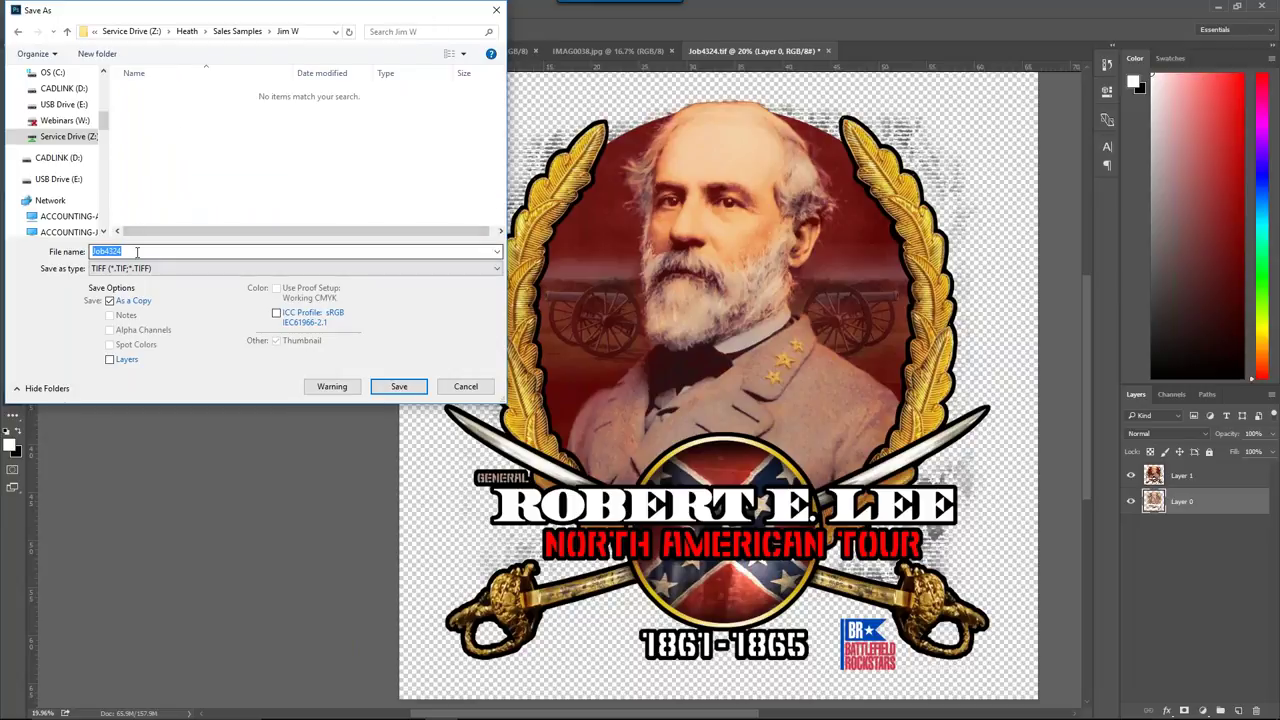
# Step: Name the copy GEN LEE edit 3 and save it as an uncompressed TIFF with transparency, discarding the layers
pyautogui.moveTo(14, 703)
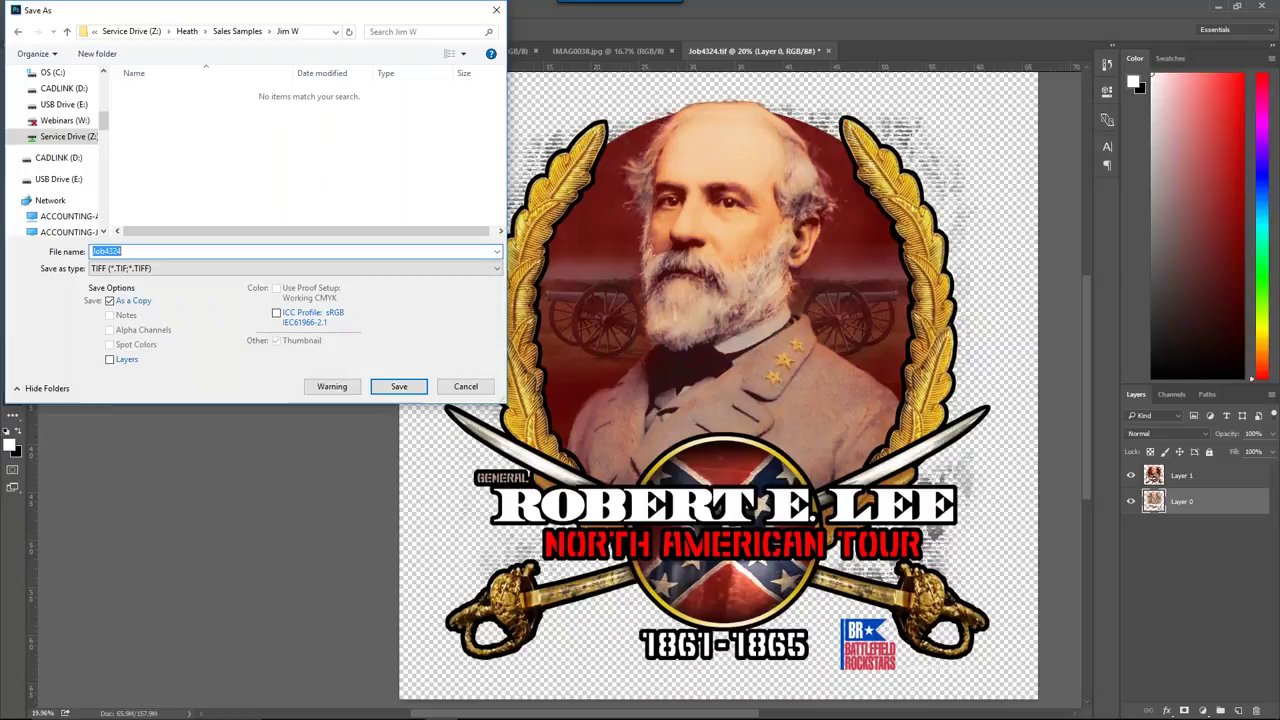
pyautogui.write('G')
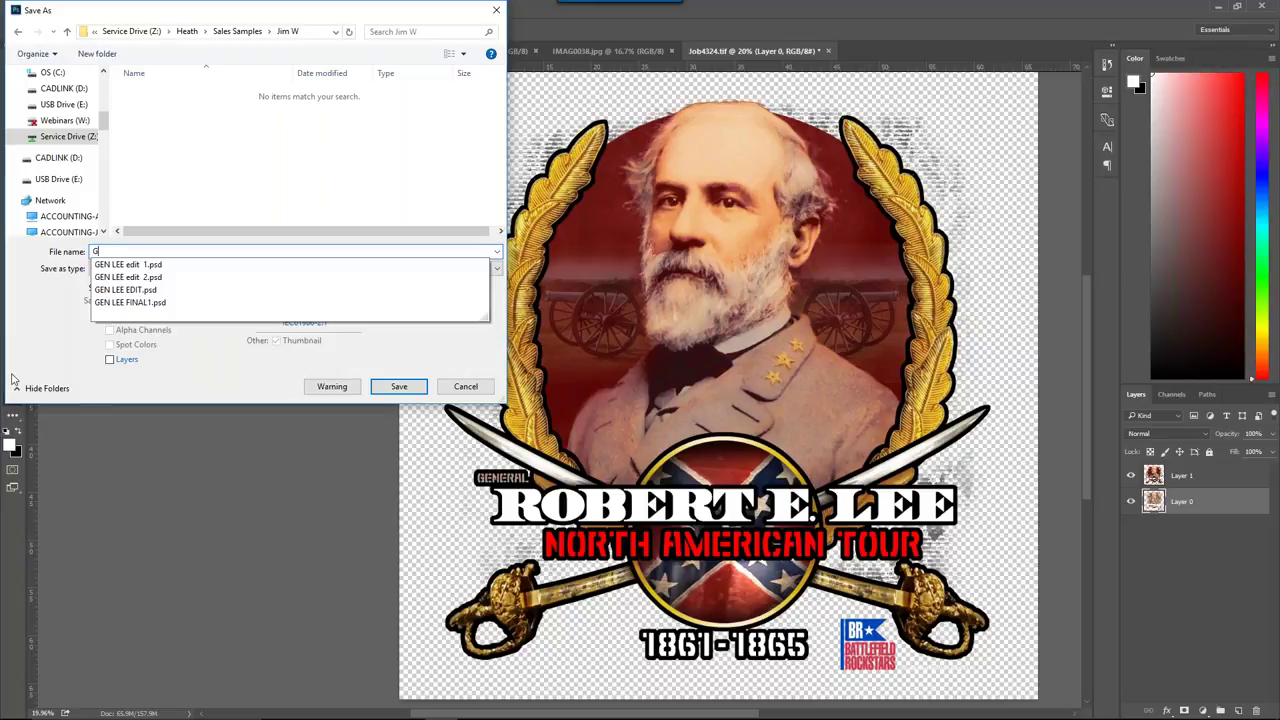
pyautogui.click(146, 265)
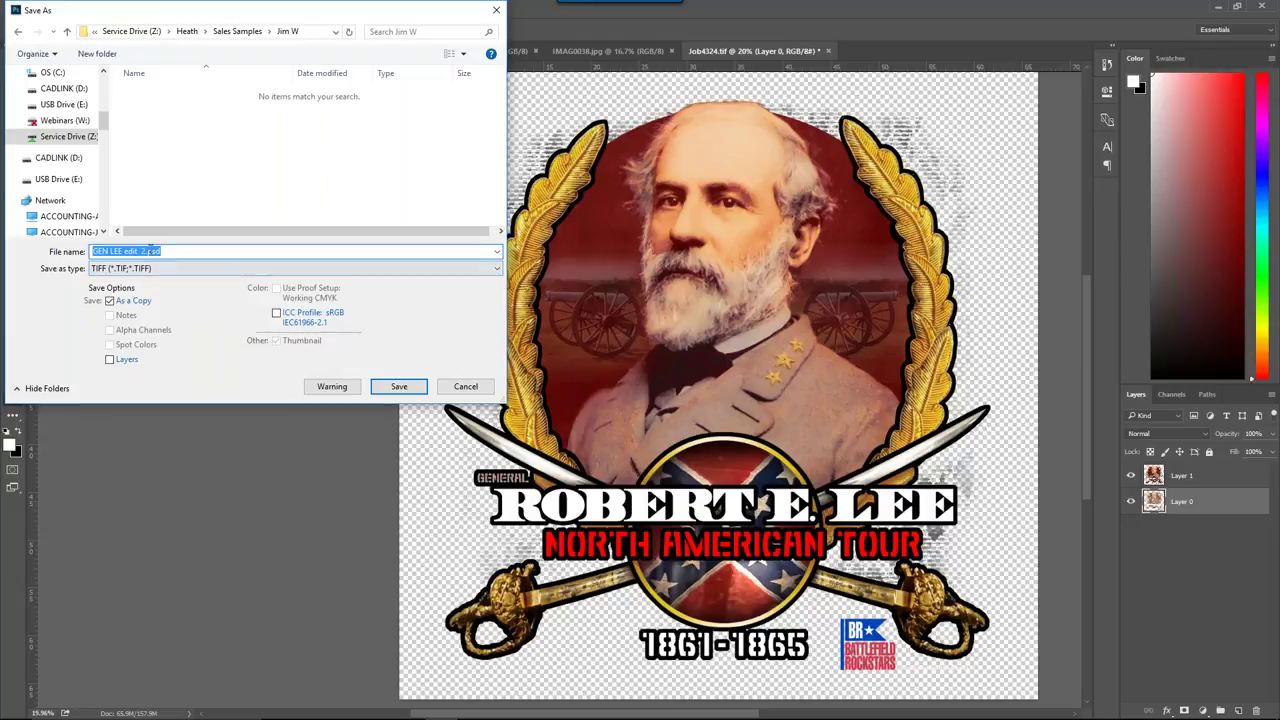
pyautogui.click(146, 252)
pyautogui.moveTo(166, 252); pyautogui.dragTo(149, 256)
pyautogui.write('3')
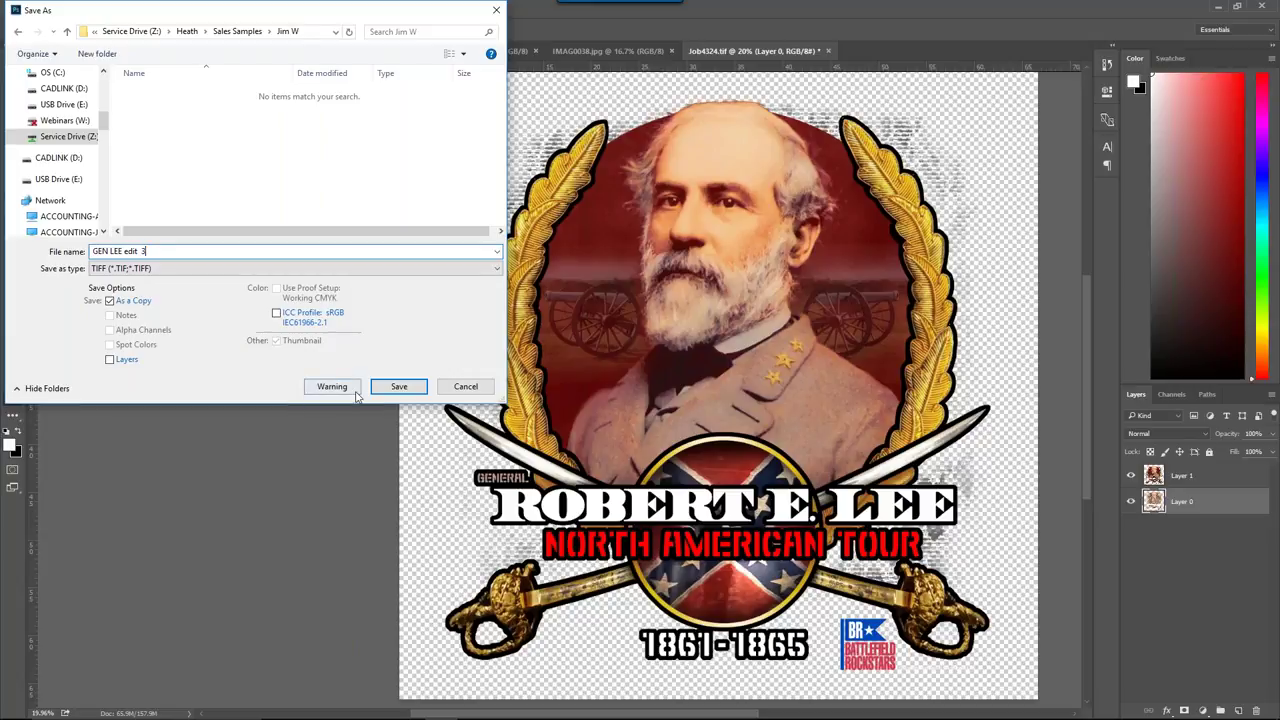
pyautogui.click(396, 387)
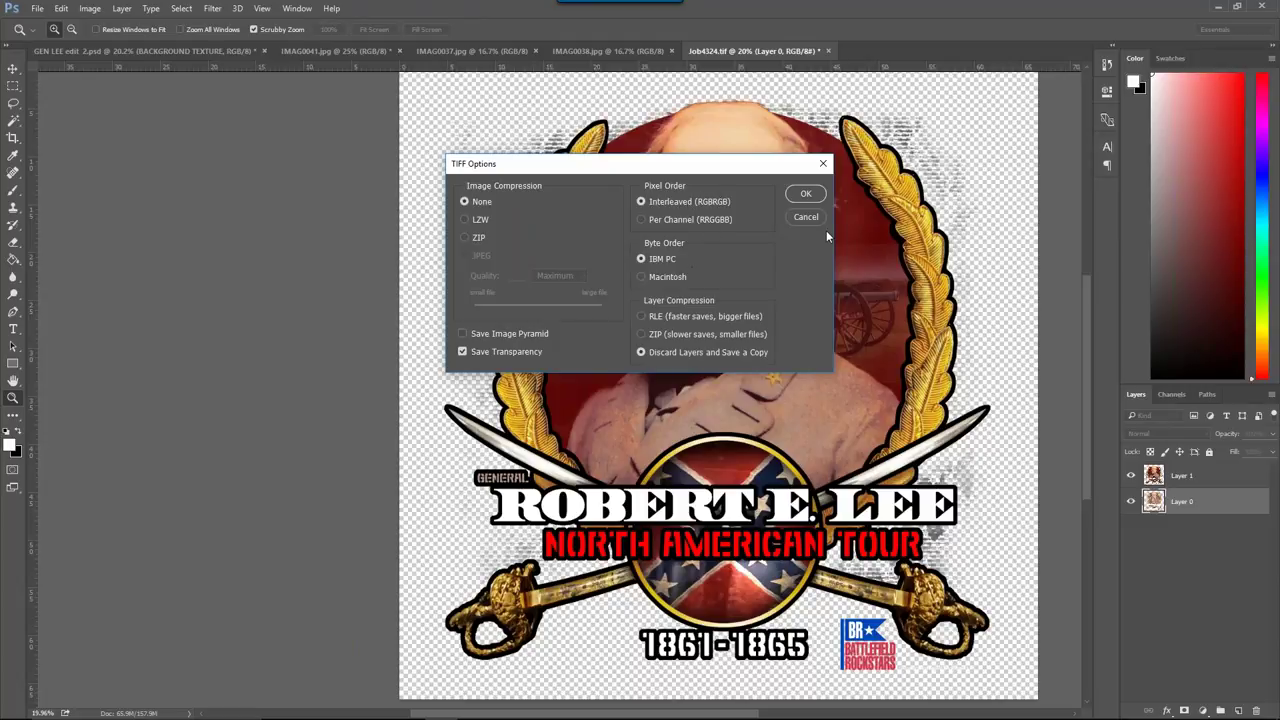
pyautogui.click(806, 194)
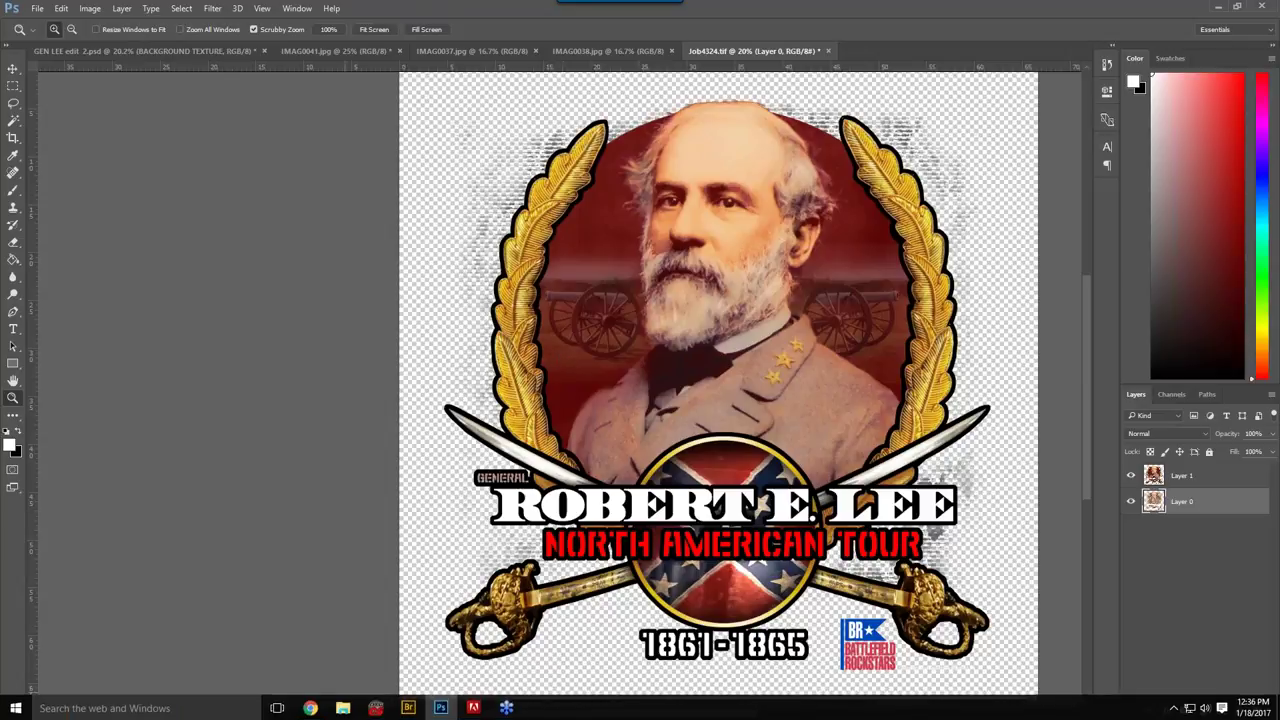
# Step: Switch to DTG RIP Pro and delete the GEN LEE edit 2 page output from the Color Shirts queue, M series Color Best
pyautogui.click(376, 710)
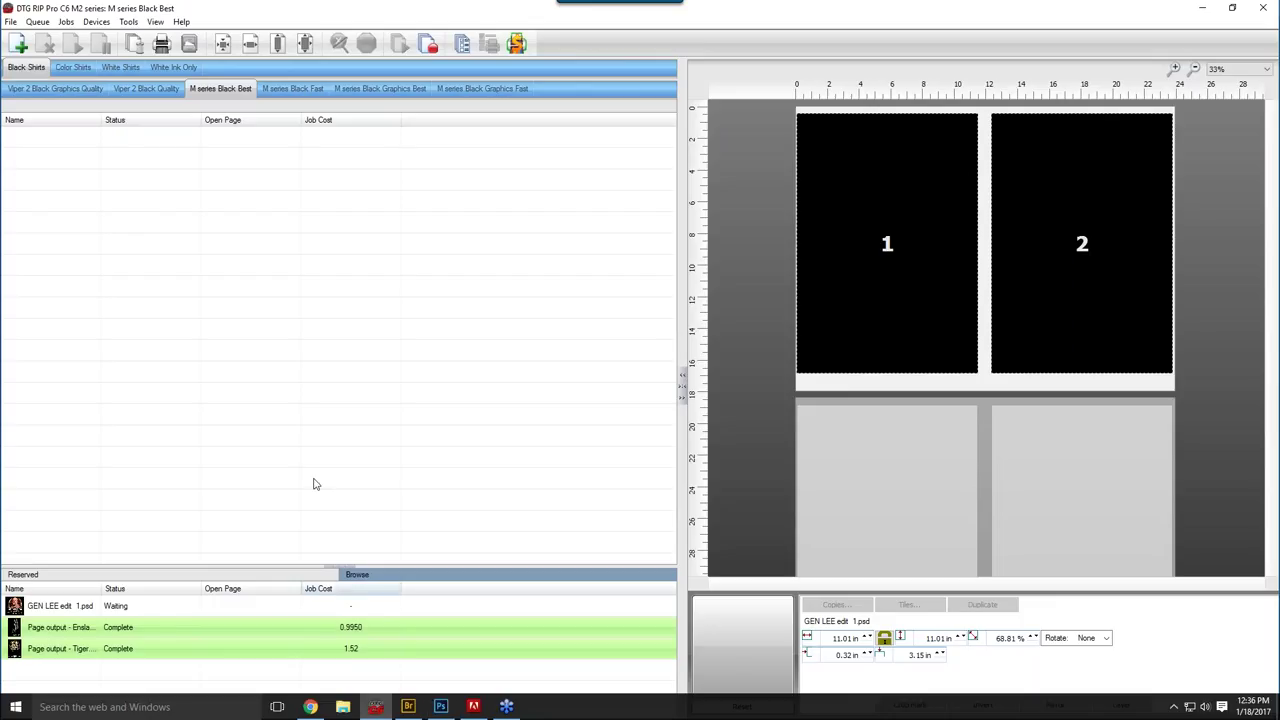
pyautogui.click(86, 67)
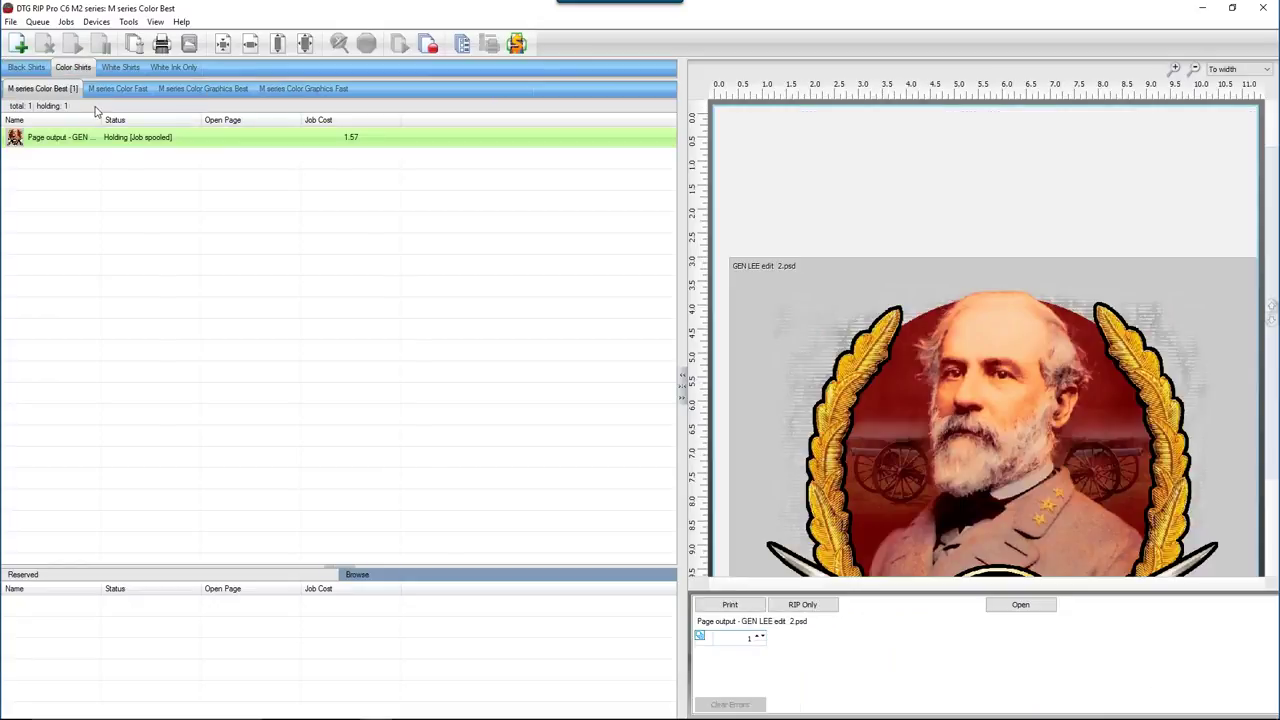
pyautogui.click(110, 144)
pyautogui.press('Delete')
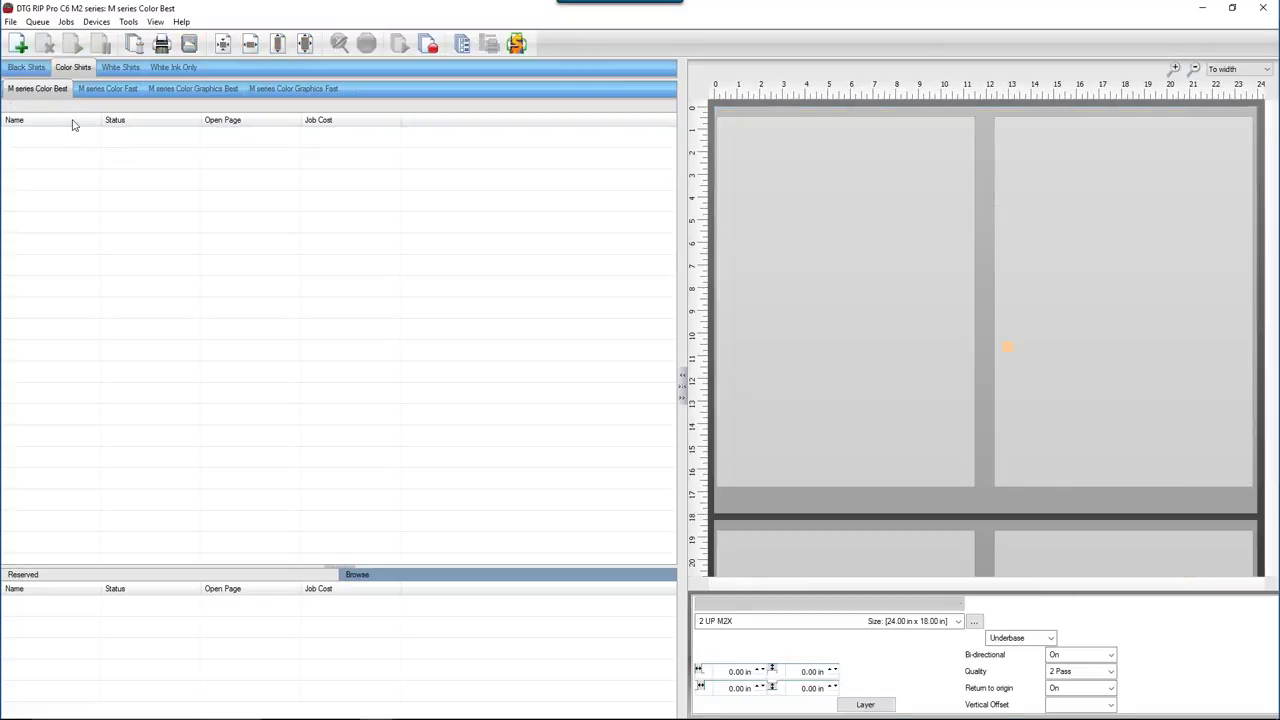
# Step: Try to import the GEN LEE edit 3 TIFF into the M series Color Best queue
pyautogui.click(18, 44)
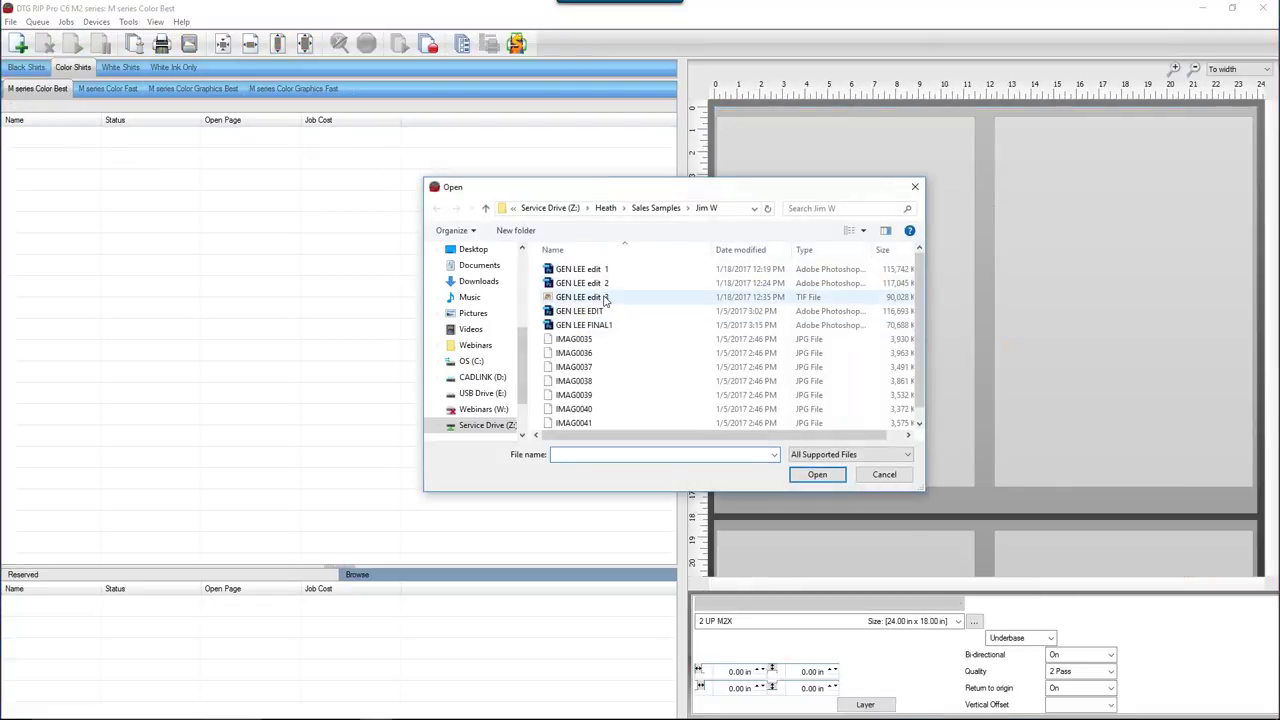
pyautogui.click(603, 298)
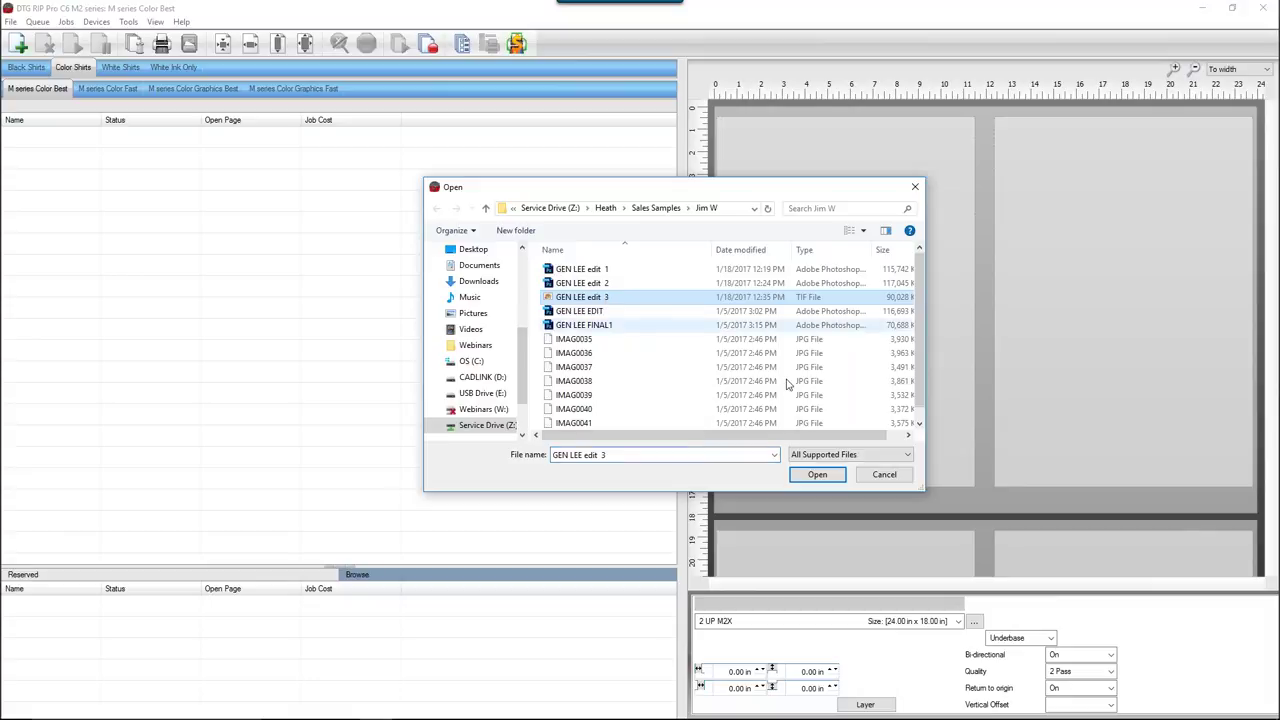
pyautogui.click(817, 476)
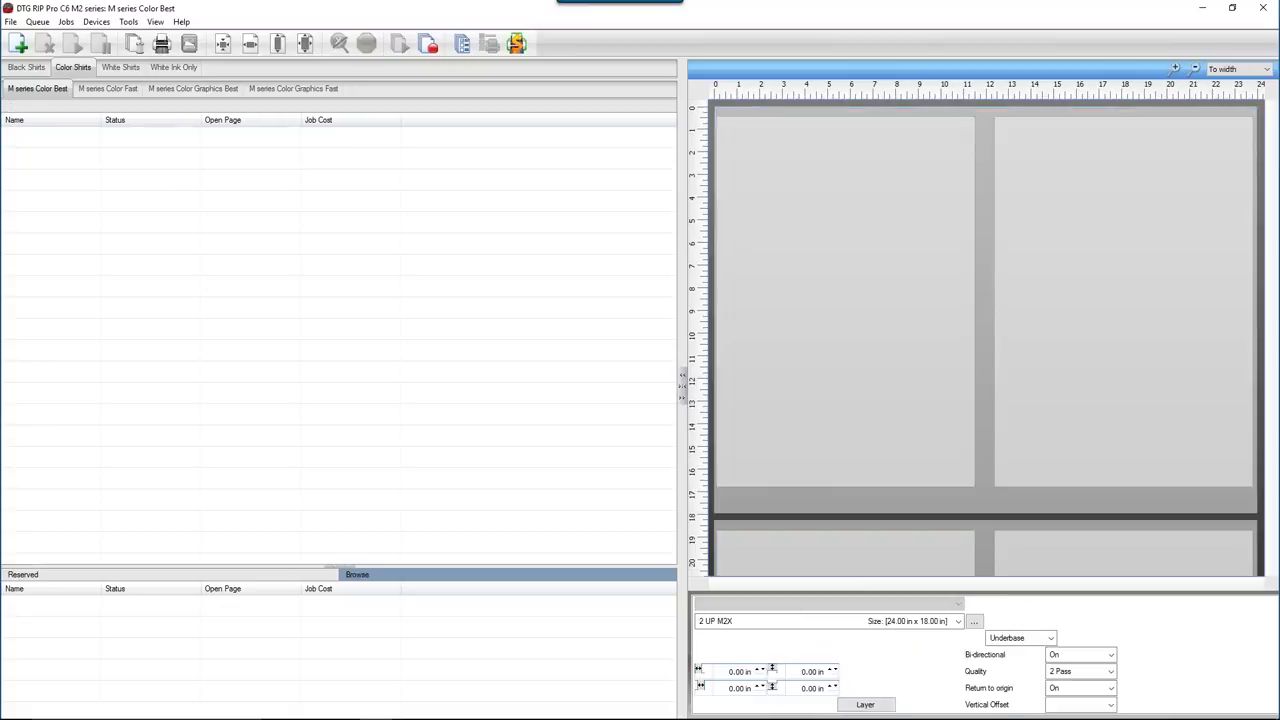
# Step: Switch to Photoshop and resize the combined artwork to 11 inches wide at a resolution of 300 pixels/inch
pyautogui.moveTo(380, 712)
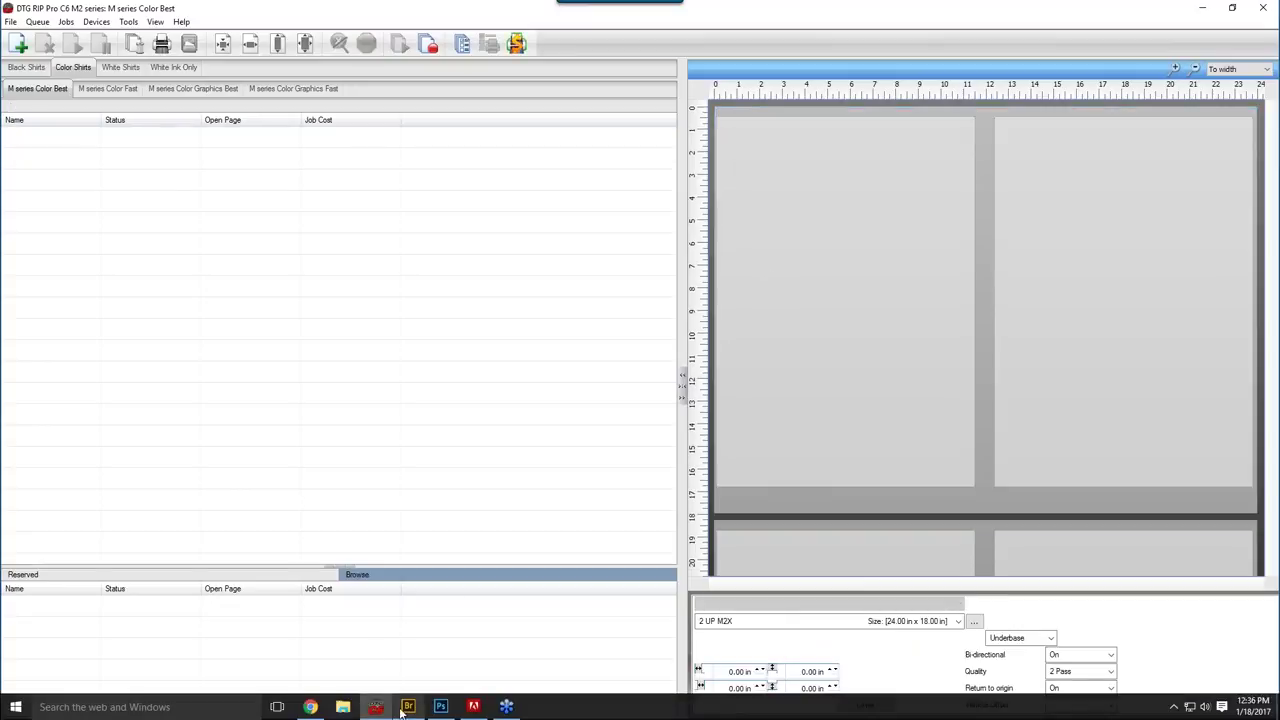
pyautogui.click(437, 710)
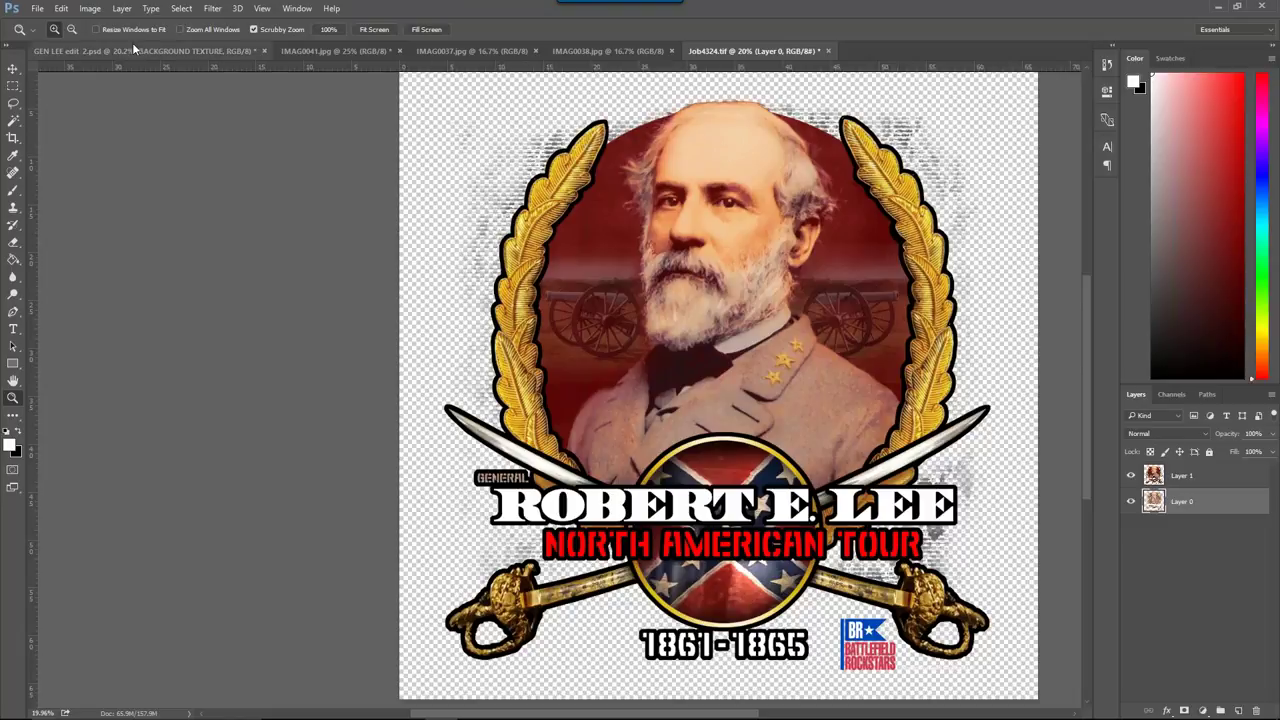
pyautogui.click(90, 9)
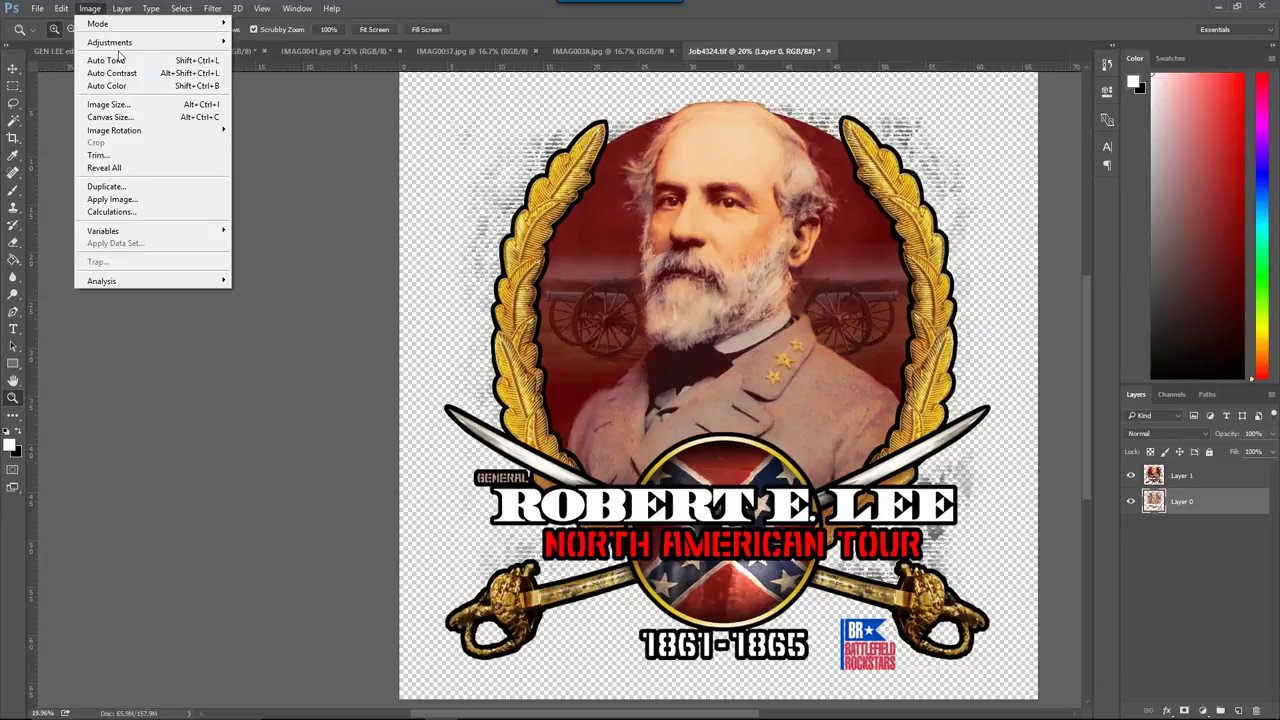
pyautogui.click(108, 104)
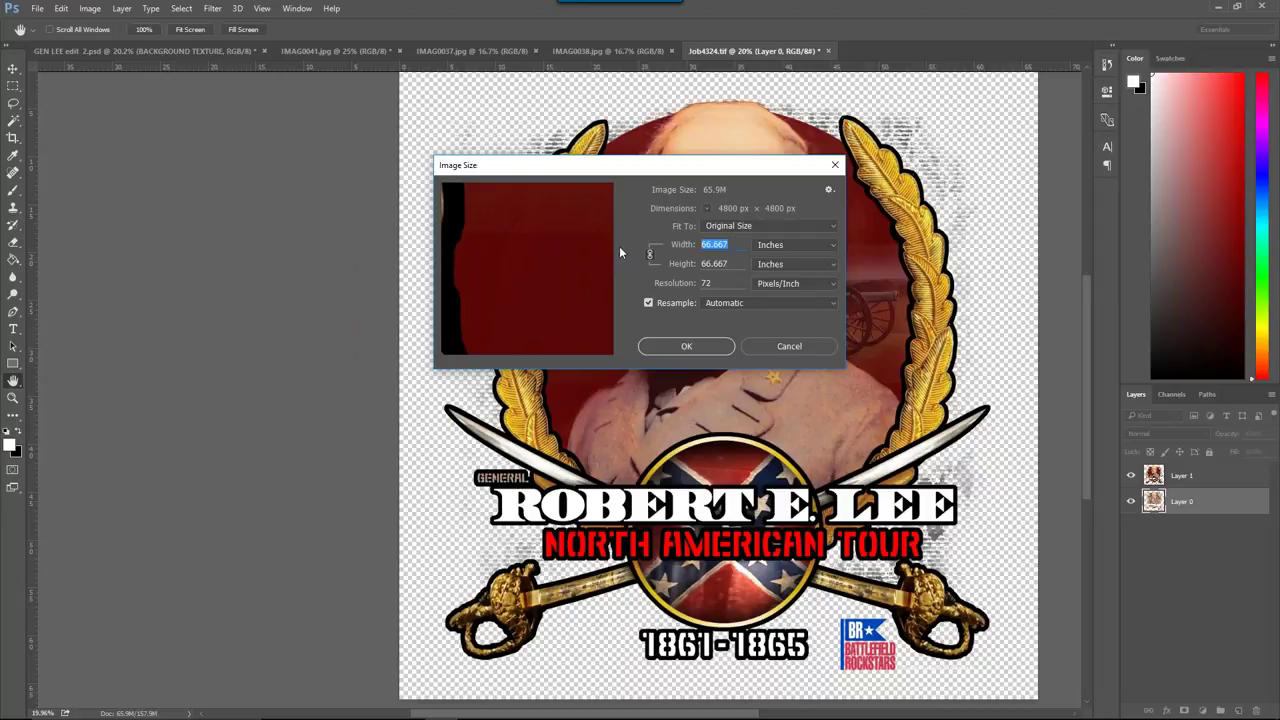
pyautogui.press('Tab')
pyautogui.press('Tab')
pyautogui.write('3')
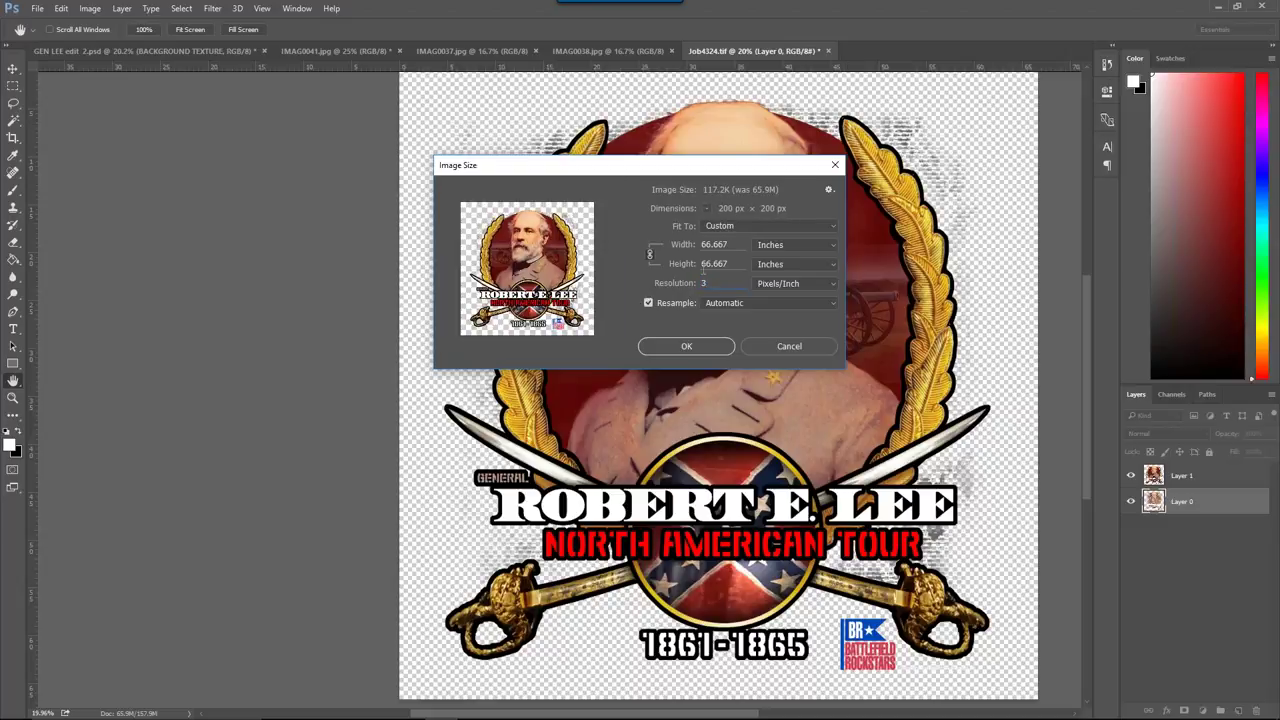
pyautogui.write('00')
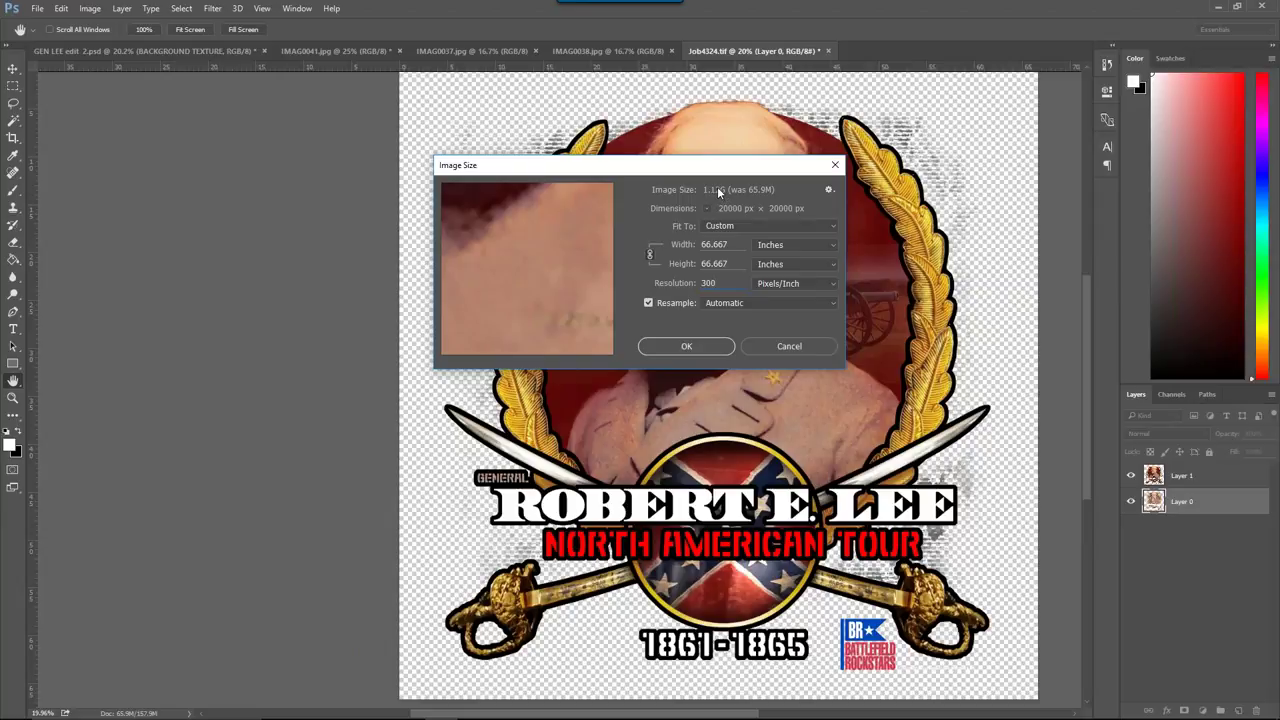
pyautogui.moveTo(734, 243); pyautogui.dragTo(665, 244)
pyautogui.moveTo(872, 716)
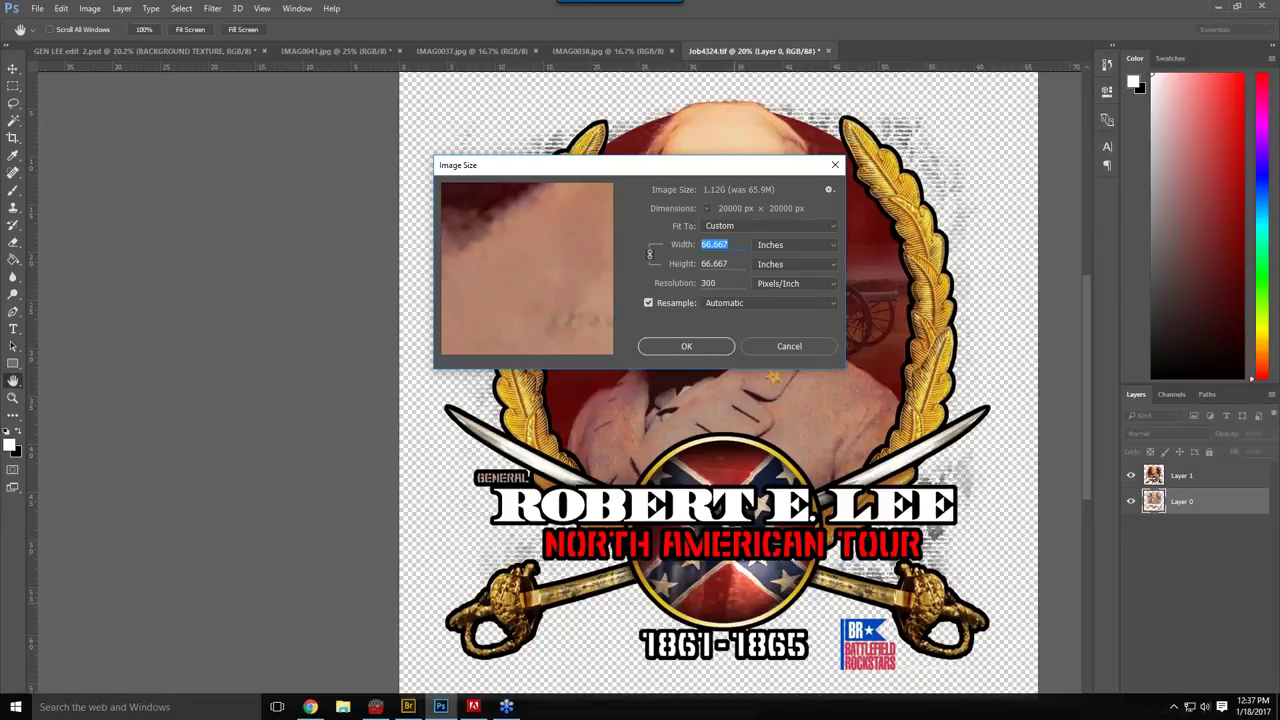
pyautogui.write('11')
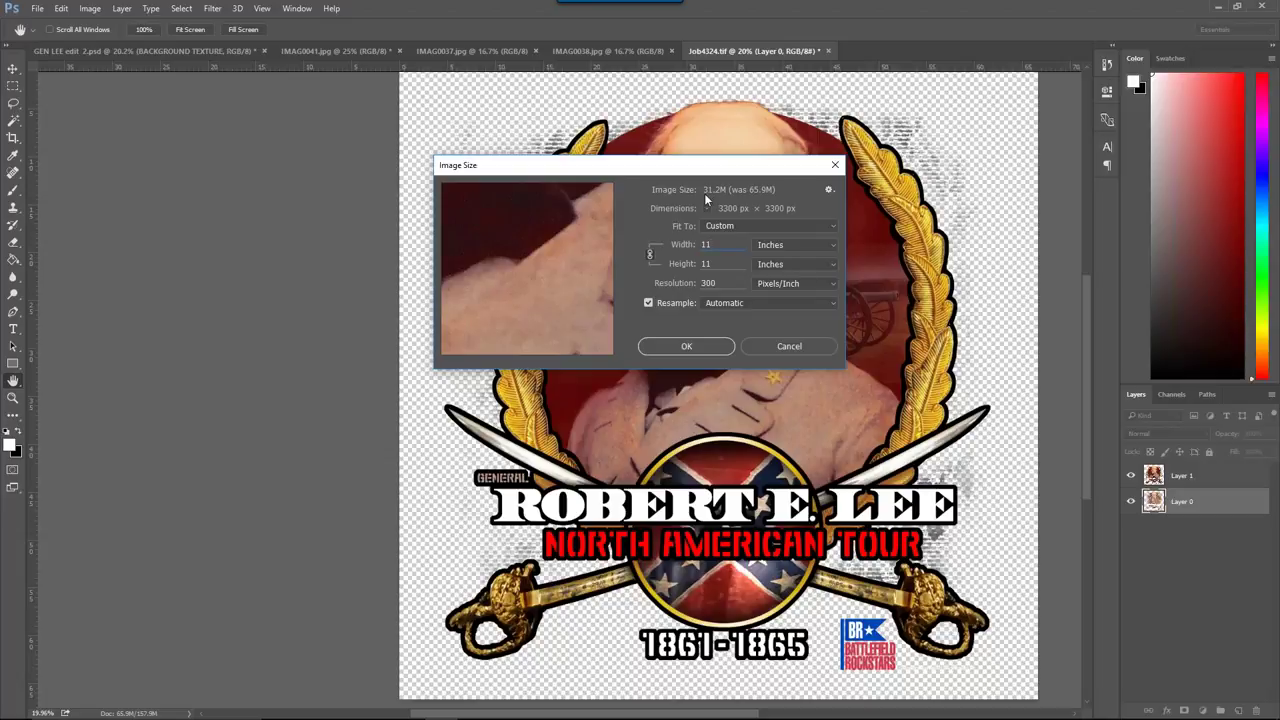
pyautogui.click(695, 347)
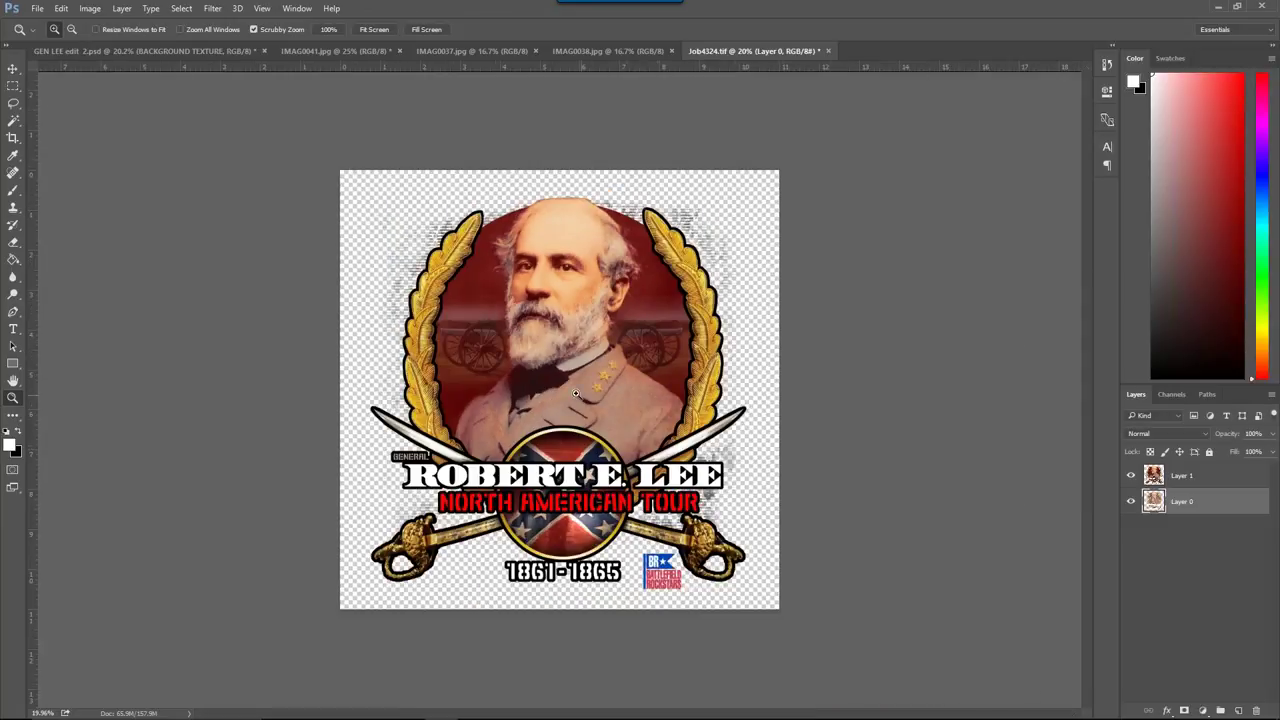
# Step: Save the resized artwork as an uncompressed TIFF with transparency, choosing to discard the layers and save a copy
pyautogui.moveTo(555, 275); pyautogui.dragTo(560, 325)
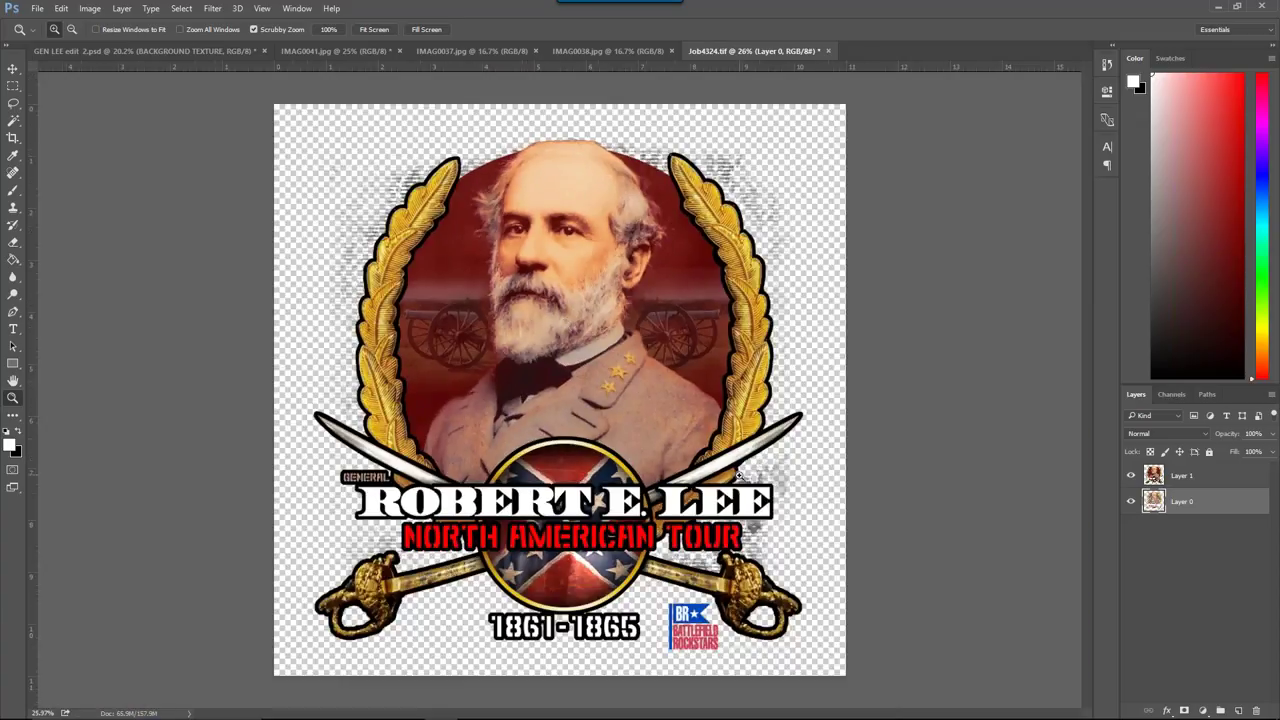
pyautogui.hotkey('ctrl', 's')
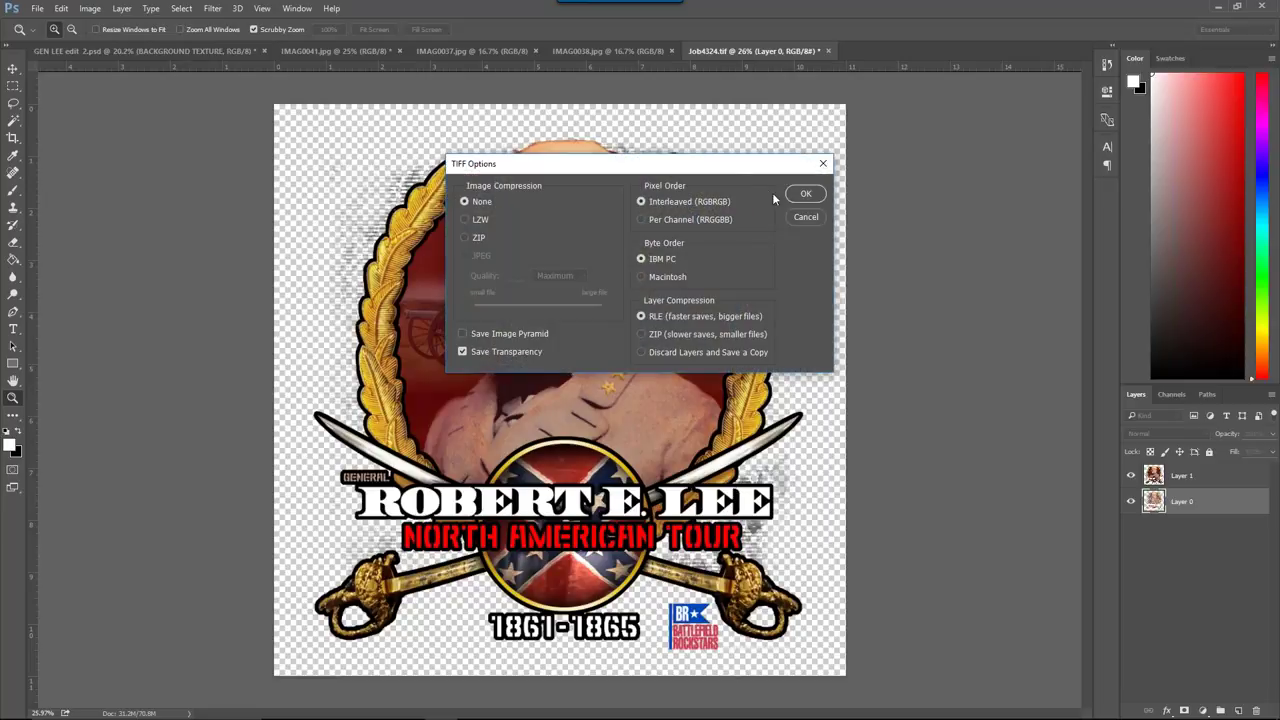
pyautogui.click(805, 195)
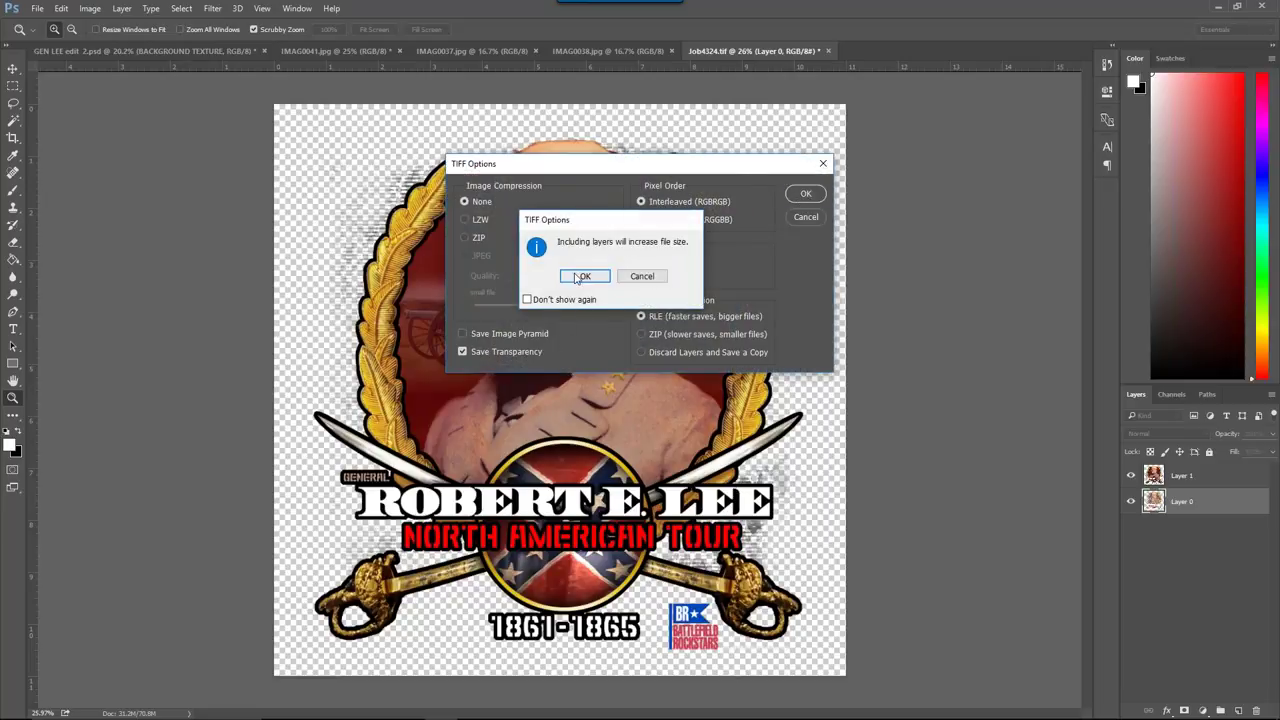
pyautogui.click(644, 277)
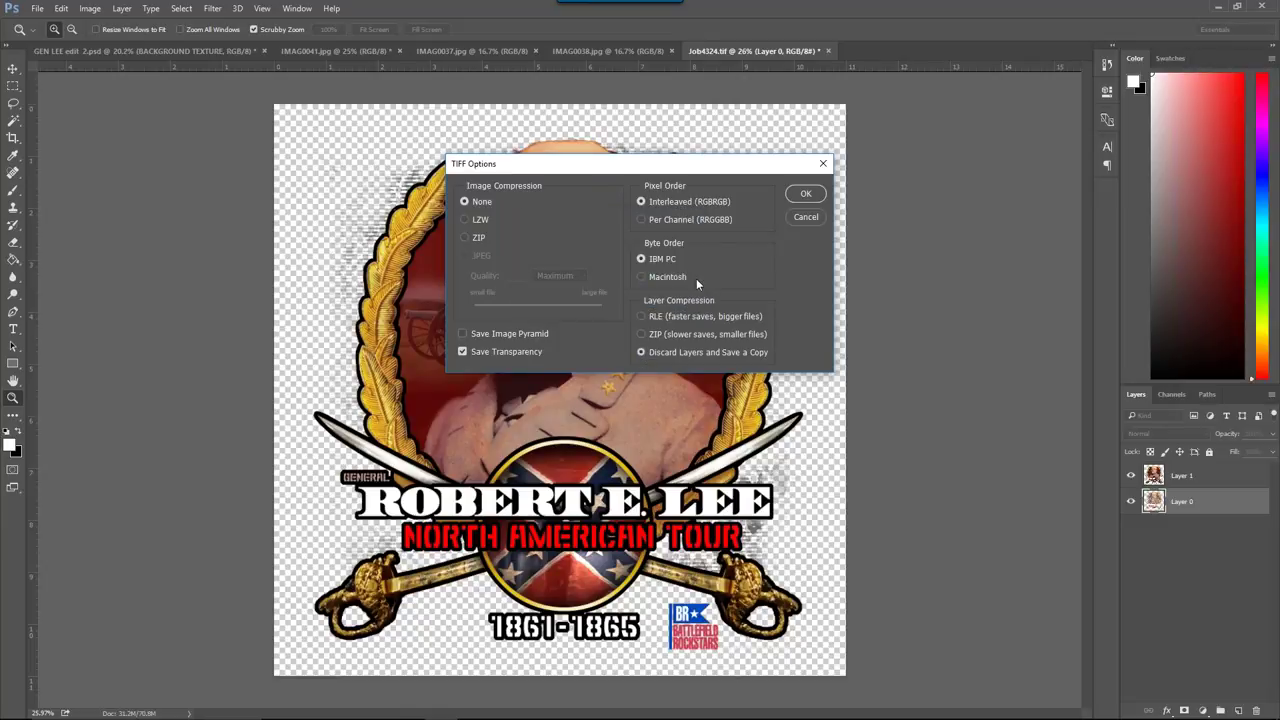
pyautogui.click(803, 194)
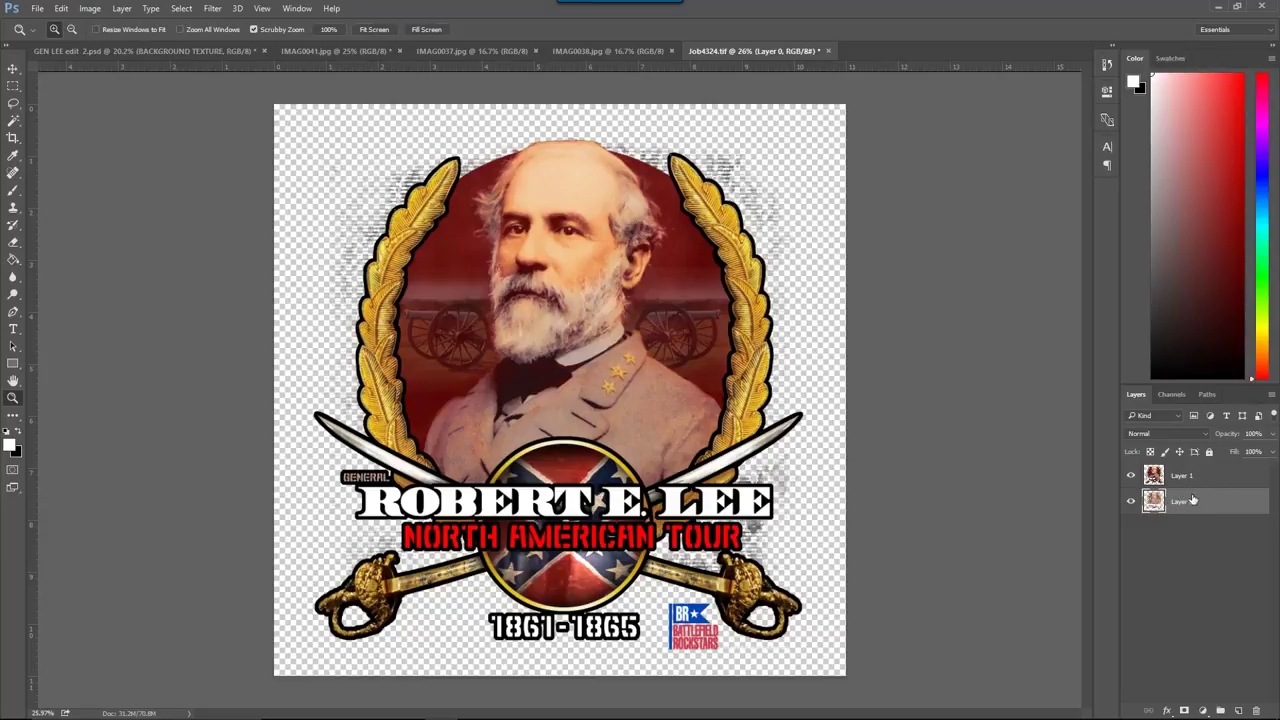
# Step: Switch to DTG RIP Pro and add GEN LEE edit 3.tif to the M series Color Best queue
pyautogui.moveTo(96, 716)
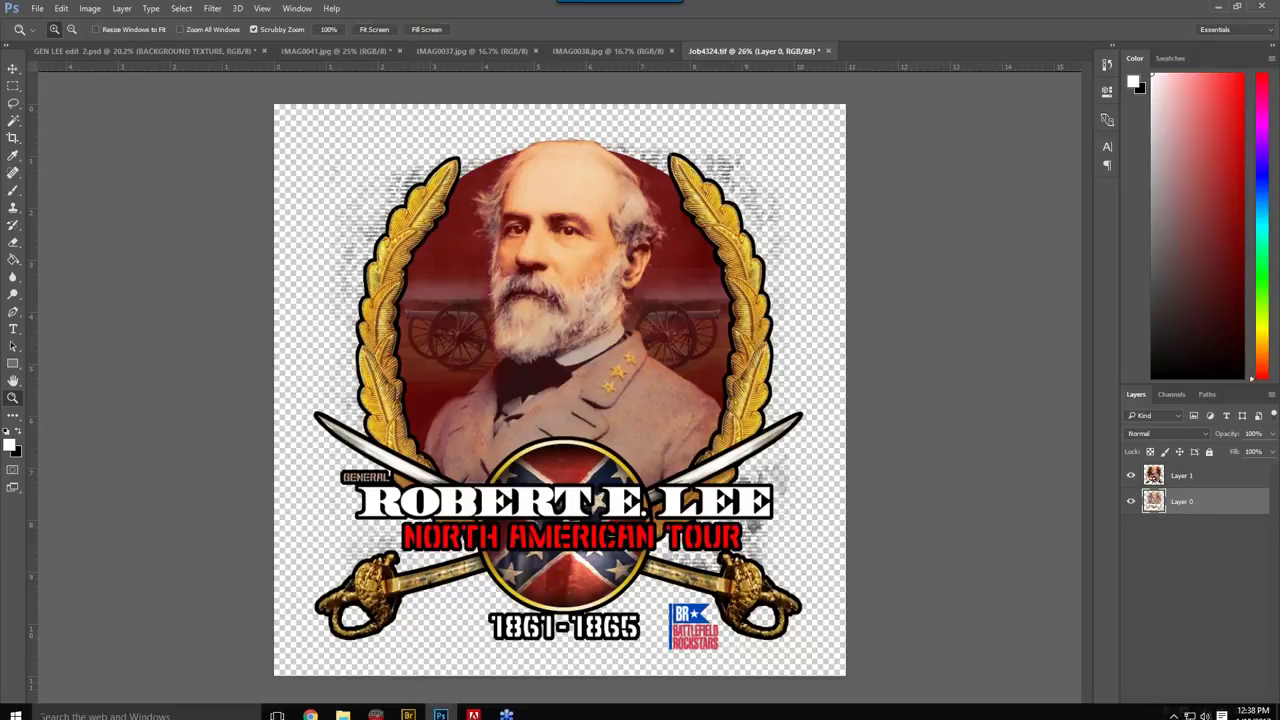
pyautogui.click(376, 707)
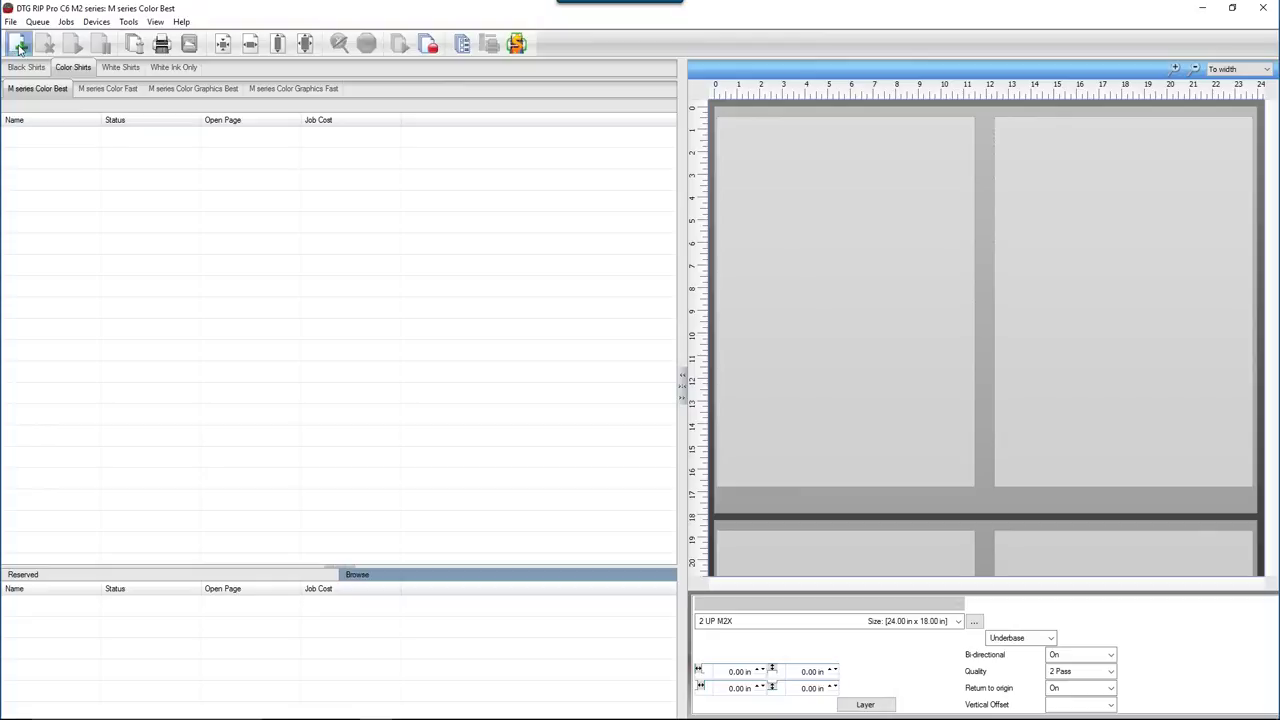
pyautogui.click(19, 45)
pyautogui.click(617, 298)
pyautogui.click(817, 474)
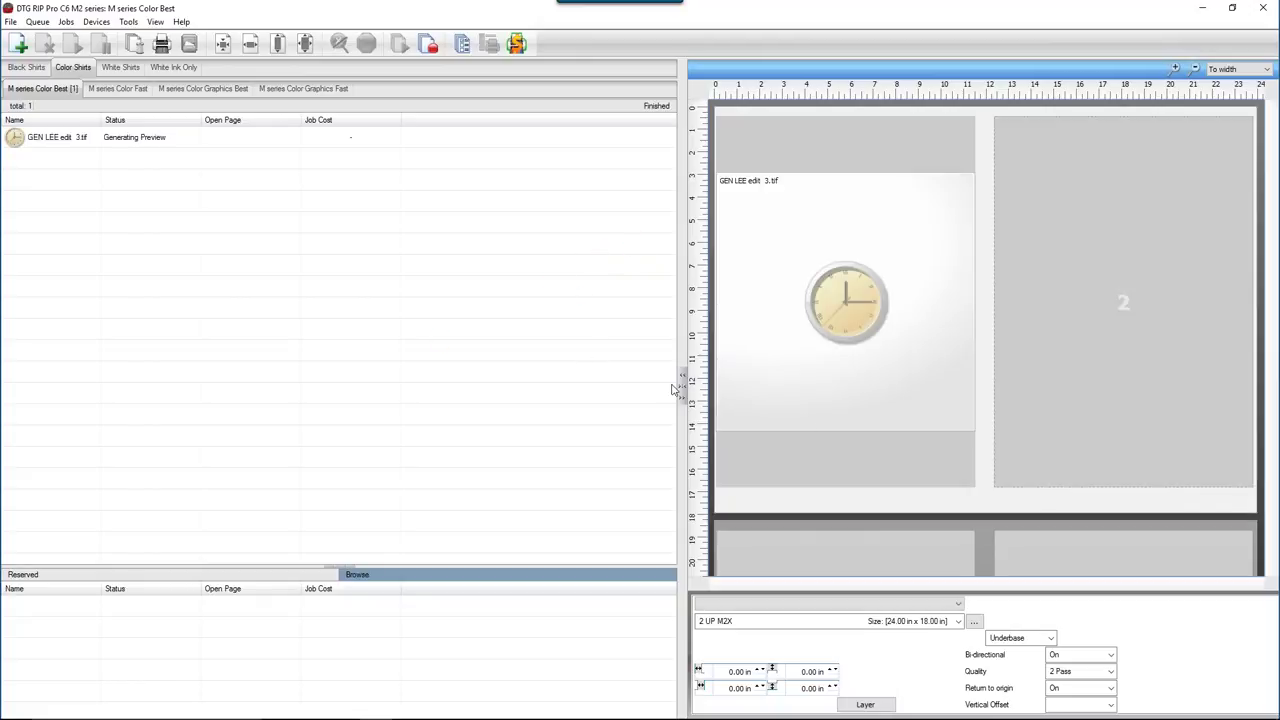
# Step: Set the GEN LEE edit 3 job's width to 11 inches and process it with RIP Only
pyautogui.click(812, 229)
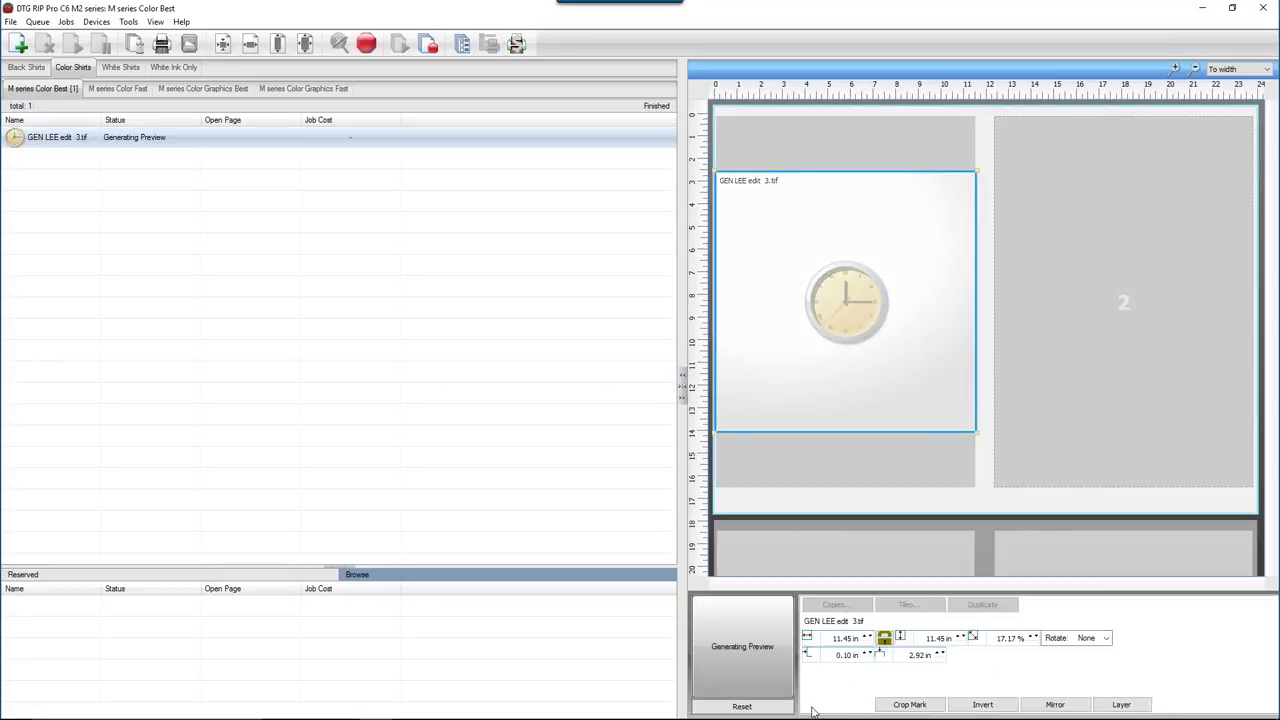
pyautogui.doubleClick(829, 637)
pyautogui.write('11')
pyautogui.press('Return')
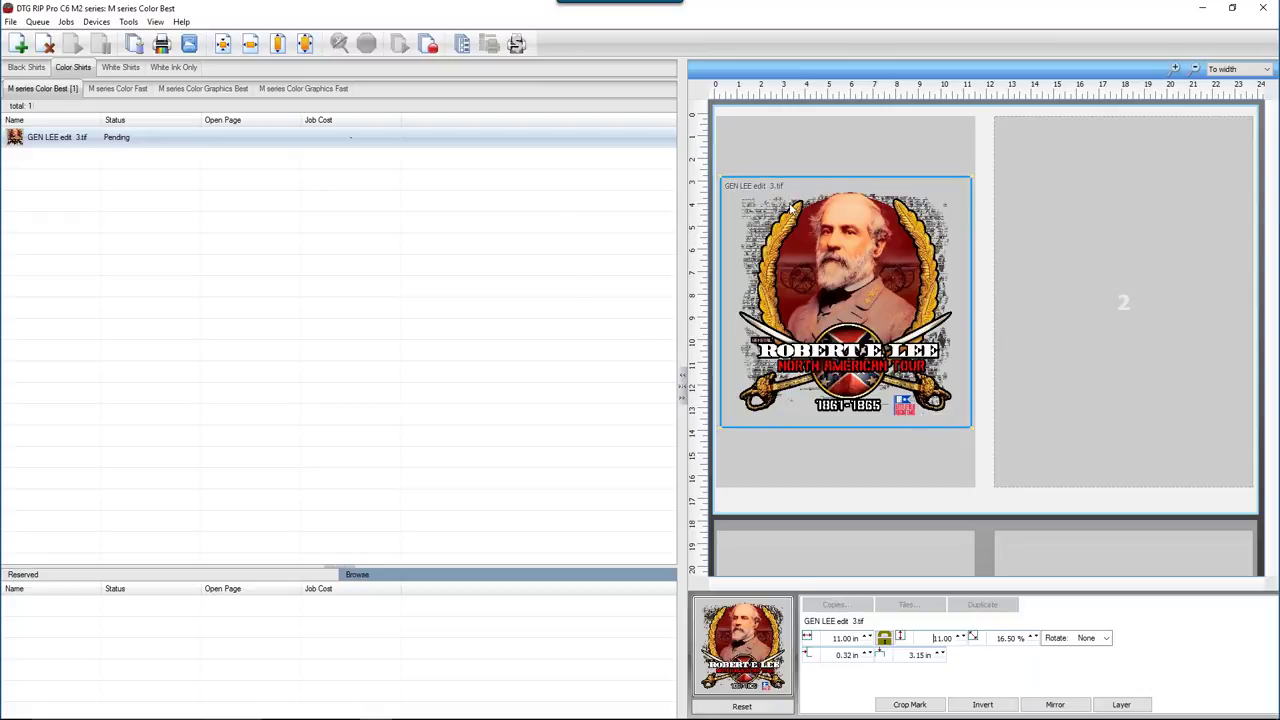
pyautogui.rightClick(109, 138)
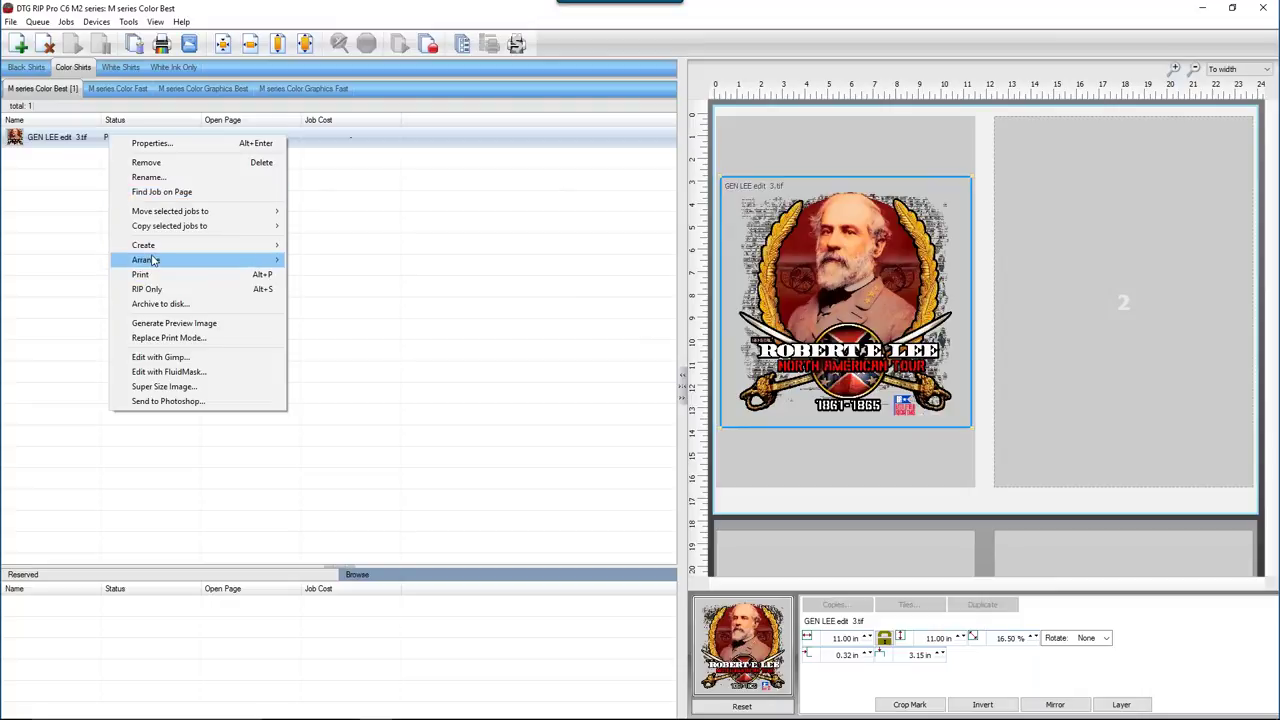
pyautogui.click(147, 289)
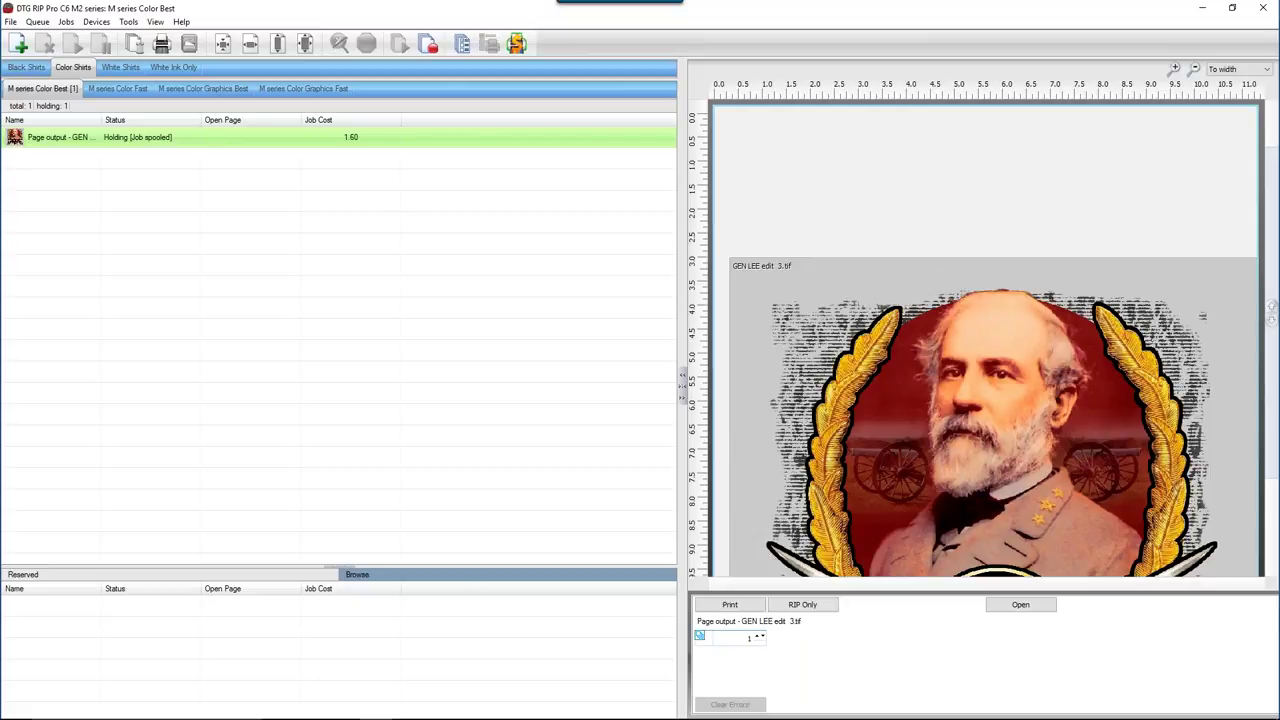
# Step: Switch to Bridge, open the printed-shirt photo IMAG0038.jpg in Photoshop and examine the print close up
pyautogui.moveTo(470, 717)
pyautogui.click(409, 707)
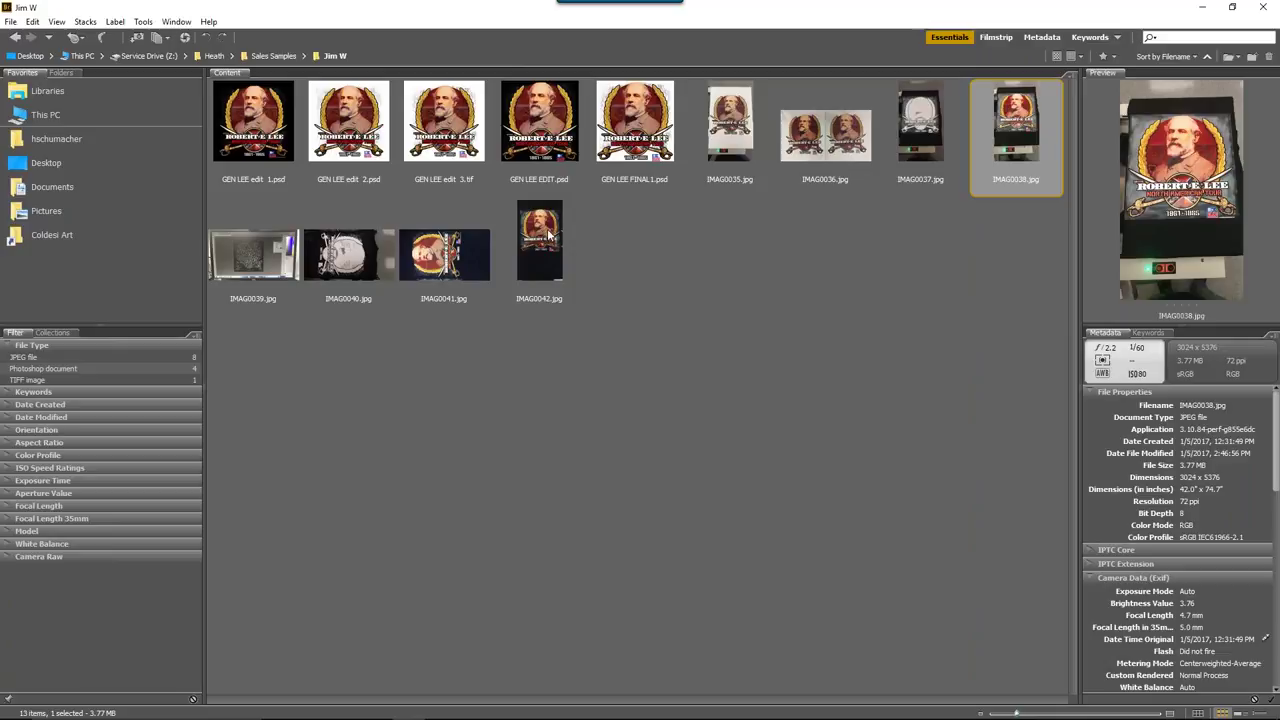
pyautogui.doubleClick(1011, 125)
pyautogui.moveTo(563, 298); pyautogui.dragTo(640, 298)
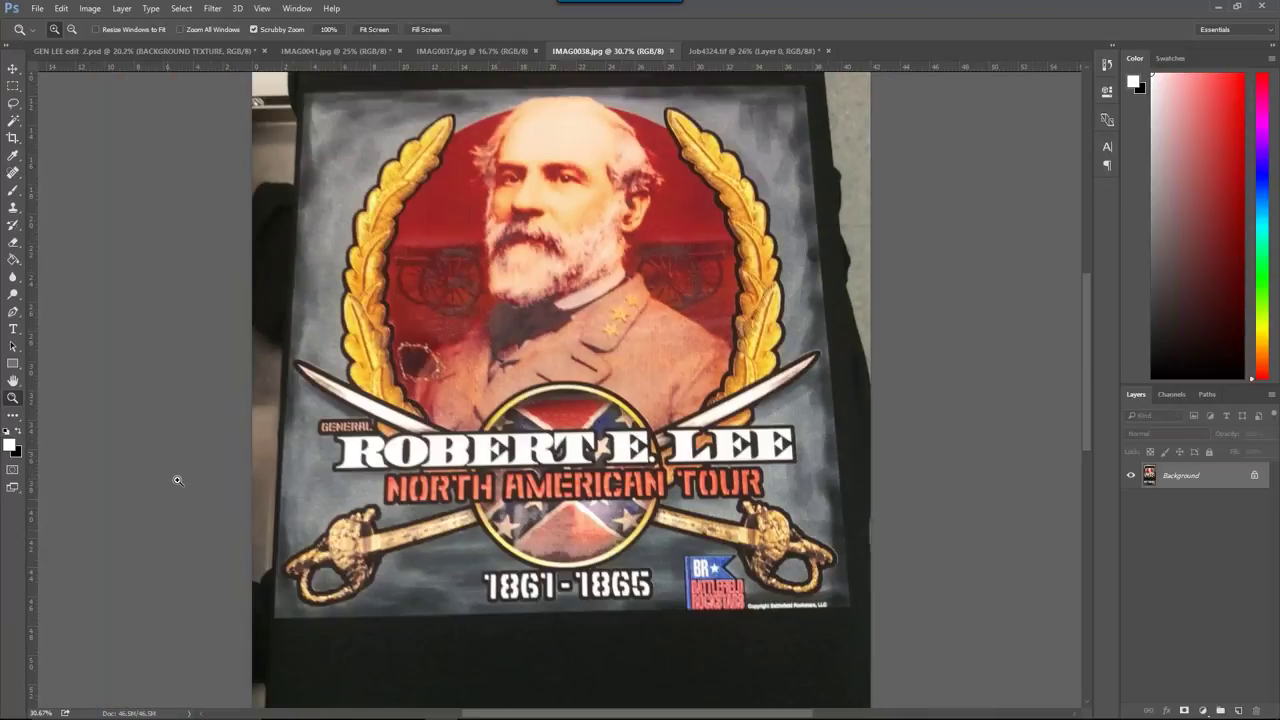
# Step: Switch to DTG RIP Pro and open the raw data view of the processed GEN LEE edit 3 job
pyautogui.click(748, 47)
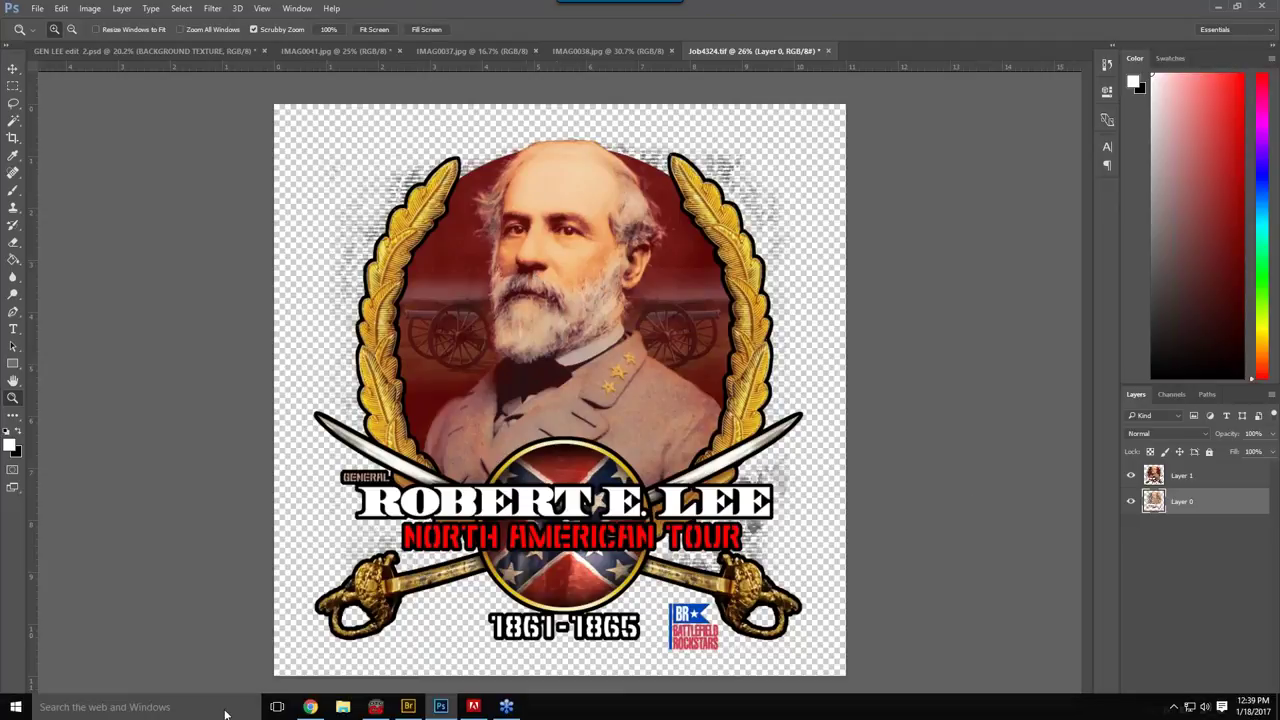
pyautogui.click(376, 708)
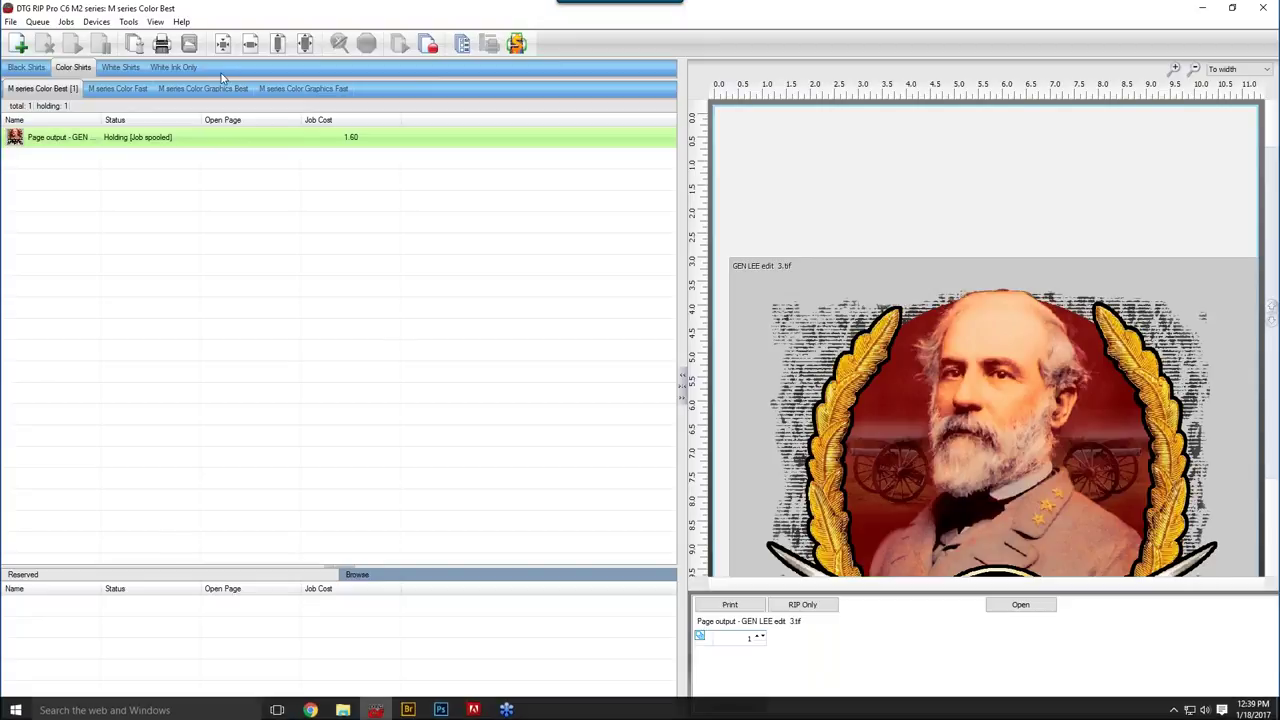
pyautogui.rightClick(122, 145)
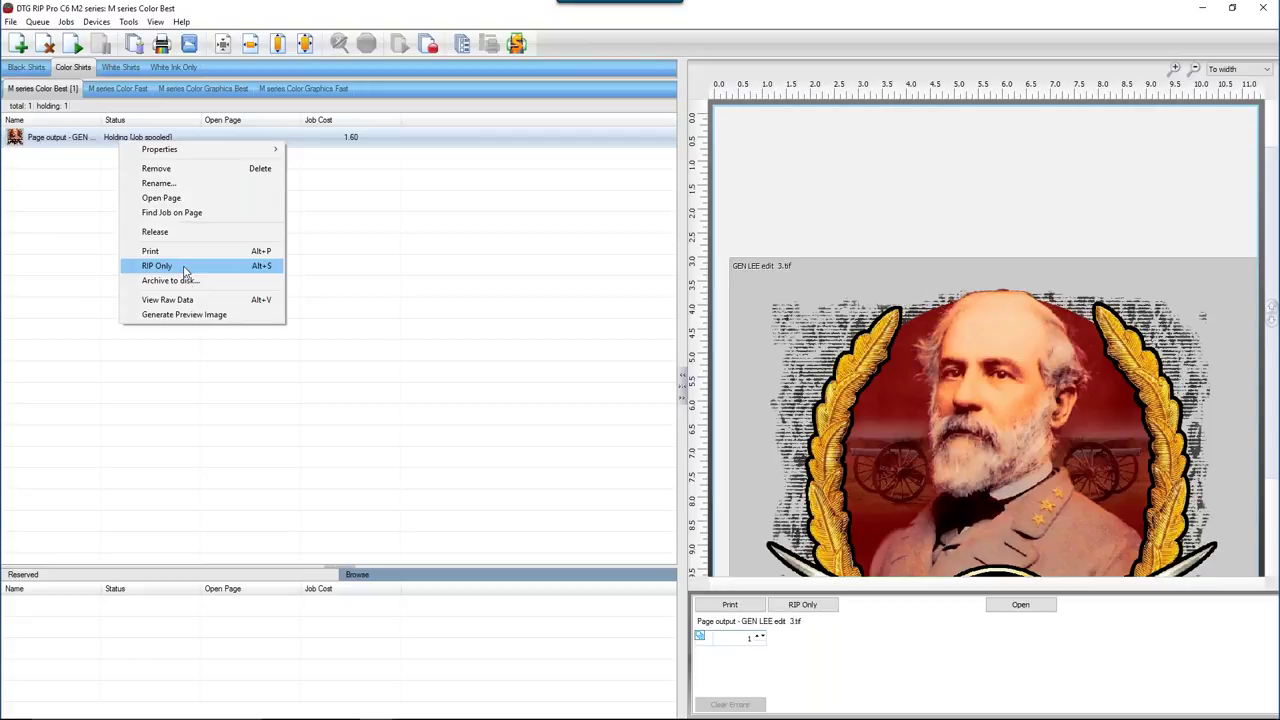
pyautogui.click(185, 300)
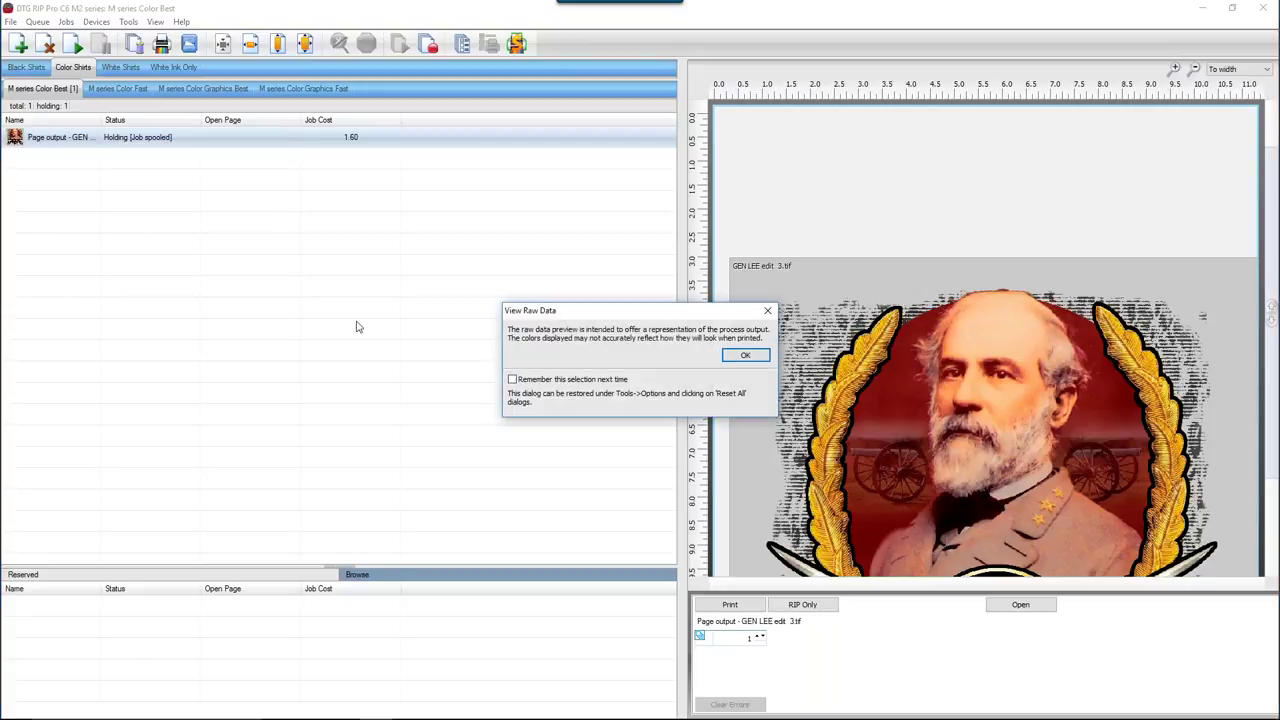
pyautogui.click(740, 355)
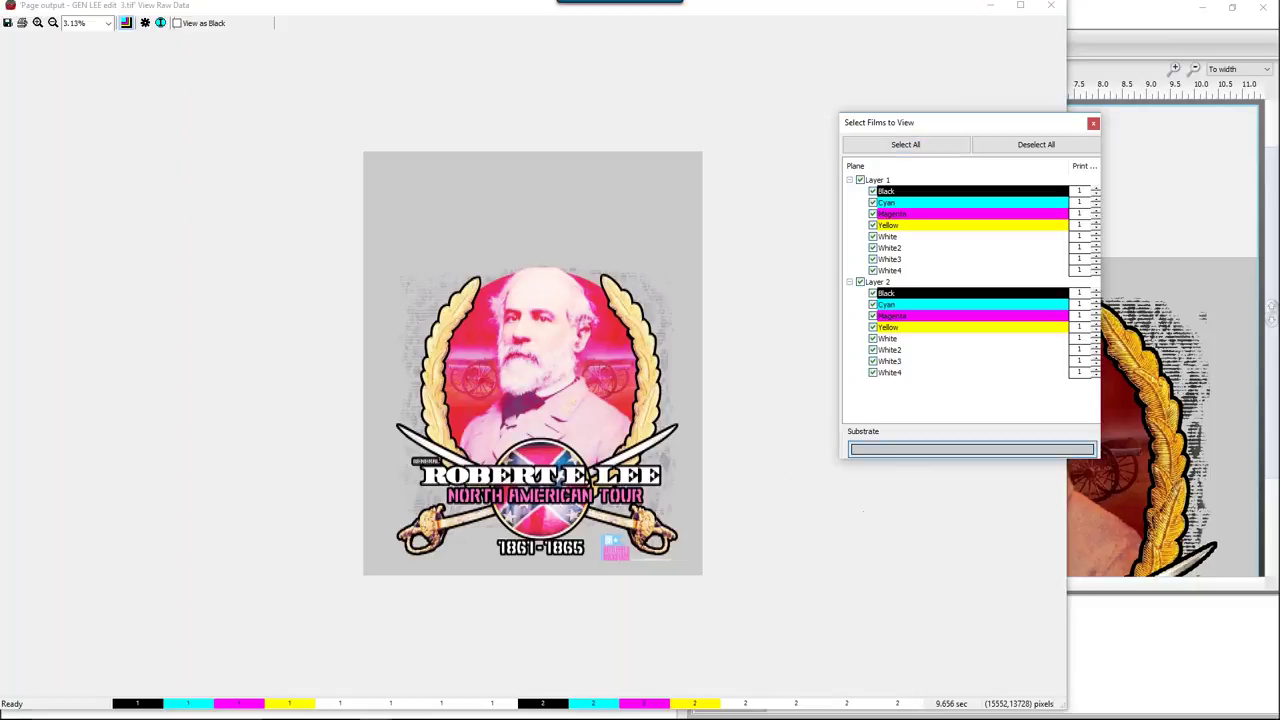
# Step: Set the raw data preview's substrate color to medium gray, RGB 128, 128, 128
pyautogui.click(895, 449)
pyautogui.click(887, 292)
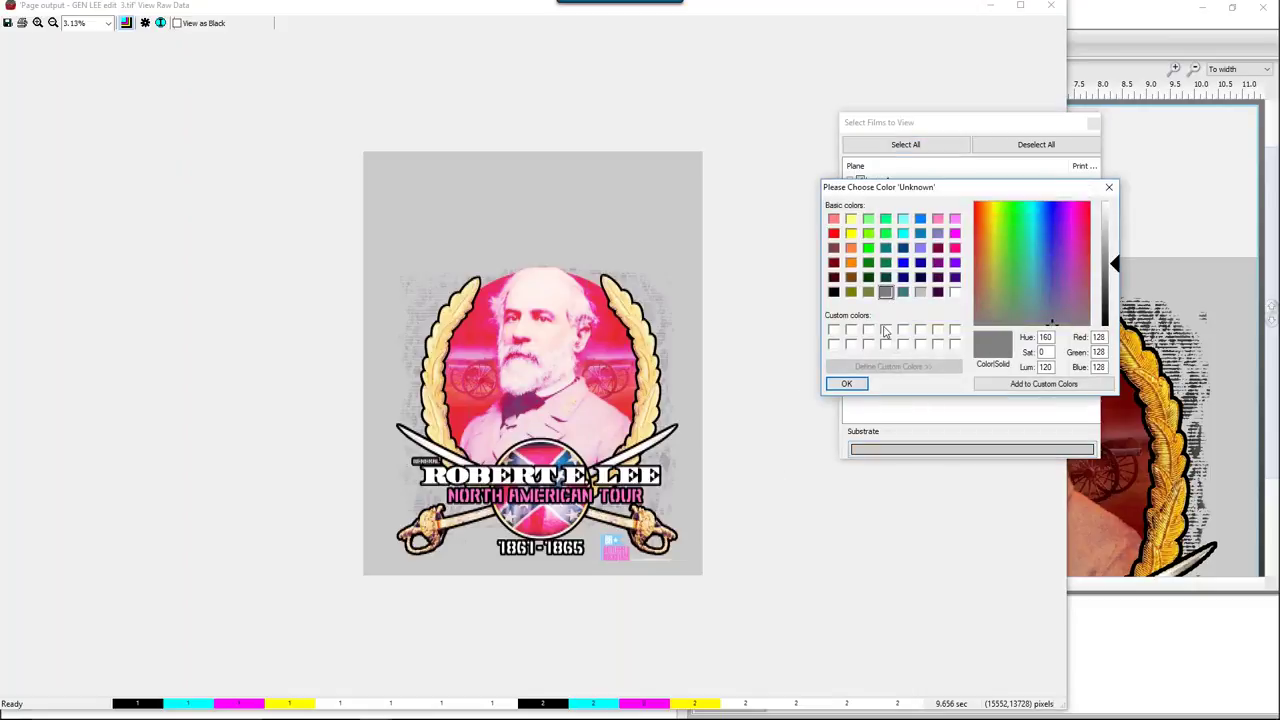
pyautogui.click(848, 384)
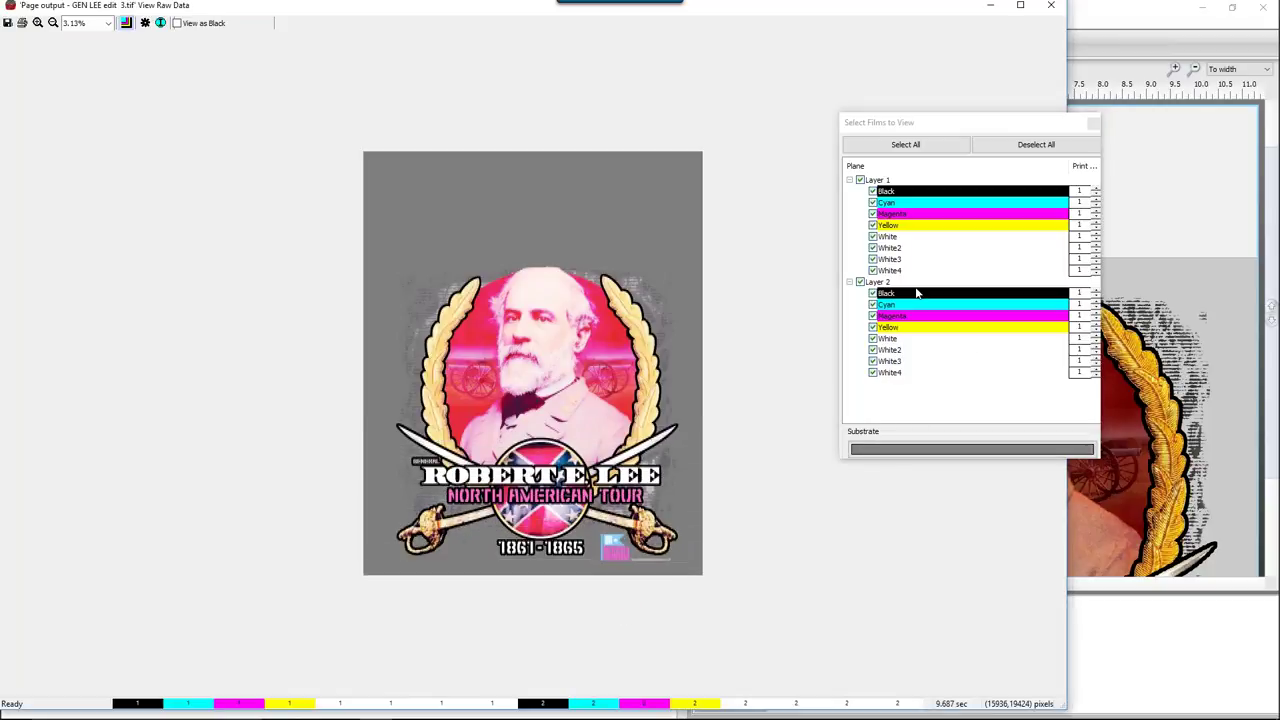
# Step: Hide the Layer 2 films to examine the white underbase, show them again and close the raw data view
pyautogui.click(860, 282)
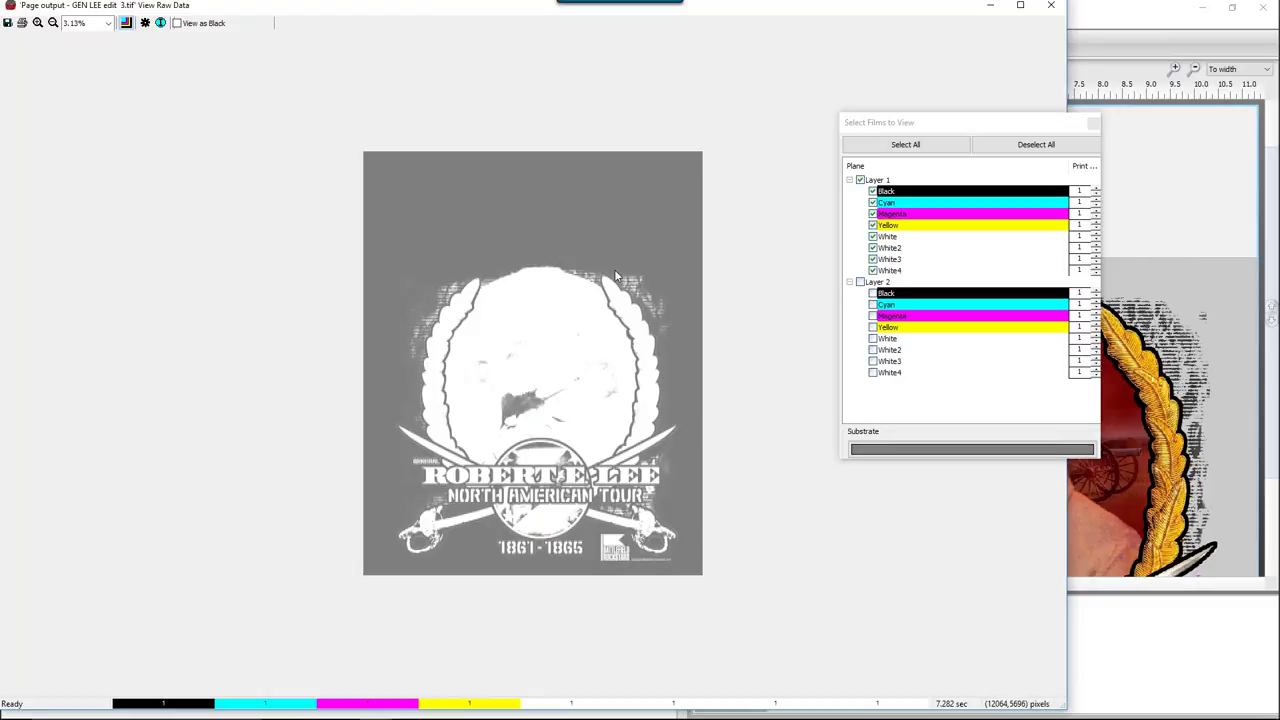
pyautogui.click(860, 283)
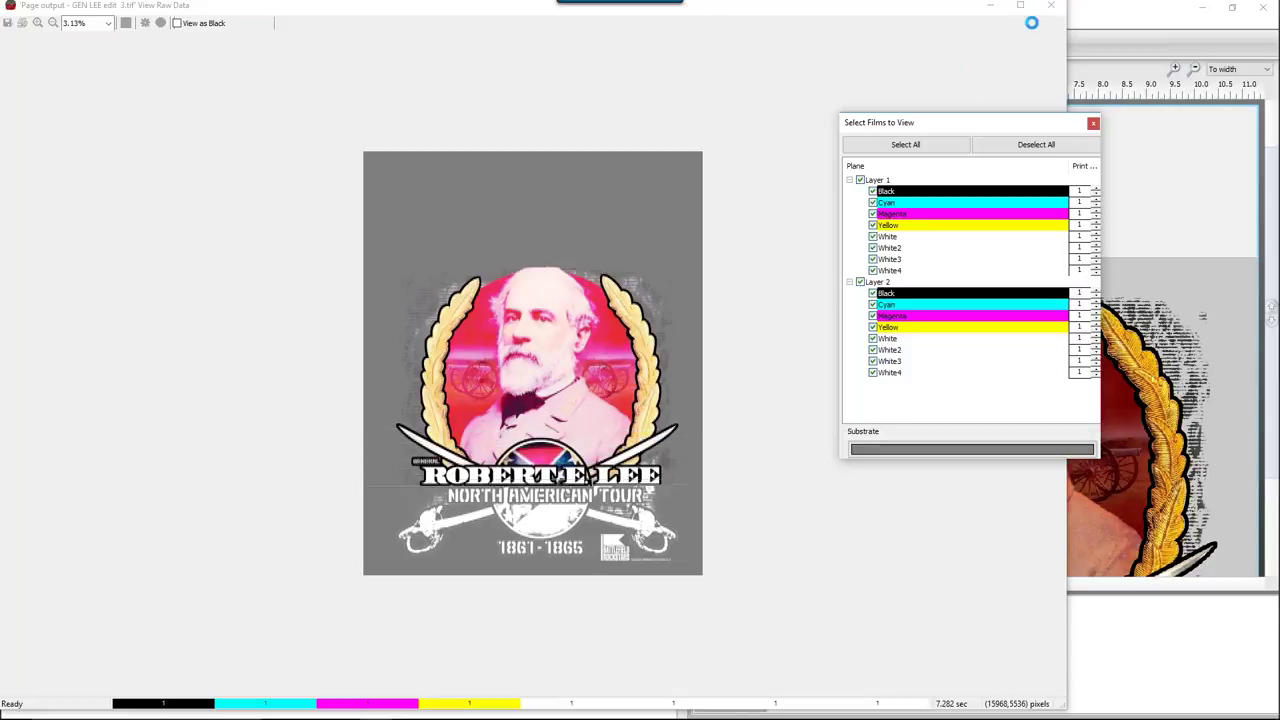
pyautogui.click(1049, 8)
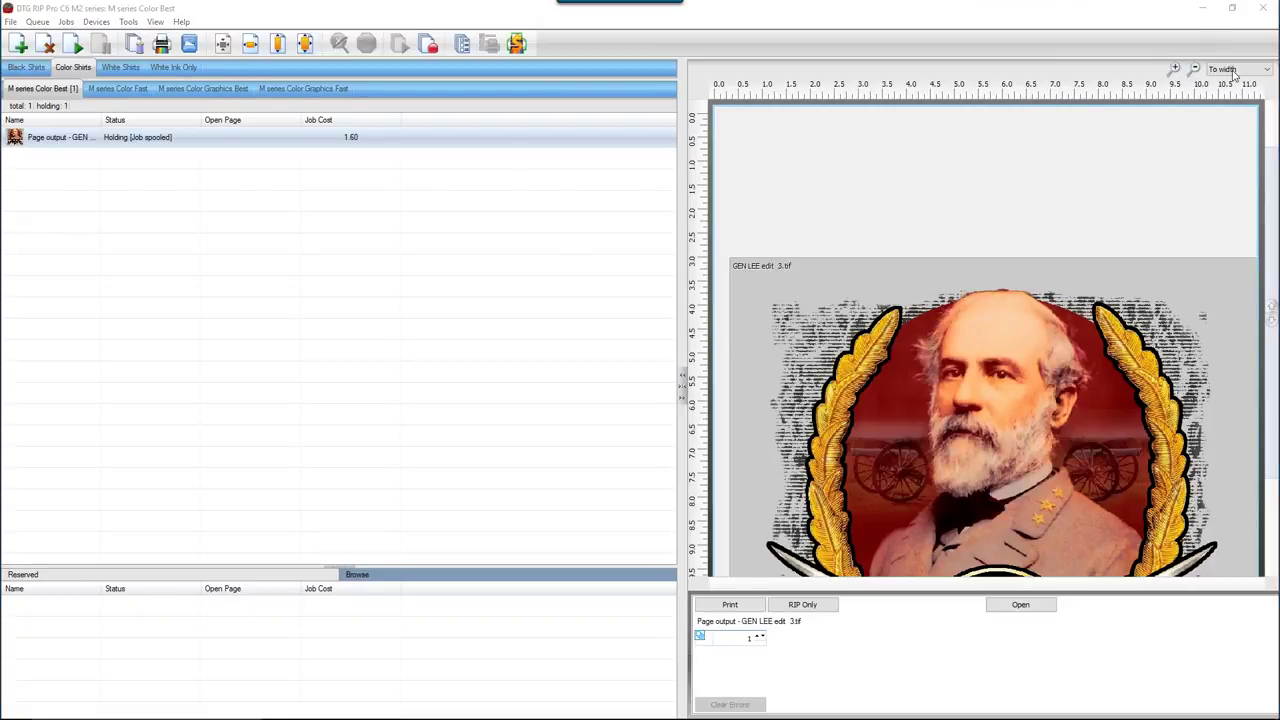
# Step: Reopen the GEN LEE edit 3 job's page for editing and set the artwork's top offset to 2.5 inches
pyautogui.click(1194, 68)
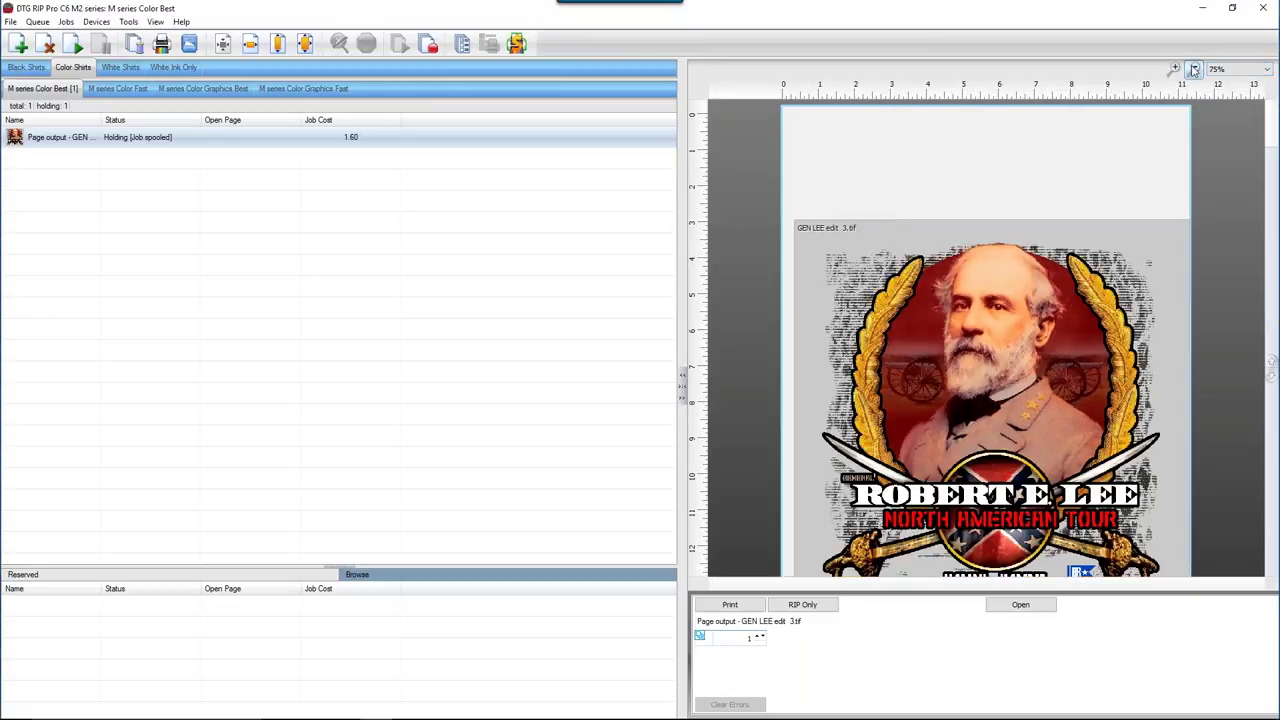
pyautogui.click(936, 256)
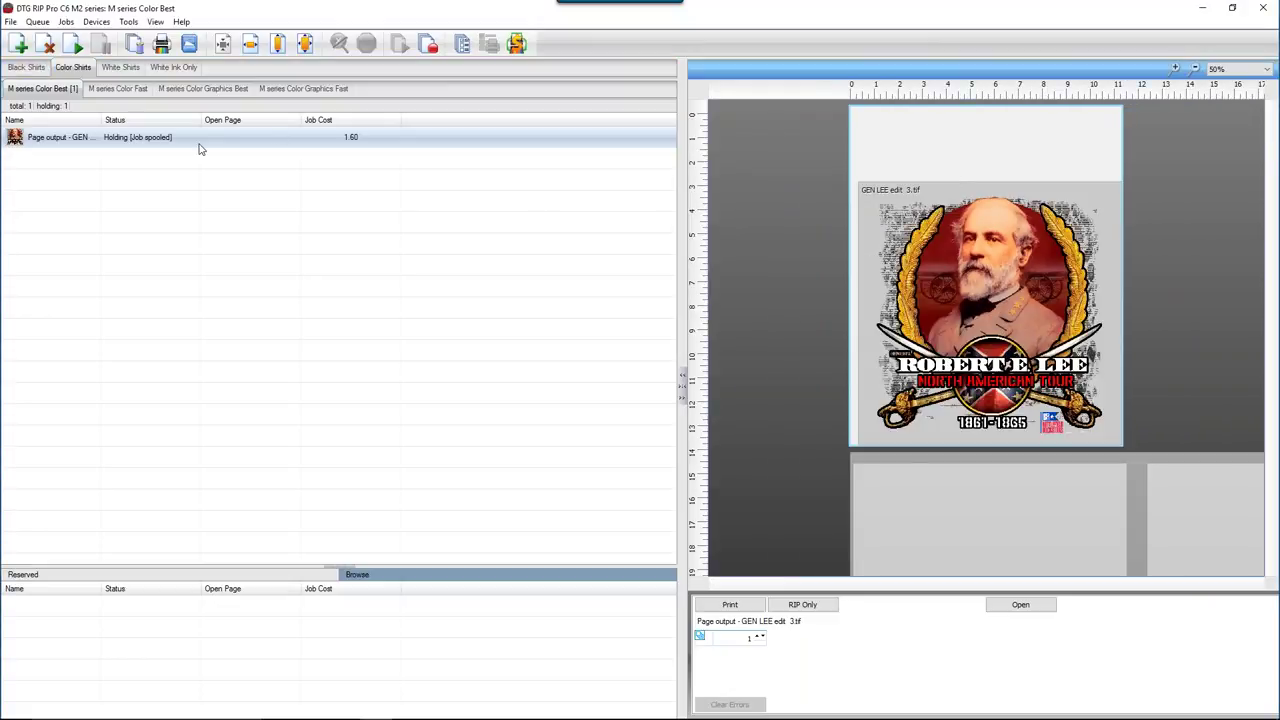
pyautogui.rightClick(133, 139)
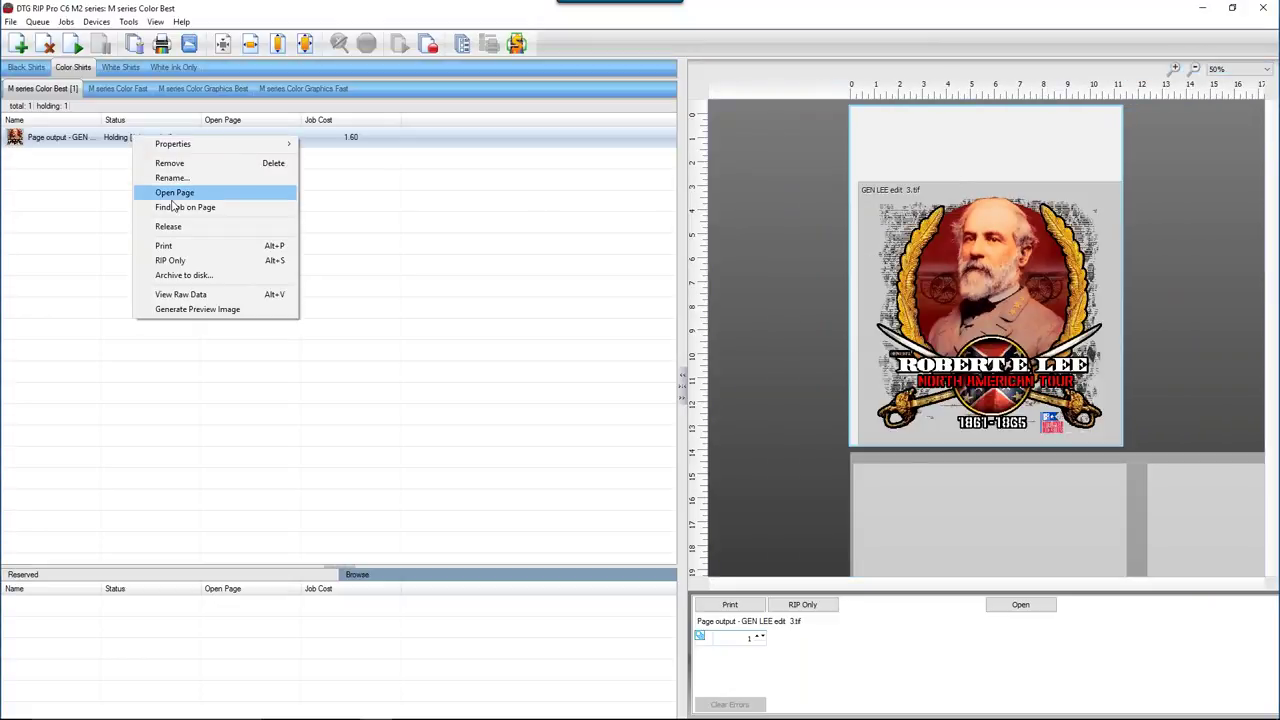
pyautogui.click(176, 193)
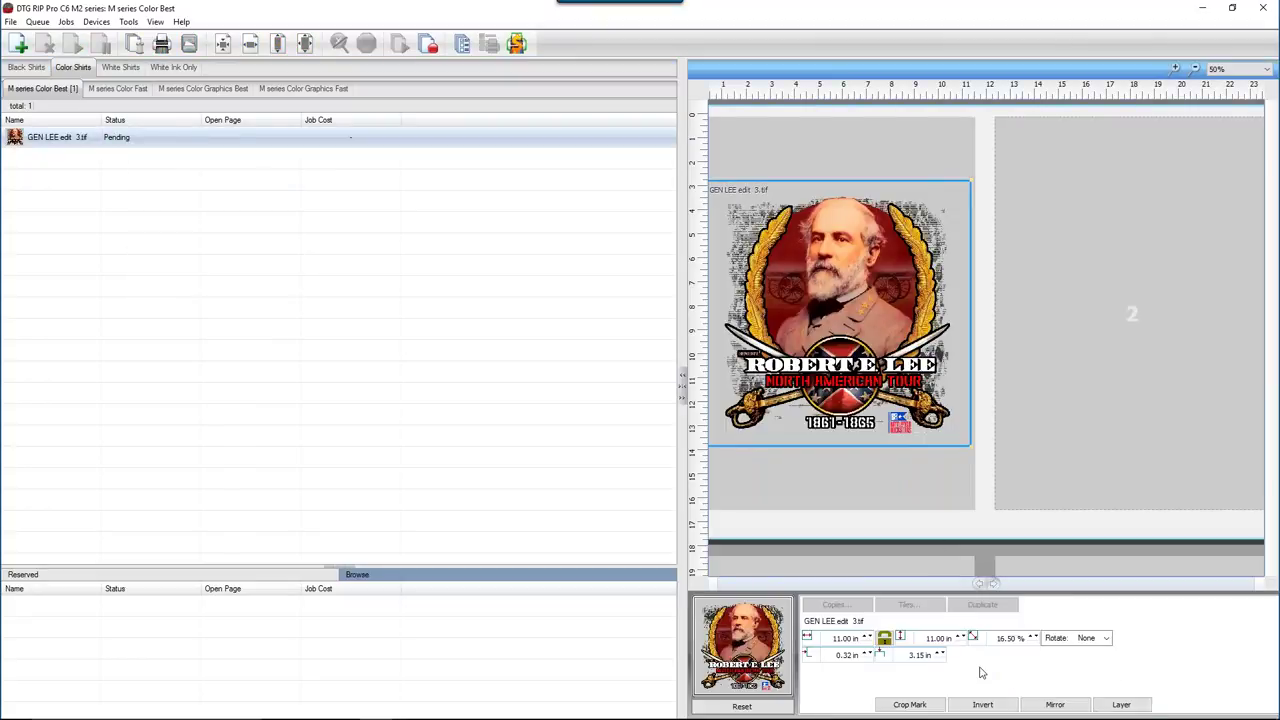
pyautogui.doubleClick(909, 655)
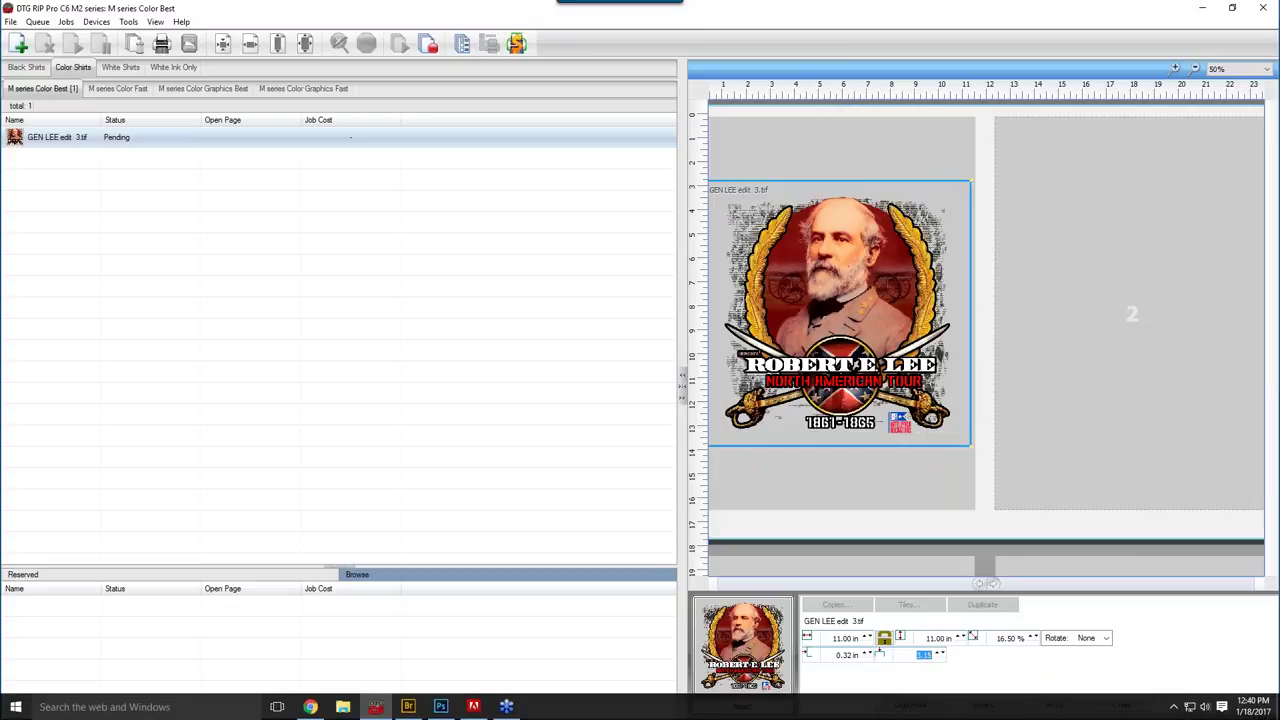
pyautogui.press('Return')
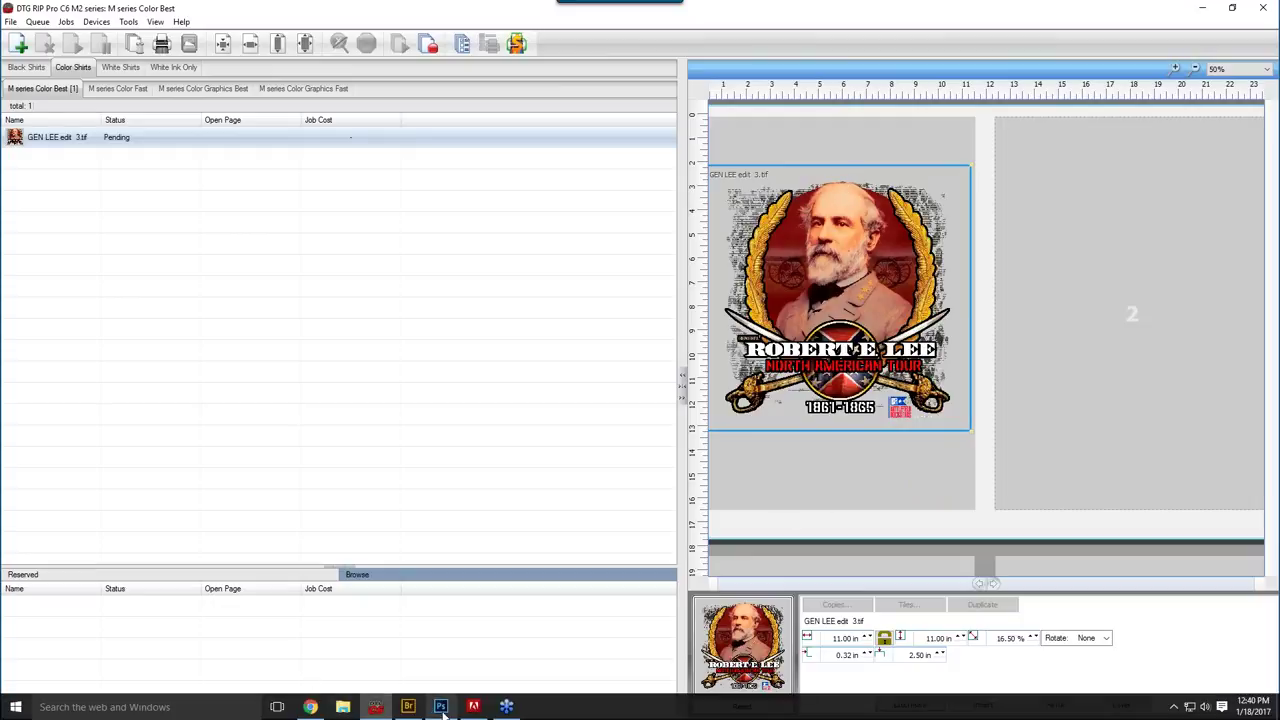
# Step: Switch to Photoshop and trim the transparent pixels from all four sides of Job4324.tif
pyautogui.click(439, 708)
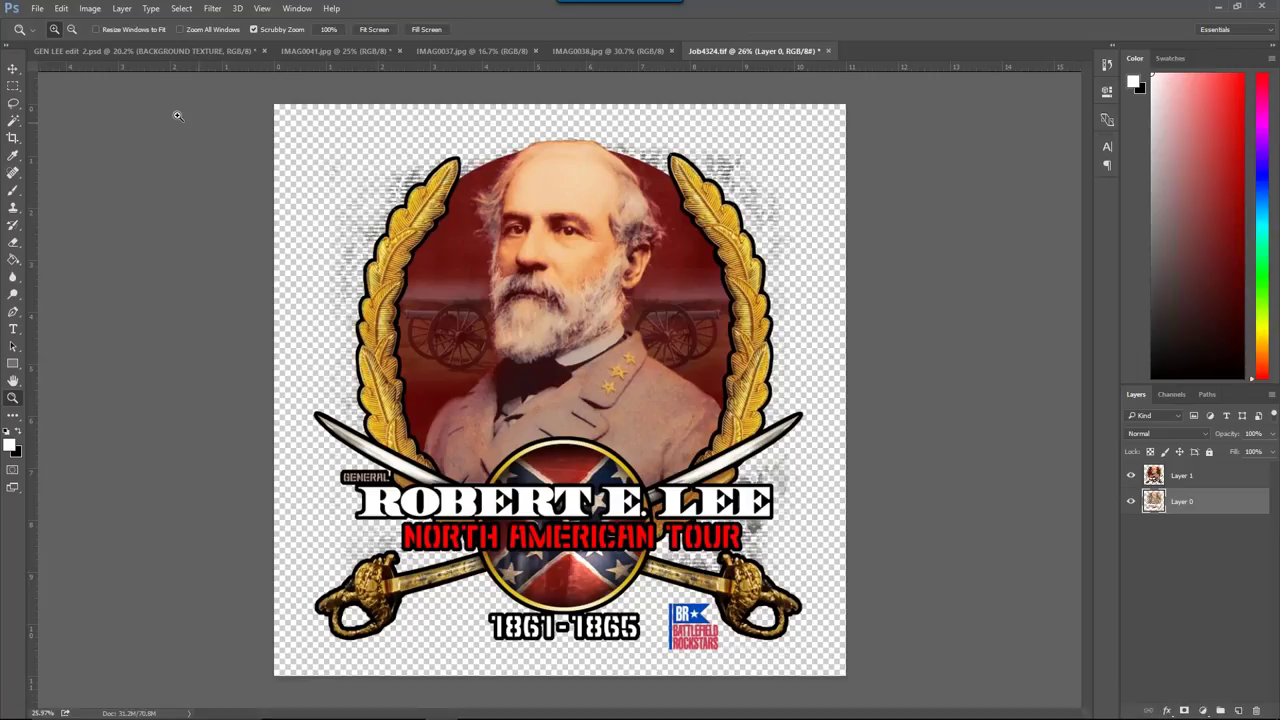
pyautogui.click(89, 9)
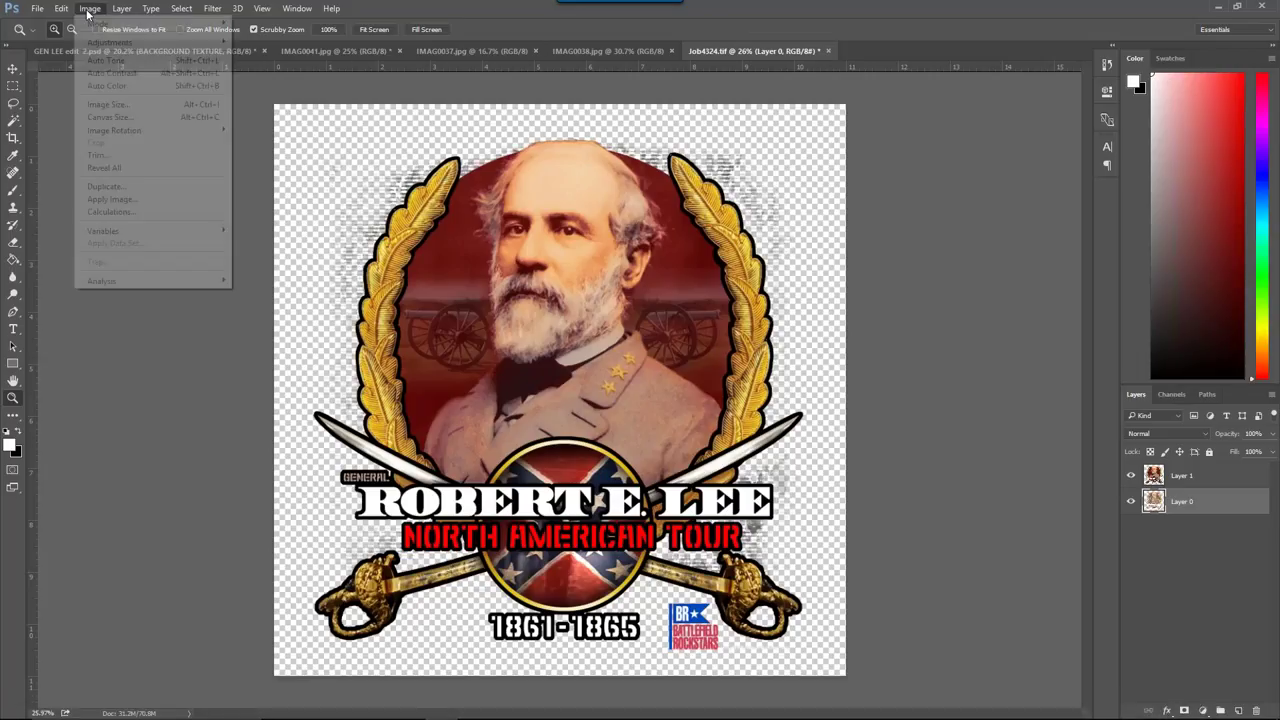
pyautogui.click(102, 156)
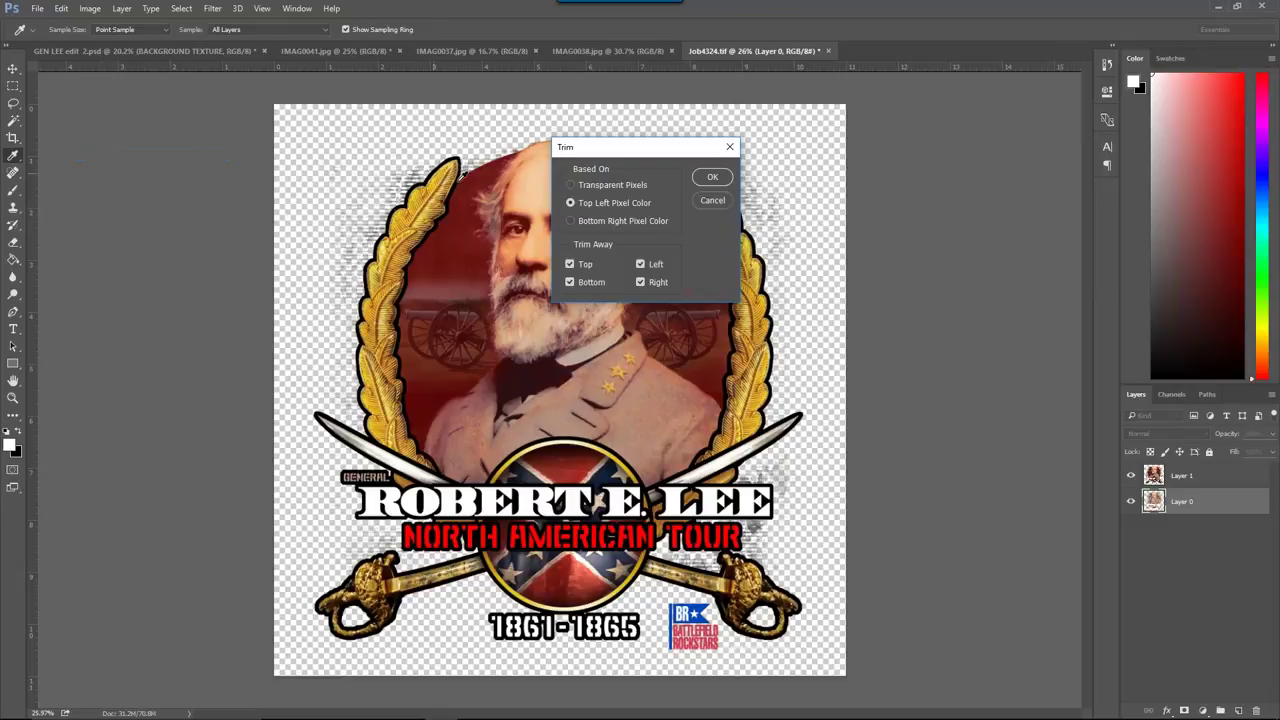
pyautogui.click(574, 187)
pyautogui.click(712, 177)
pyautogui.press('z')
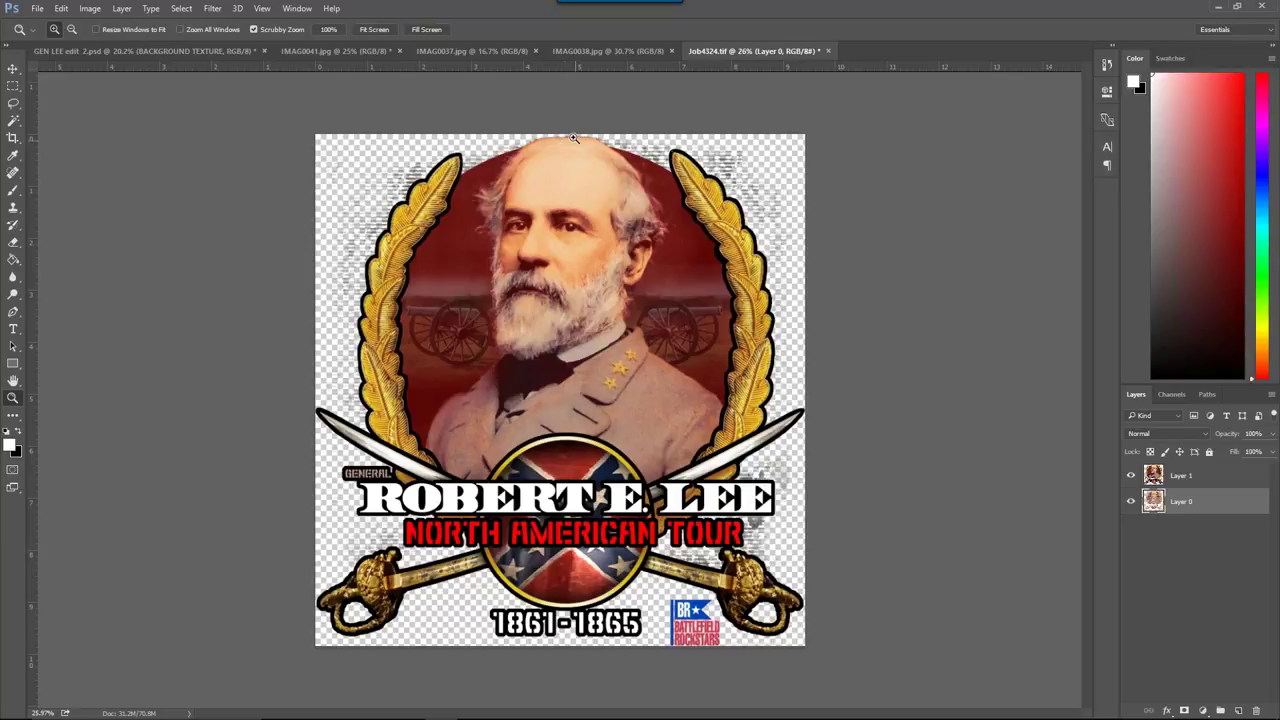
# Step: Switch to DTG RIP Pro, set the GEN LEE edit 3 artwork's top offset to 2 inches and start processing the job
pyautogui.moveTo(408, 712)
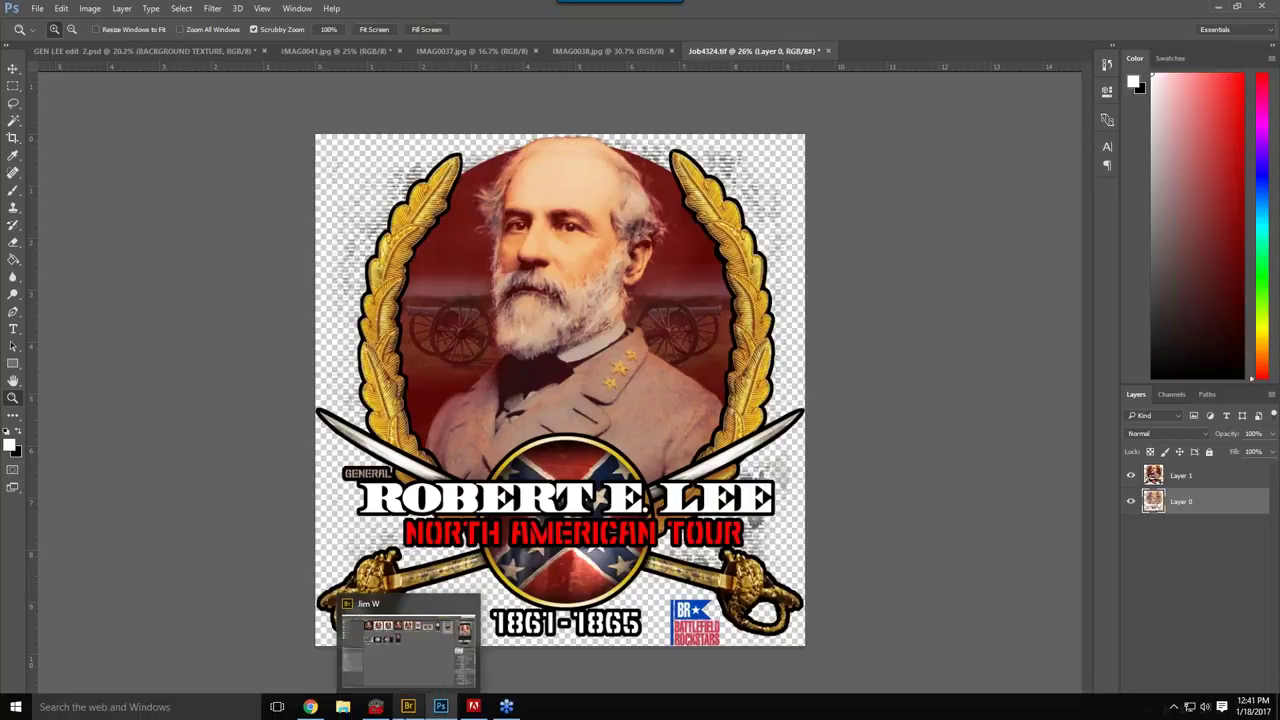
pyautogui.click(375, 707)
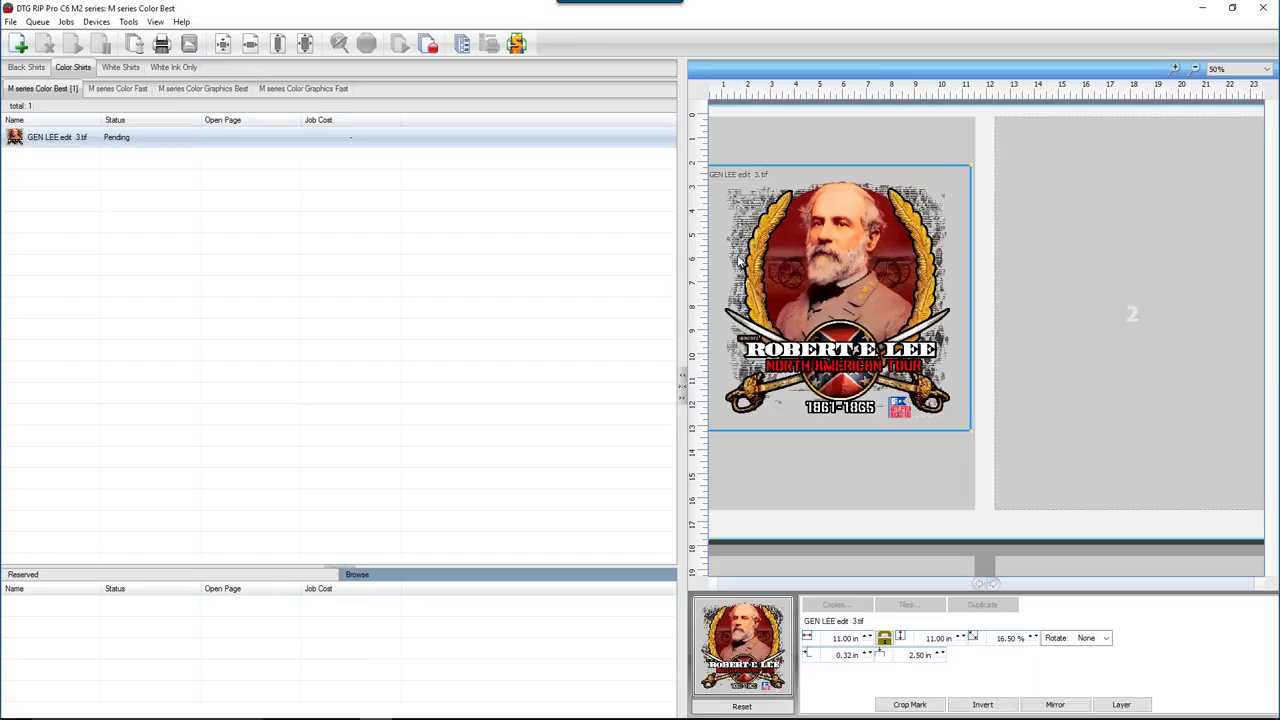
pyautogui.doubleClick(906, 655)
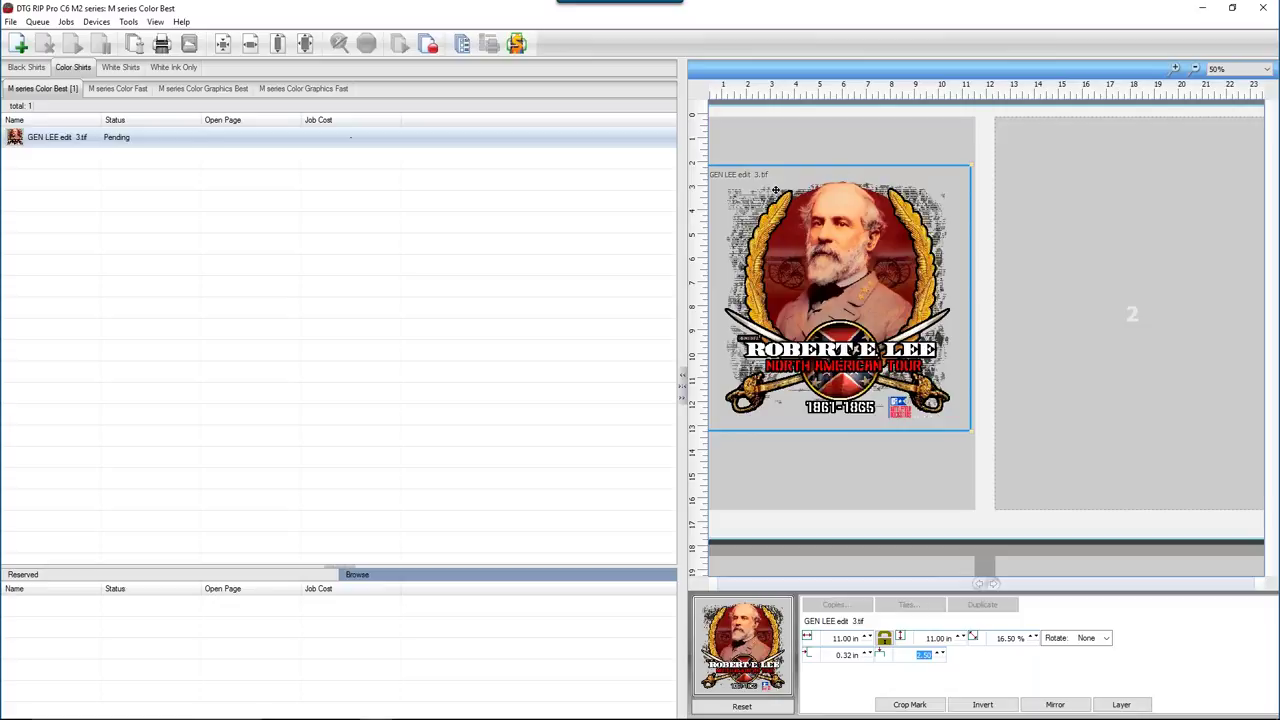
pyautogui.write('2')
pyautogui.press('Tab')
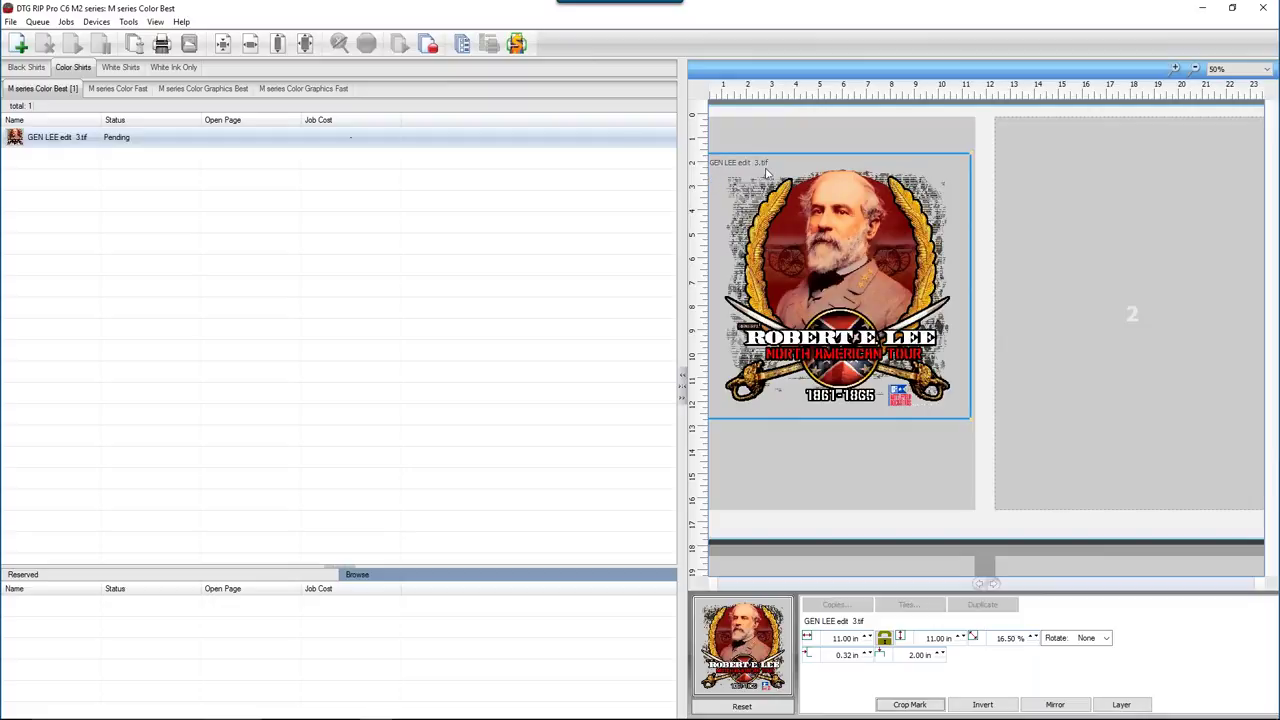
pyautogui.click(68, 137)
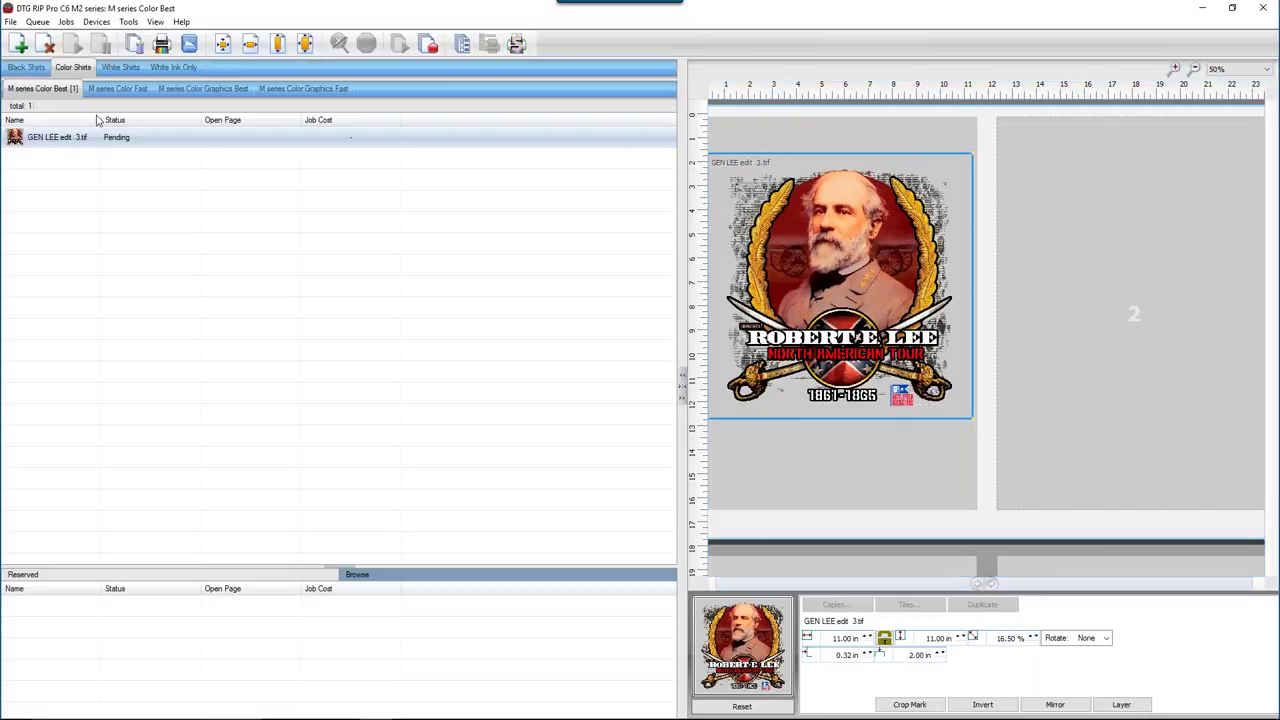
pyautogui.click(134, 43)
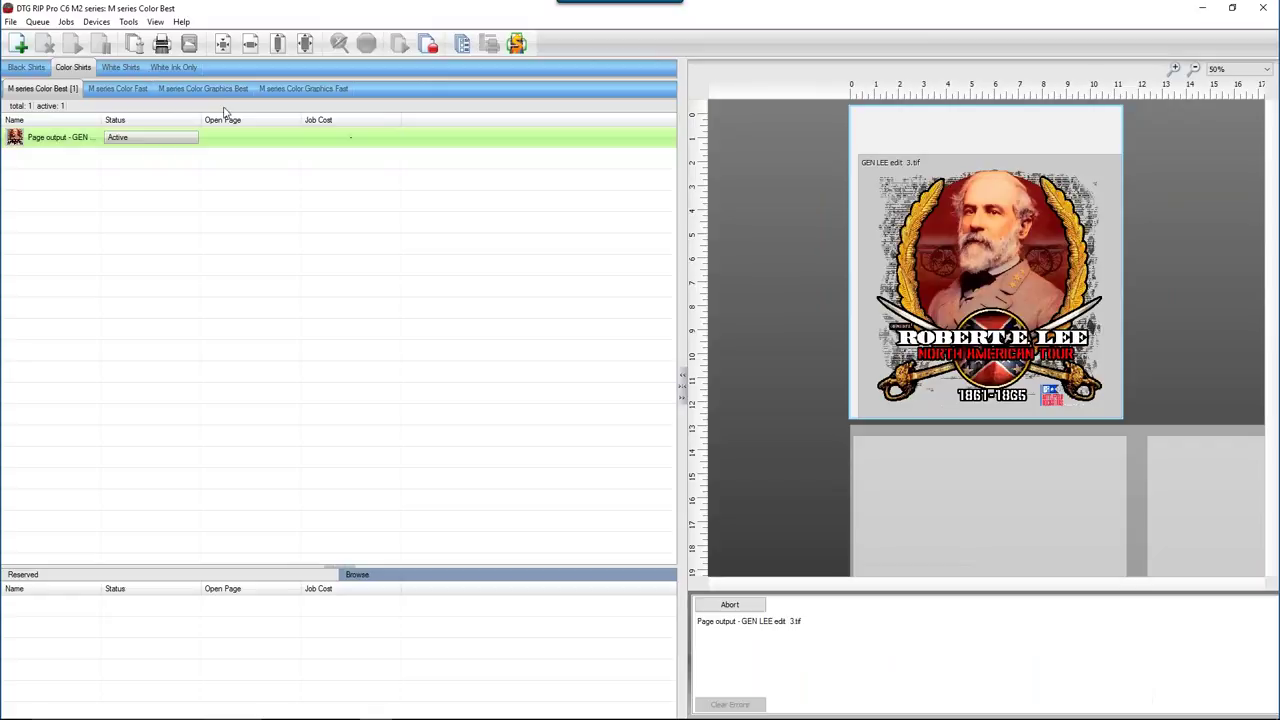